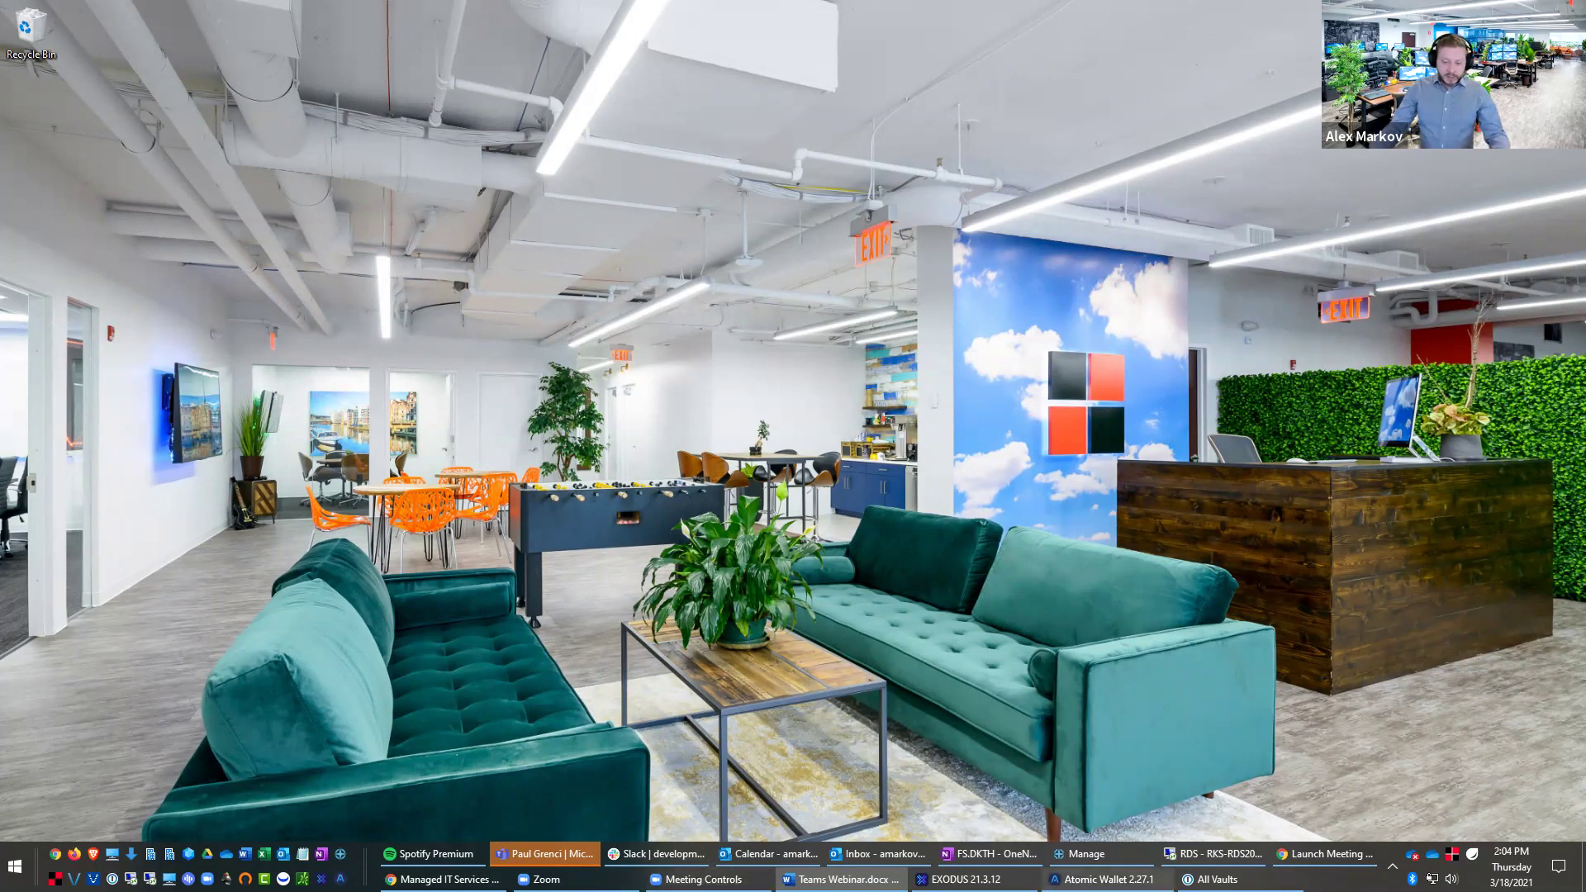
# Step: Switch to Microsoft Teams with the colleague's chat open and maximize its window
pyautogui.moveTo(1103, 880)
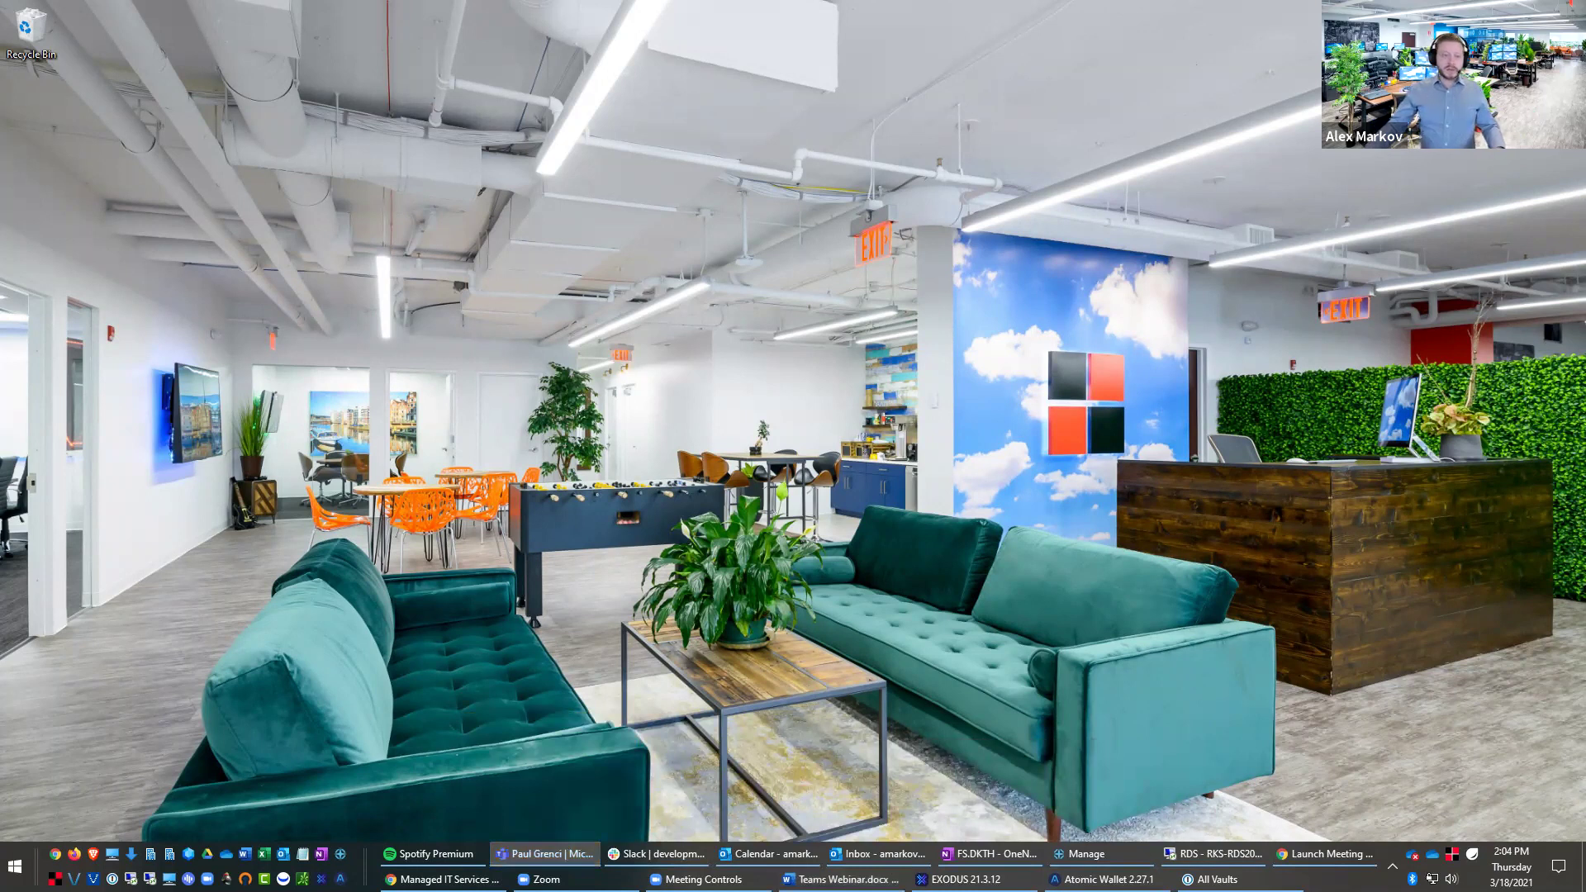
pyautogui.click(543, 853)
pyautogui.hotkey('ctrl', 'e')
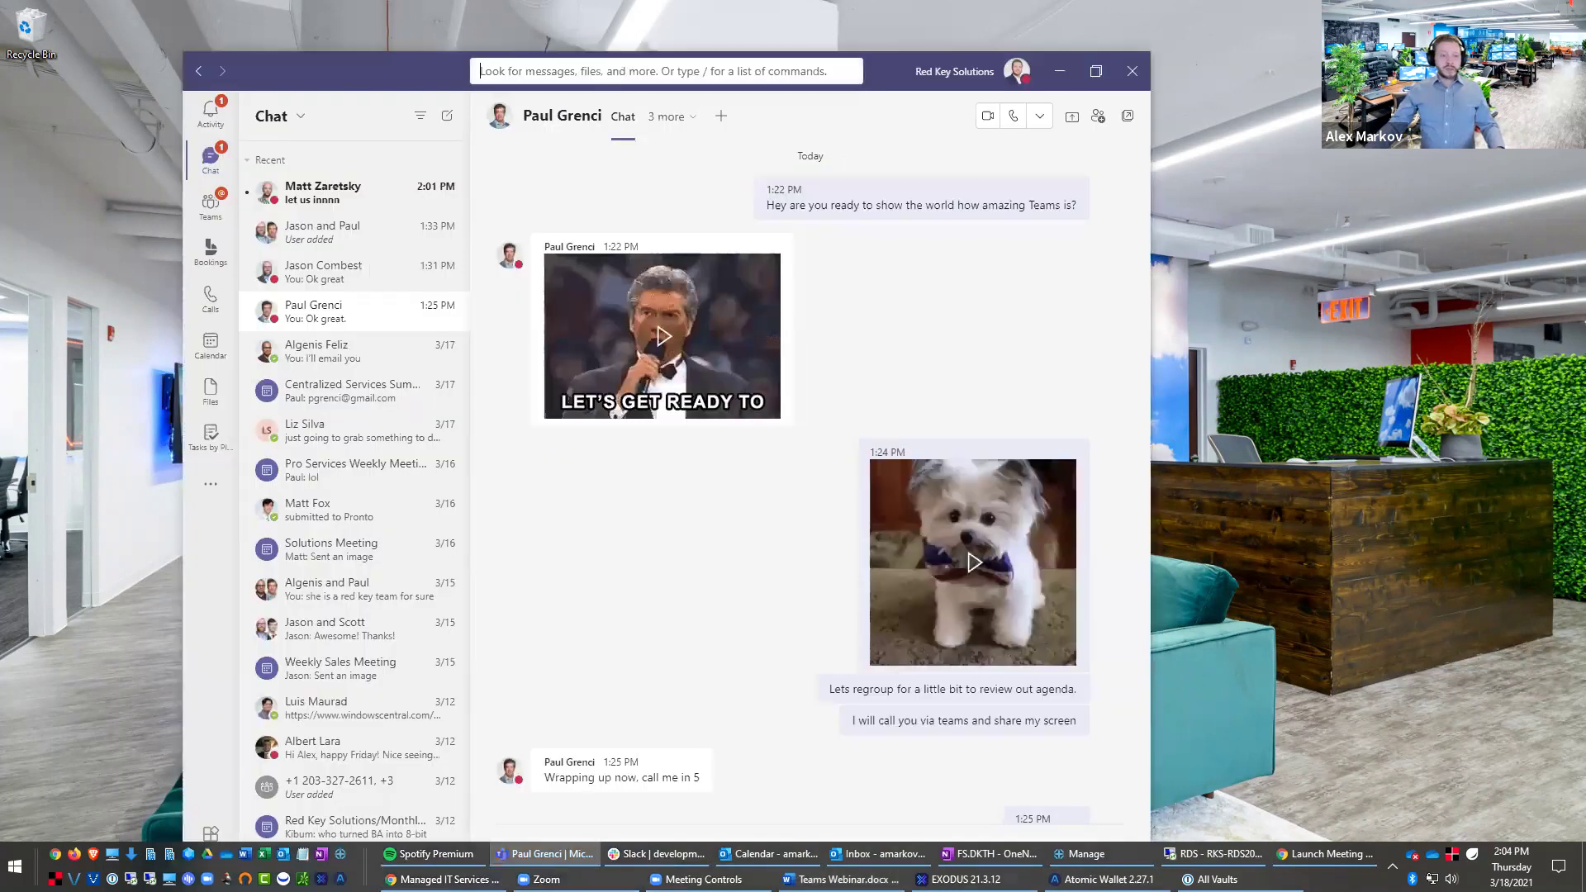
pyautogui.doubleClick(433, 68)
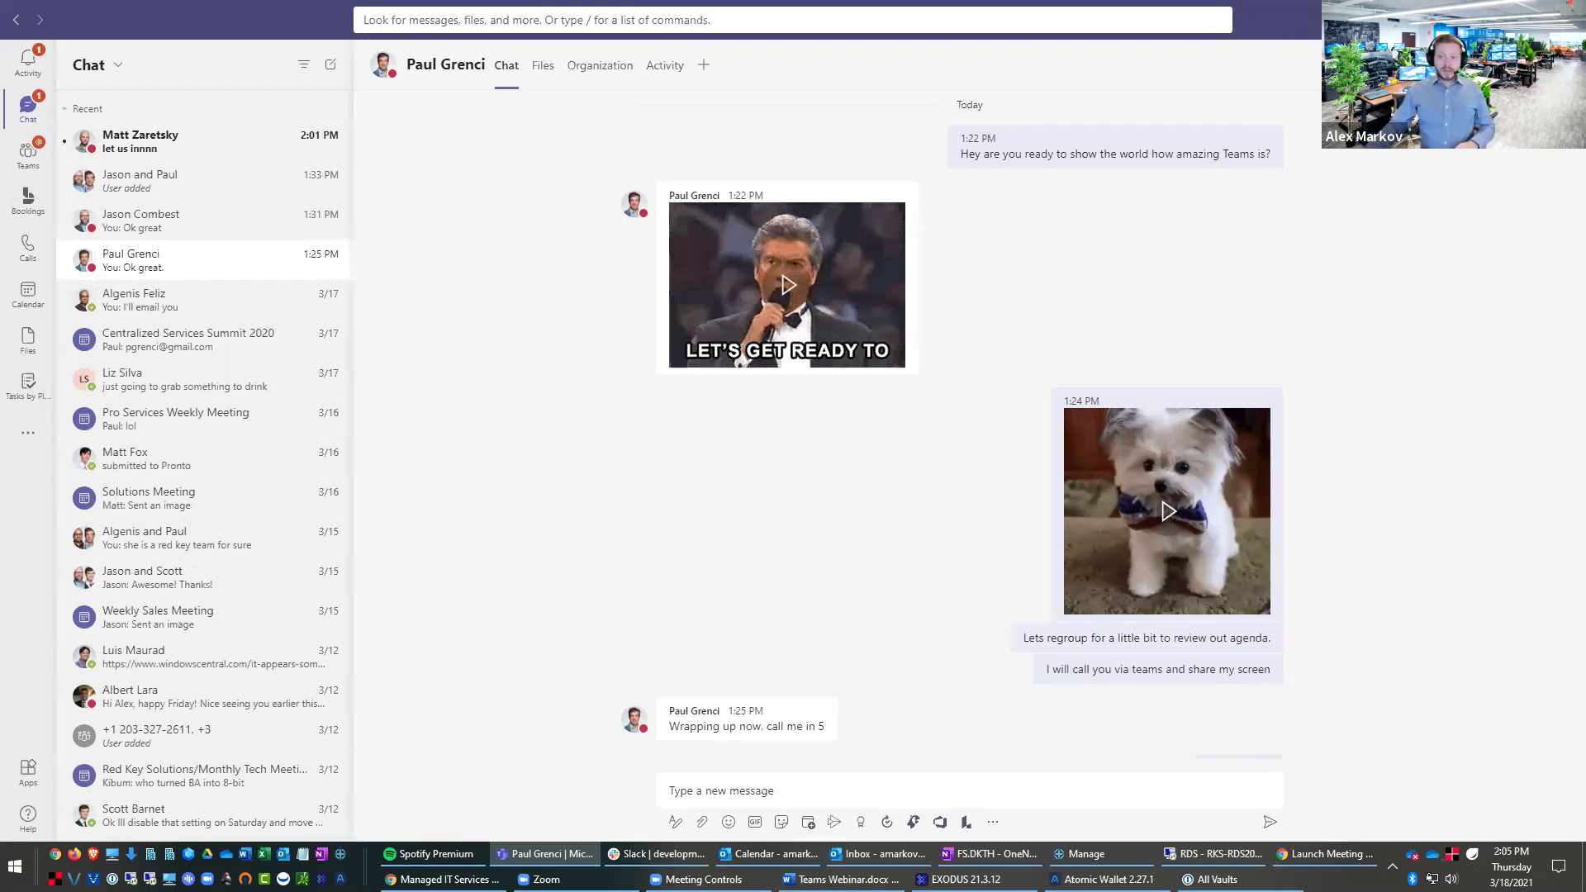
# Step: Send the colleague a short "Hey" greeting with their first name in the open chat
pyautogui.click(754, 789)
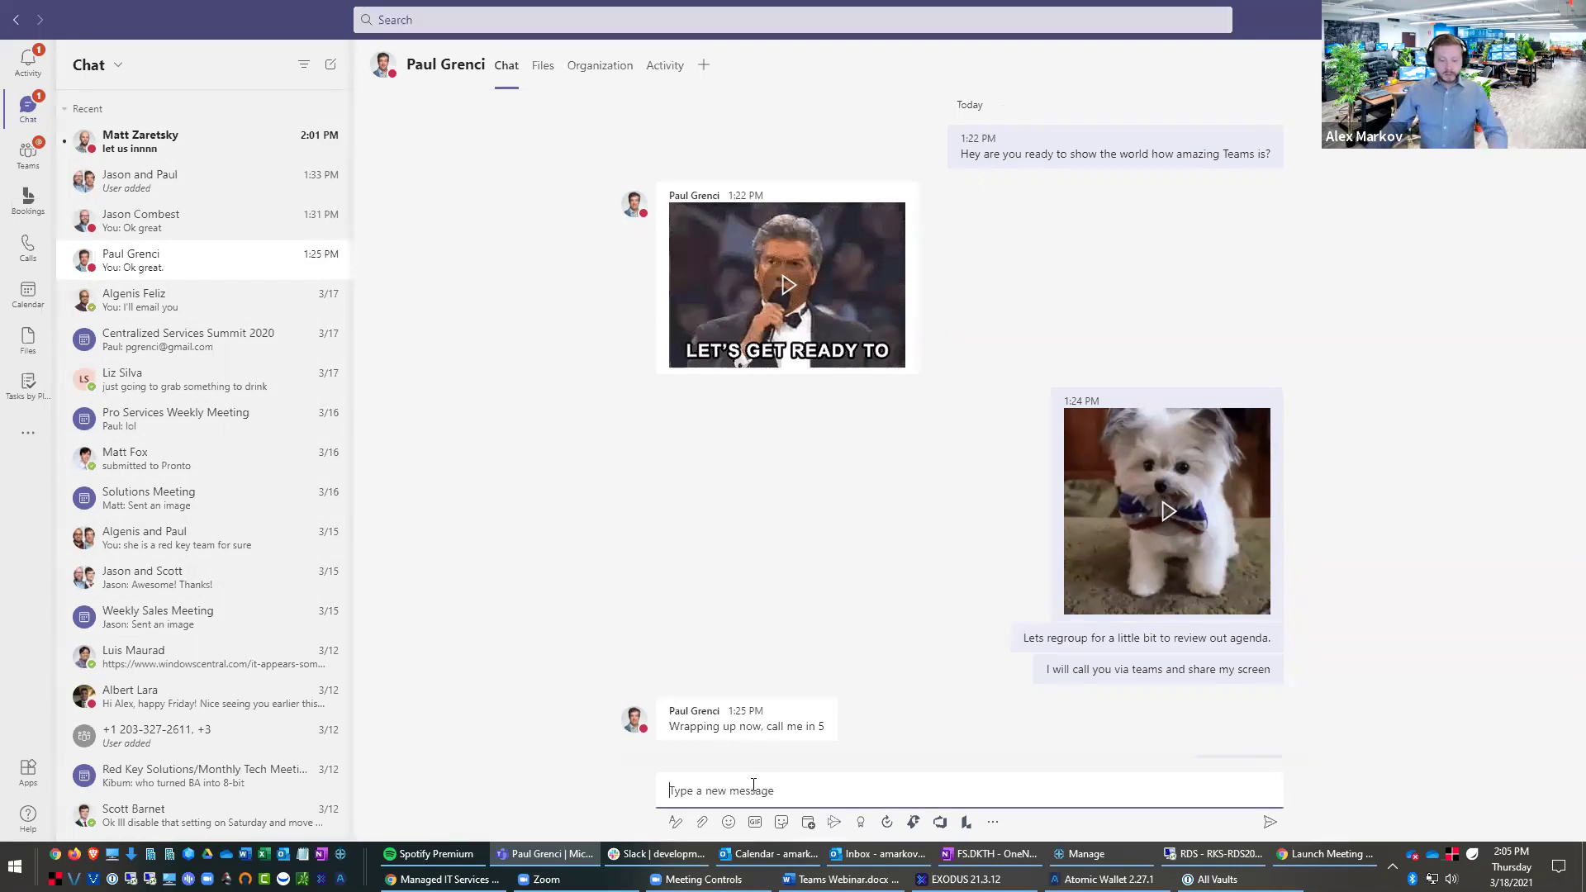
pyautogui.write('Hey Paul')
pyautogui.press('Return')
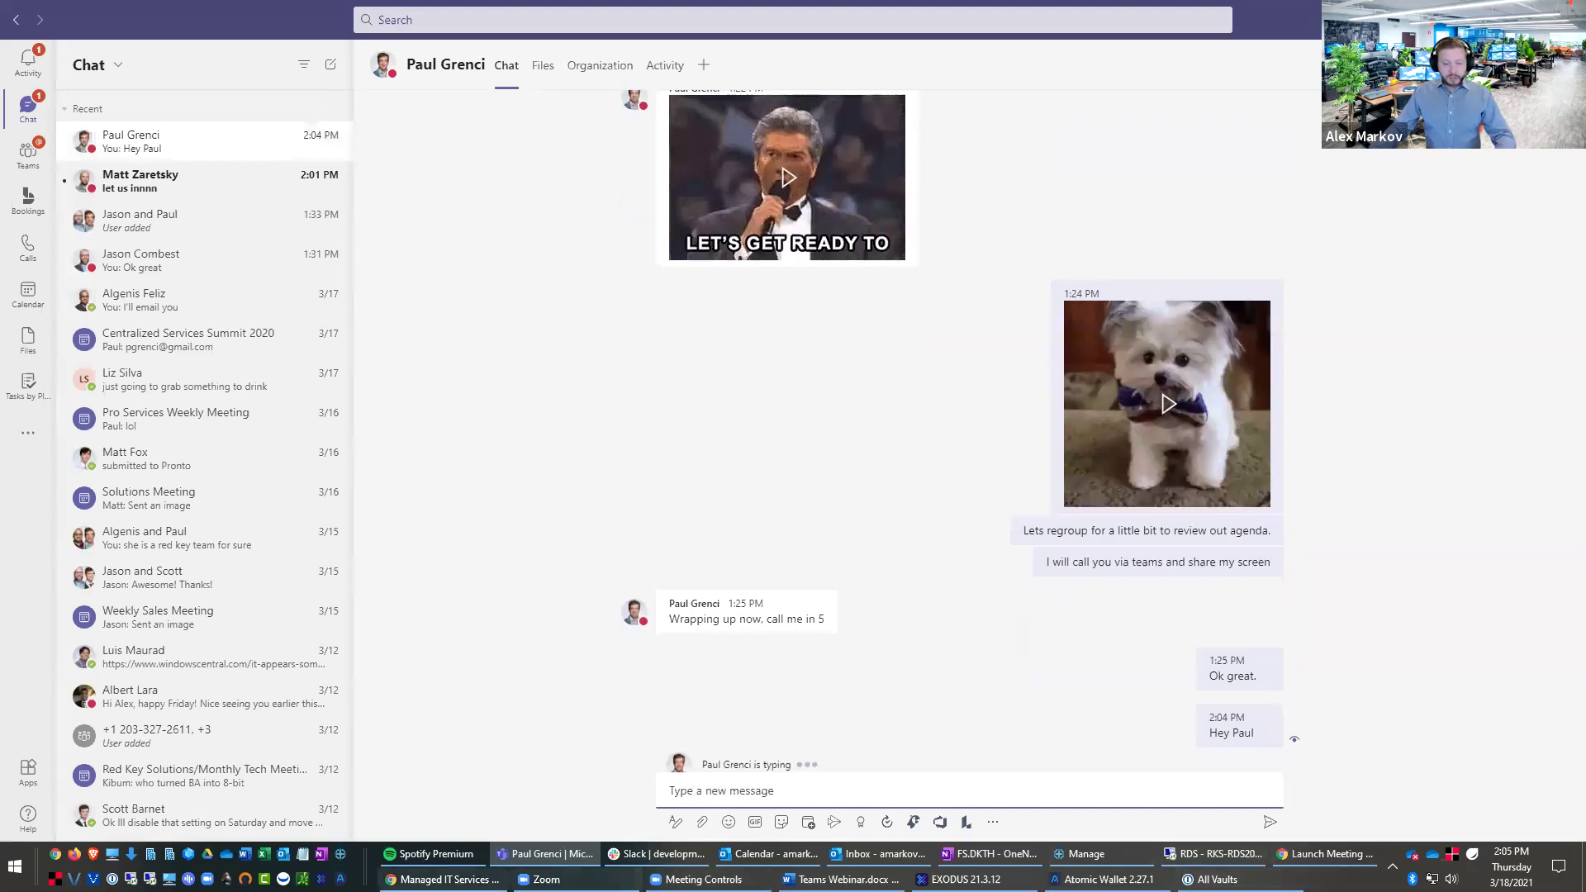
# Step: Switch to the Chrome window showing redkeysolutions.com, maximize it, and capture a screen snip of the home page's header and banner
pyautogui.click(442, 879)
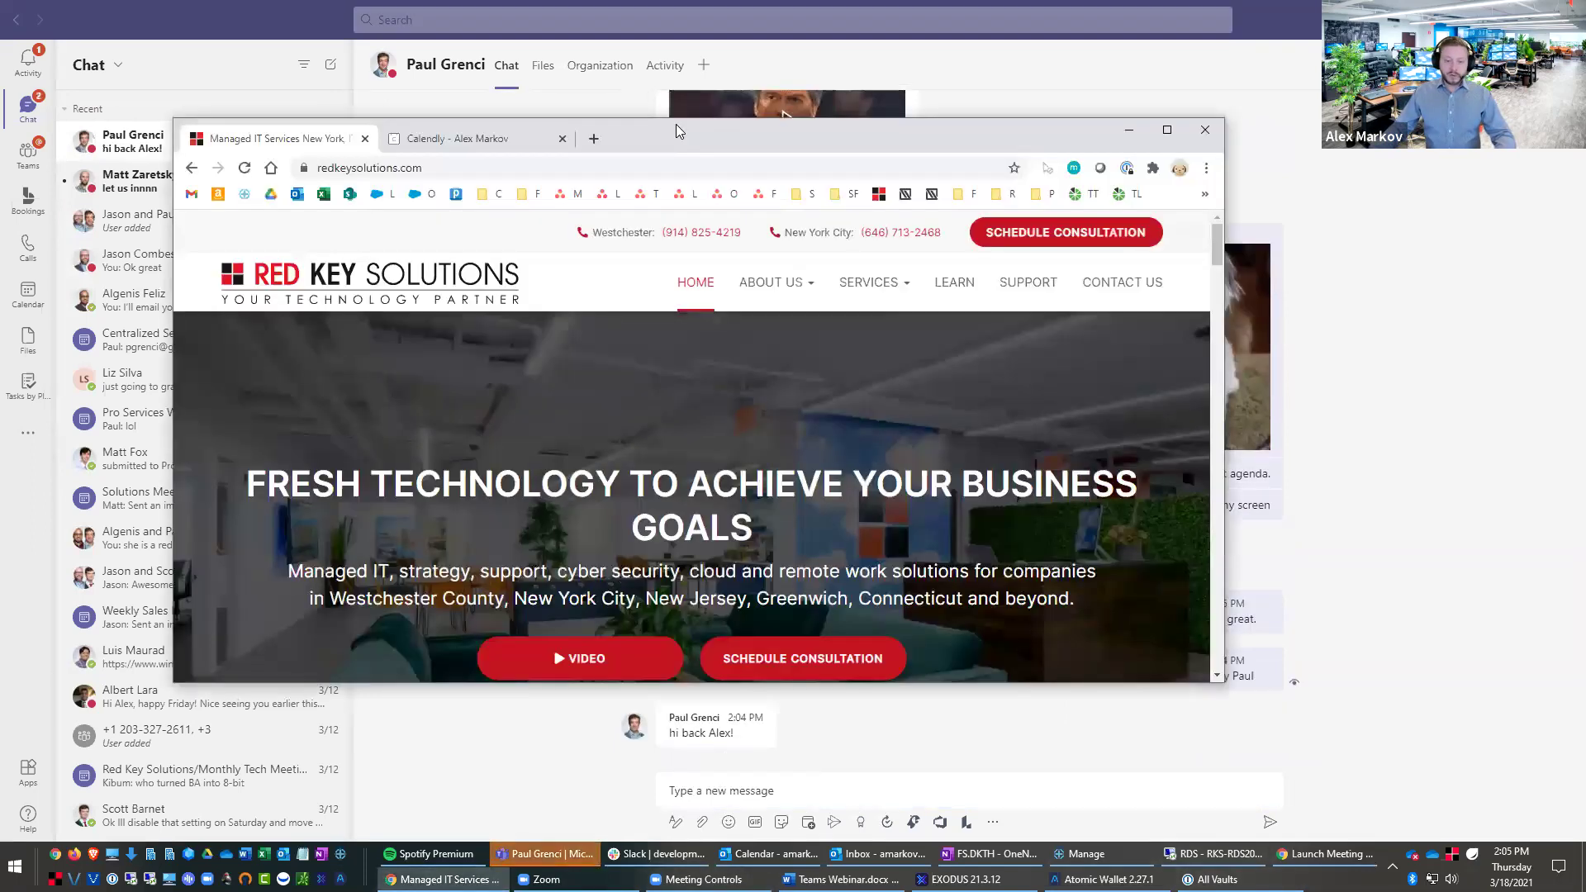
pyautogui.doubleClick(676, 124)
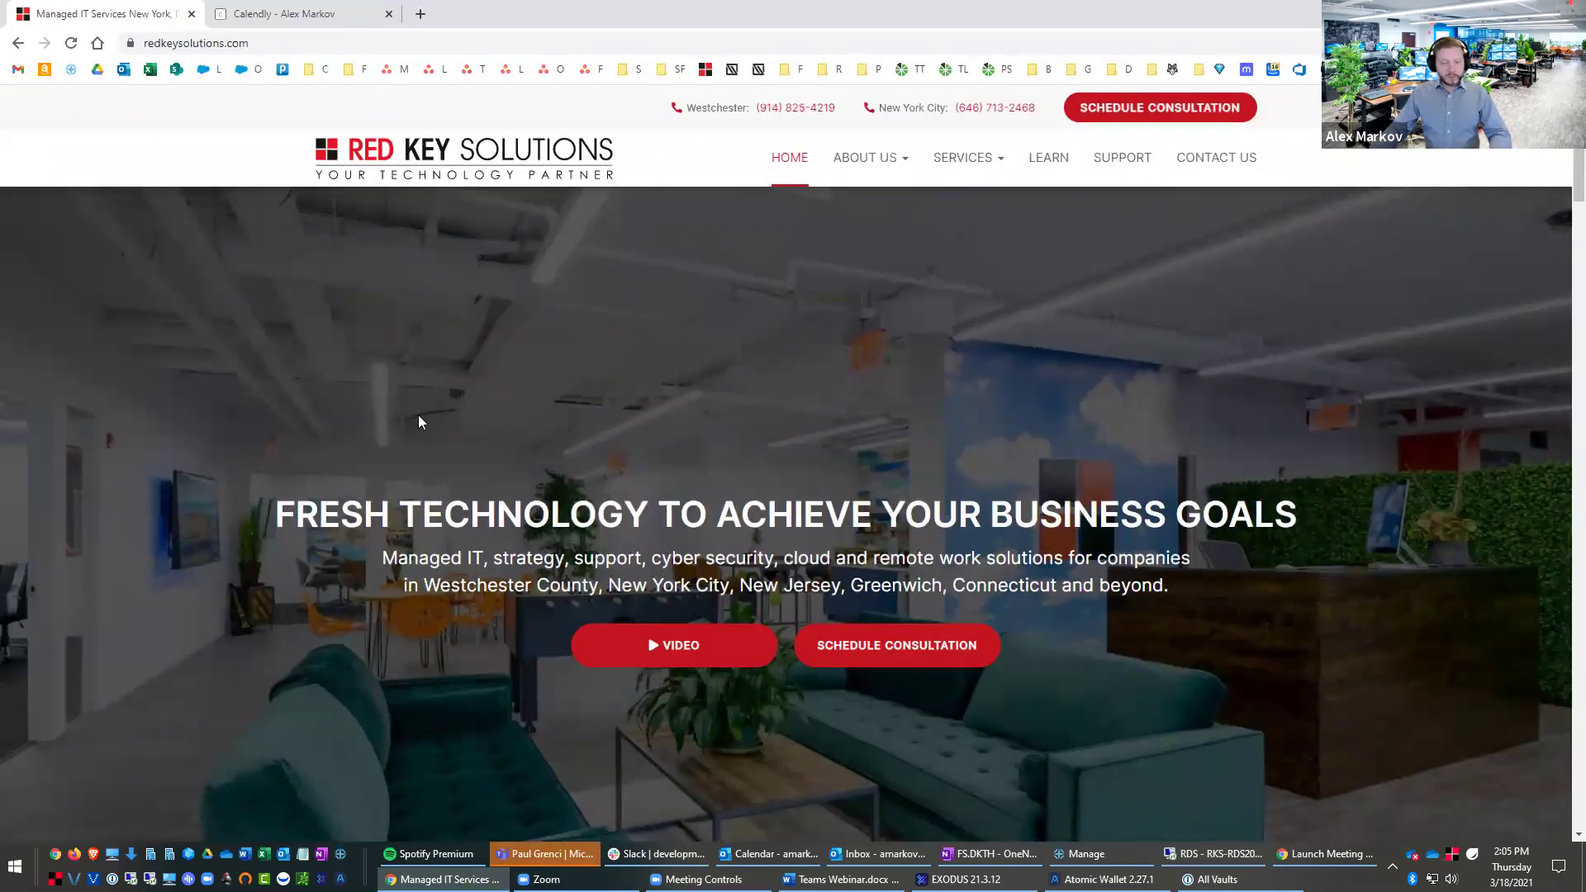
pyautogui.press('super+shift+s')
pyautogui.moveTo(233, 86); pyautogui.dragTo(1364, 762)
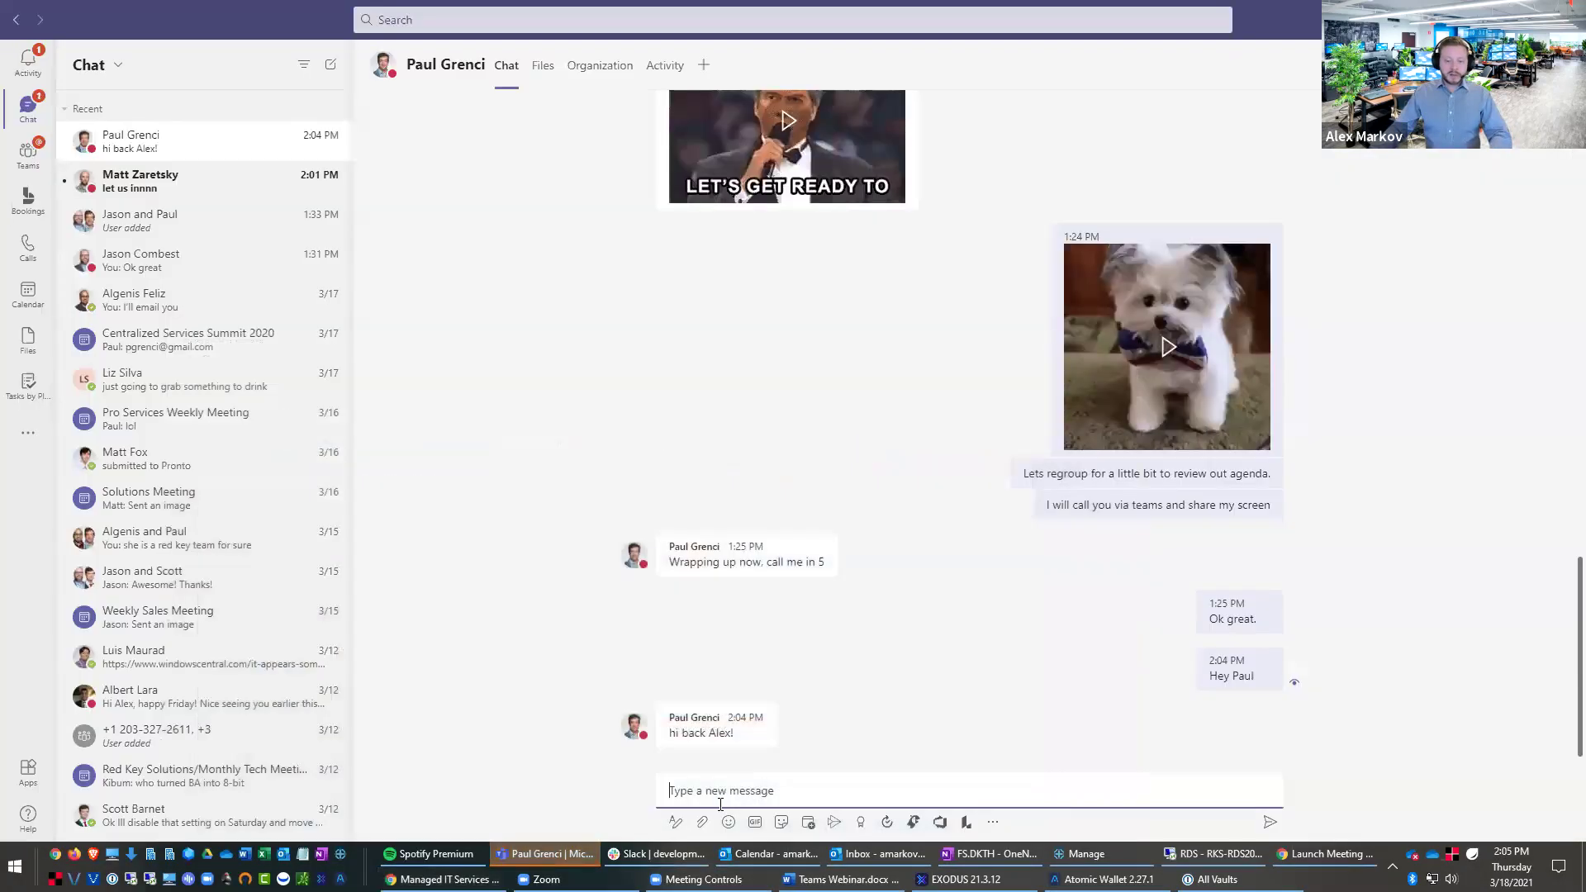
# Step: Return to the Teams chat and send the captured website snip as an image message
pyautogui.click(545, 854)
pyautogui.hotkey('ctrl', 'v')
pyautogui.press('Return')
# Step: Send the chat message "Take a look at this It firm" below the website image
pyautogui.write('Ta')
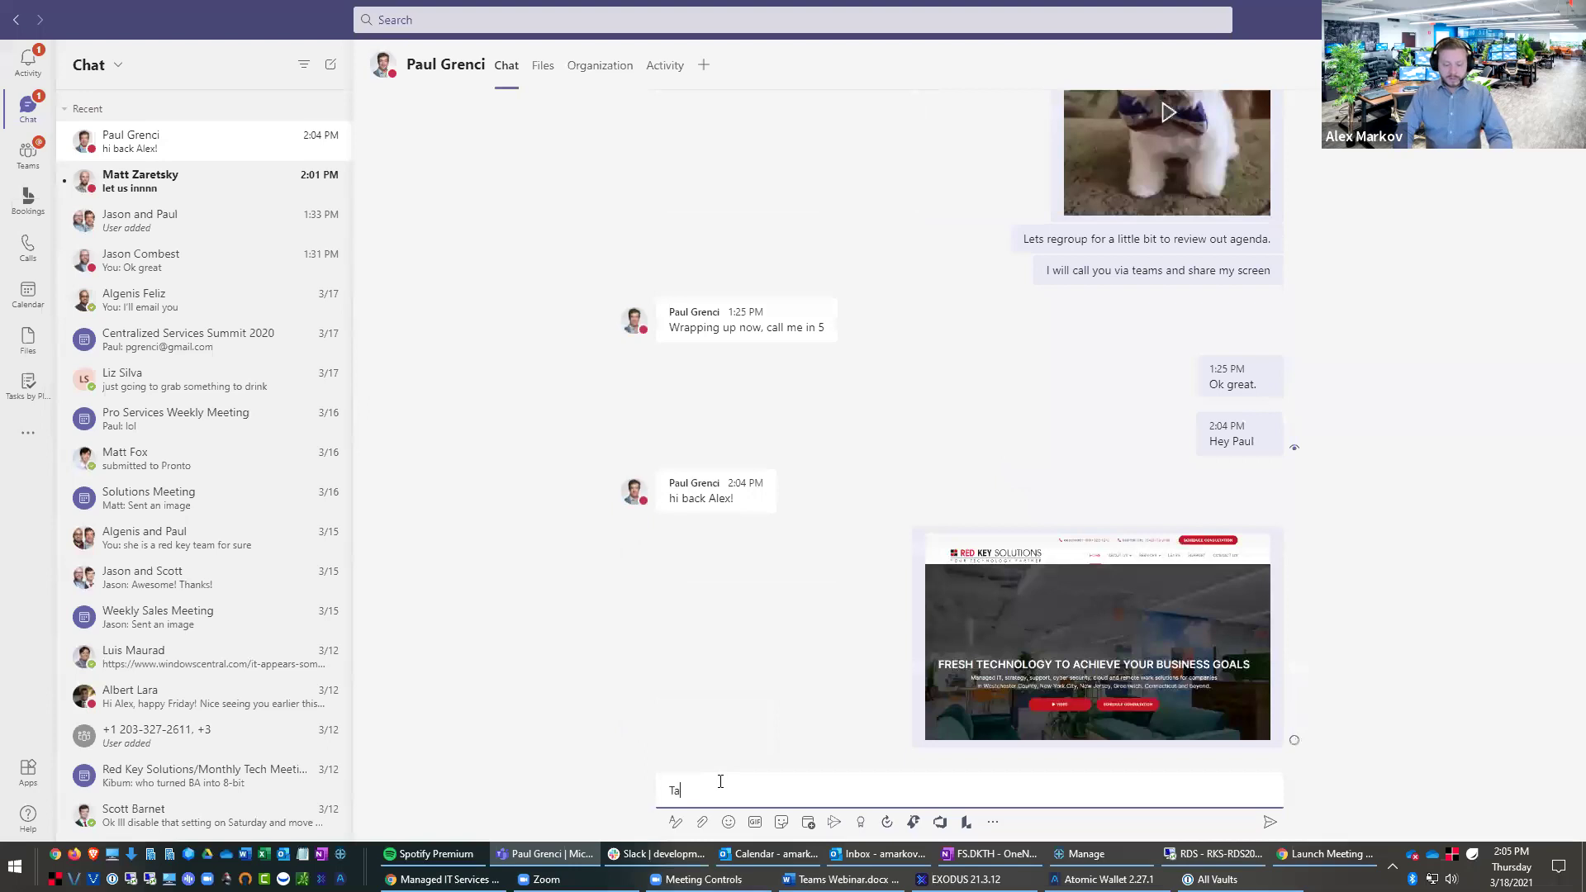
pyautogui.write('ke a look at this It firm')
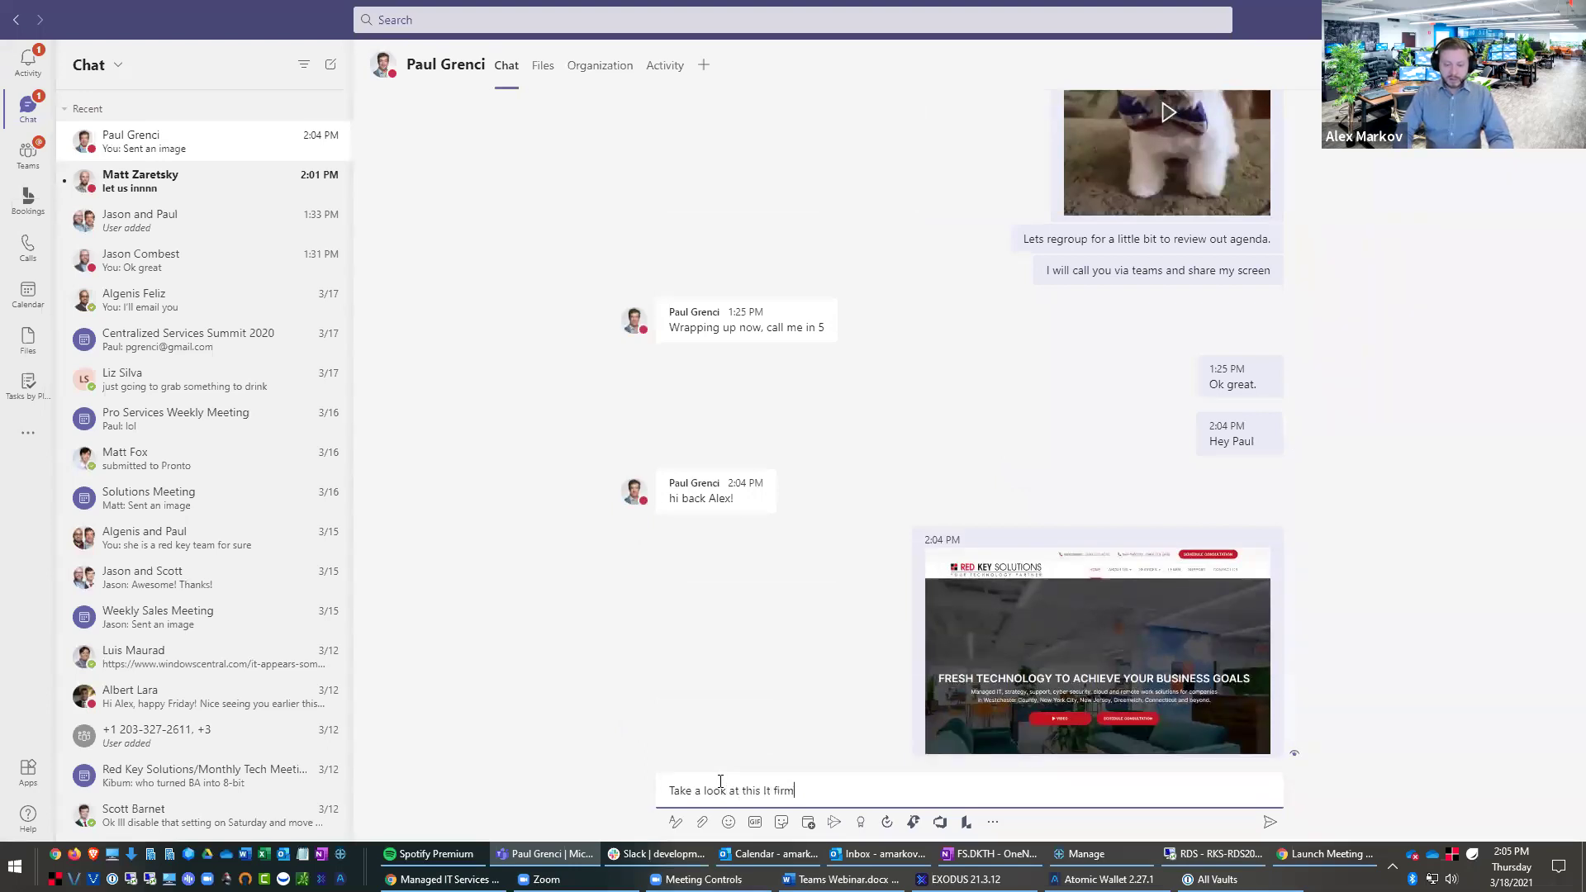
pyautogui.press('Return')
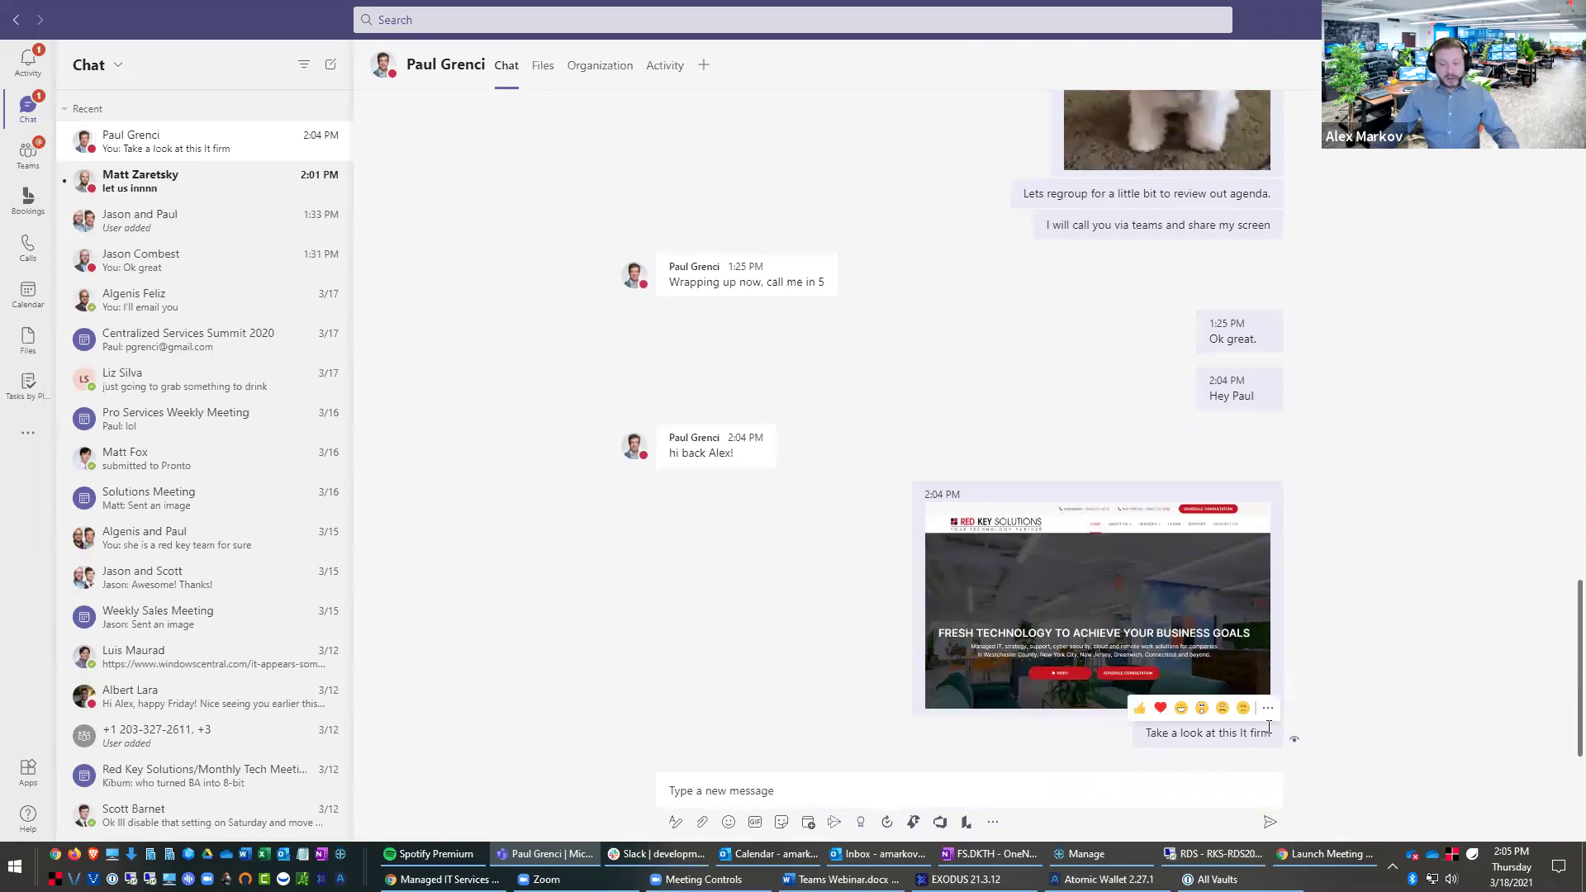
# Step: Edit the sent message about the firm so it reads "Take a look at this IT firm"
pyautogui.click(1268, 708)
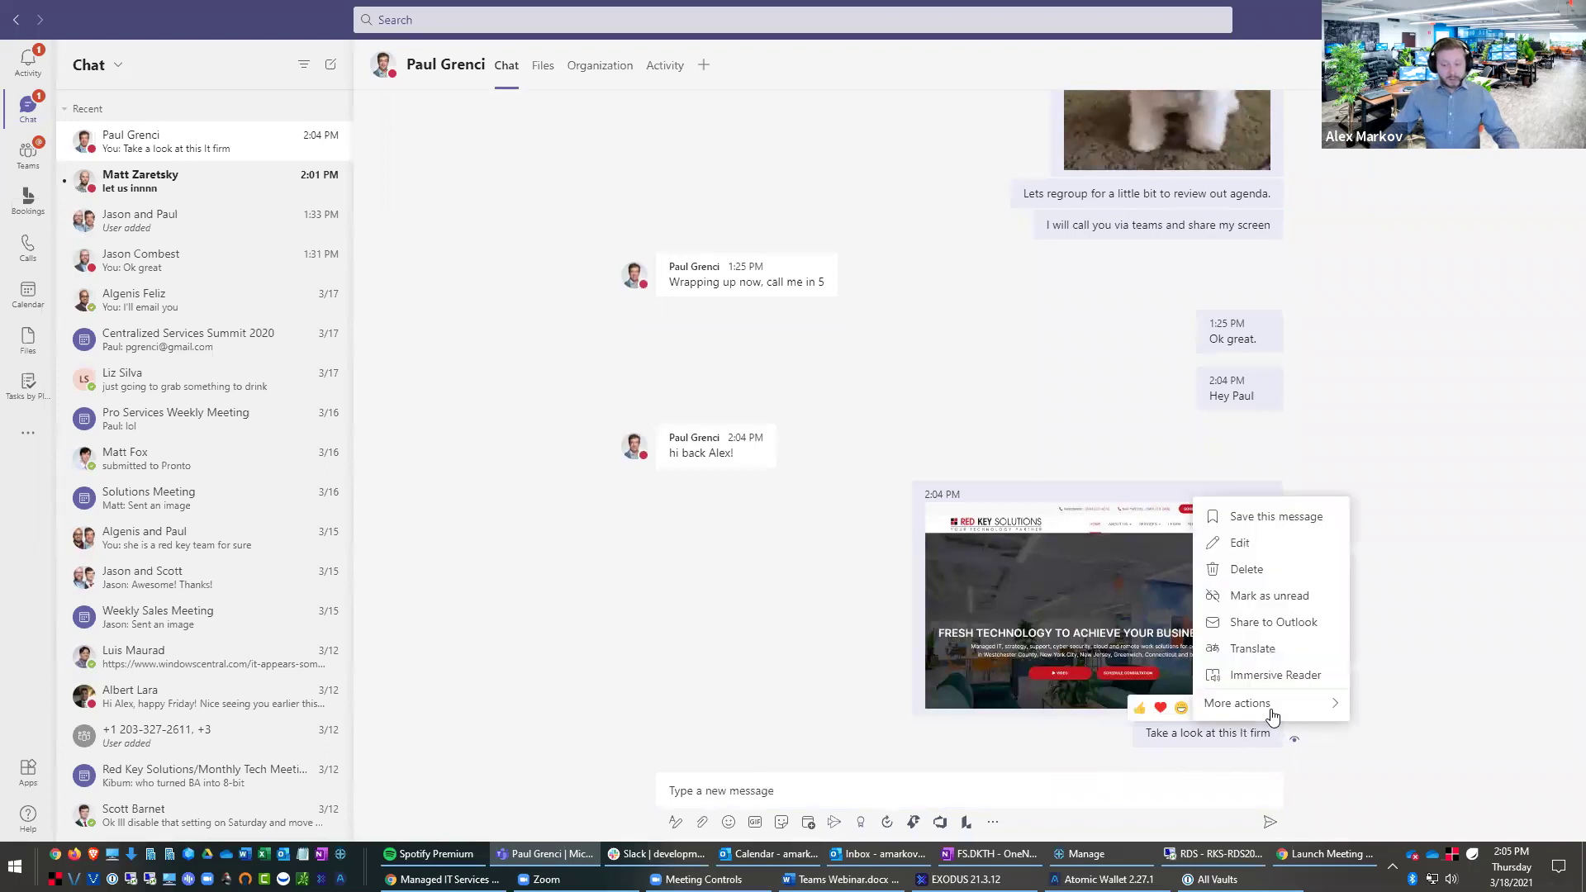
pyautogui.click(1242, 543)
pyautogui.doubleClick(895, 714)
pyautogui.write('IT firm')
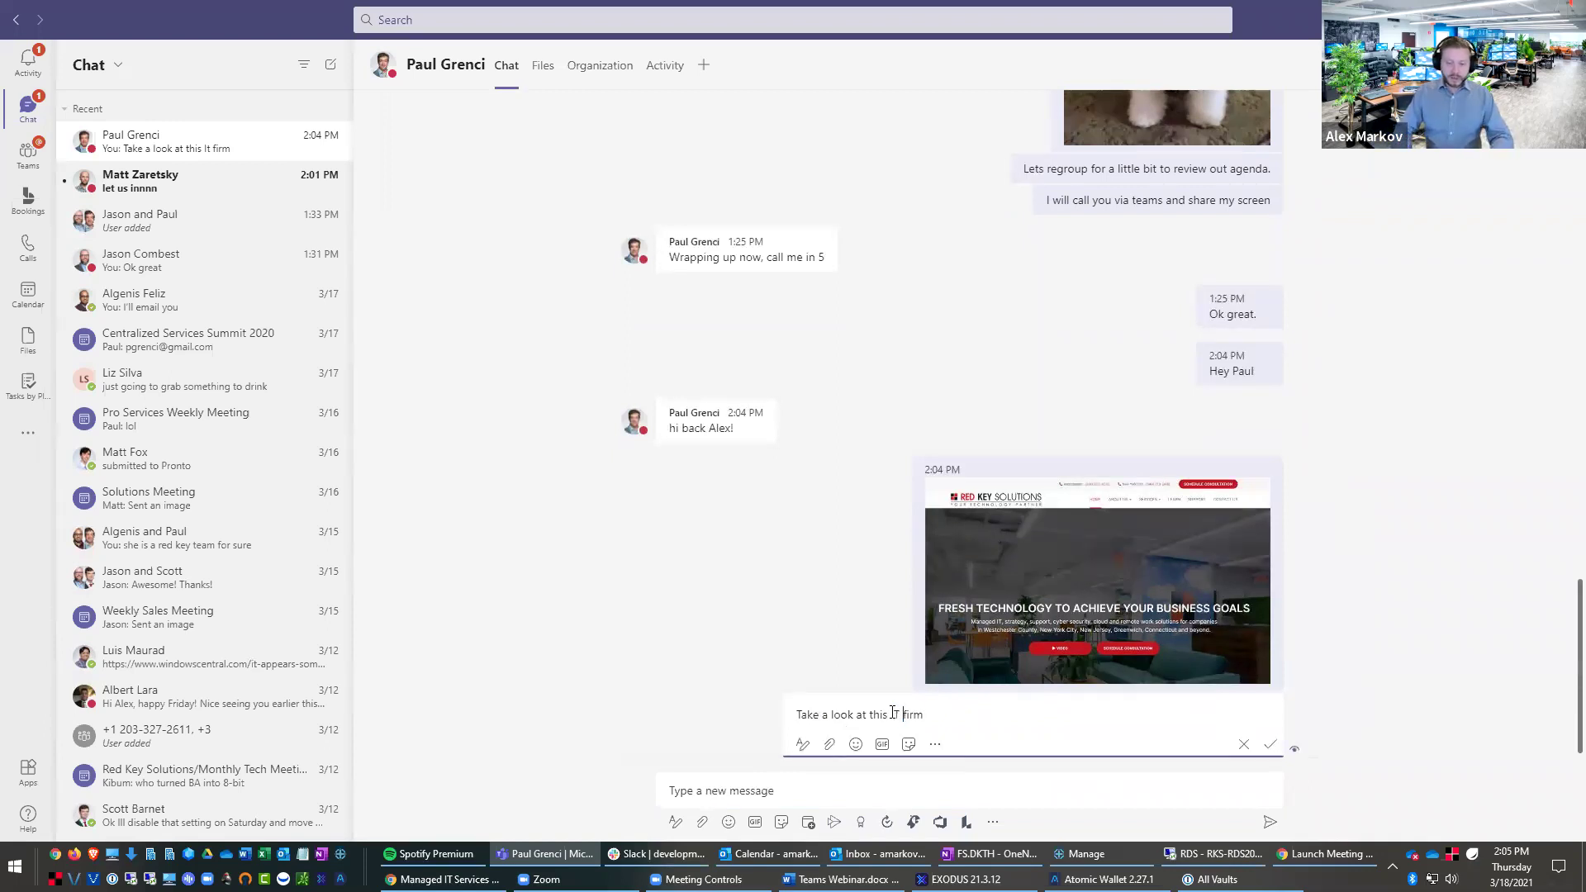
pyautogui.press('Return')
pyautogui.click(1191, 781)
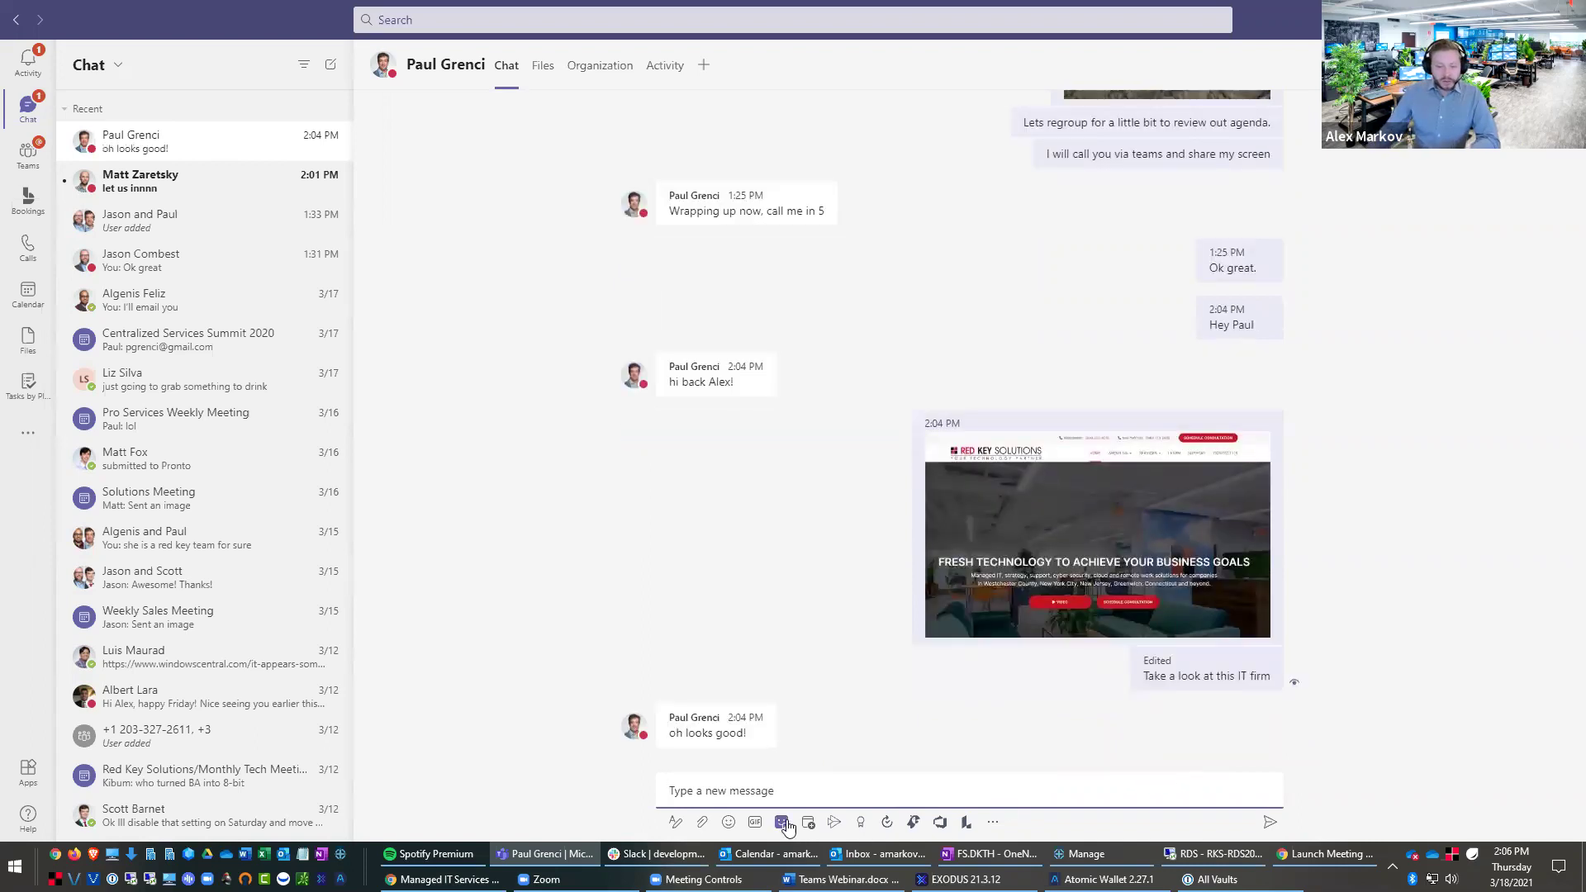
# Step: Search the GIFs for "this is cool" and send the "Cool beans!" GIF in the chat
pyautogui.click(757, 822)
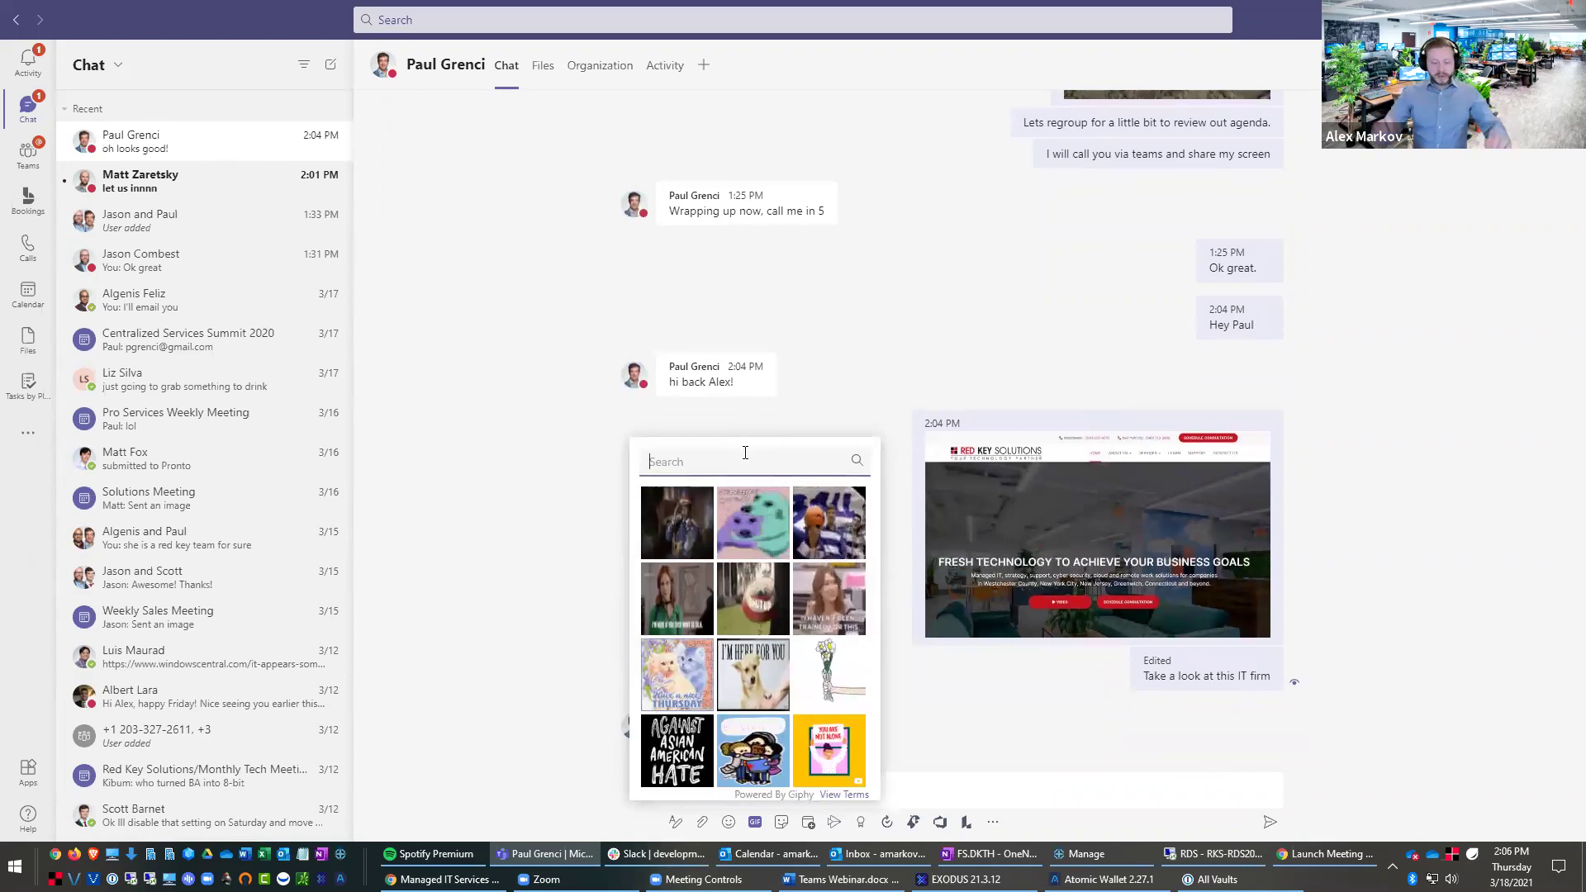
pyautogui.write('this is coo')
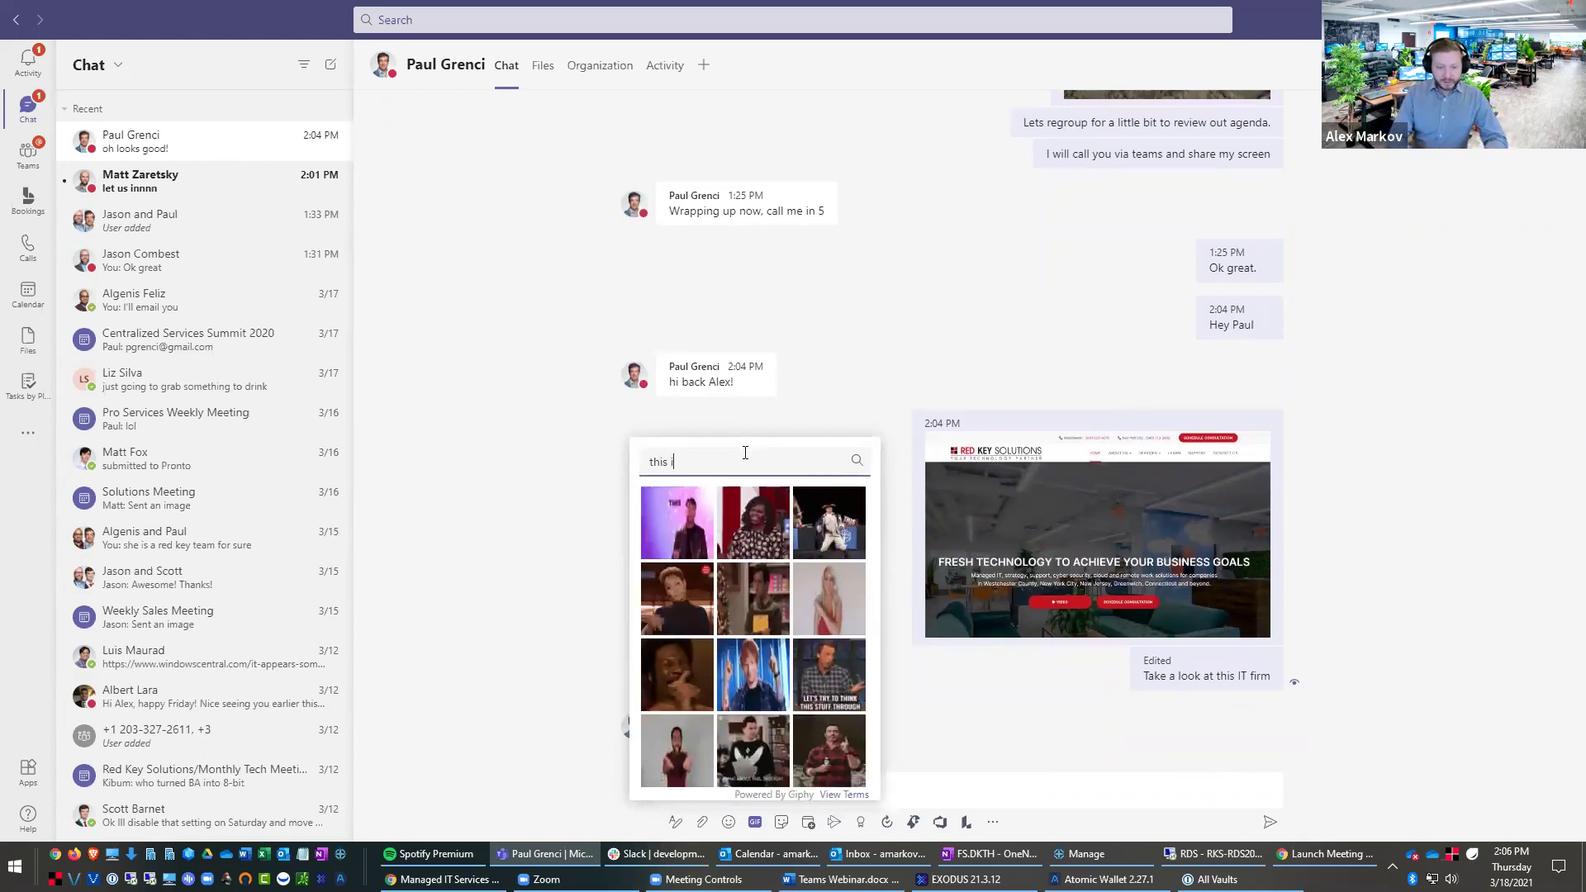
pyautogui.write('l')
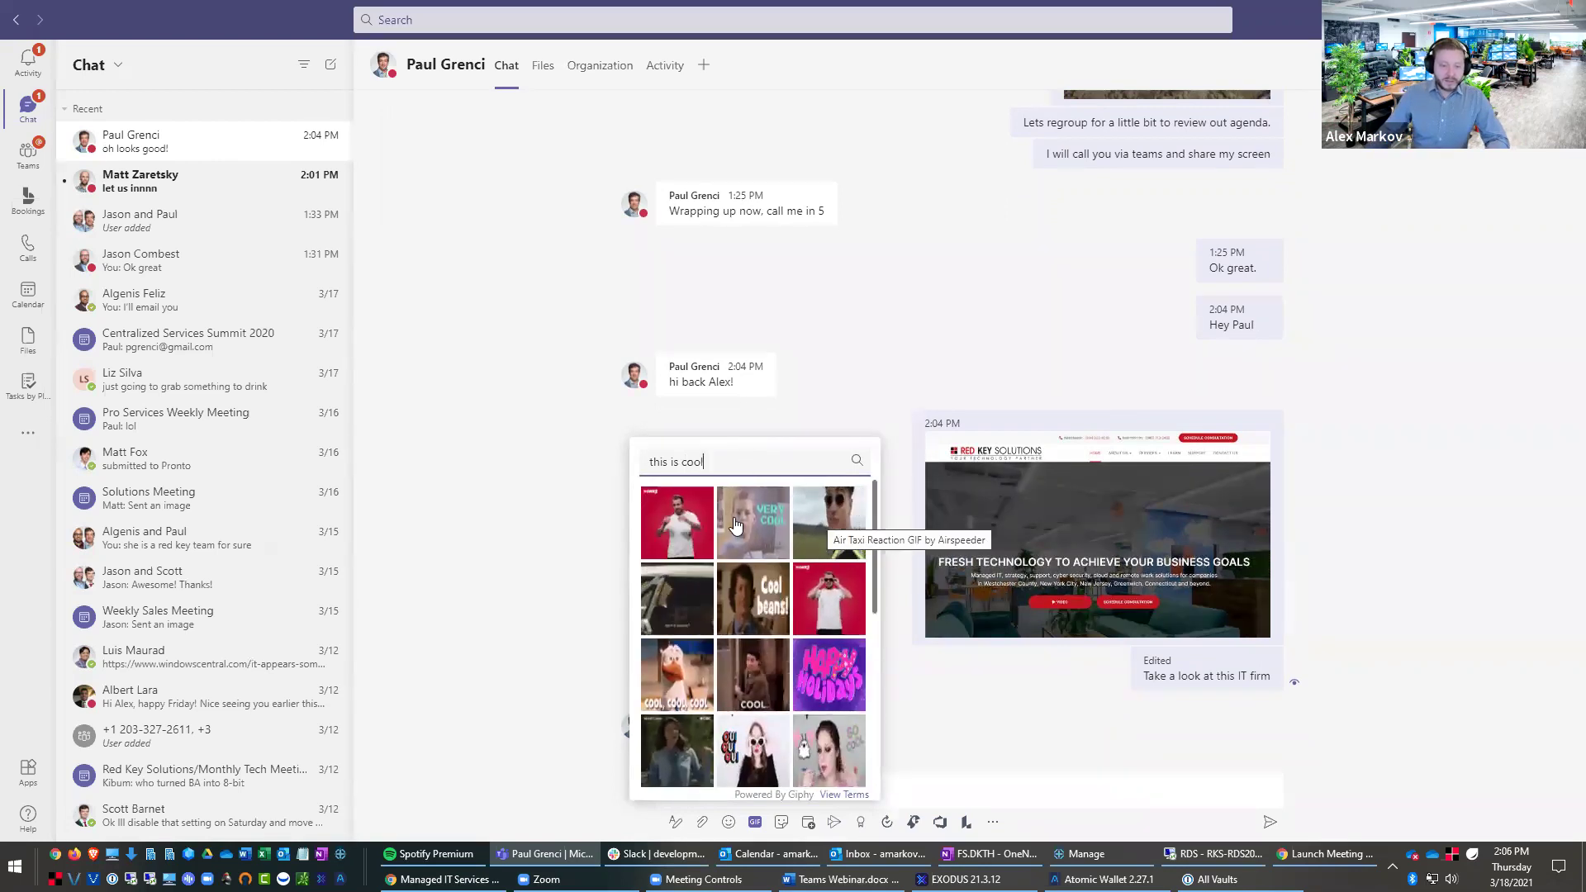
pyautogui.click(761, 597)
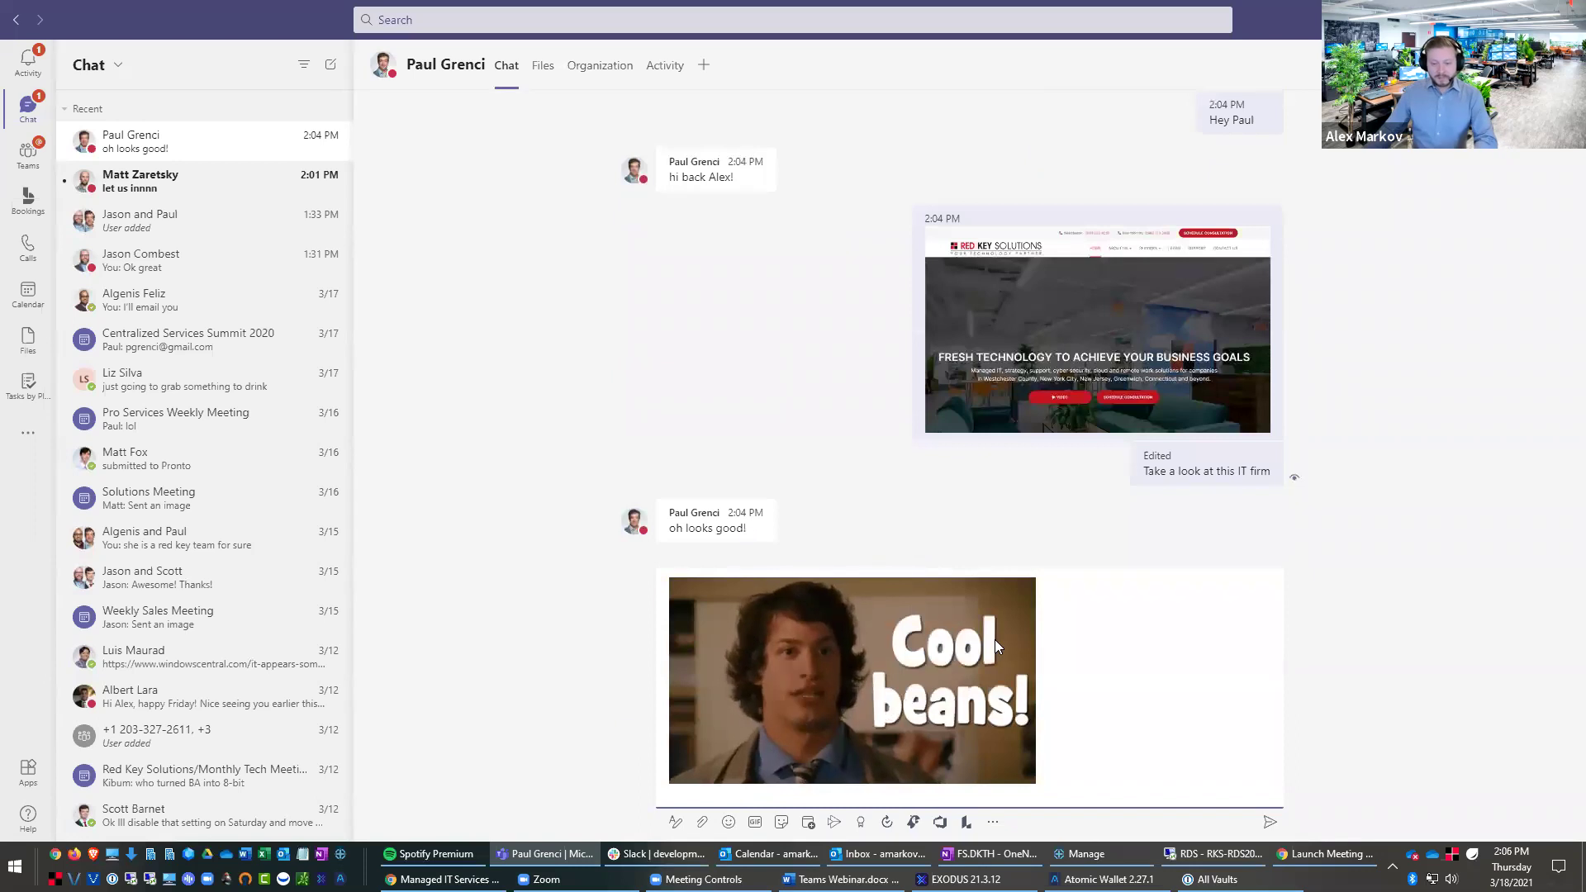
pyautogui.press('Return')
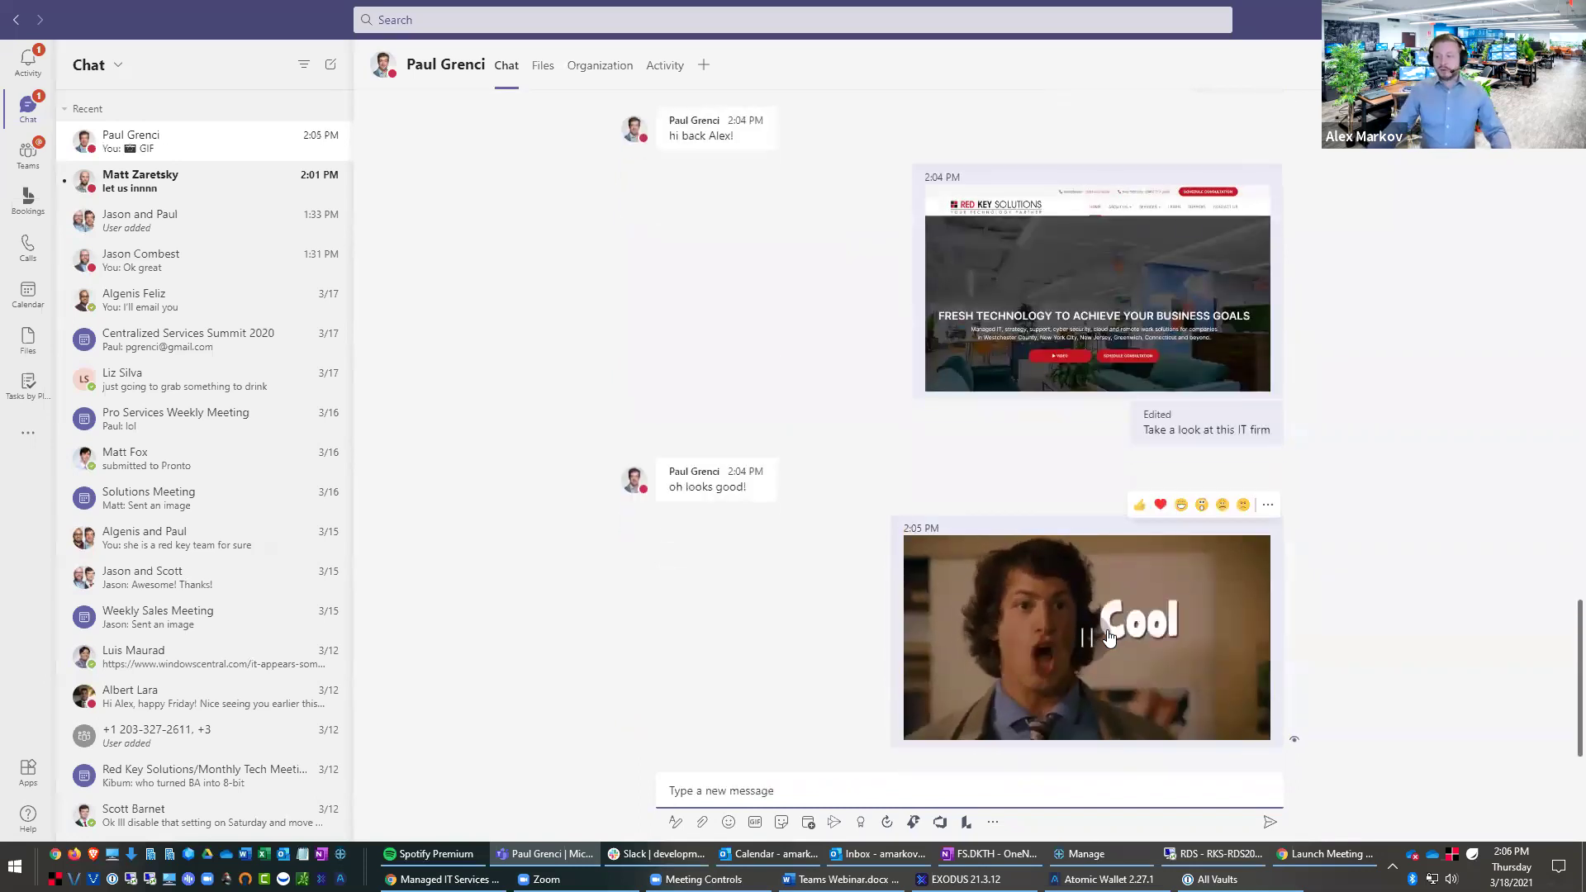
# Step: Look briefly at the popular stickers, and search the GIFs for "doge" to send the "WOW" dog in sunglasses
pyautogui.click(782, 823)
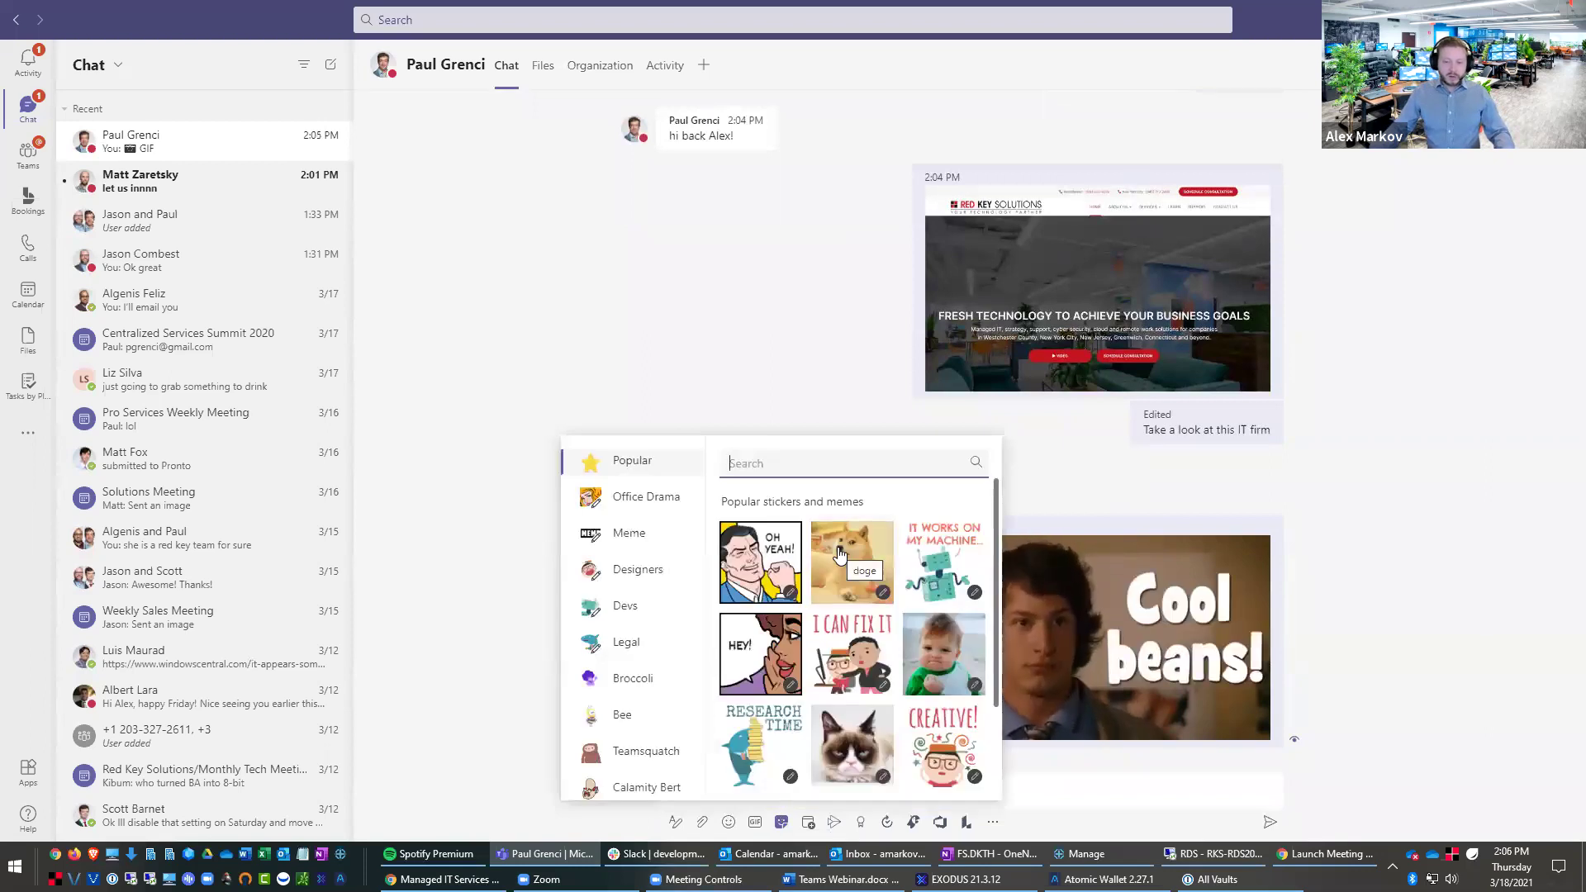
pyautogui.click(1140, 747)
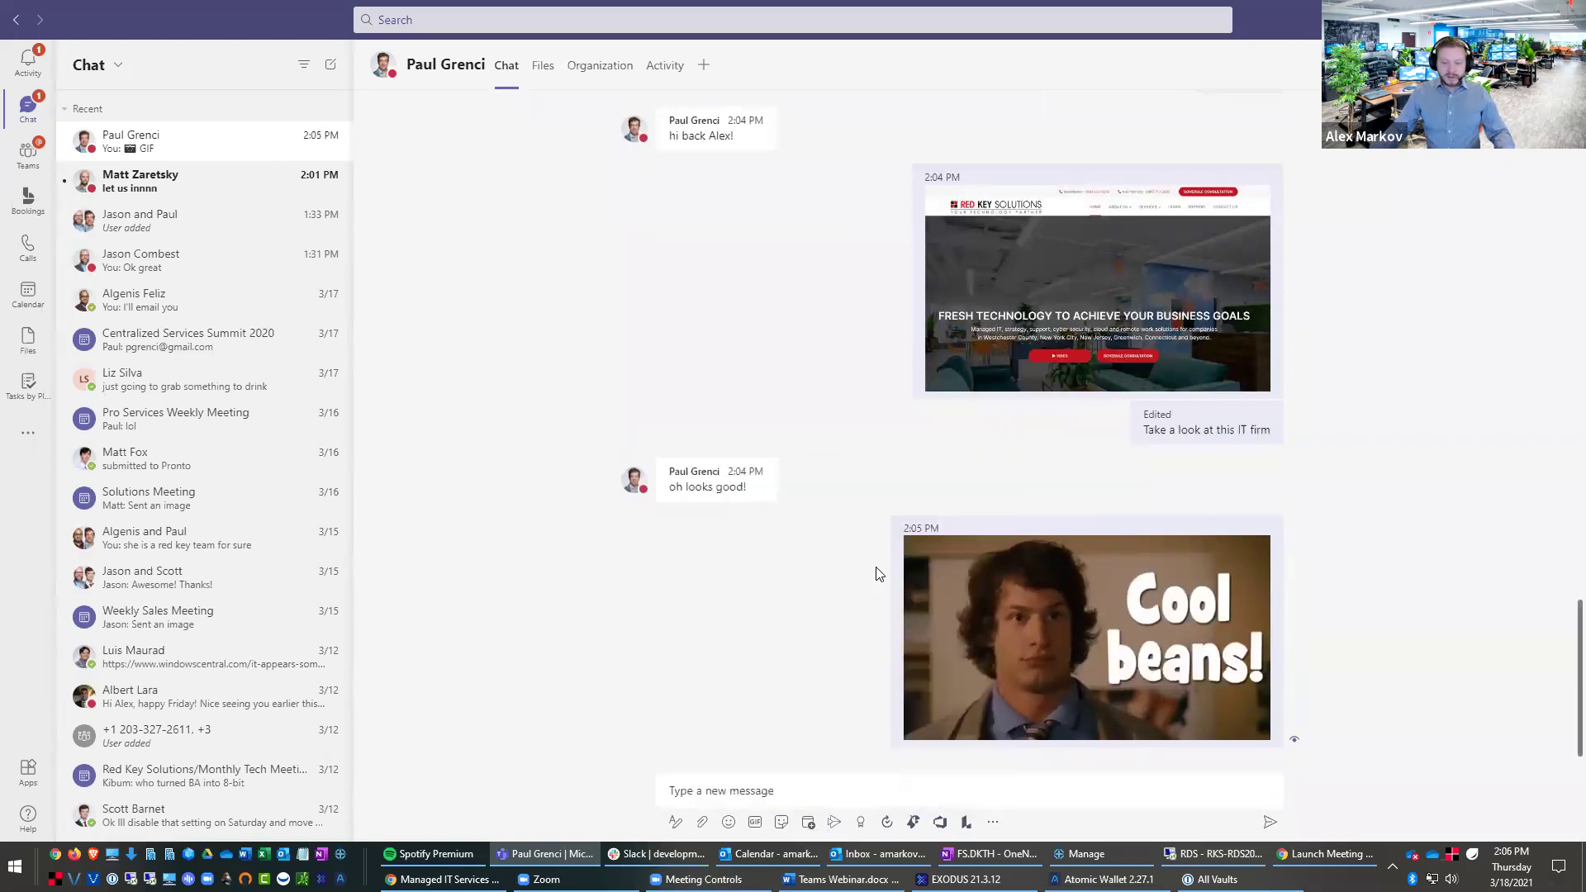
pyautogui.click(756, 823)
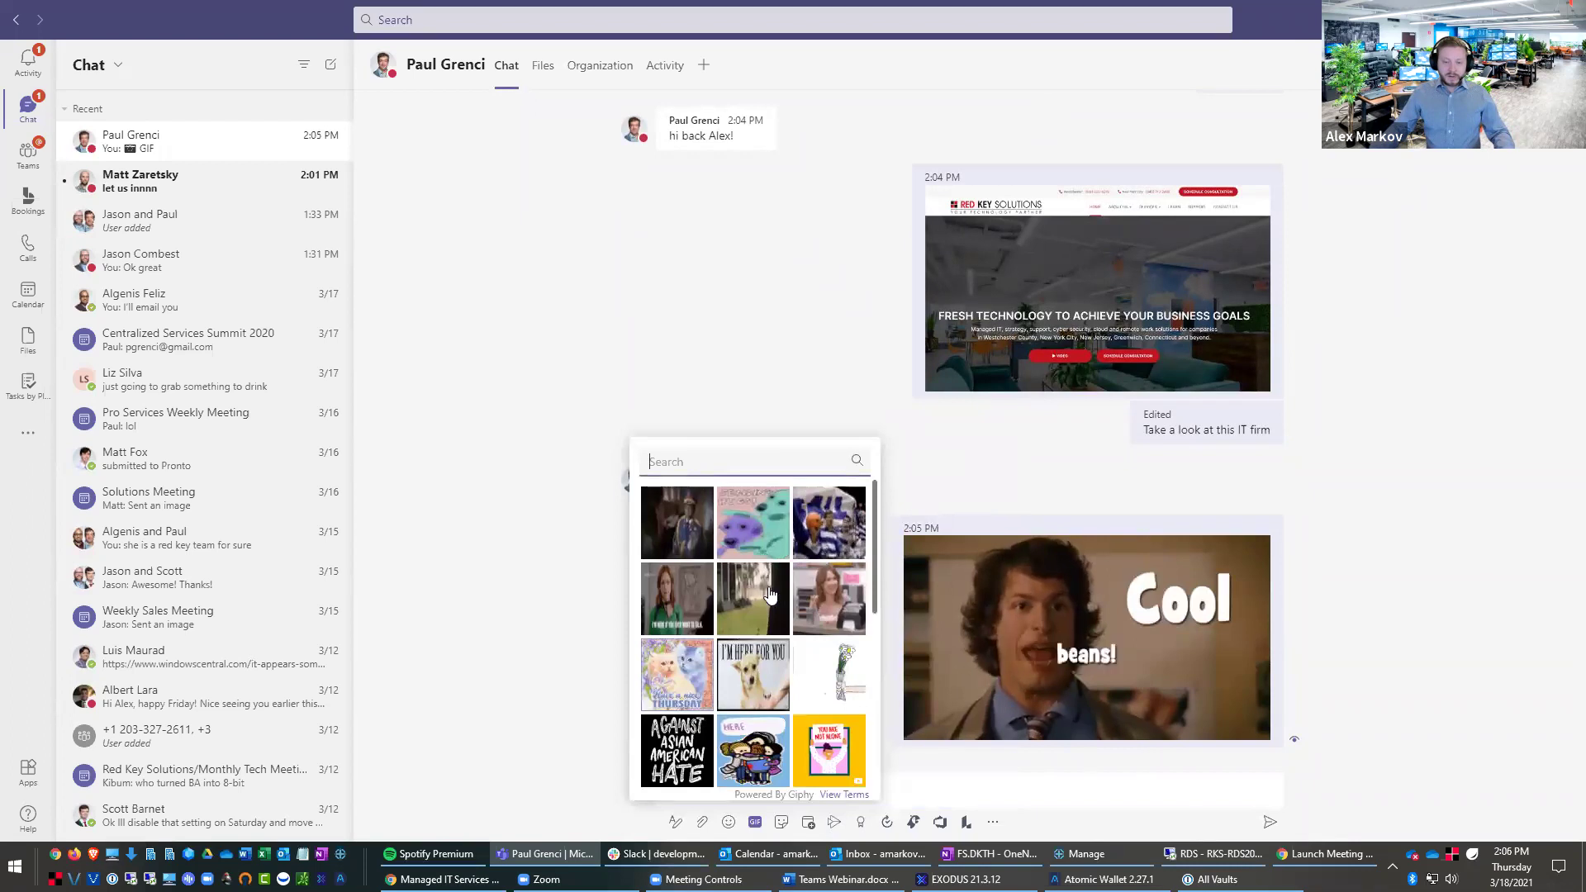
pyautogui.write('doge')
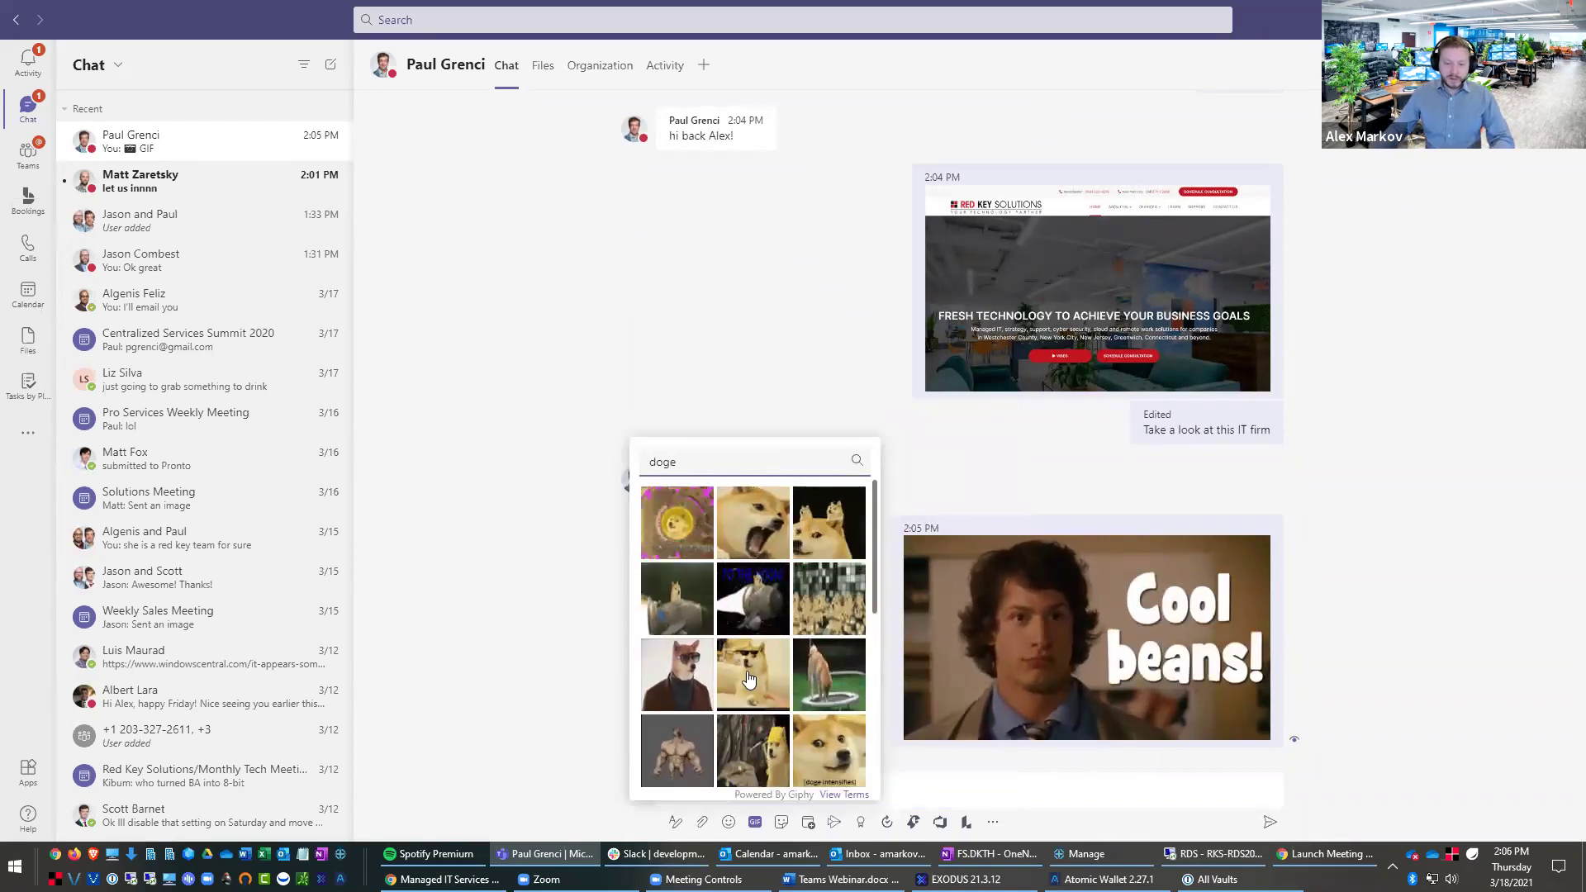
pyautogui.click(749, 679)
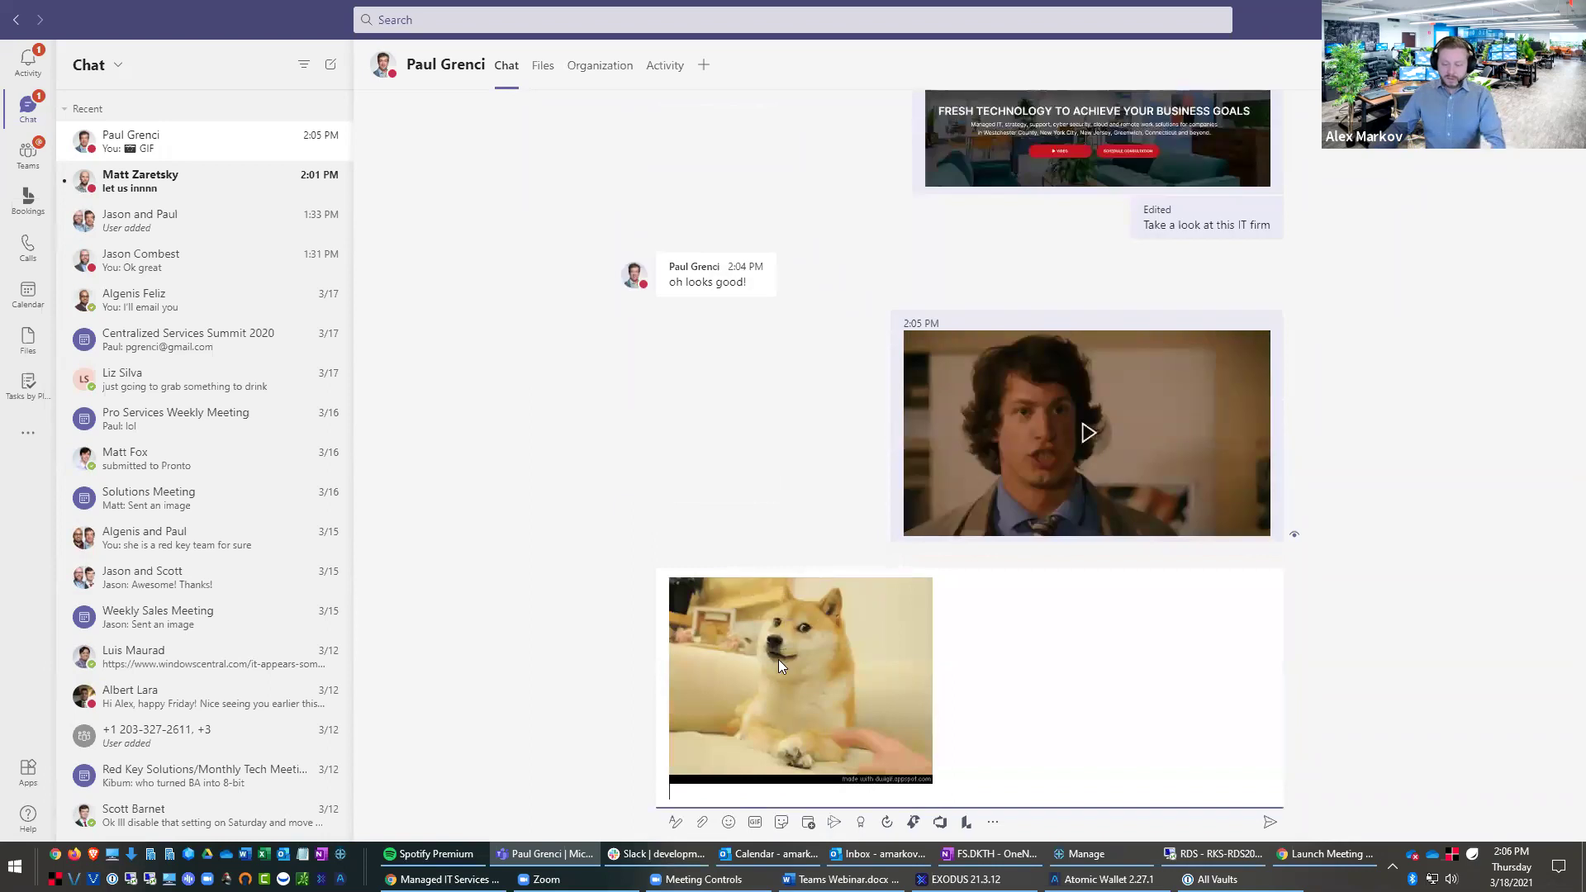
pyautogui.press('Return')
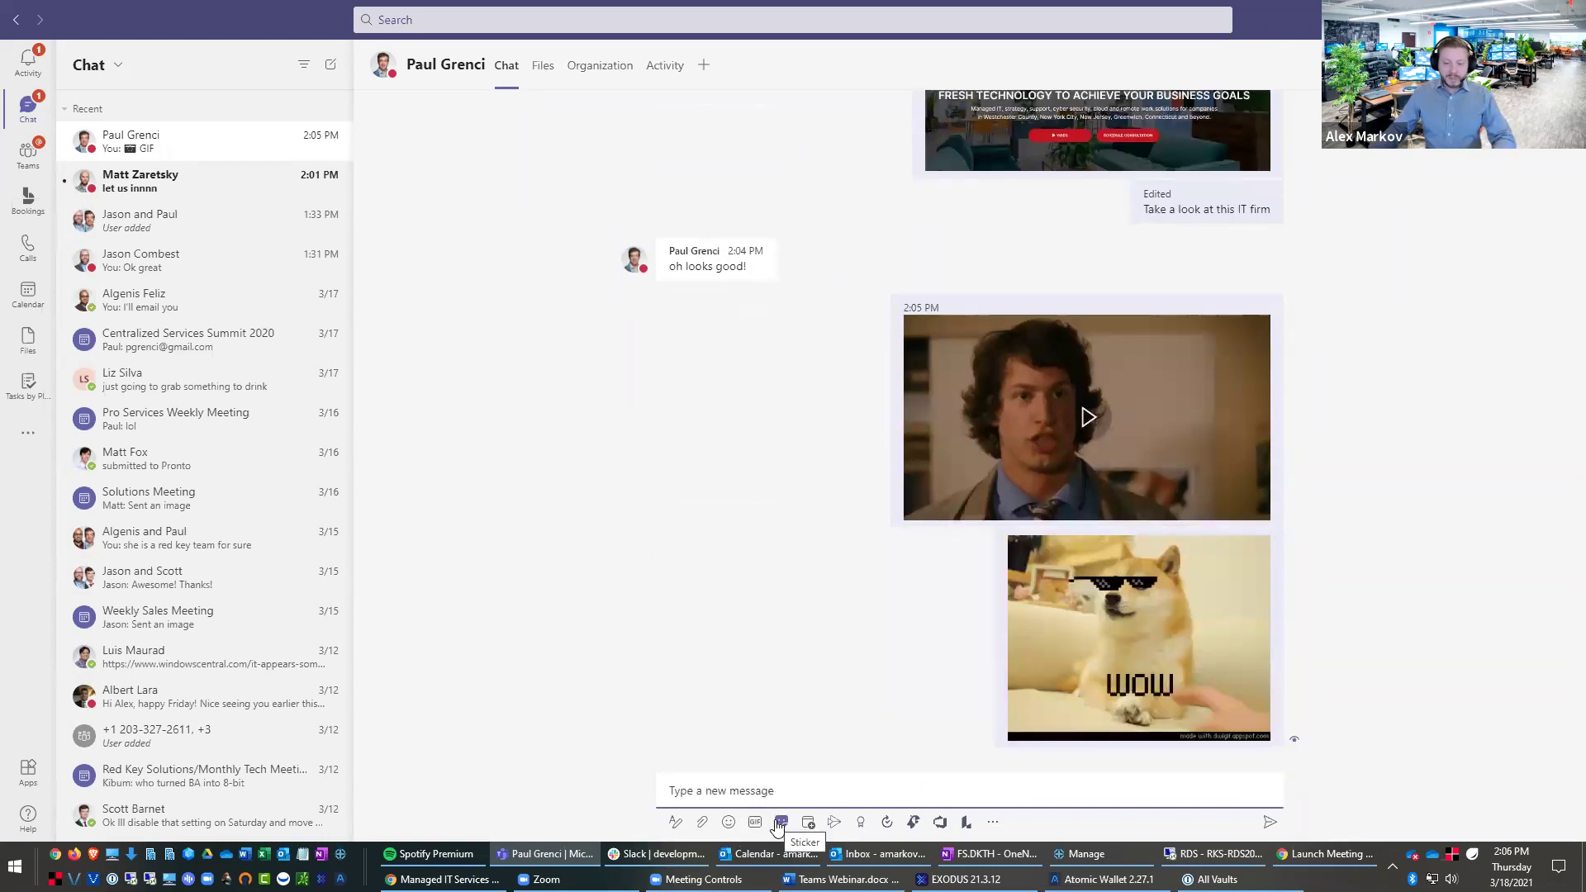
# Step: Browse the sticker categories and send the Teamsquatch sticker of the character at a laptop surrounded by coffee cups
pyautogui.click(780, 823)
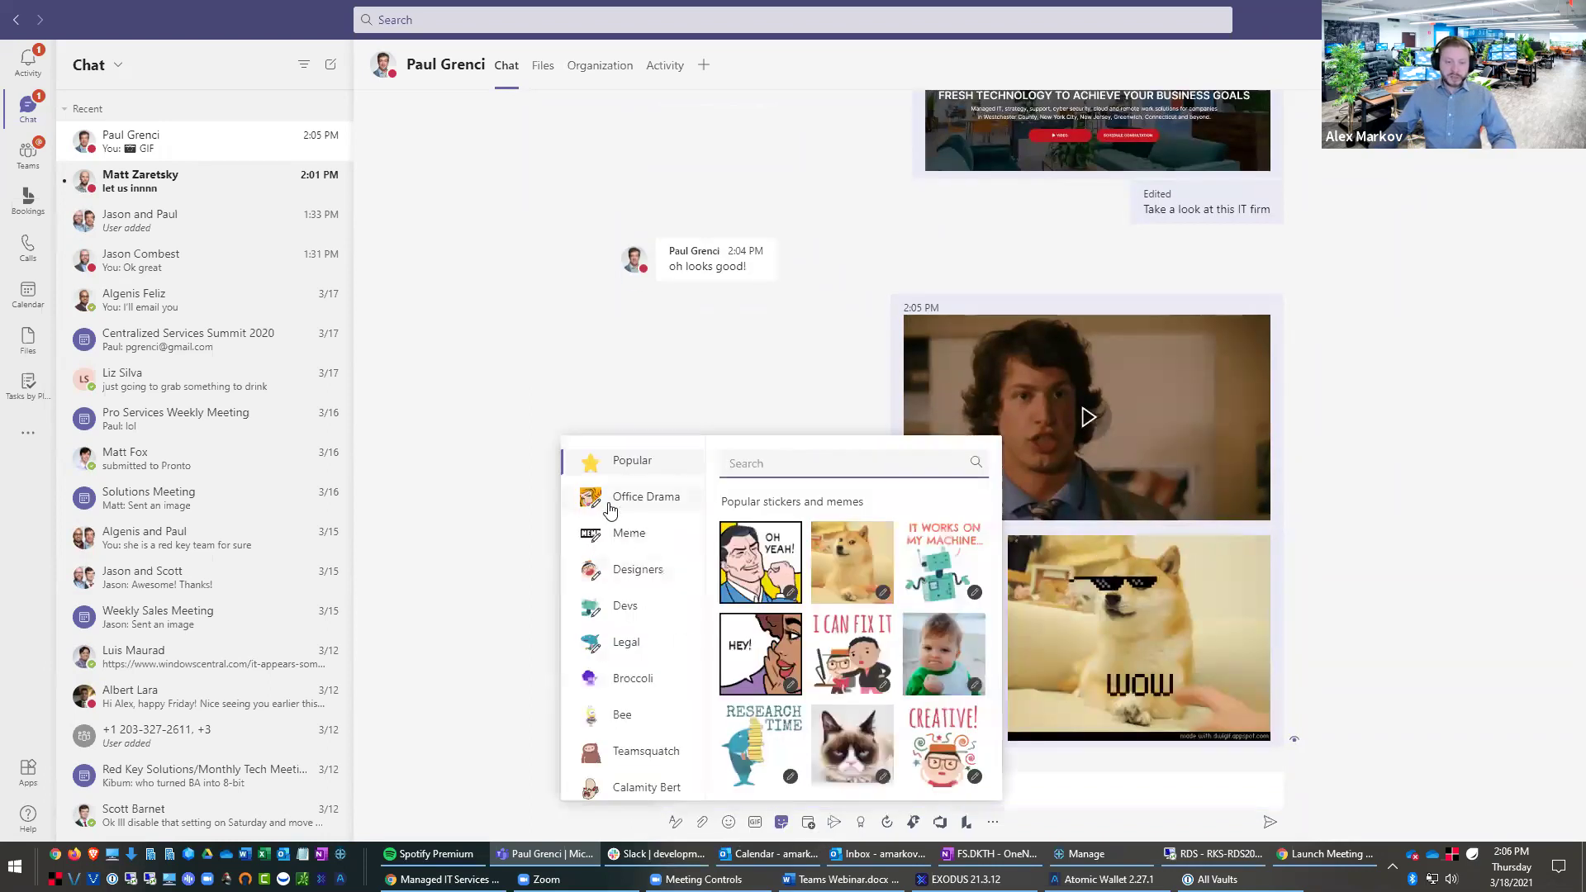
pyautogui.click(611, 501)
pyautogui.click(618, 535)
pyautogui.click(633, 569)
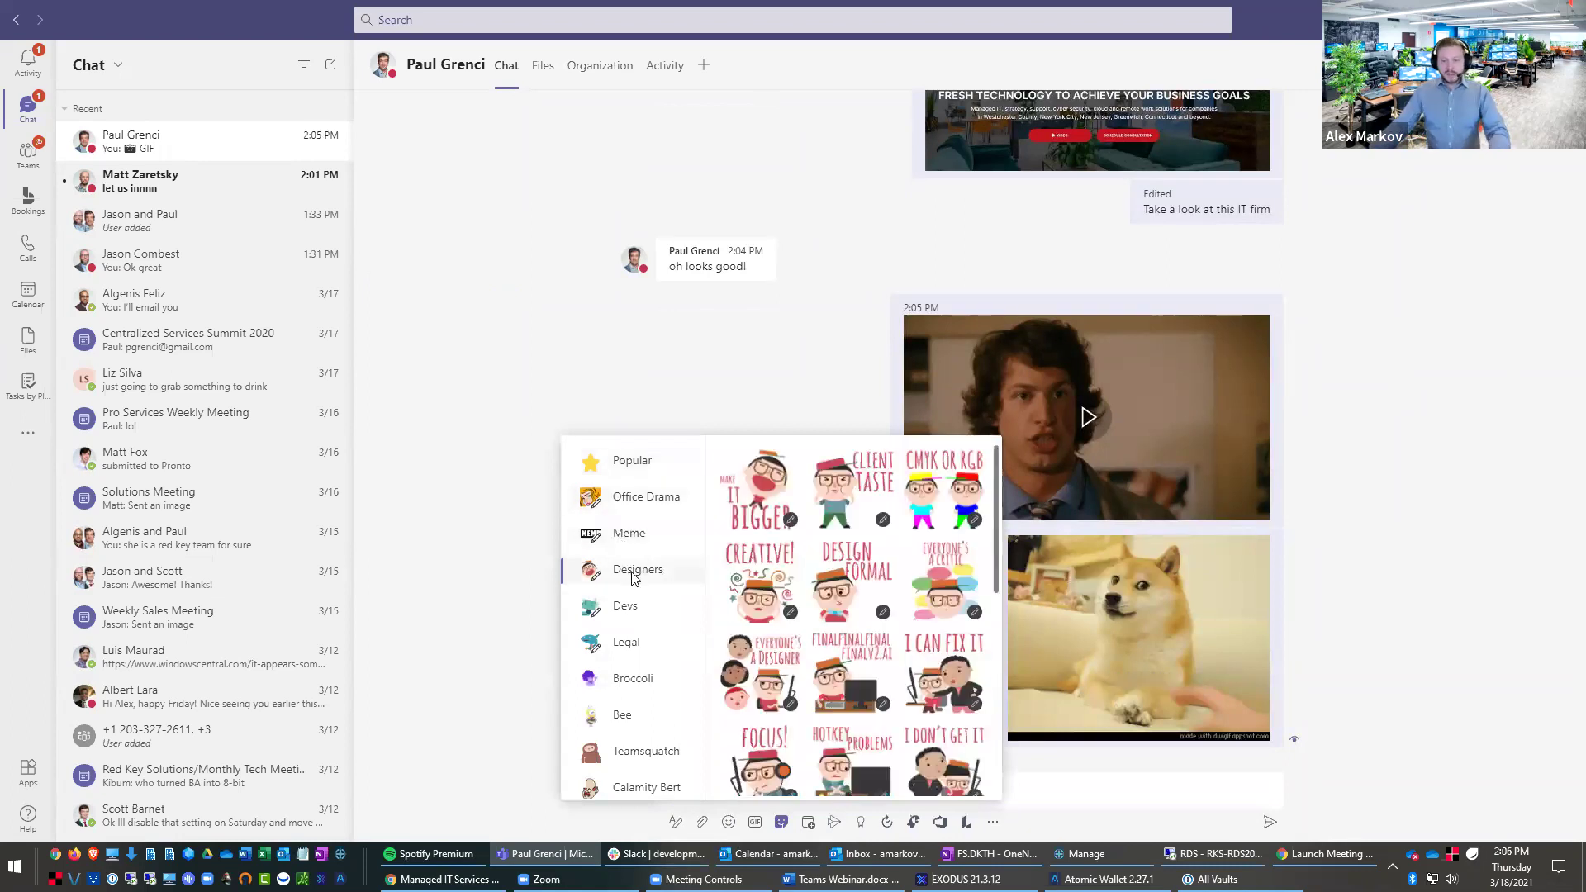
pyautogui.click(627, 607)
pyautogui.scroll(-2, 637, 647)
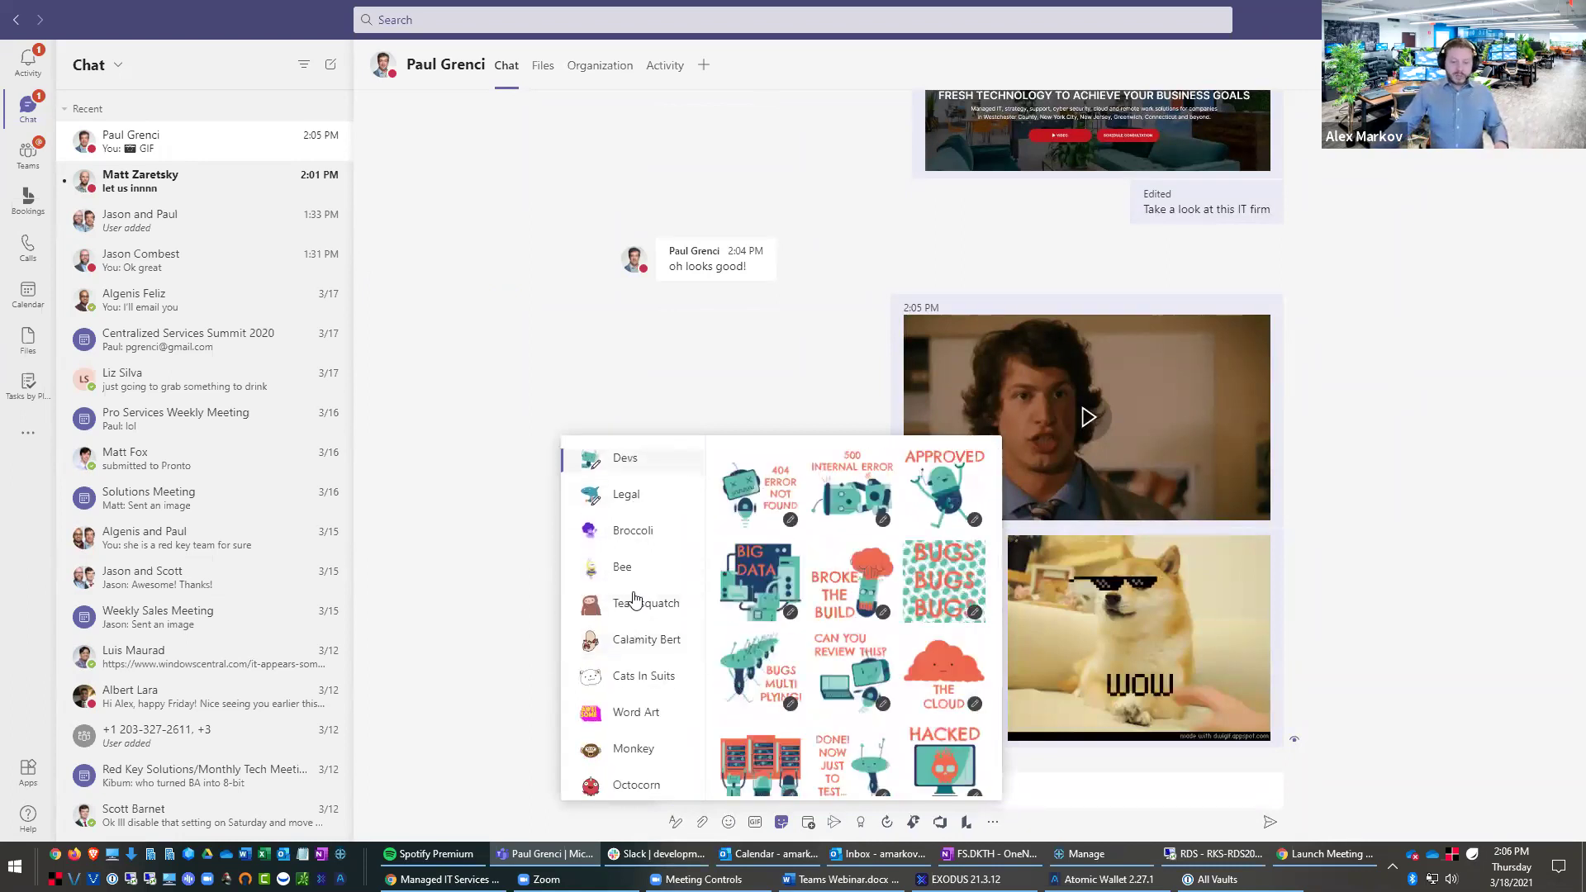
pyautogui.click(637, 602)
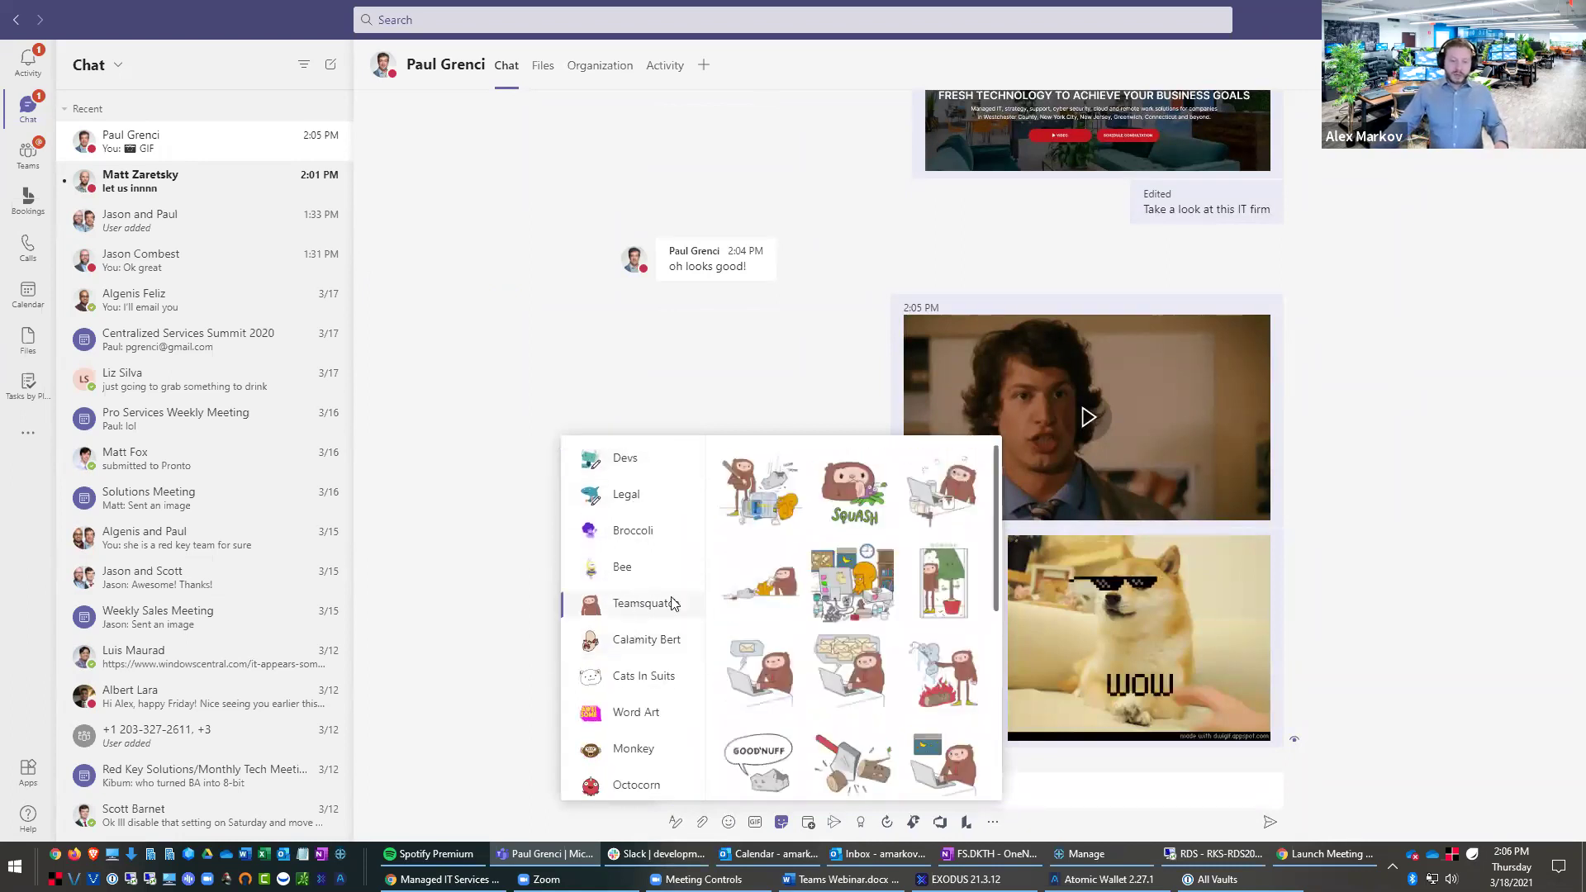
pyautogui.click(931, 480)
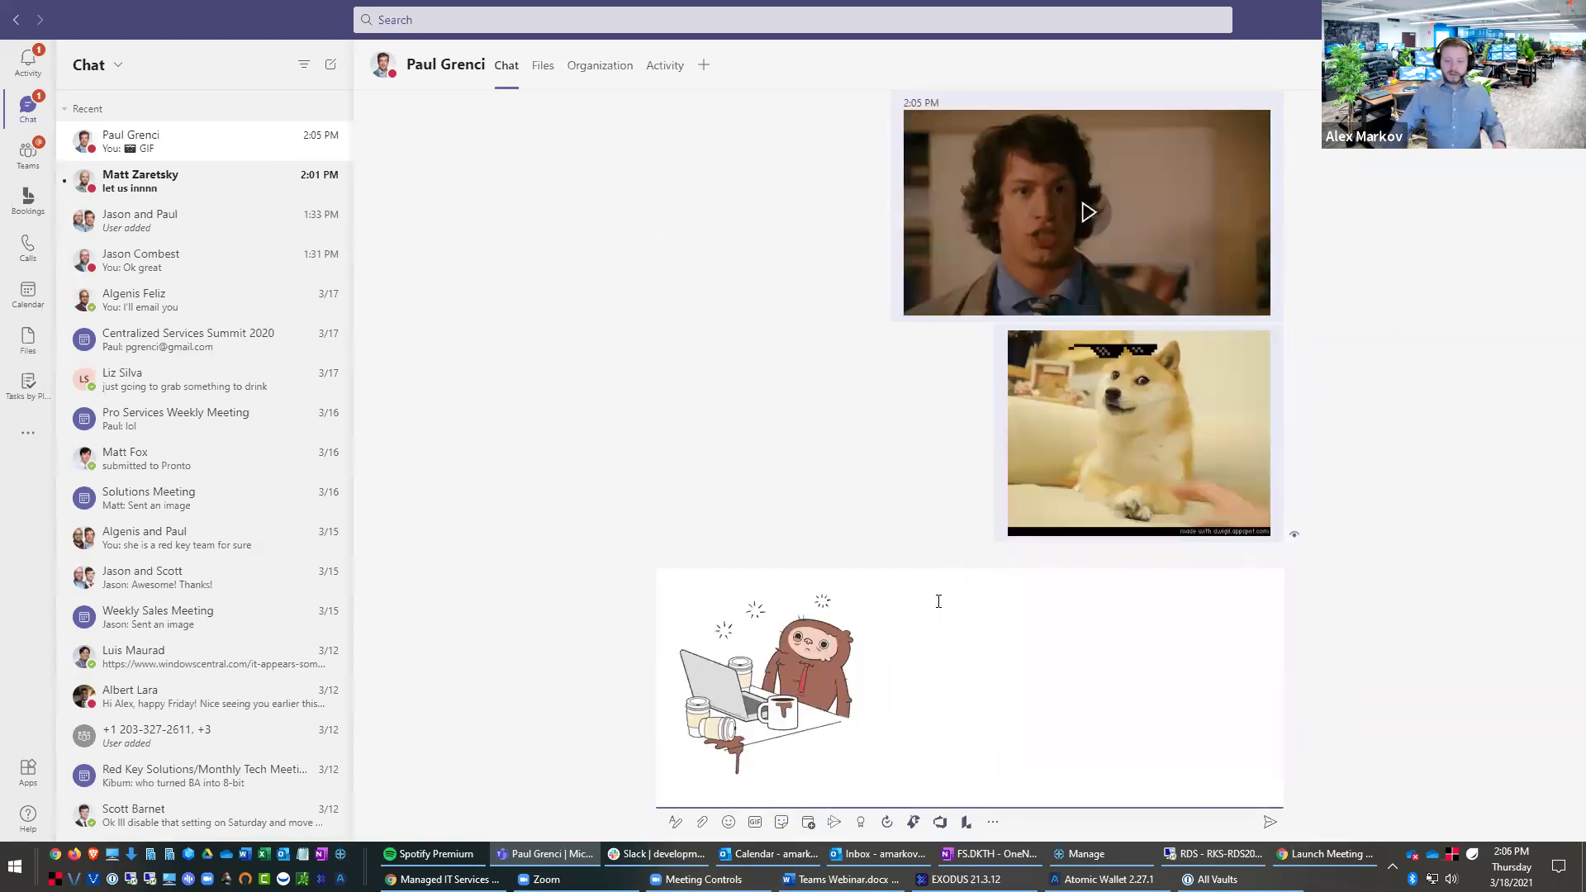
pyautogui.press('Return')
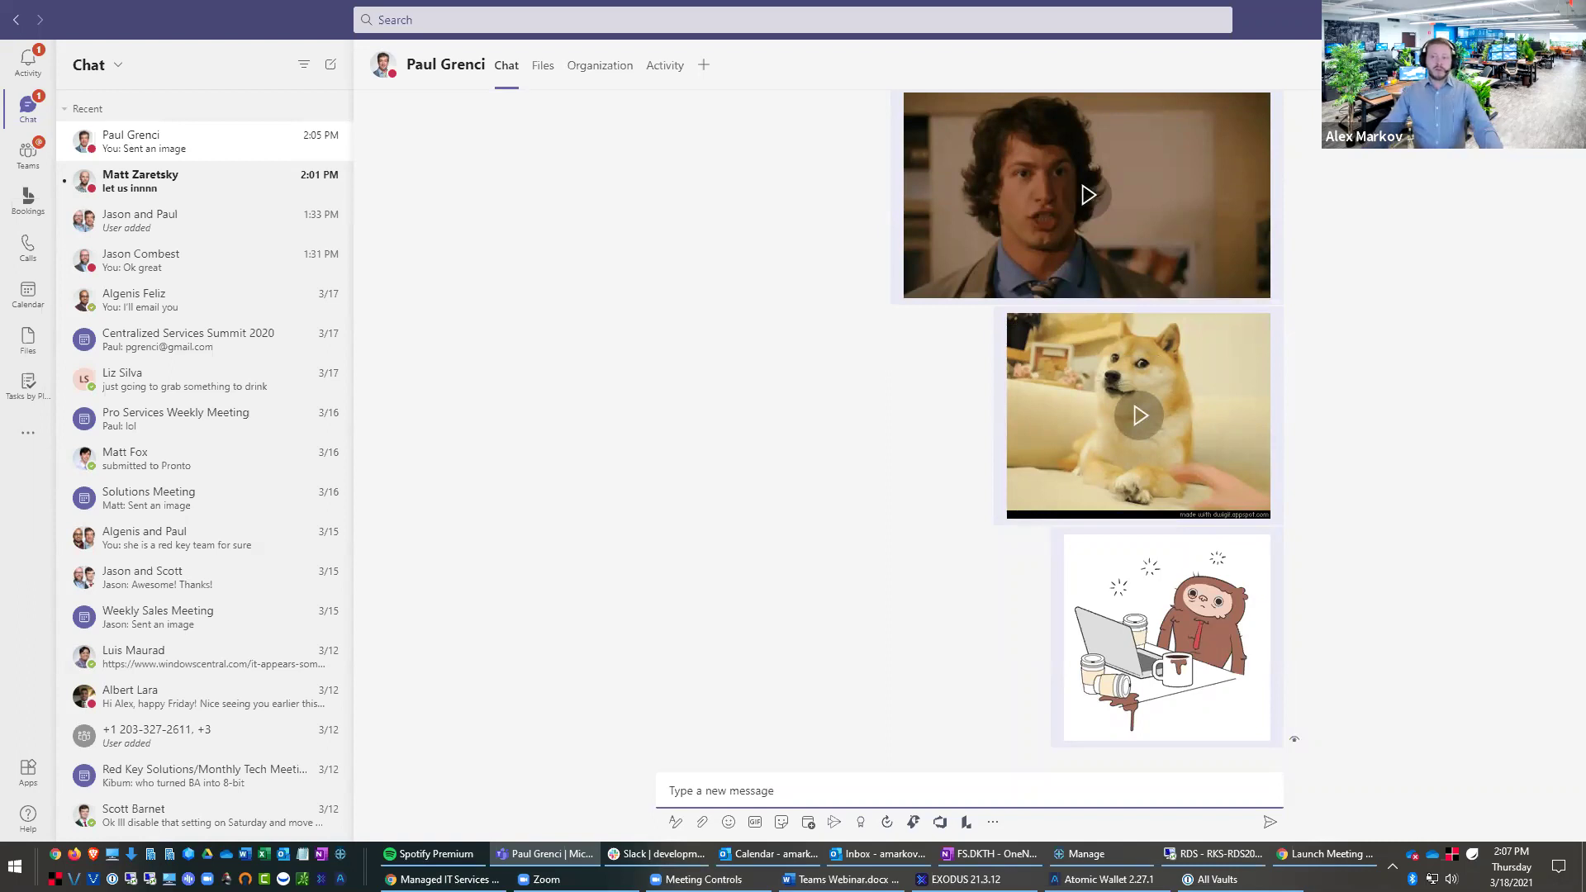
# Step: Look at the chat inside the video call, and find another colleague by first name to invite to the call
pyautogui.click(1029, 356)
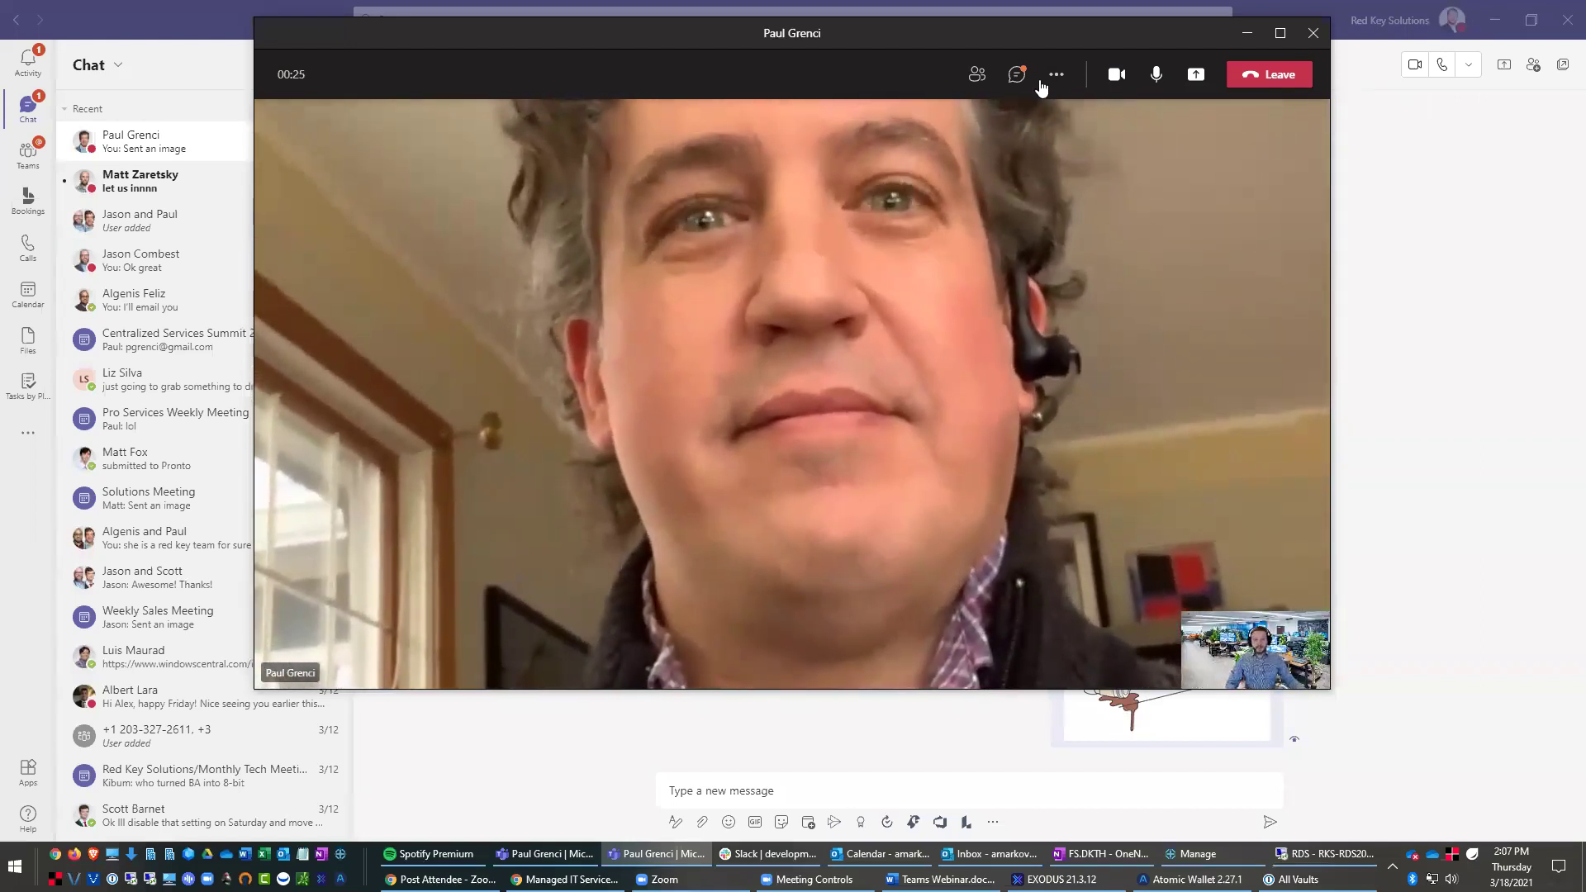
pyautogui.click(1012, 82)
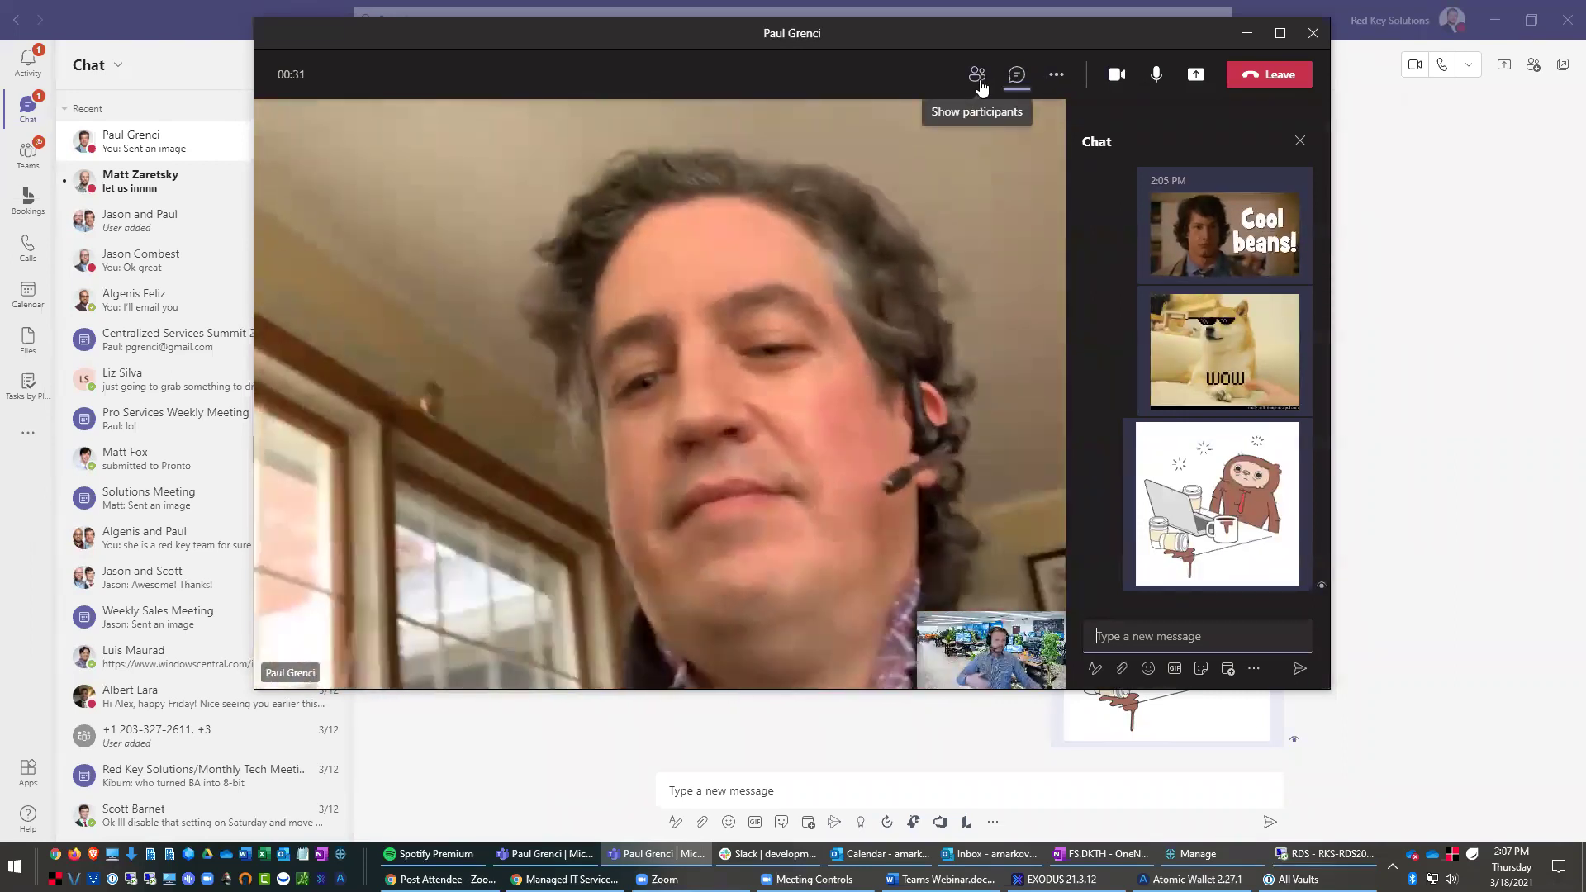
pyautogui.click(977, 76)
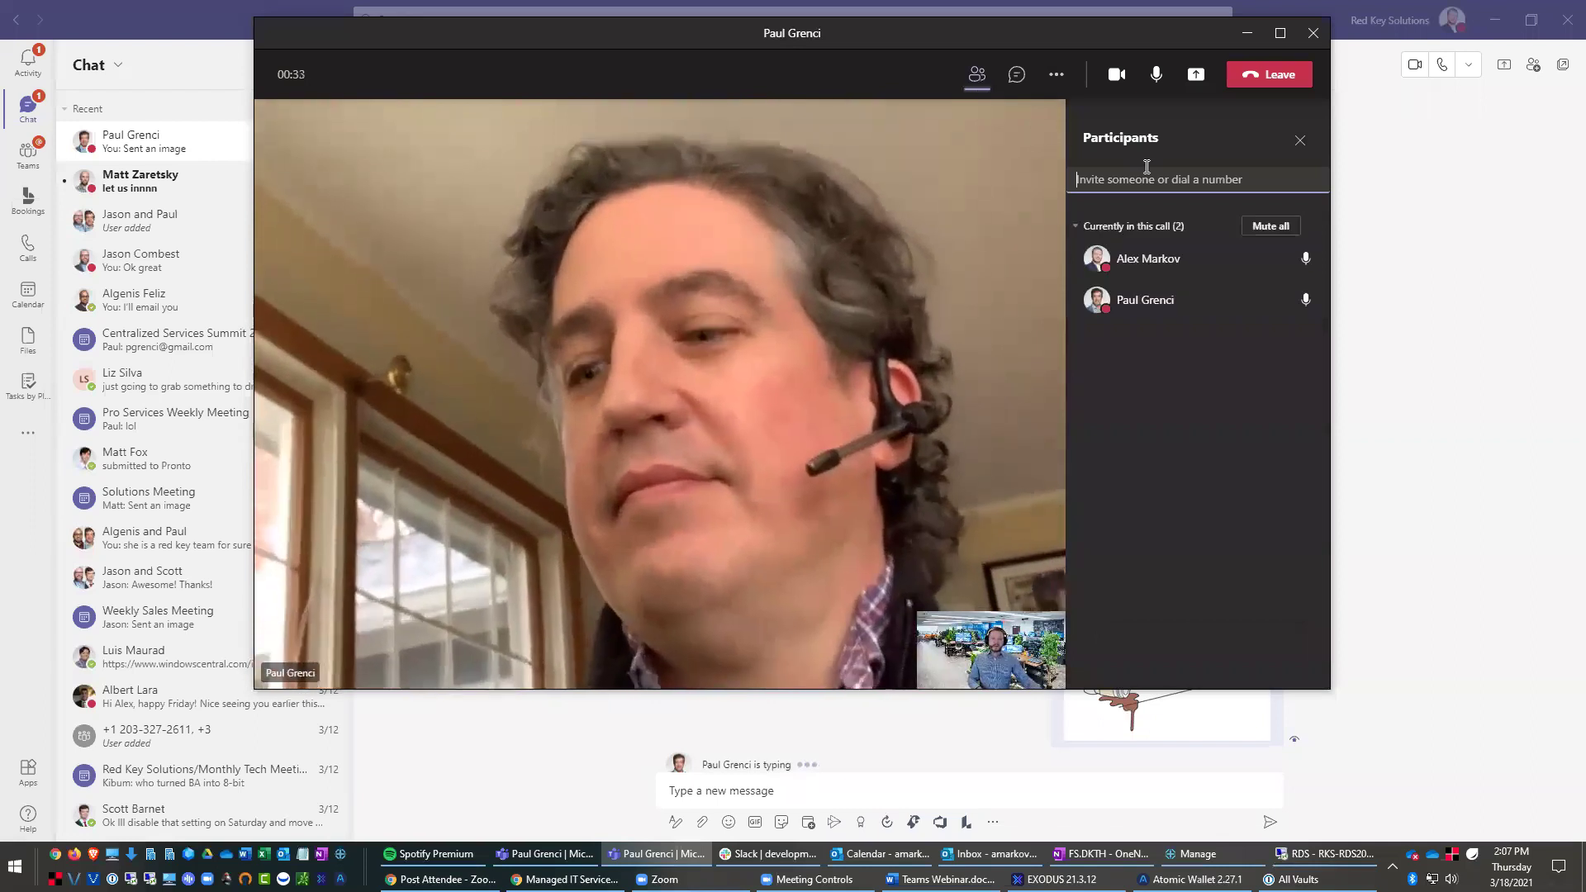
pyautogui.click(1146, 174)
pyautogui.write('jason')
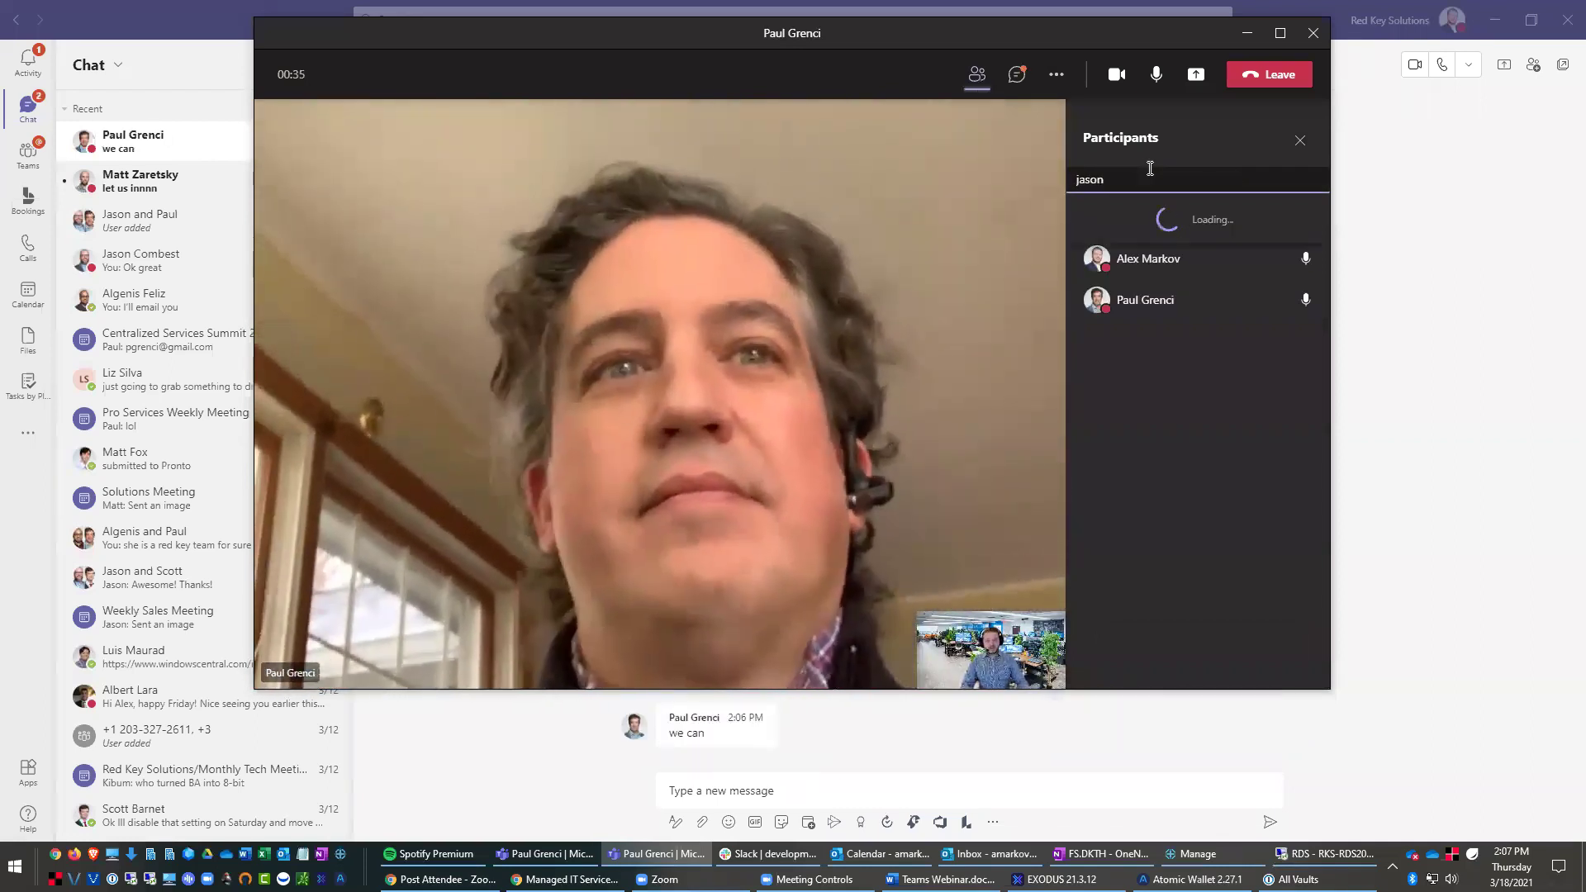
pyautogui.click(1170, 215)
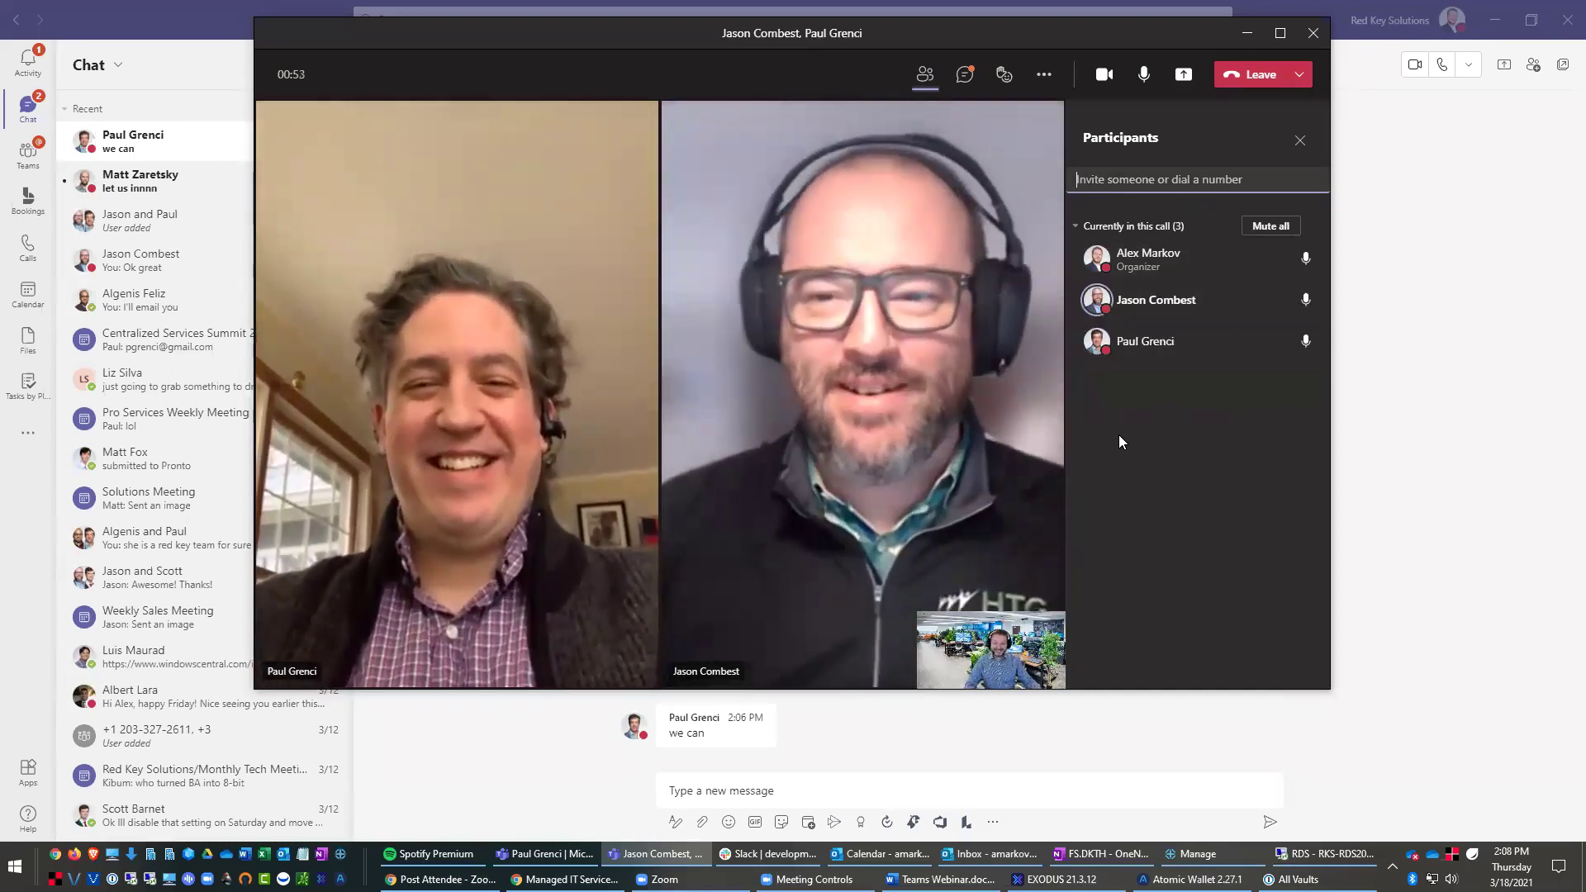
# Step: Look at the live reactions, and review the available speakers in the call's device settings
pyautogui.click(1003, 74)
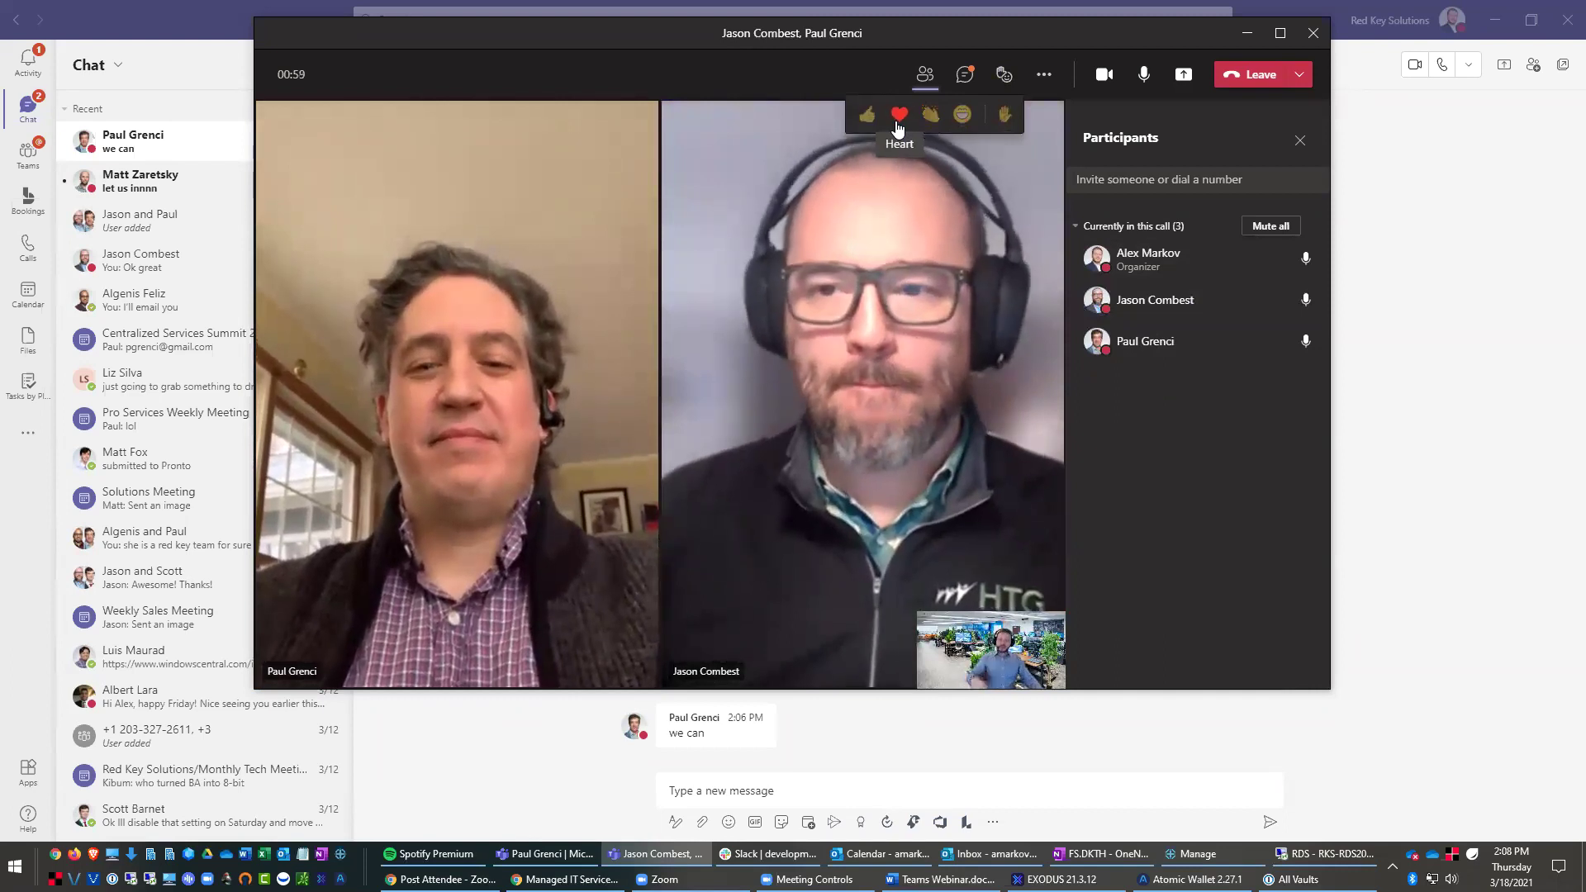
pyautogui.click(1044, 75)
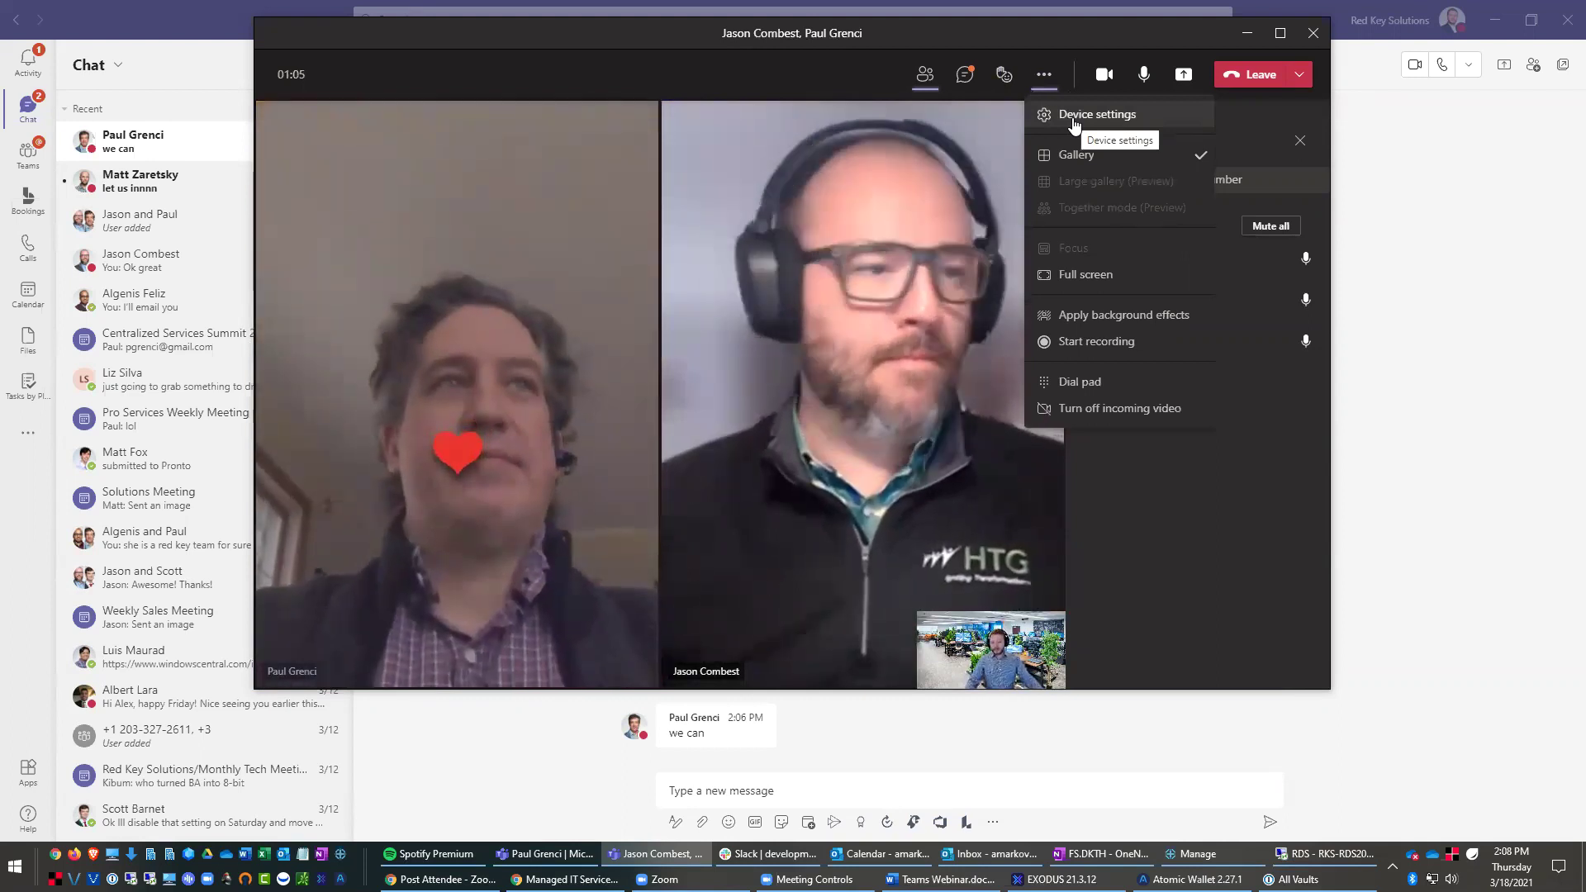
pyautogui.click(1074, 125)
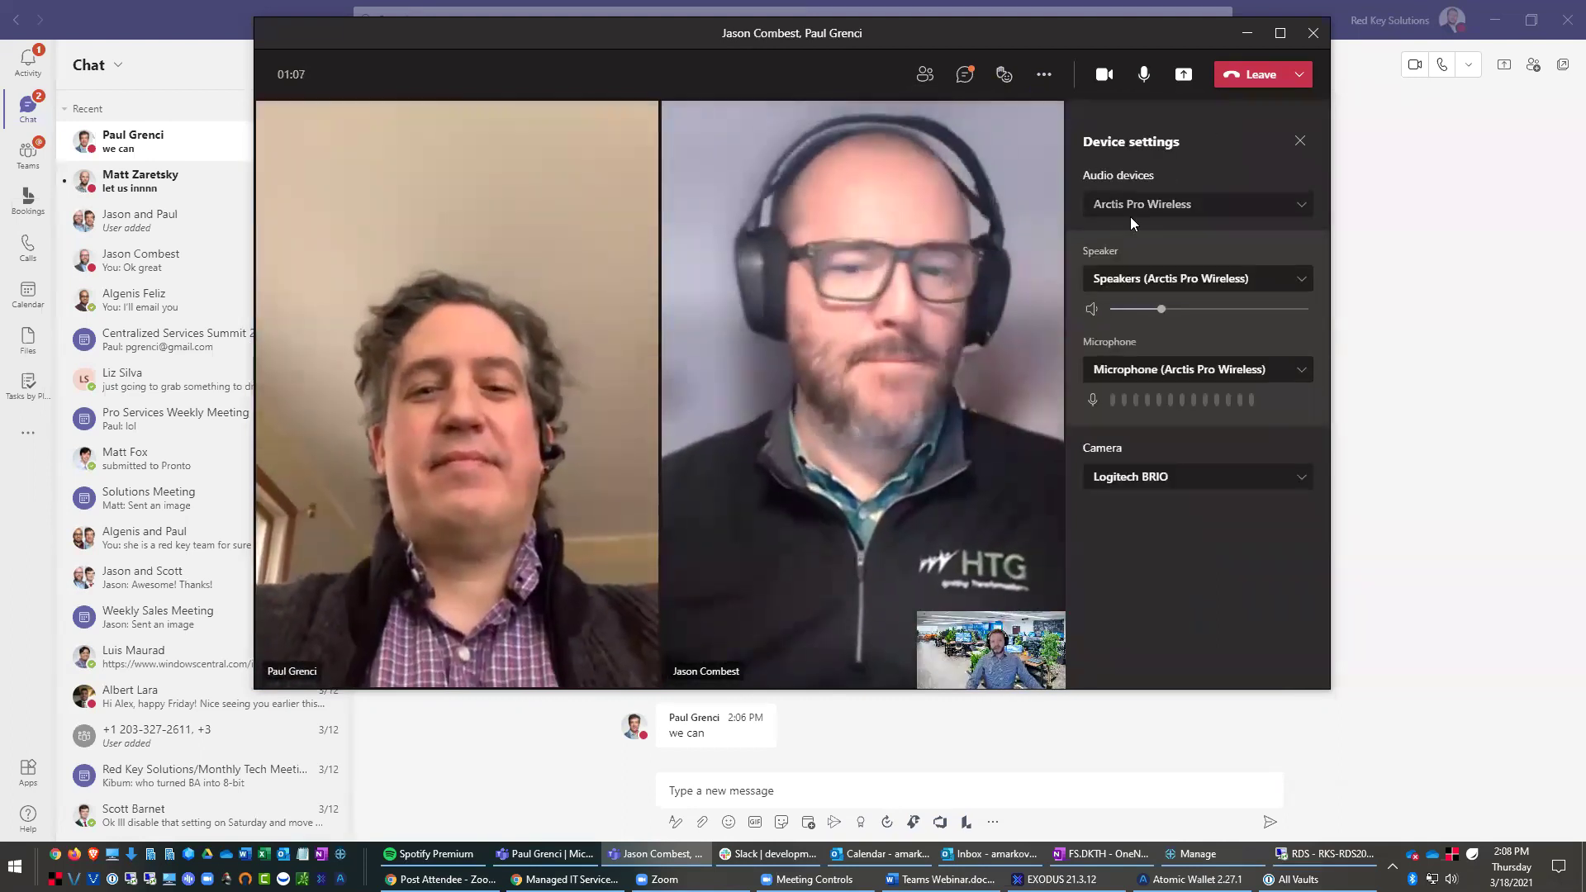
pyautogui.click(1184, 285)
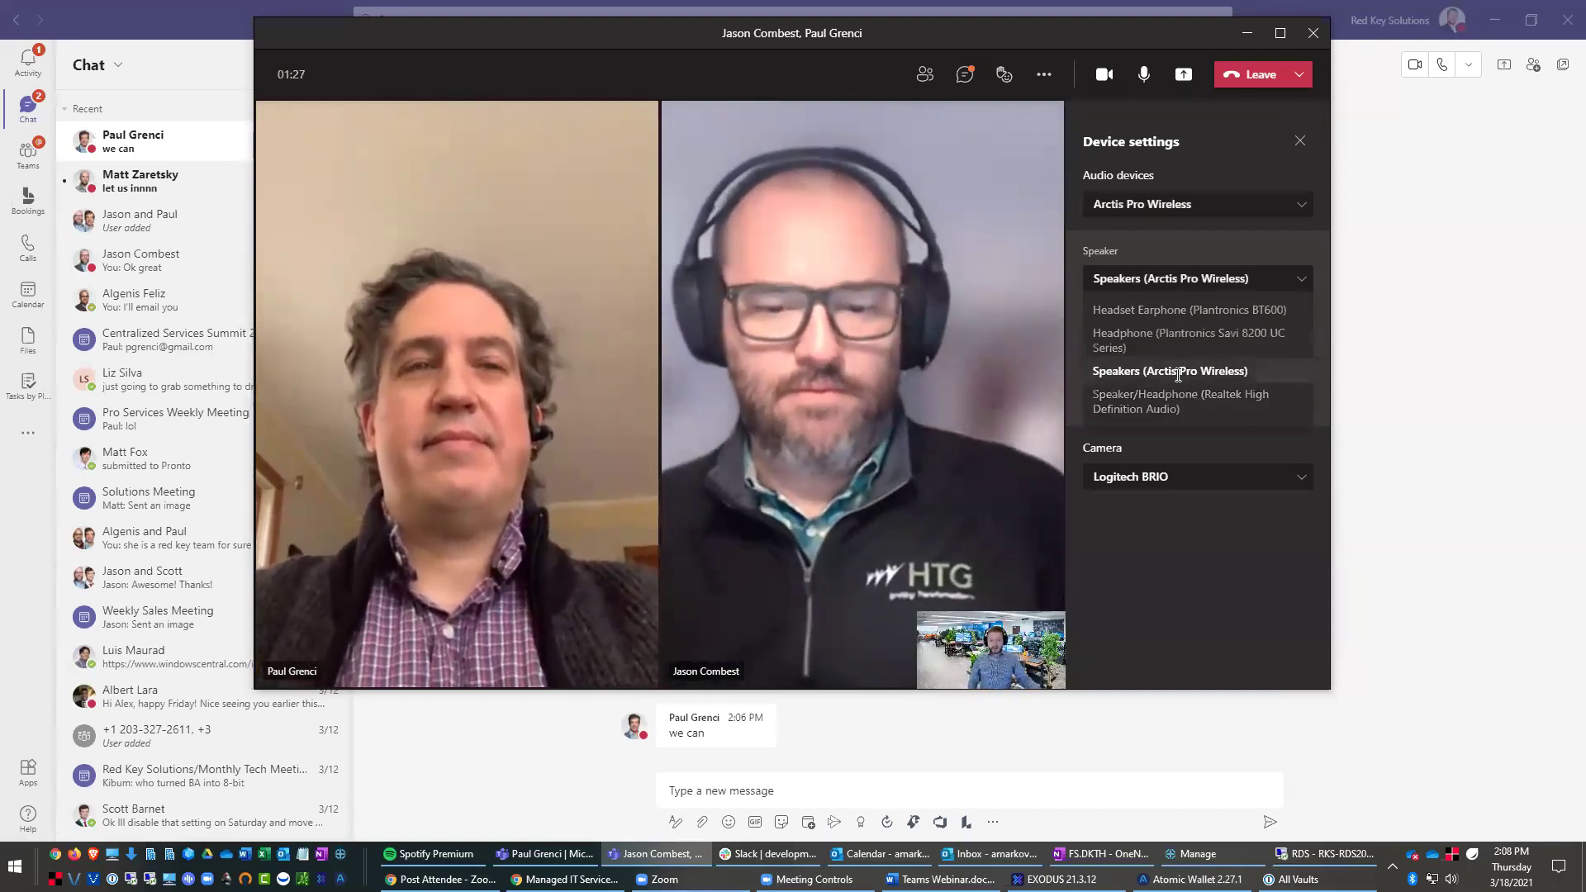
pyautogui.click(1153, 544)
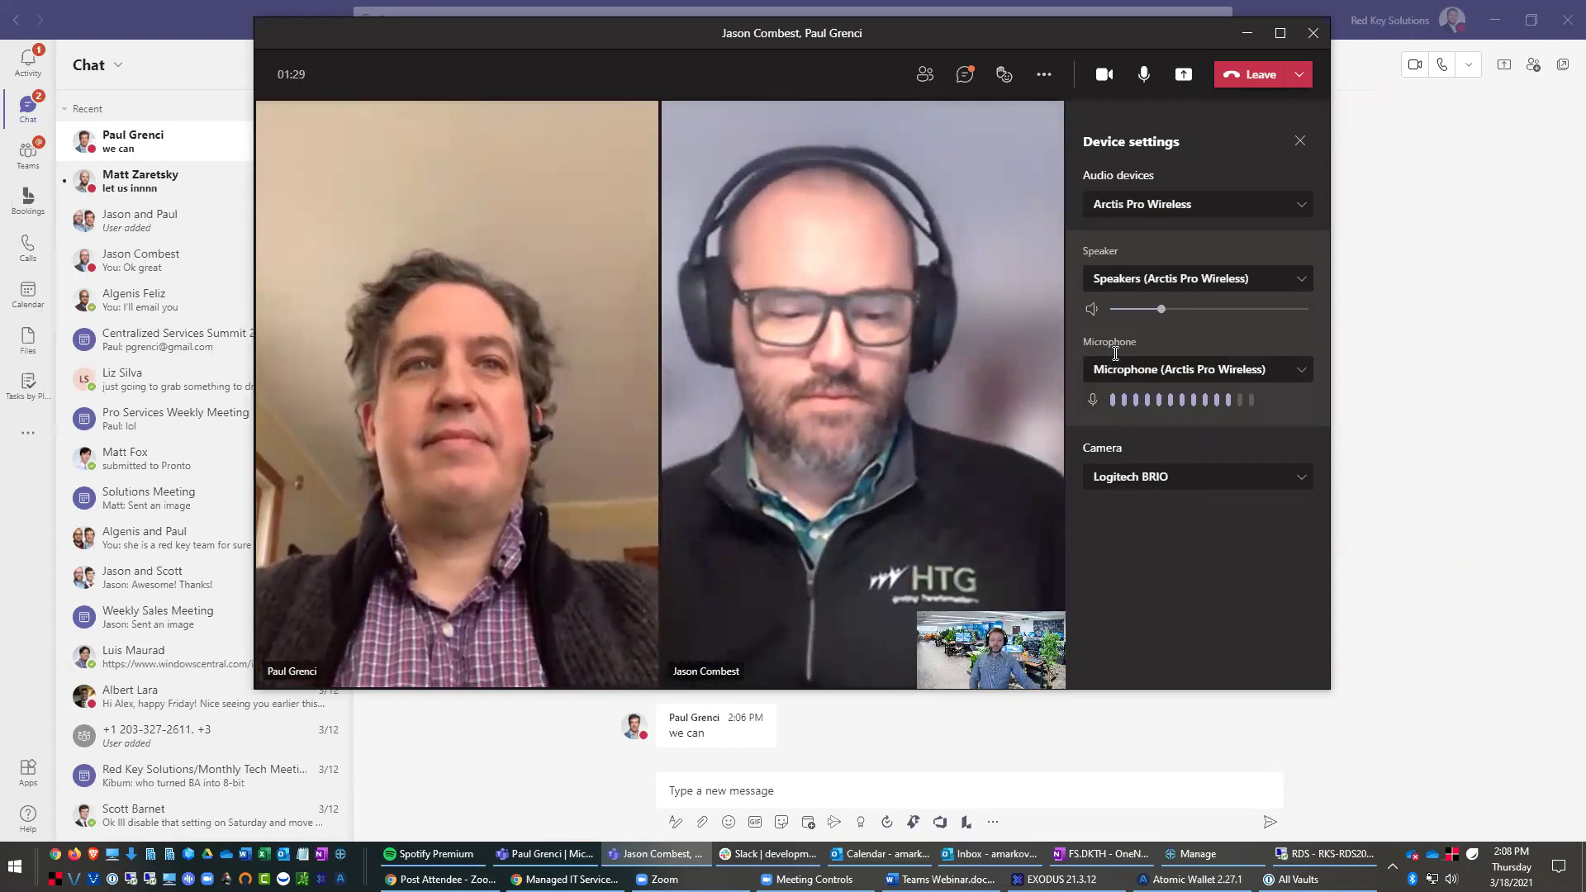
# Step: Look through the additional call options, including background effects and recording, and close the device settings
pyautogui.click(1048, 76)
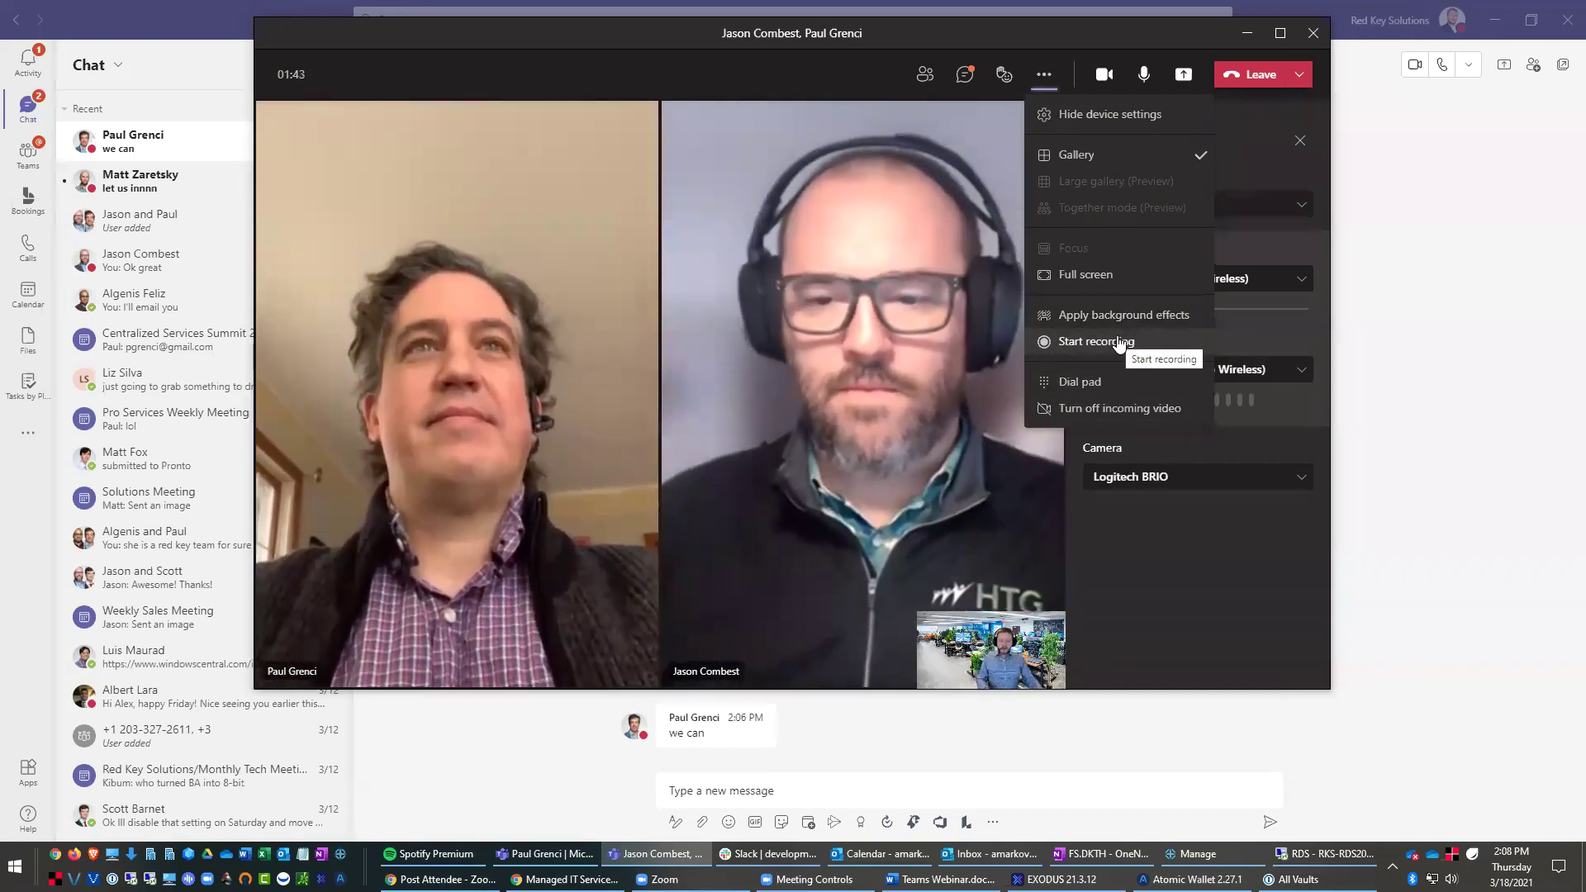
pyautogui.click(1117, 342)
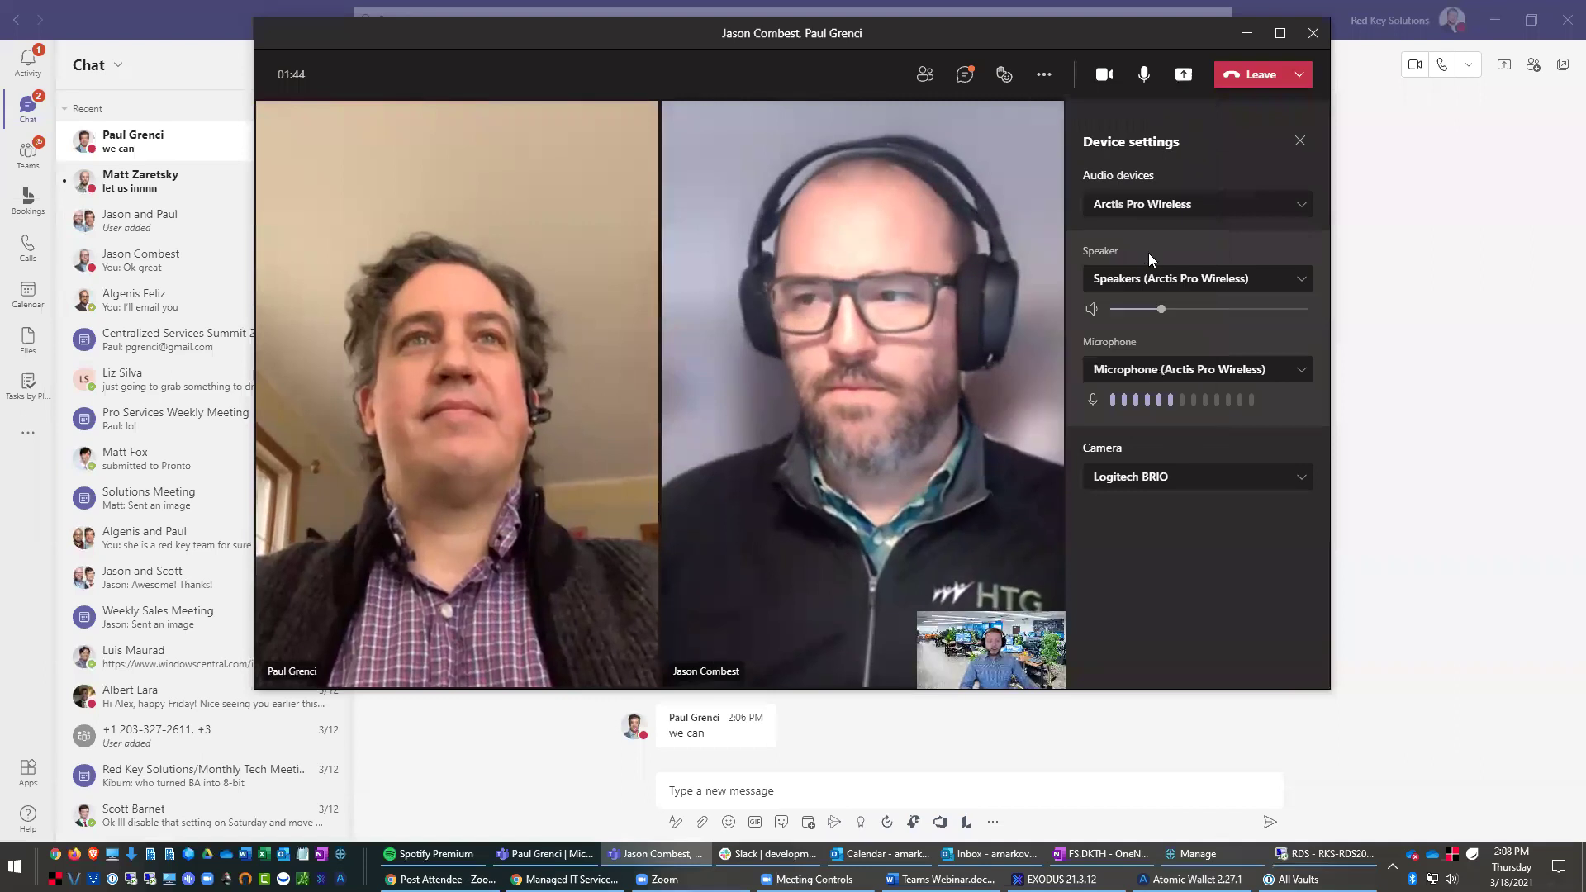
pyautogui.click(1299, 142)
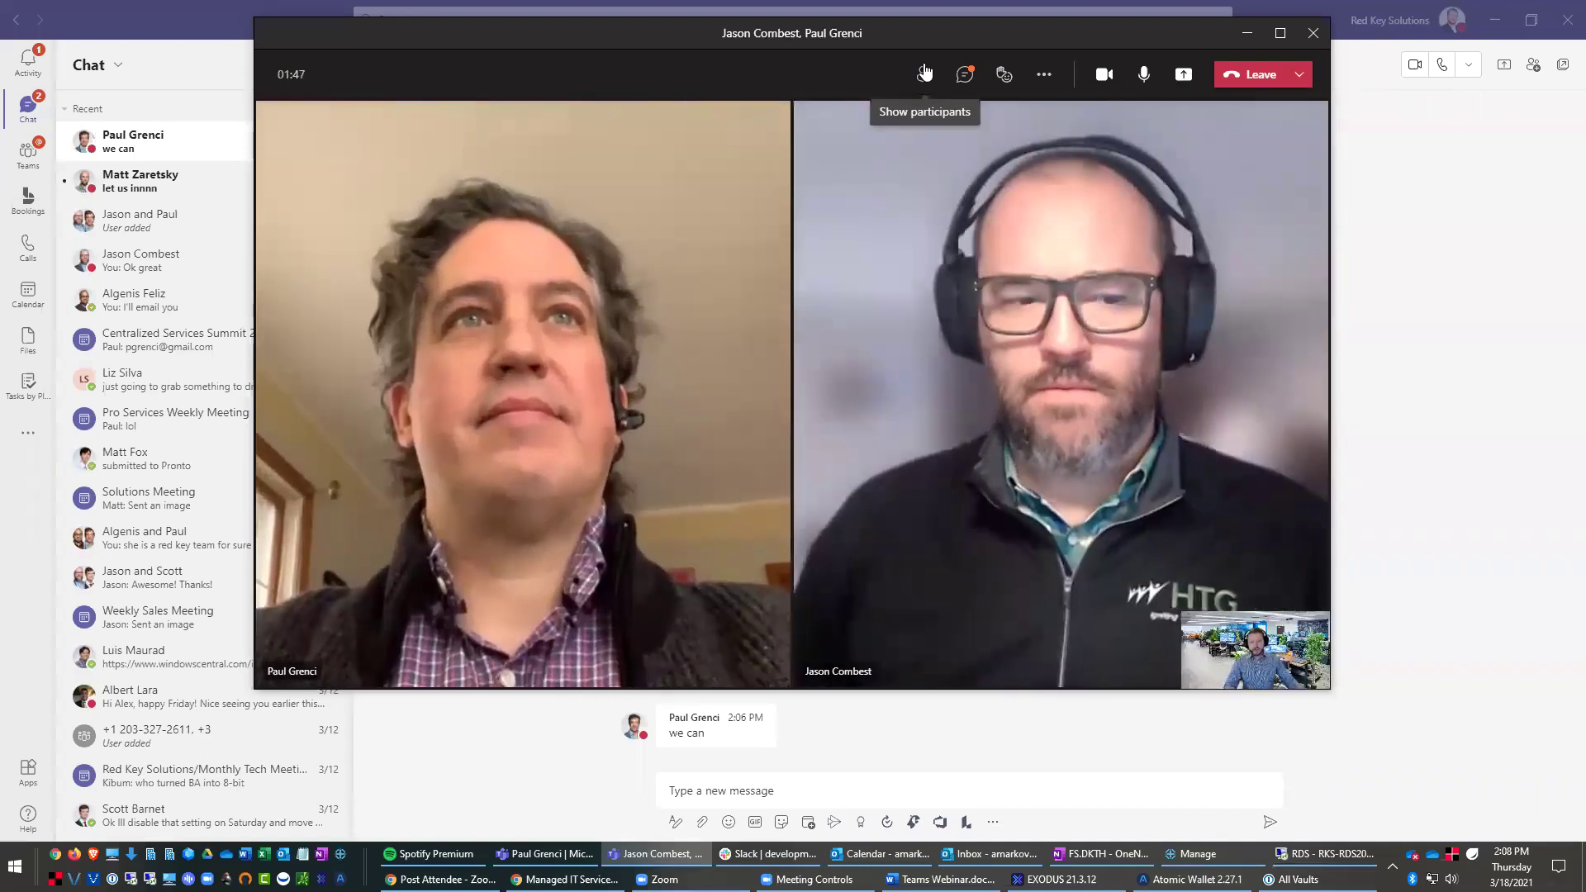
# Step: Enter an outside phone number as a call invitee, and close the participant list without dialing it
pyautogui.click(925, 73)
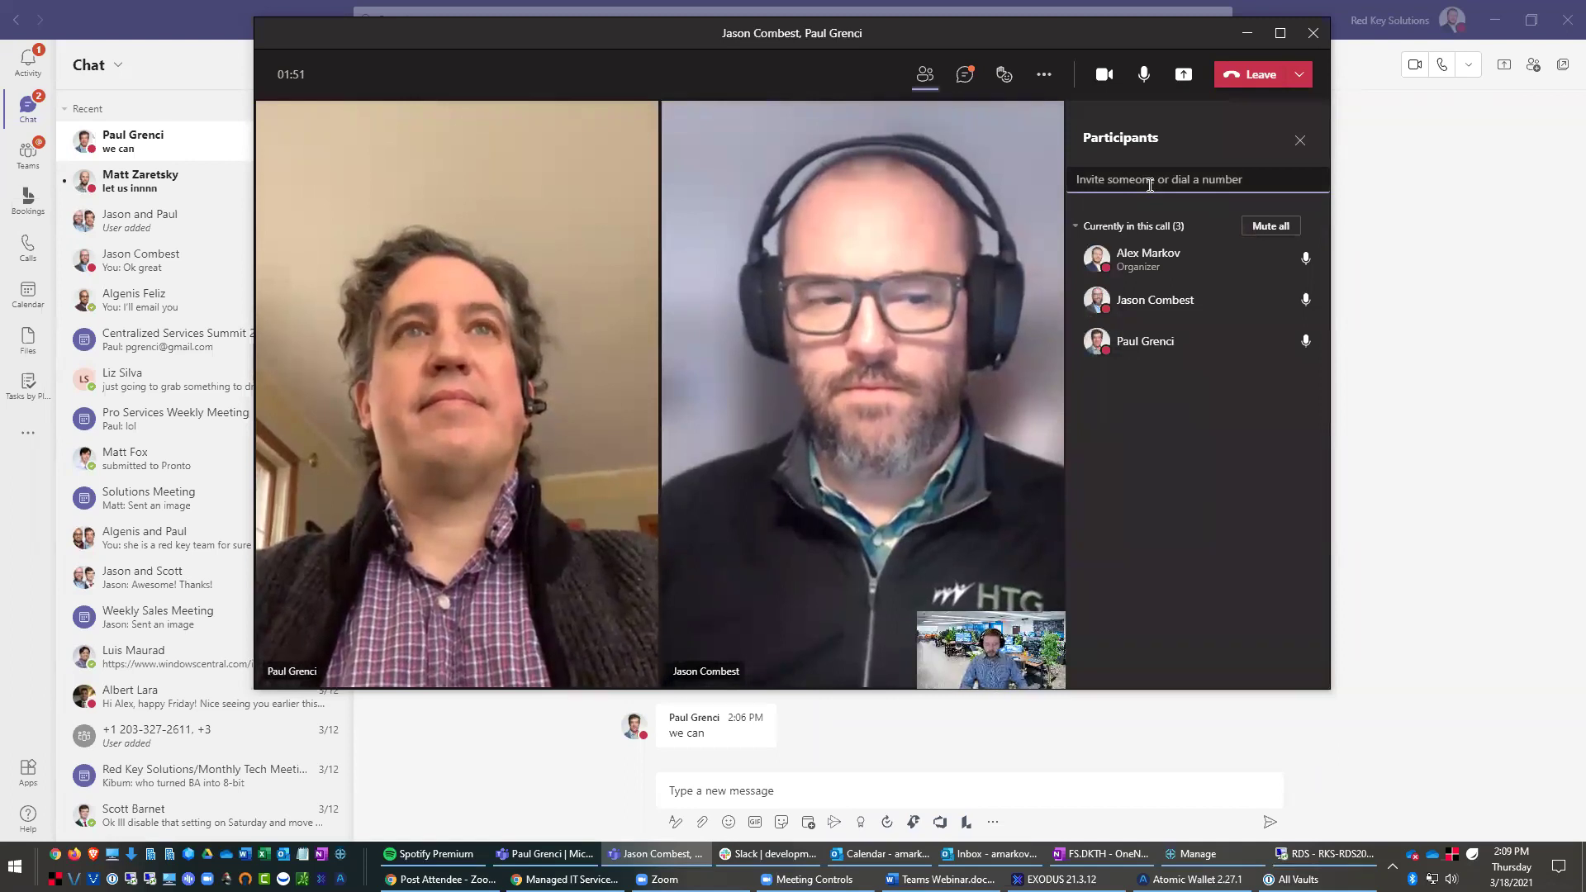
pyautogui.write('9143125')
pyautogui.press('BackSpace')
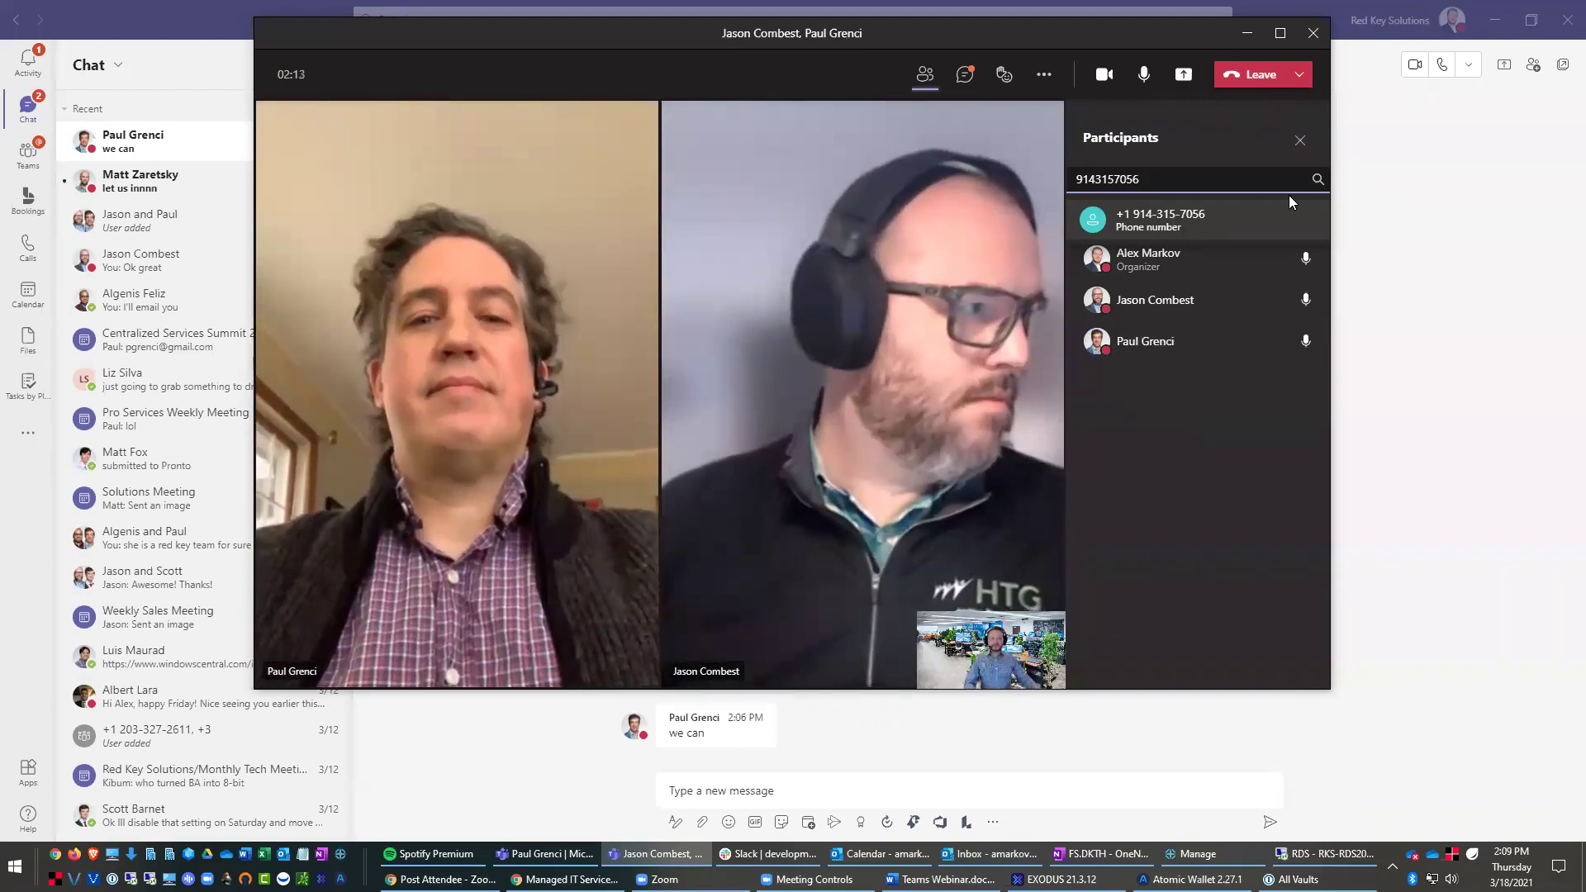
pyautogui.click(1302, 141)
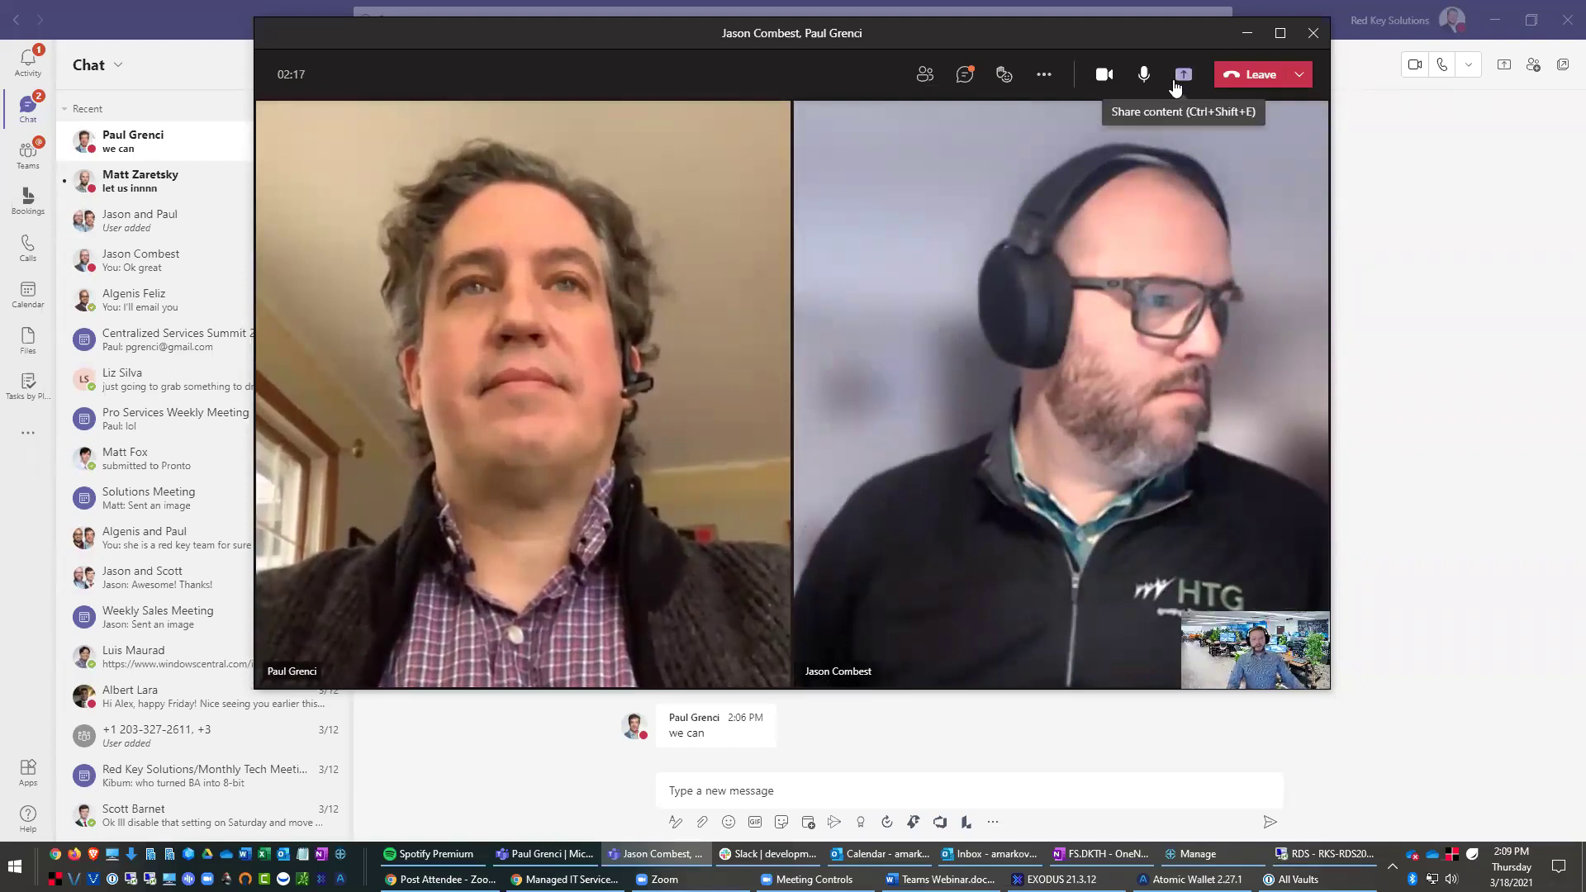
# Step: Share Screen #1 in the call, and present the Red Key Solutions home page in Chrome down to its awards section
pyautogui.click(1183, 75)
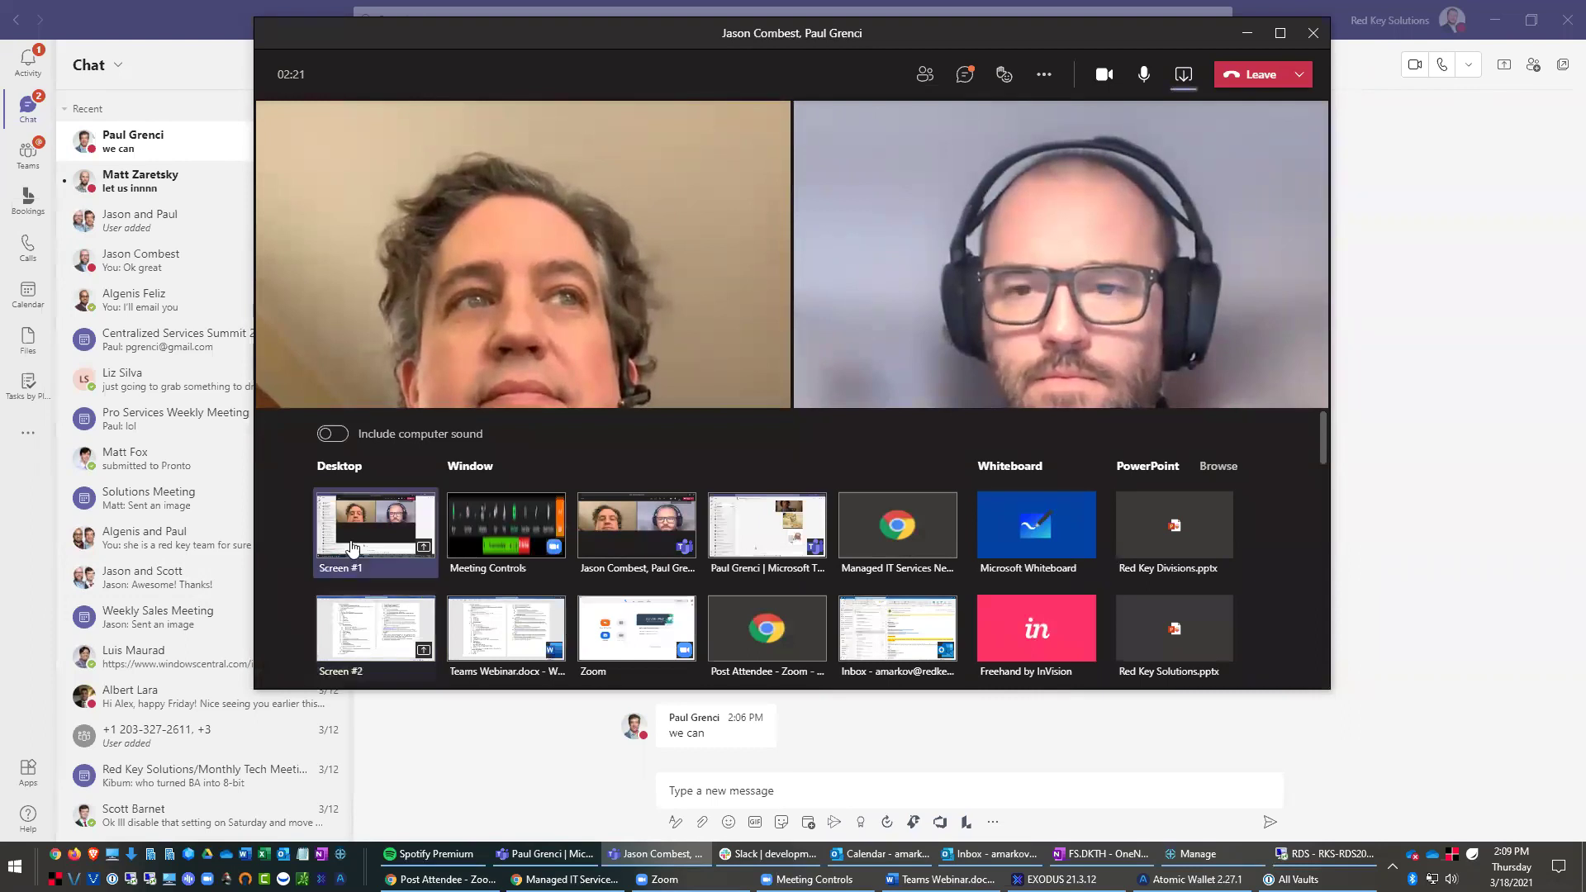
pyautogui.click(337, 559)
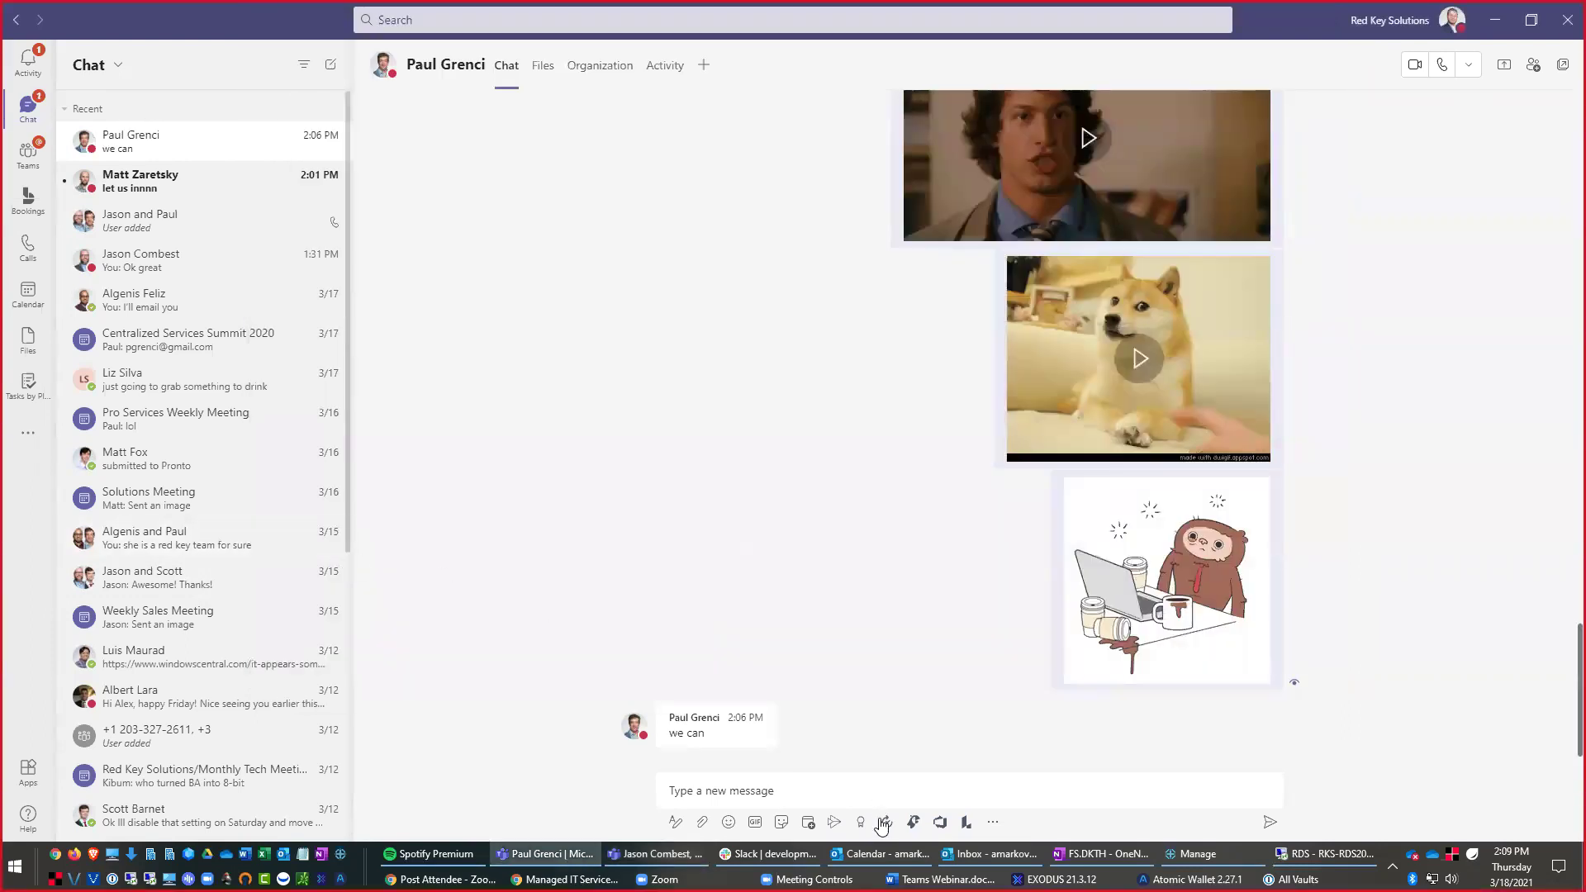
pyautogui.click(564, 879)
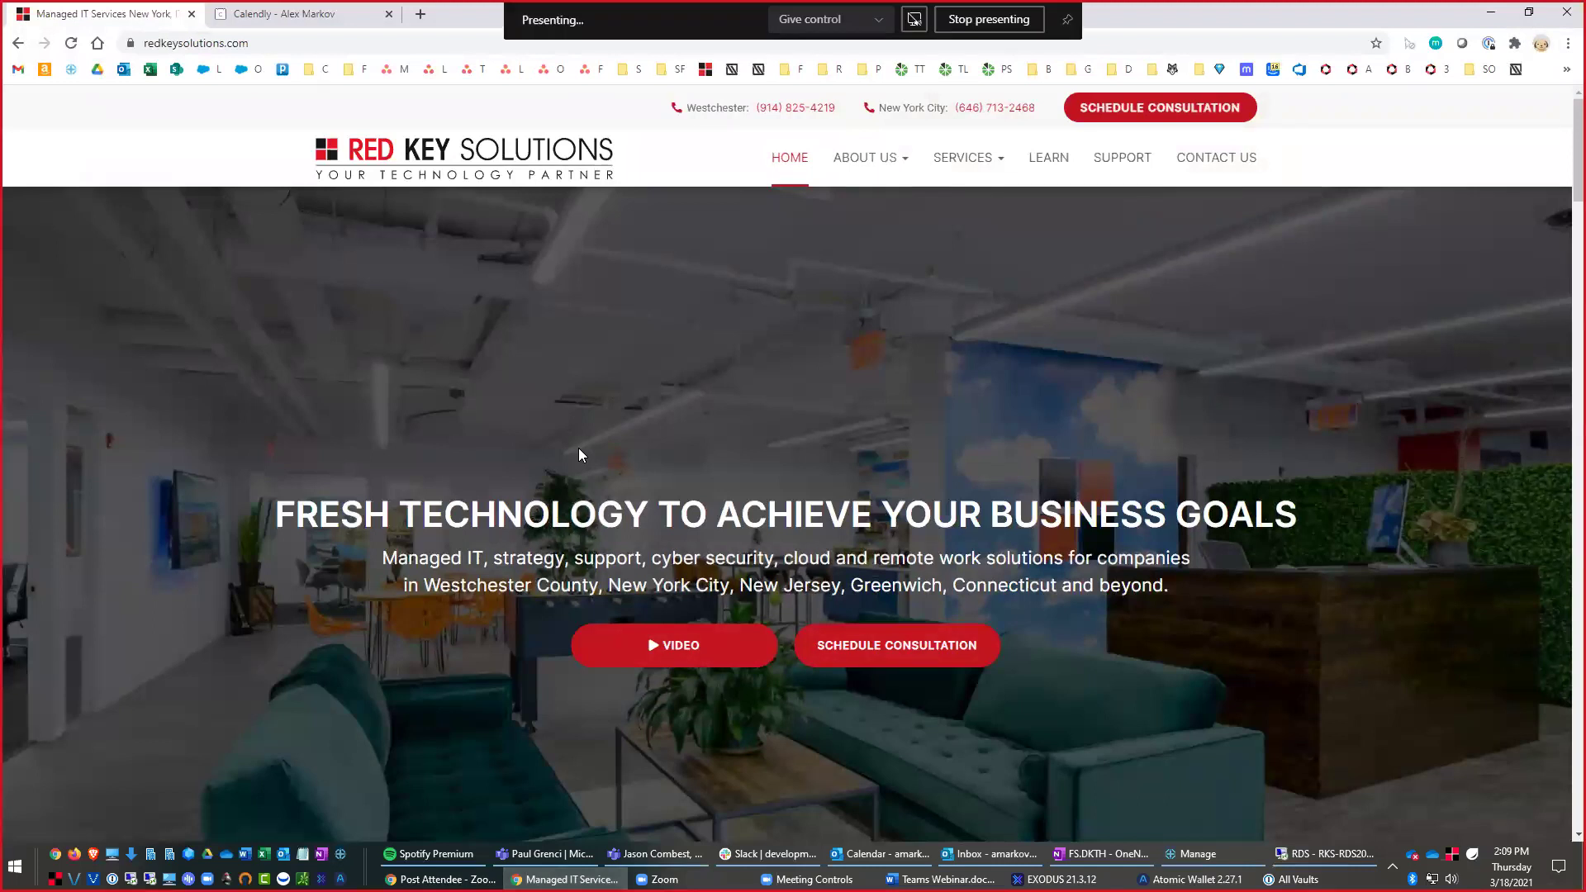
pyautogui.scroll(-10, 582, 455)
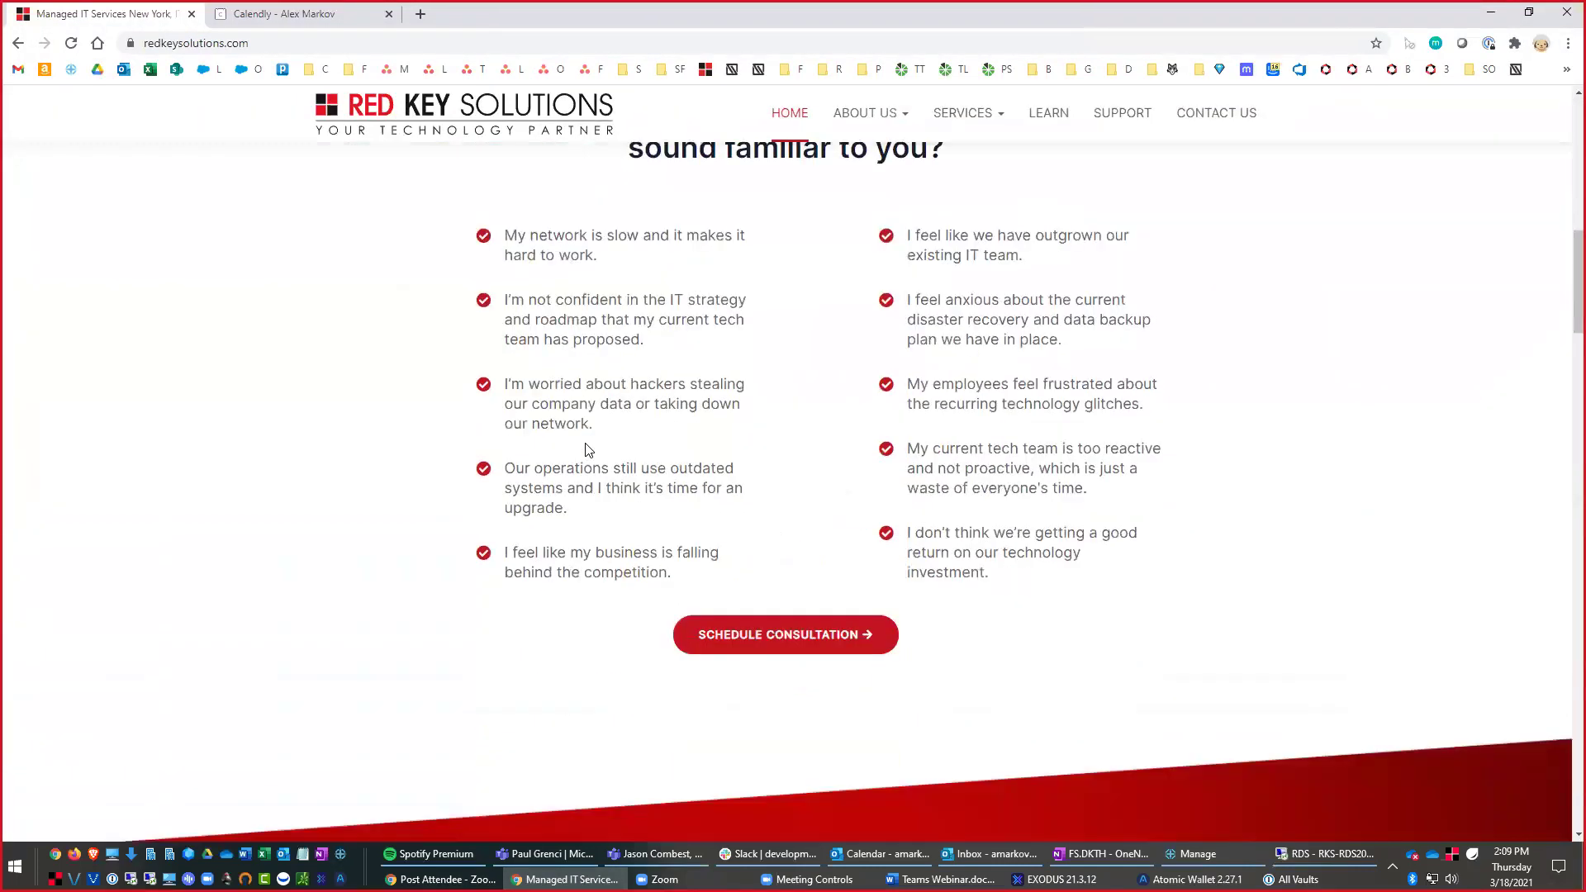
pyautogui.scroll(1, 592, 447)
pyautogui.scroll(-4, 603, 433)
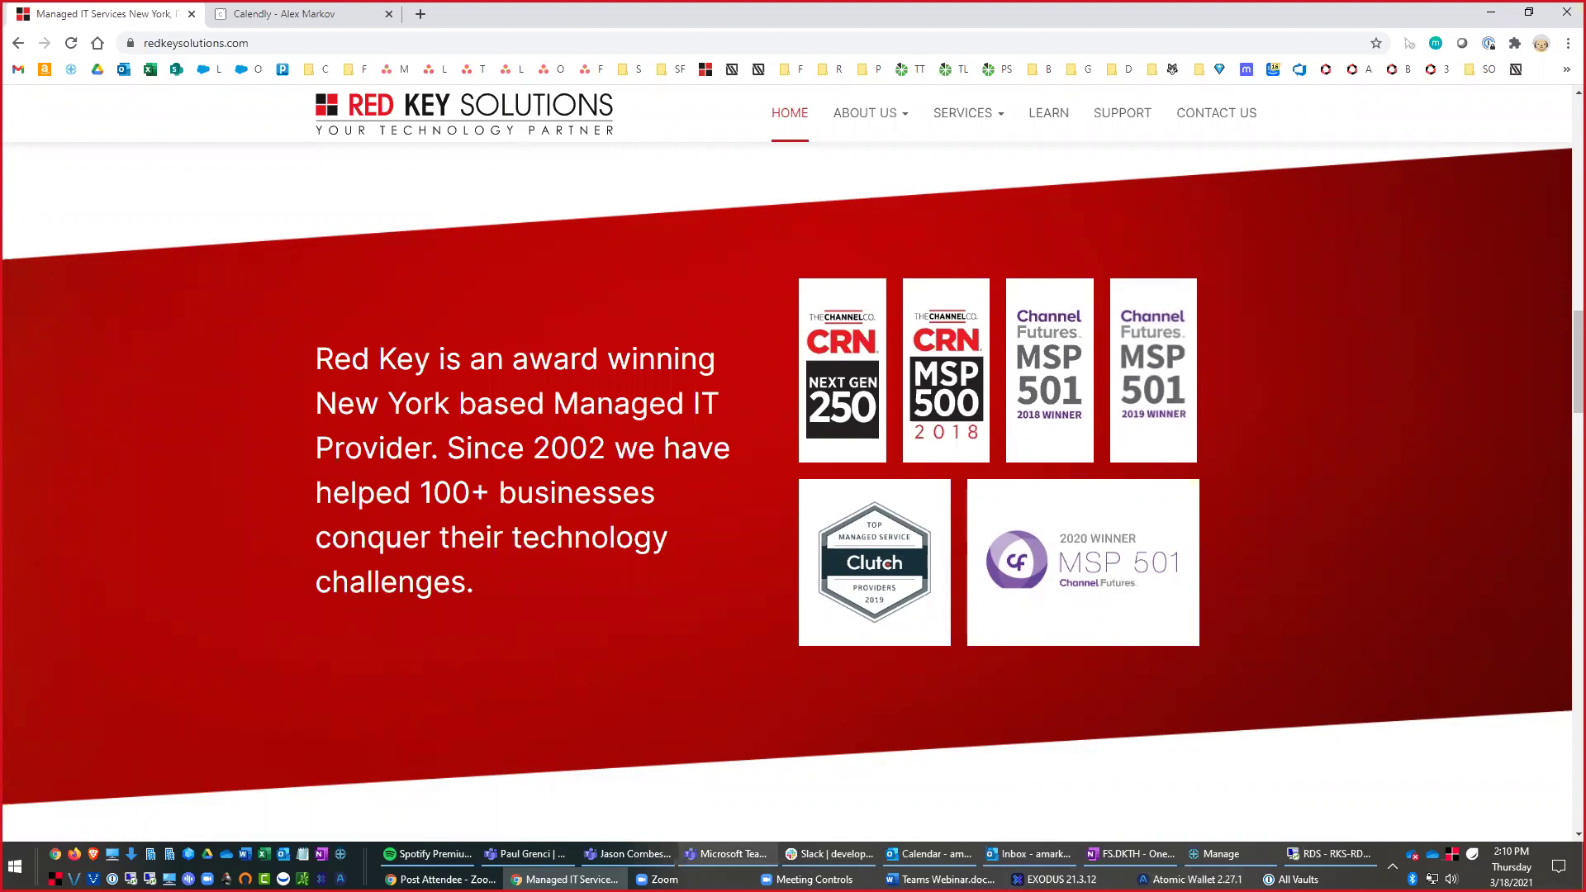
# Step: Allow the participant's request to control the shared screen, and restore the browser window to full size
pyautogui.click(731, 862)
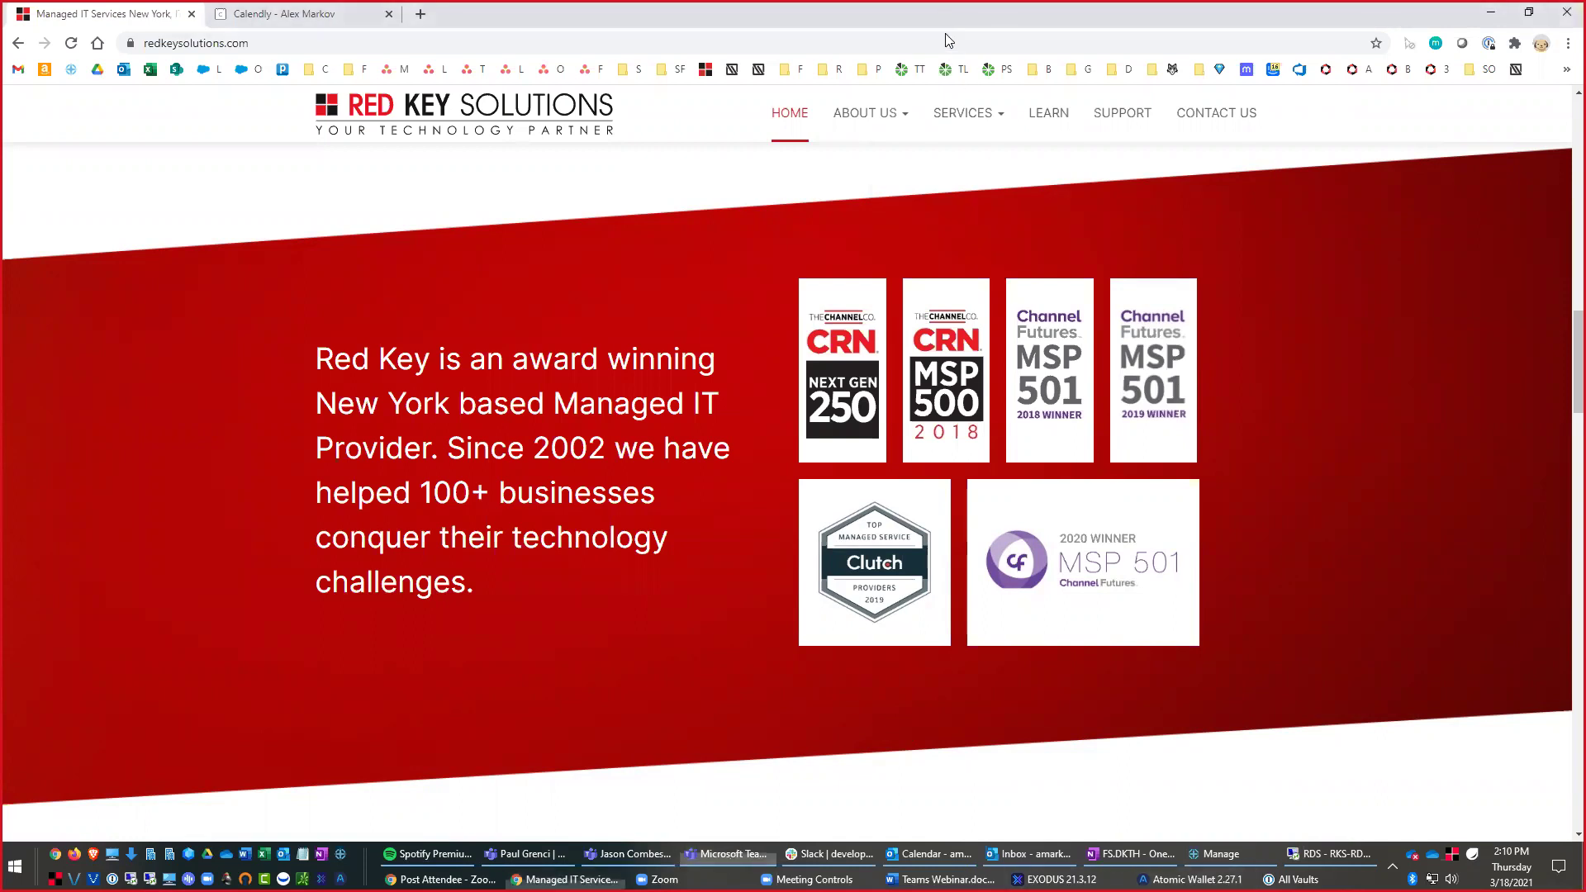
pyautogui.moveTo(939, 17); pyautogui.dragTo(927, 205)
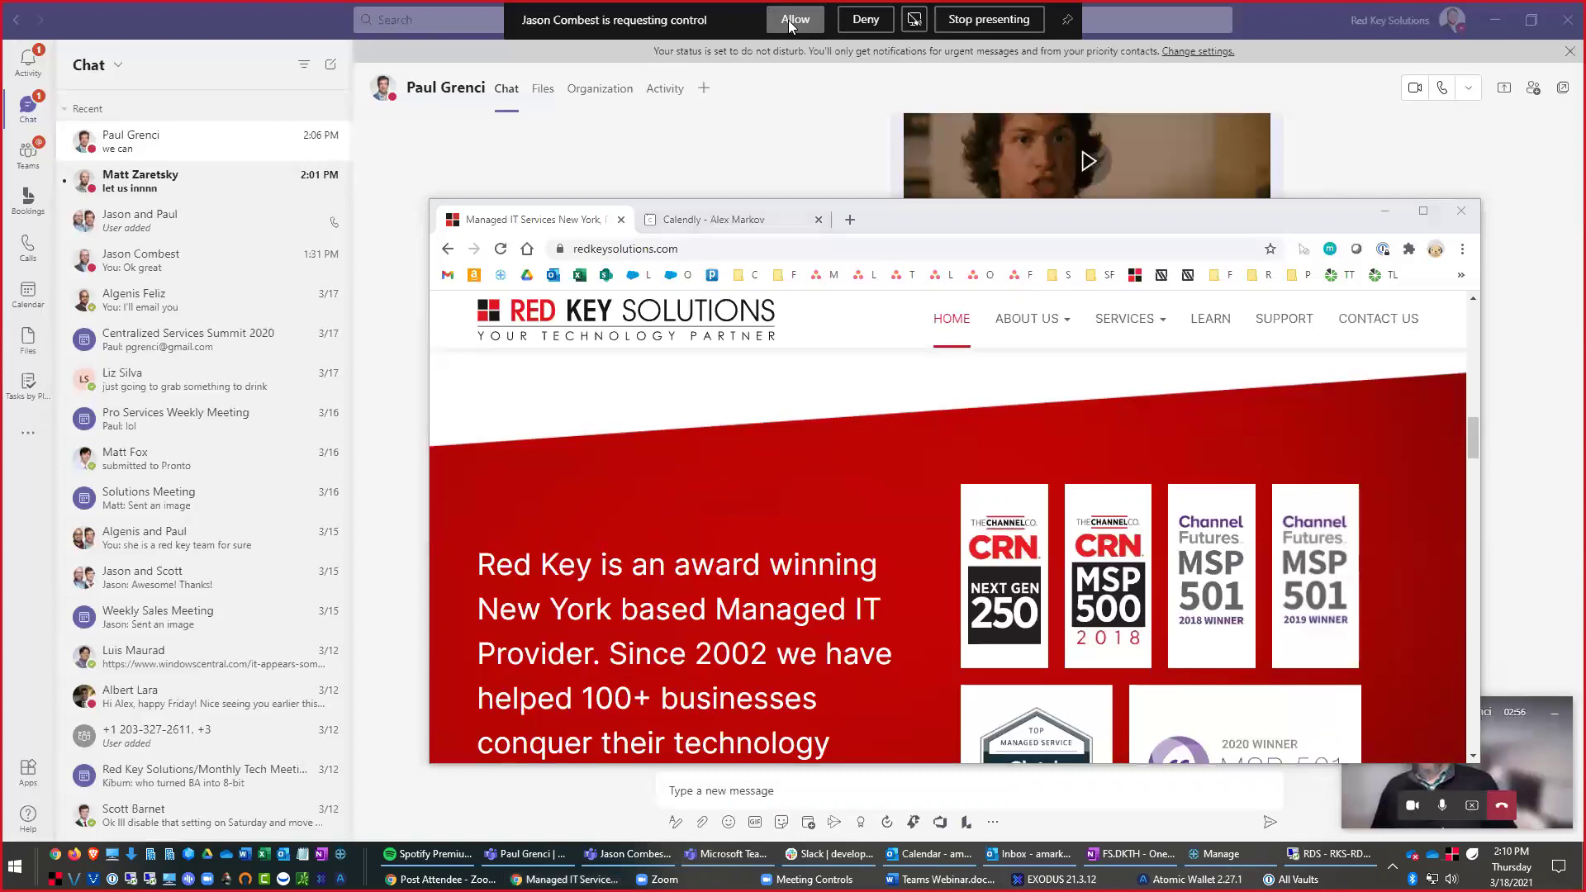
pyautogui.doubleClick(907, 211)
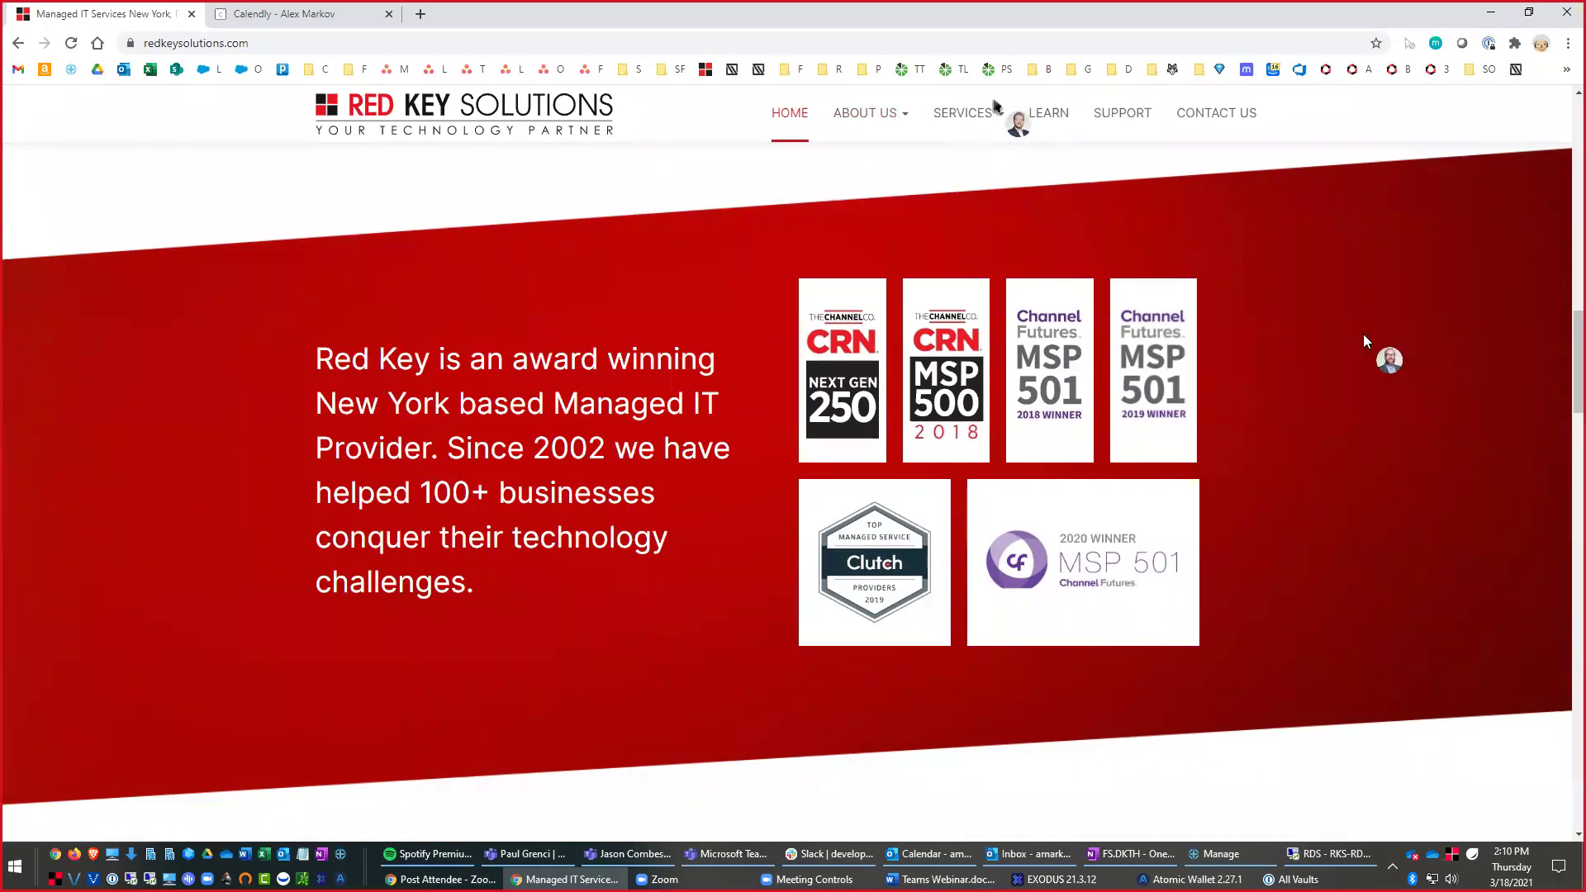
# Step: Open the Red Key Managed IT services page and highlight its "About Red Key Solutions" heading
pyautogui.click(969, 168)
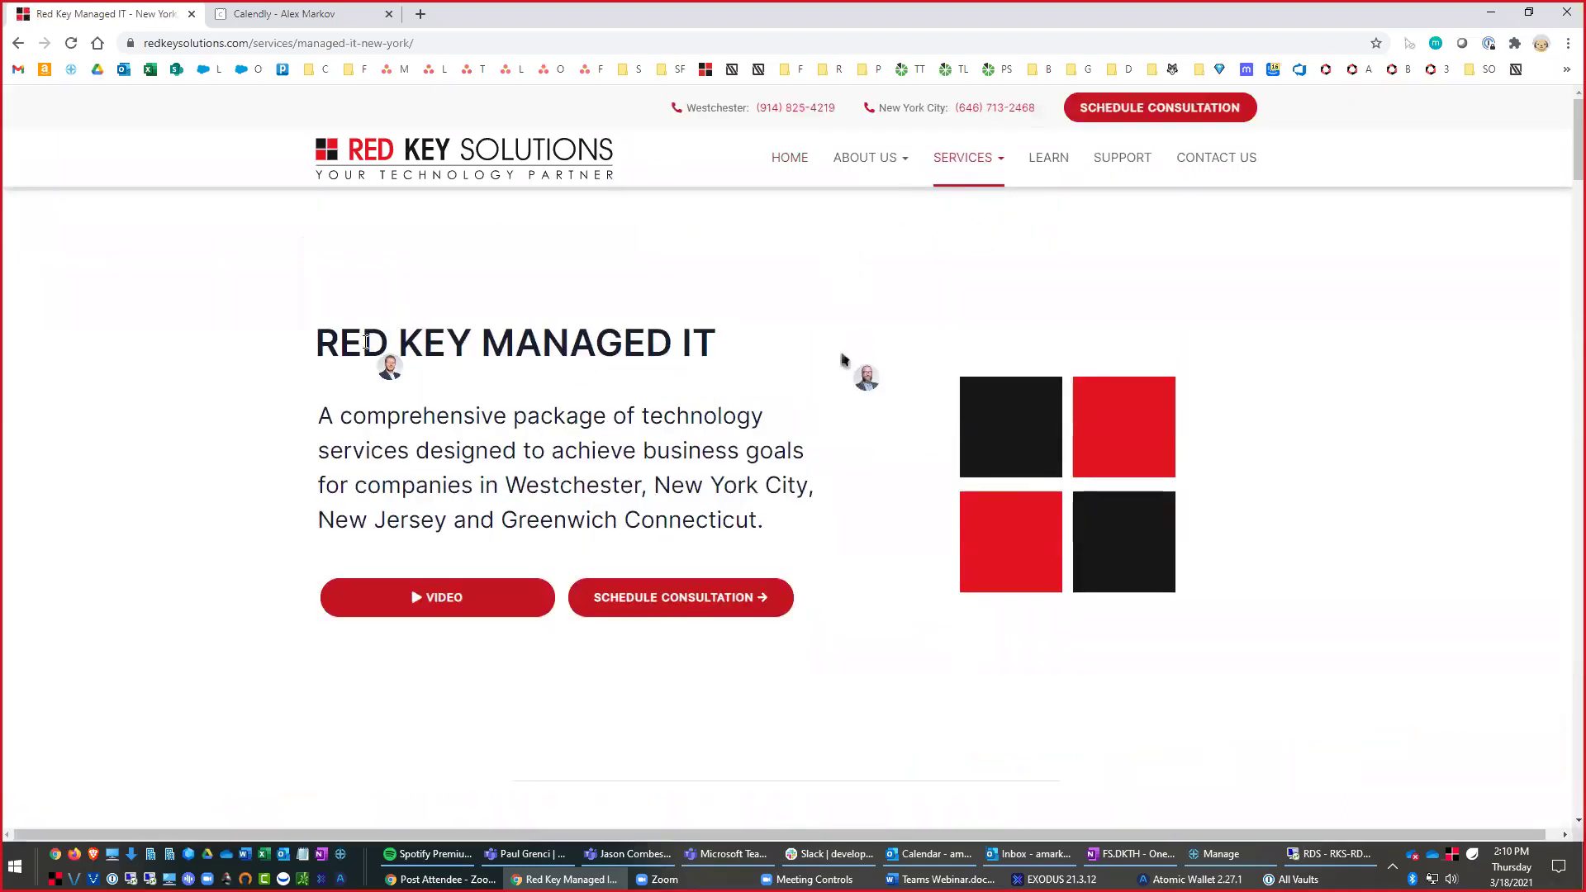
pyautogui.scroll(-1, 844, 398)
pyautogui.scroll(-3, 845, 399)
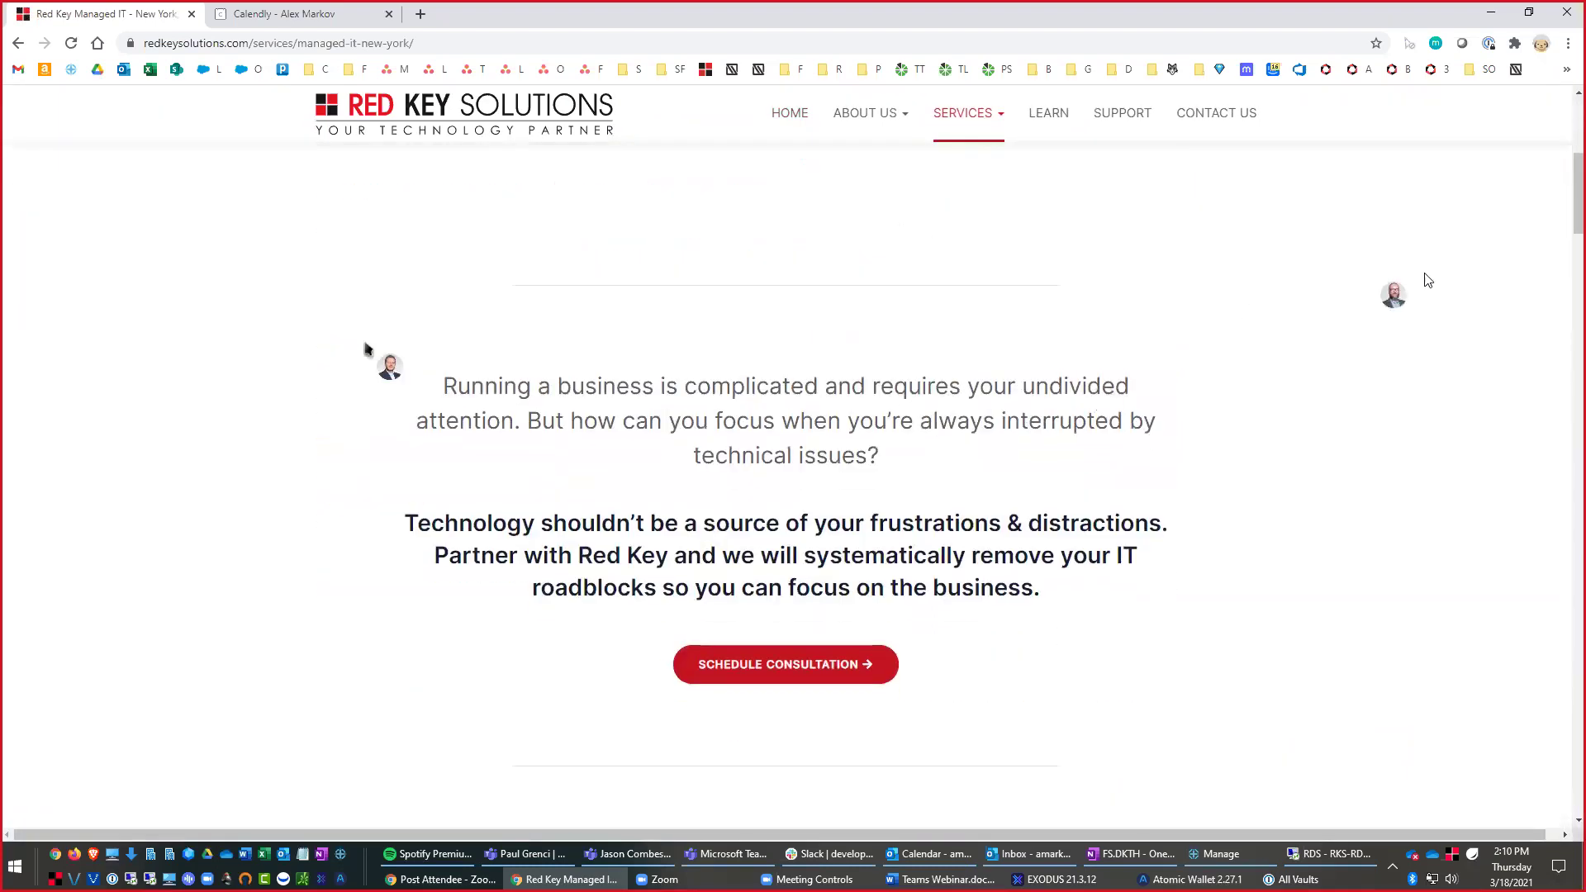
pyautogui.scroll(-5, 542, 350)
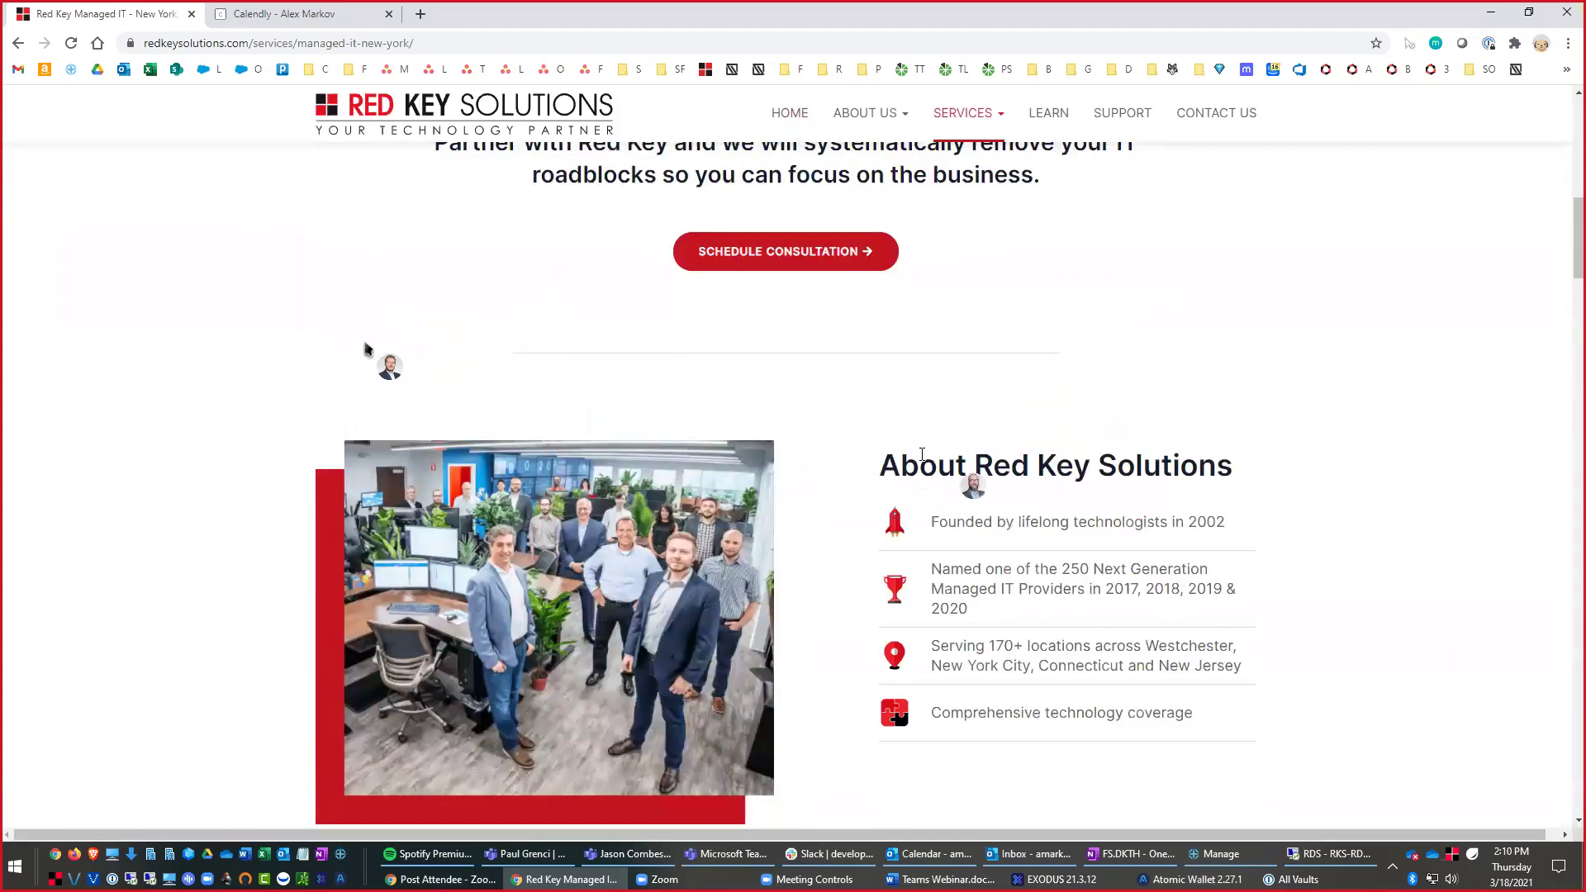
pyautogui.moveTo(880, 466); pyautogui.dragTo(1240, 476)
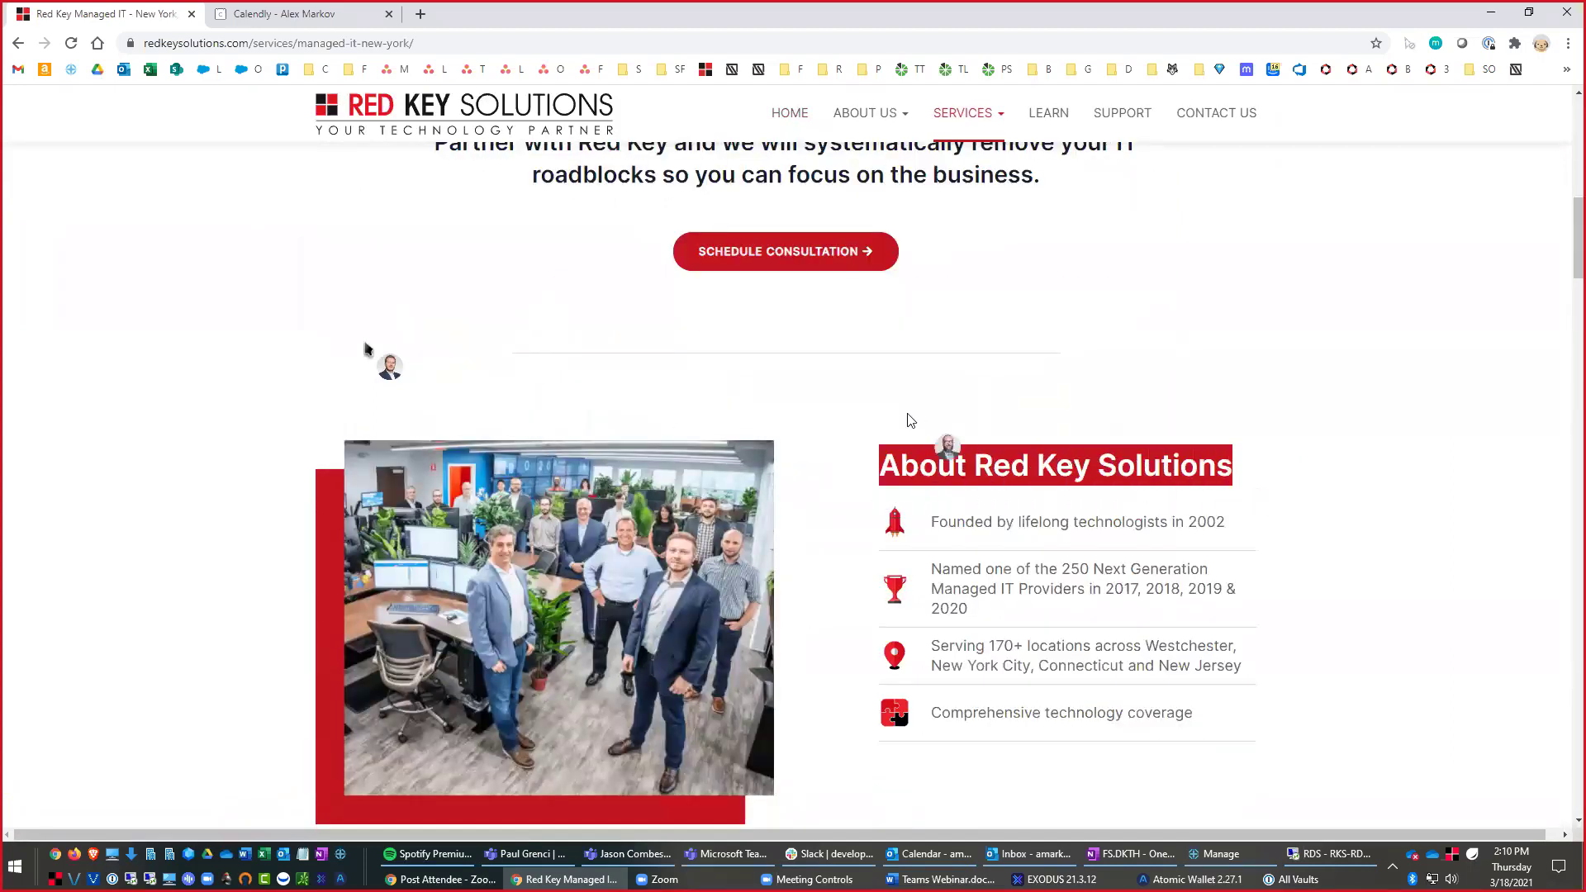
# Step: Look through the page's services, process, impact and ticket review sections, and switch back to the Teams call window
pyautogui.scroll(-3, 945, 443)
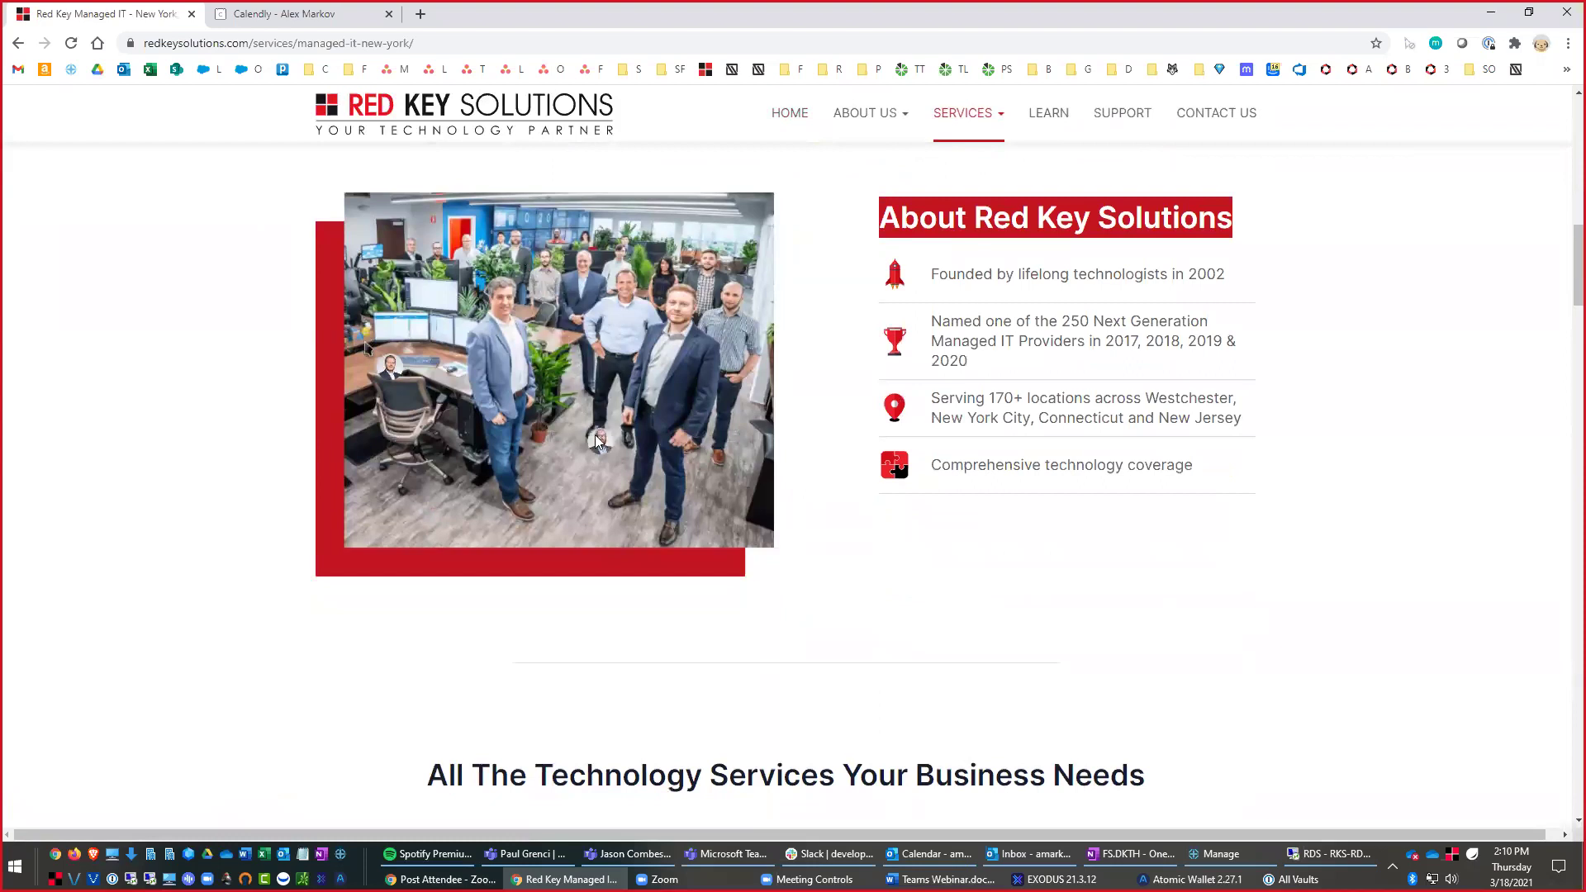
pyautogui.scroll(-7, 826, 462)
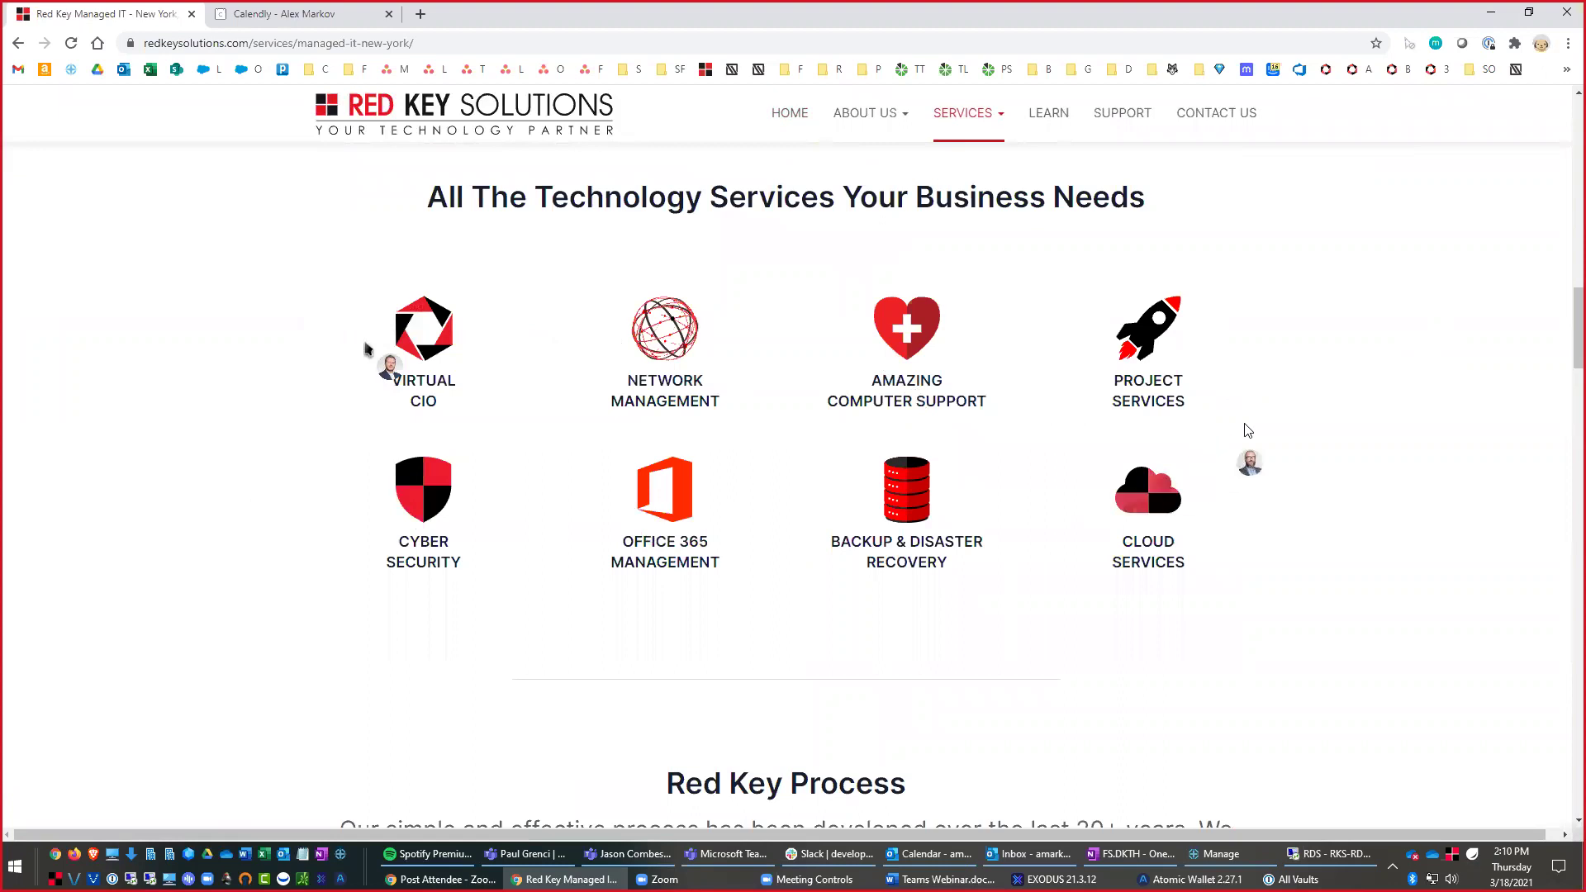
pyautogui.scroll(-2, 1273, 414)
pyautogui.scroll(-4, 1273, 414)
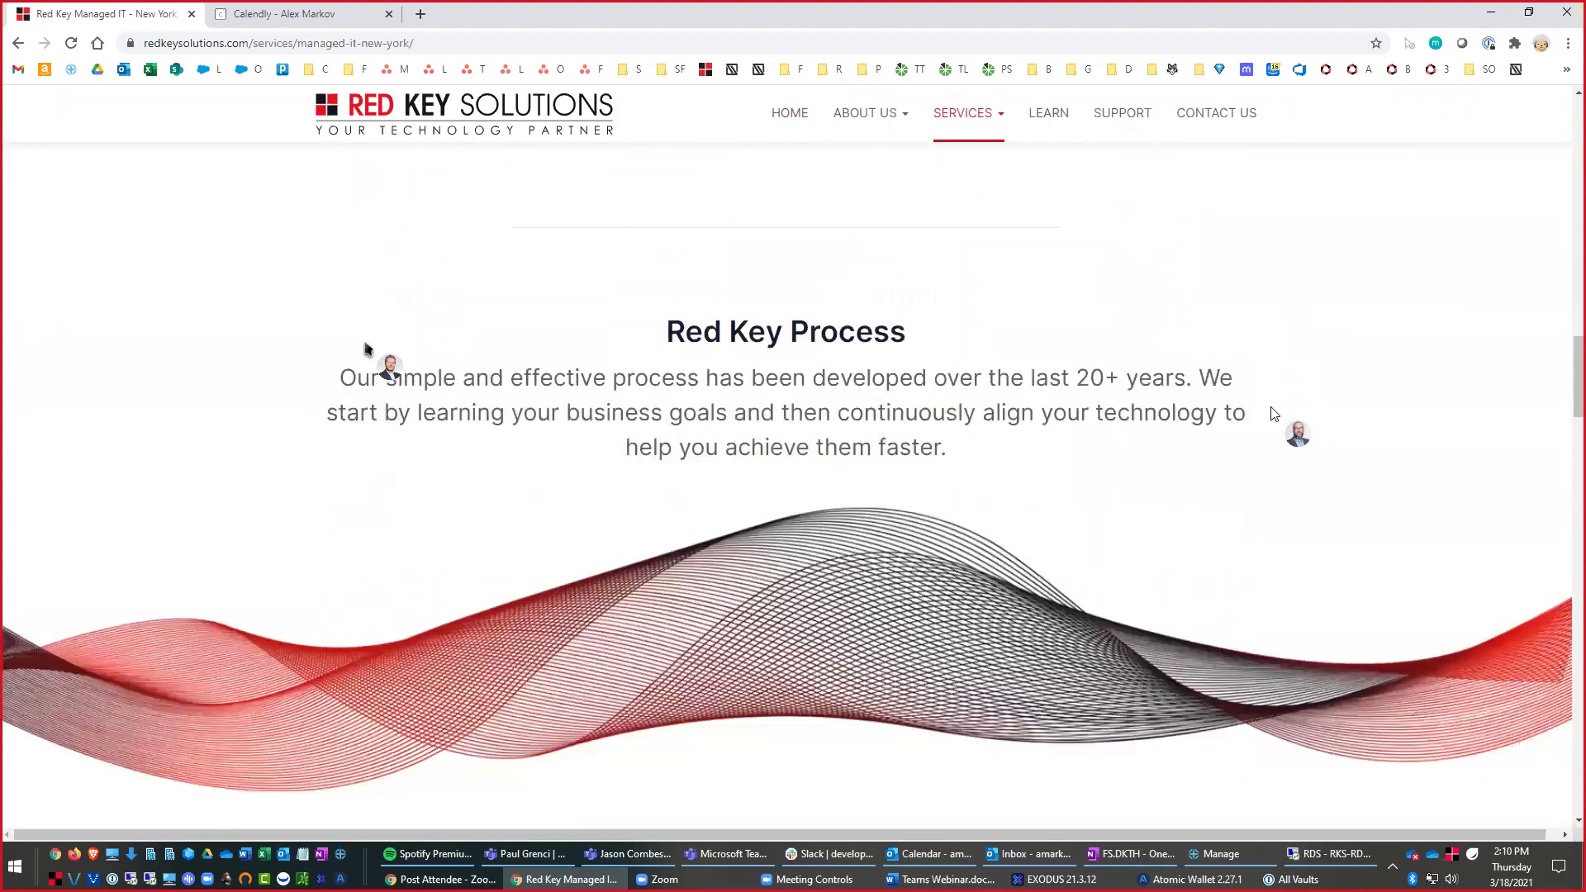
pyautogui.scroll(-7, 1273, 414)
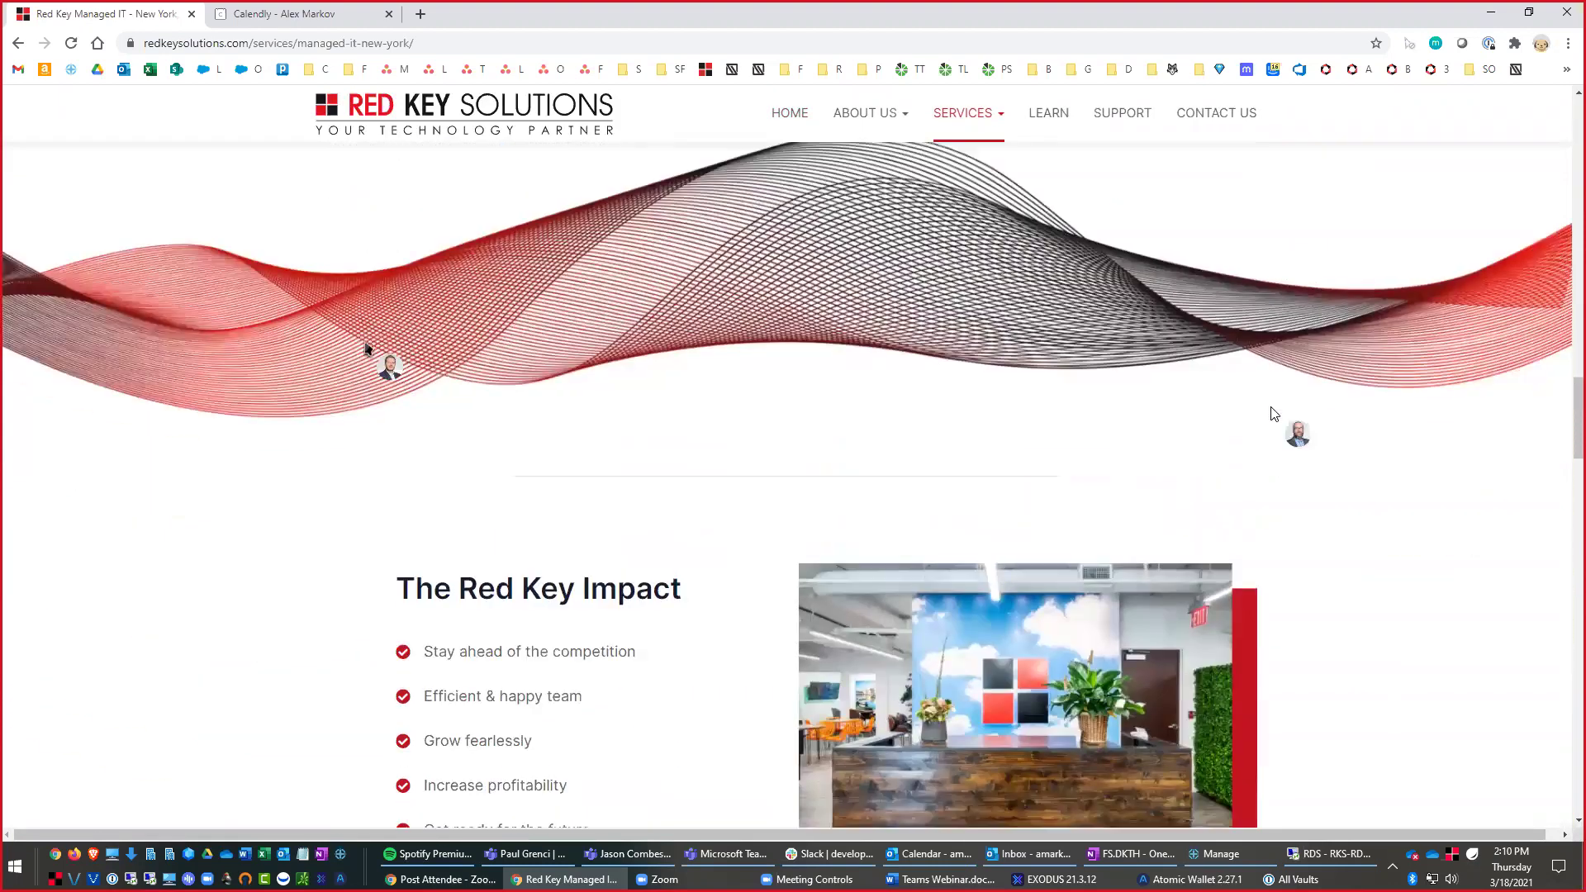
pyautogui.scroll(-1, 1273, 414)
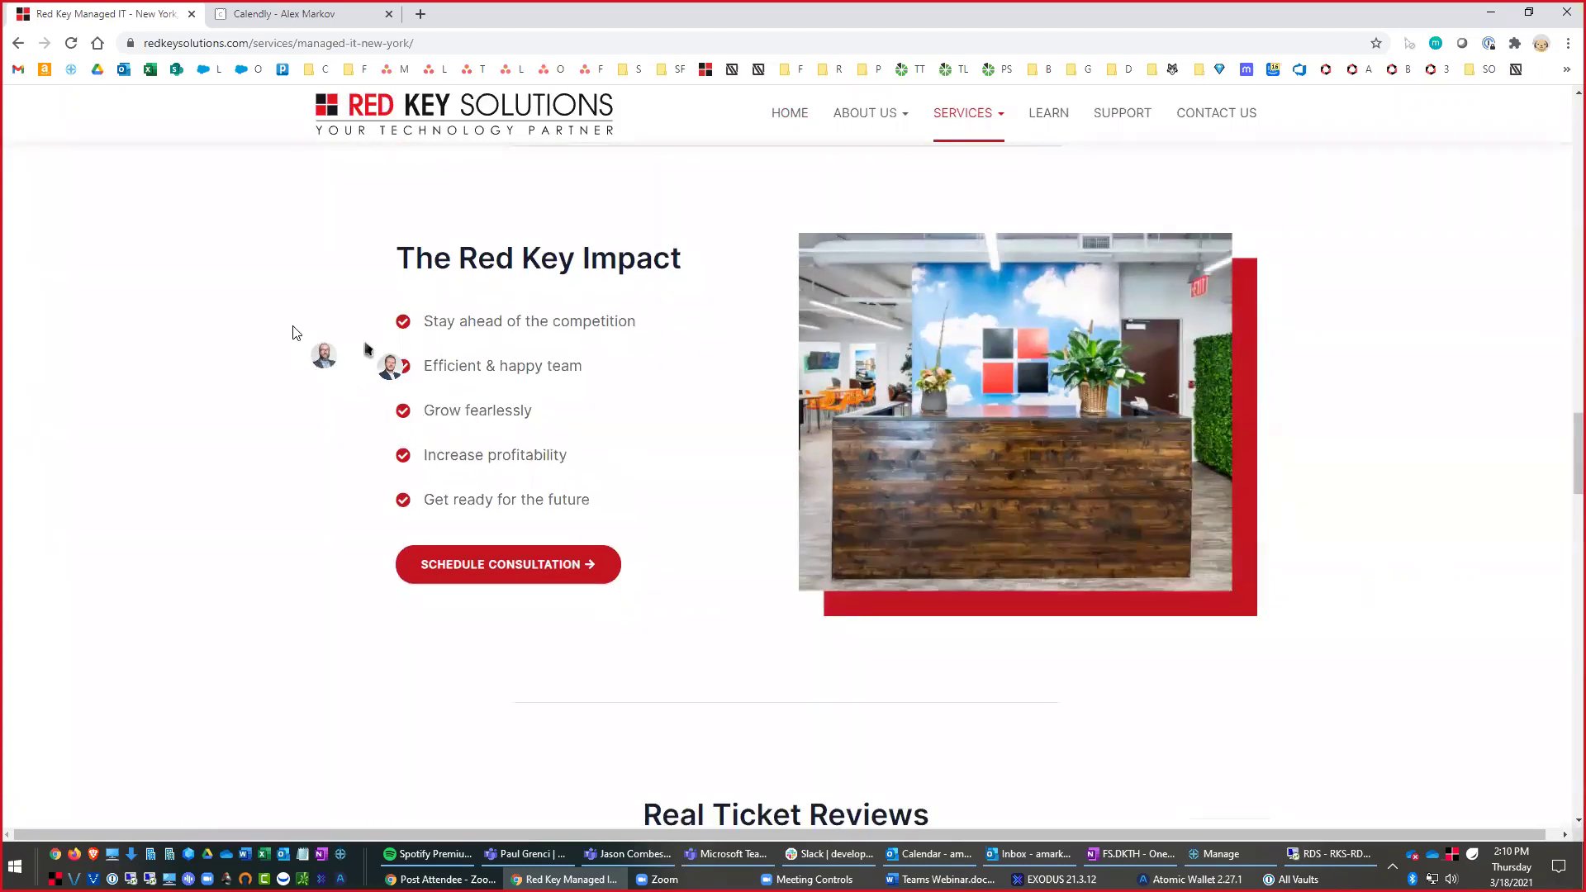
pyautogui.scroll(-4, 276, 347)
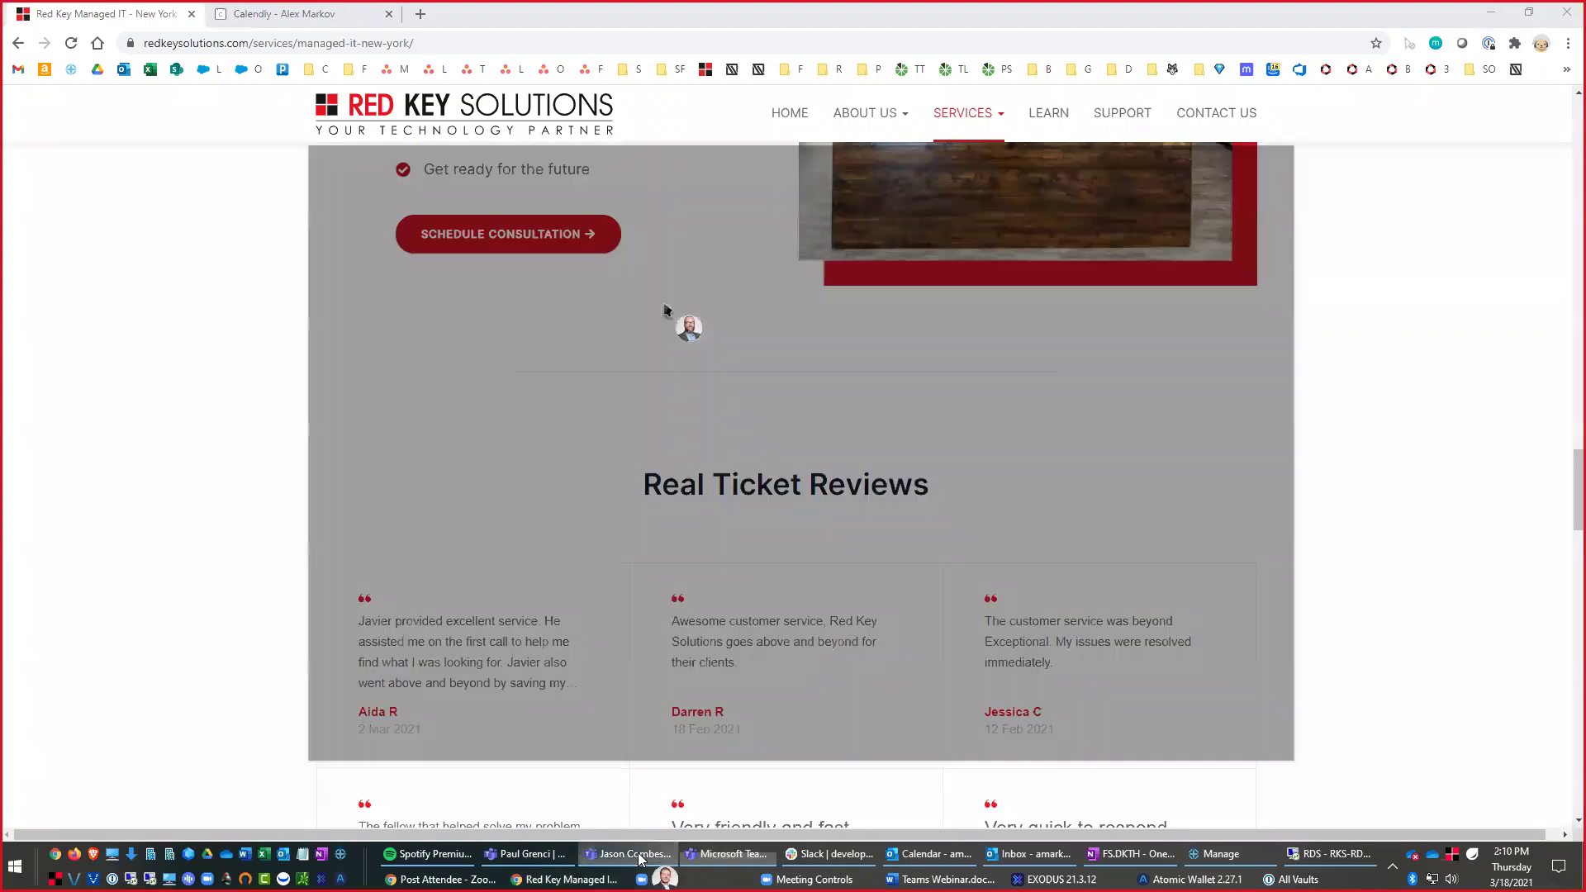
pyautogui.click(690, 760)
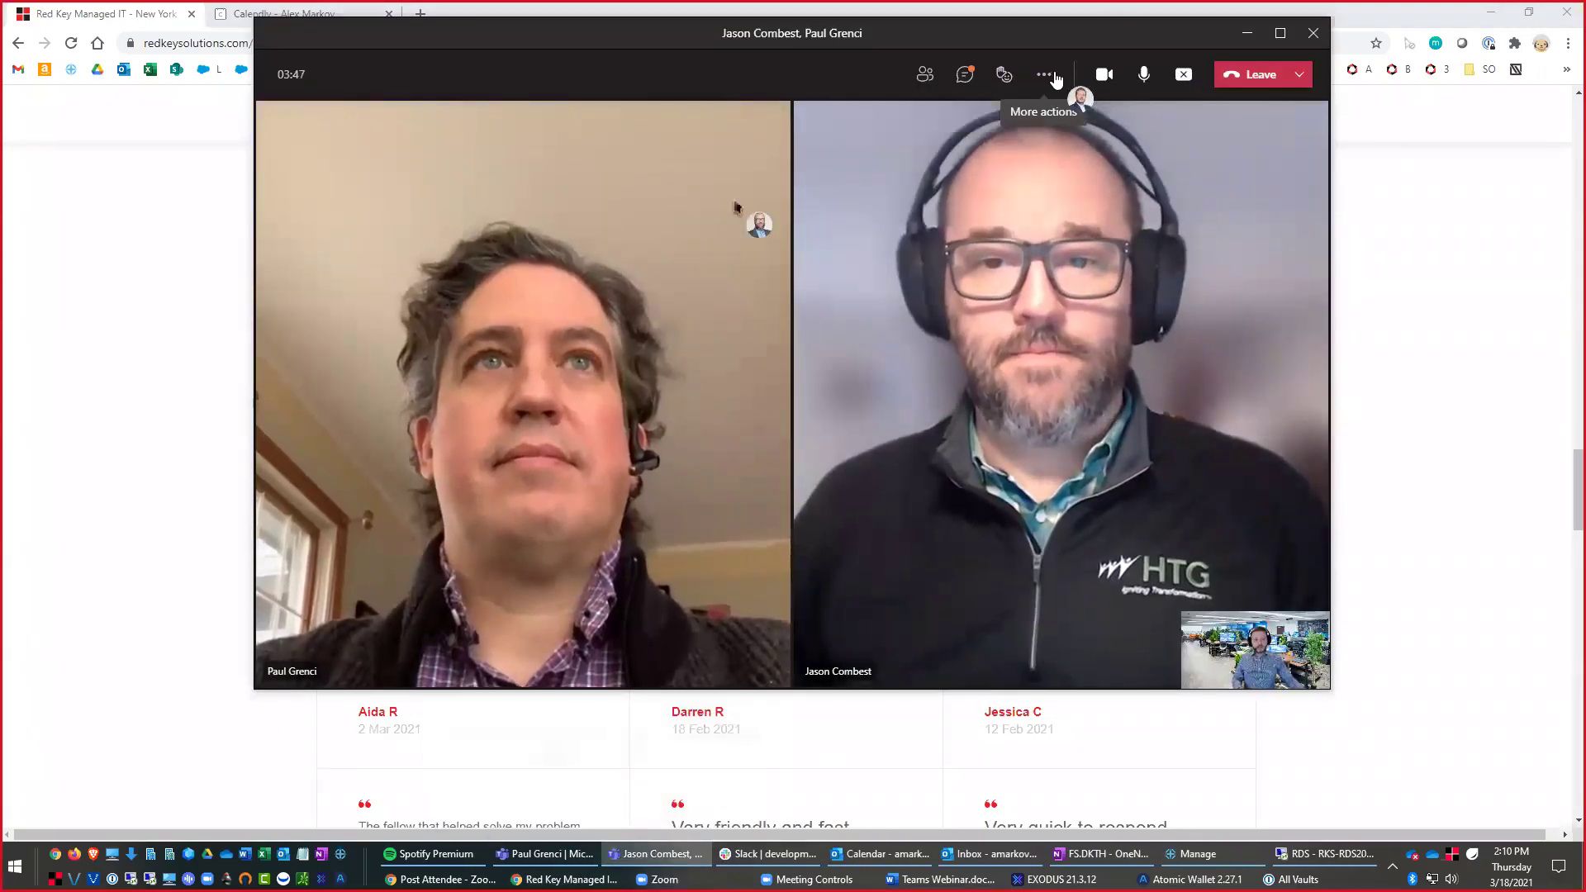
# Step: Leave the call, return to the Teams chat, and close the popped-out conversation window
pyautogui.click(1045, 74)
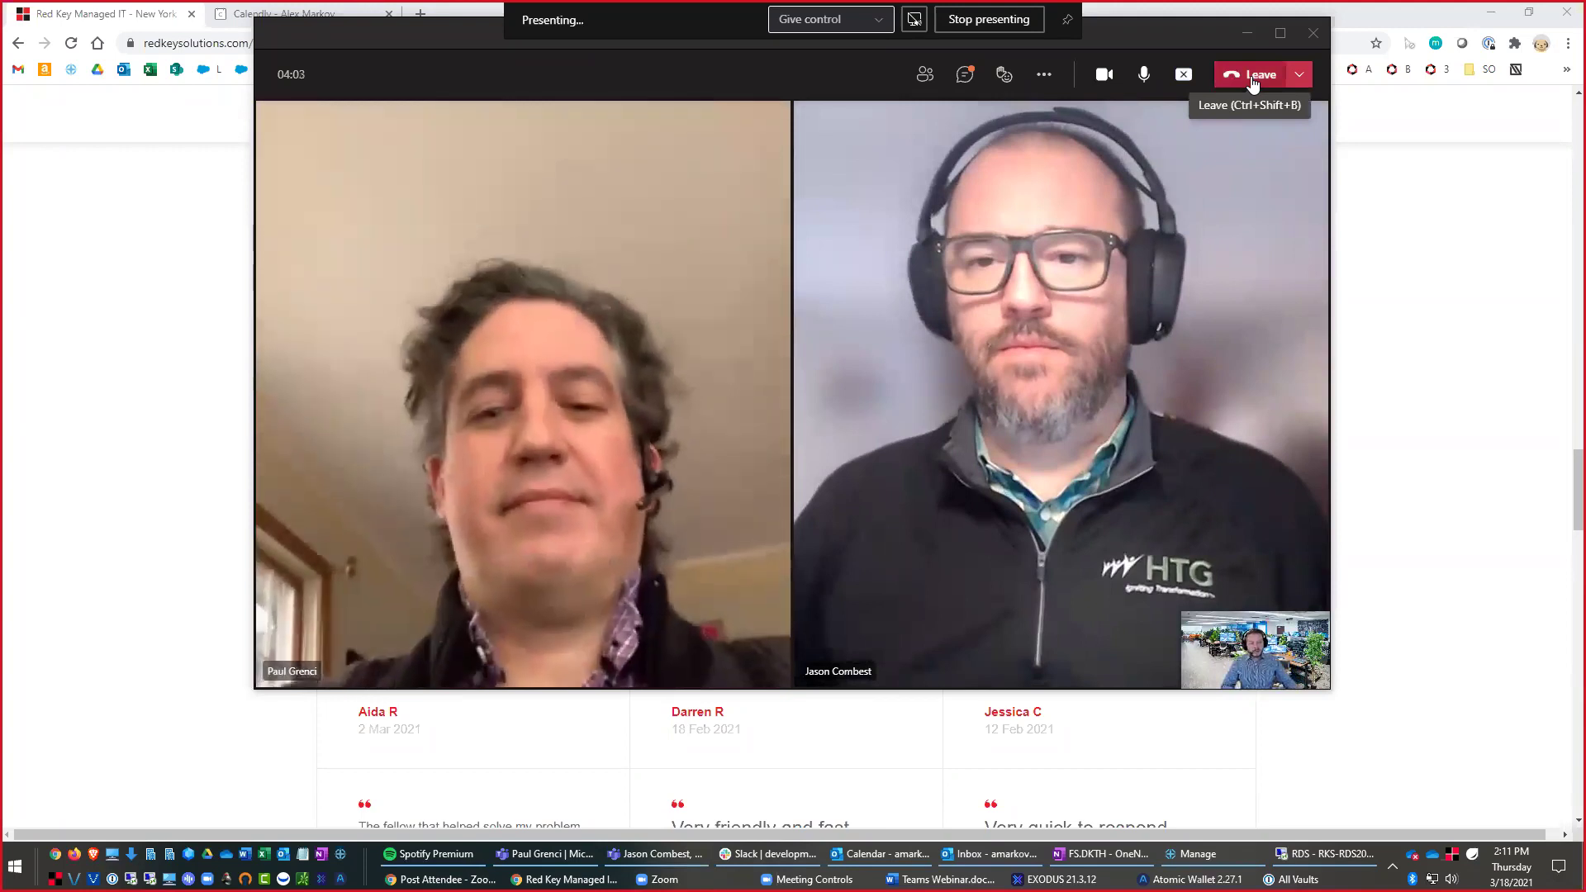
pyautogui.click(1251, 76)
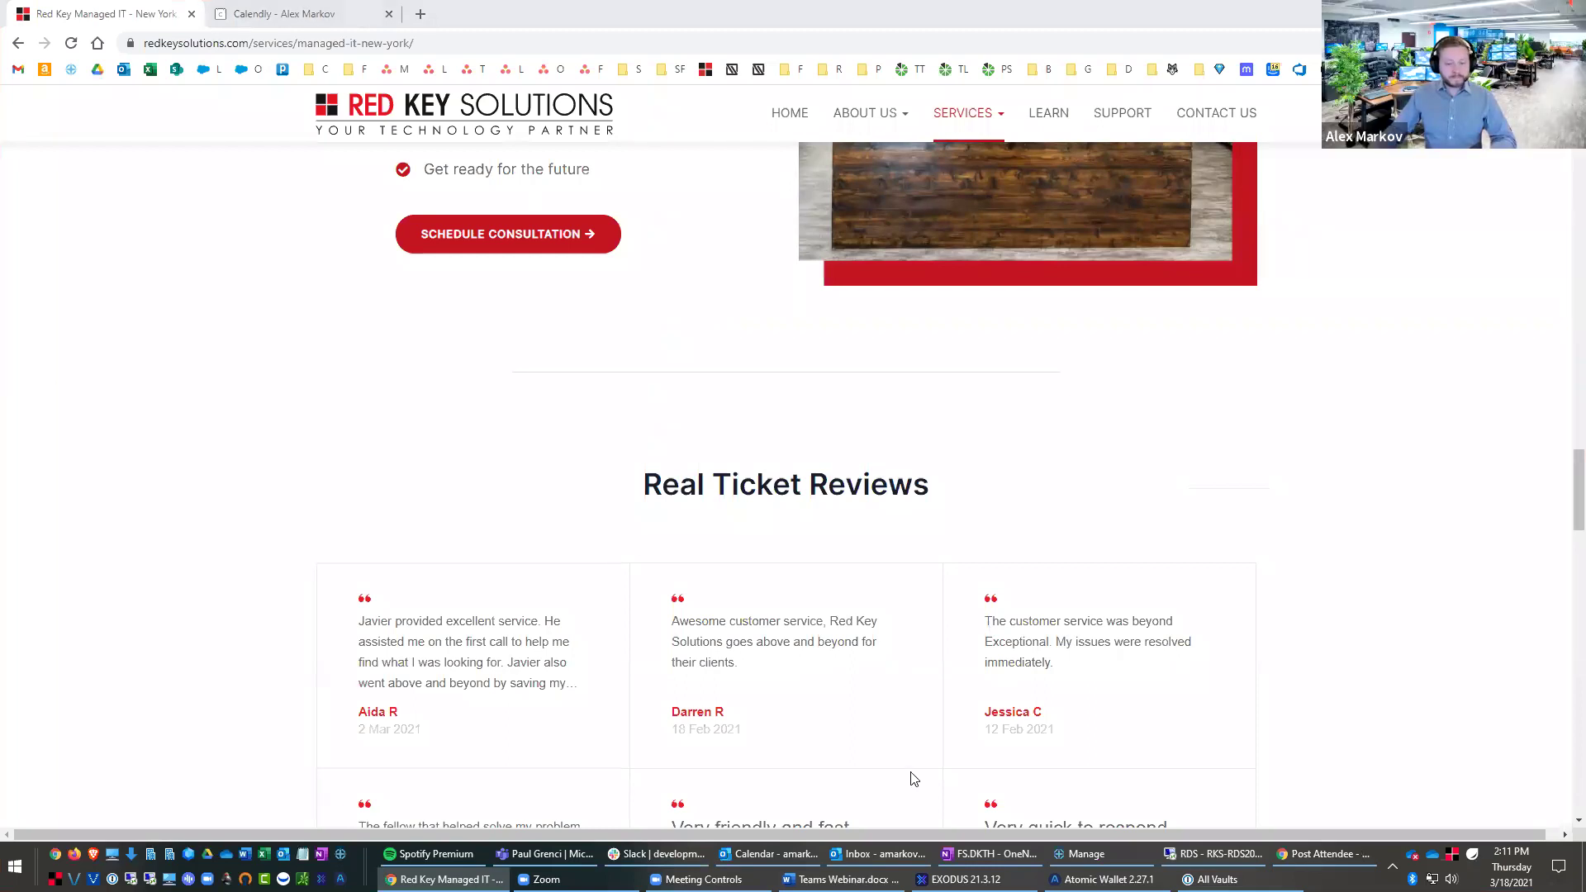
pyautogui.click(545, 854)
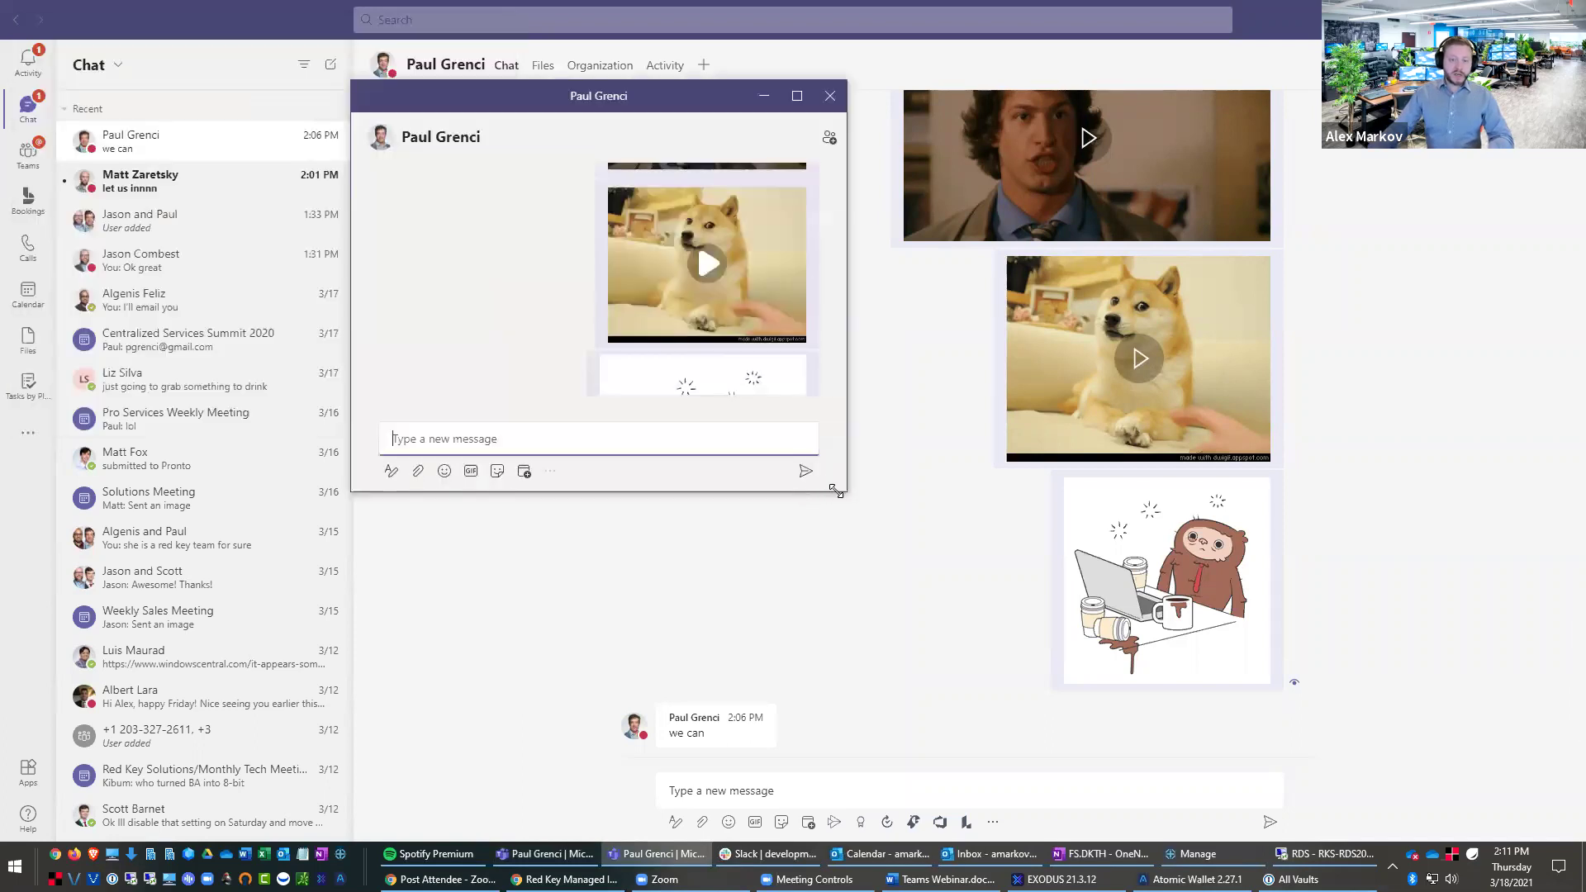
pyautogui.moveTo(836, 491); pyautogui.dragTo(1186, 680)
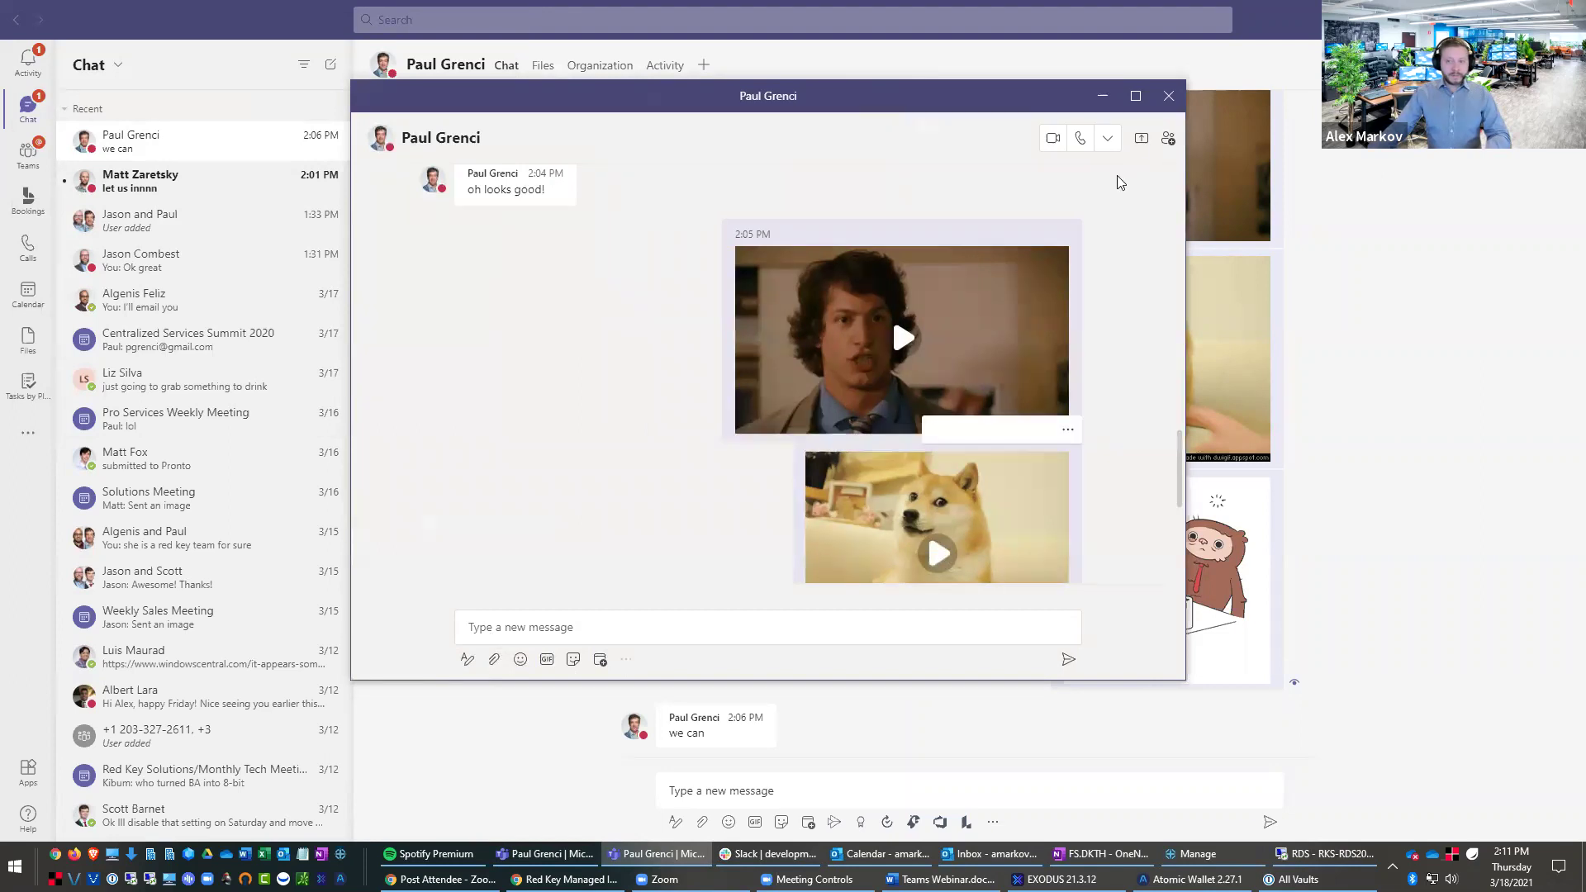
pyautogui.click(1170, 100)
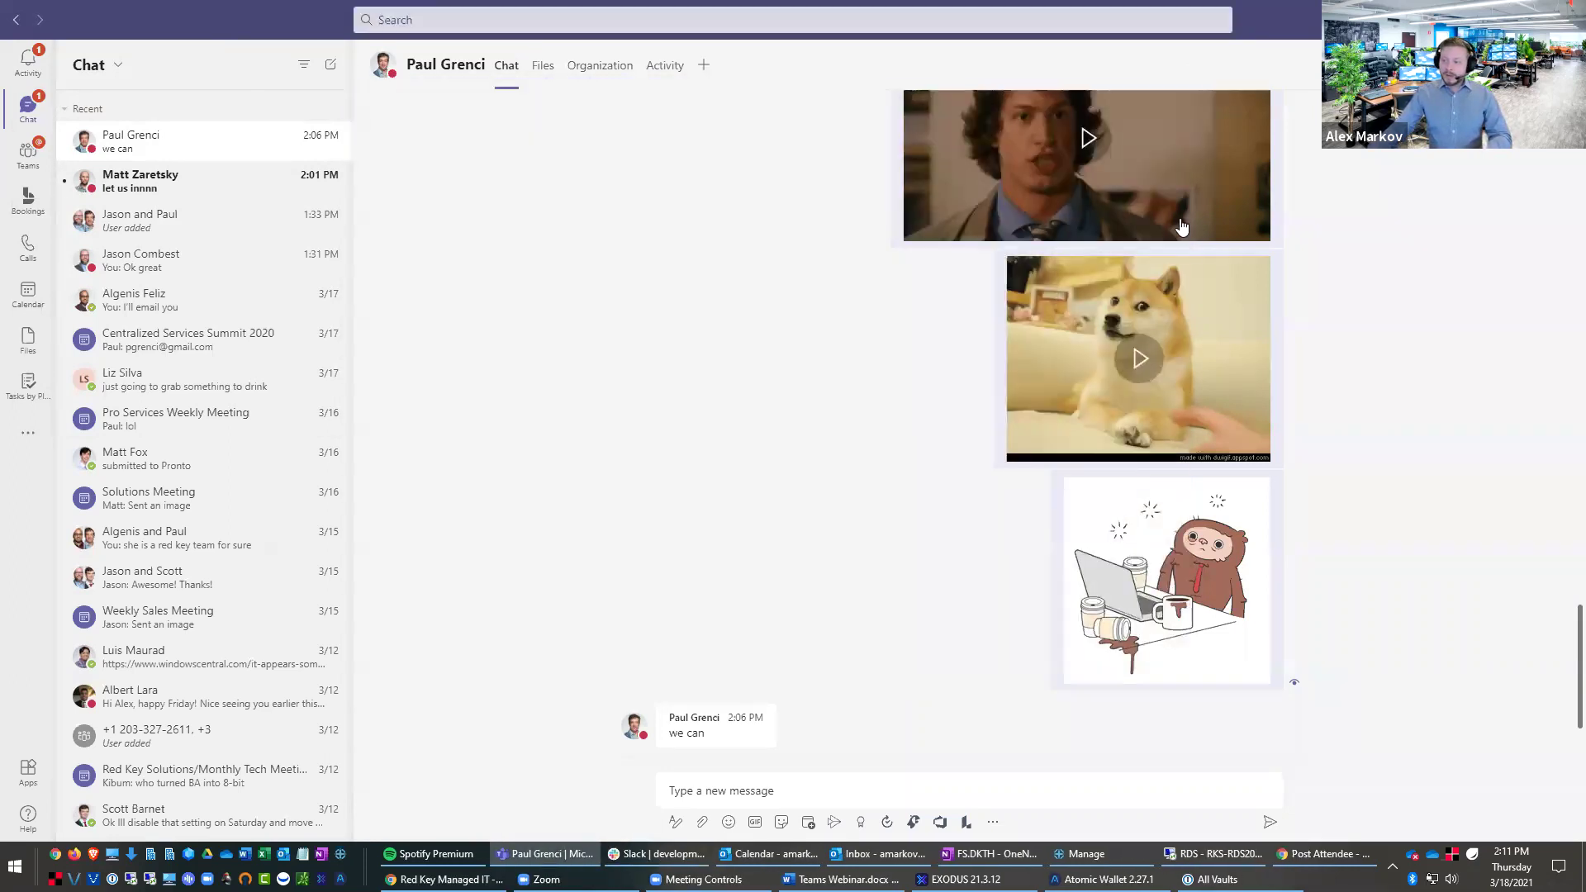
# Step: Look through the list of teams and channels, the General channel's posts, and a poster's contact card
pyautogui.click(39, 156)
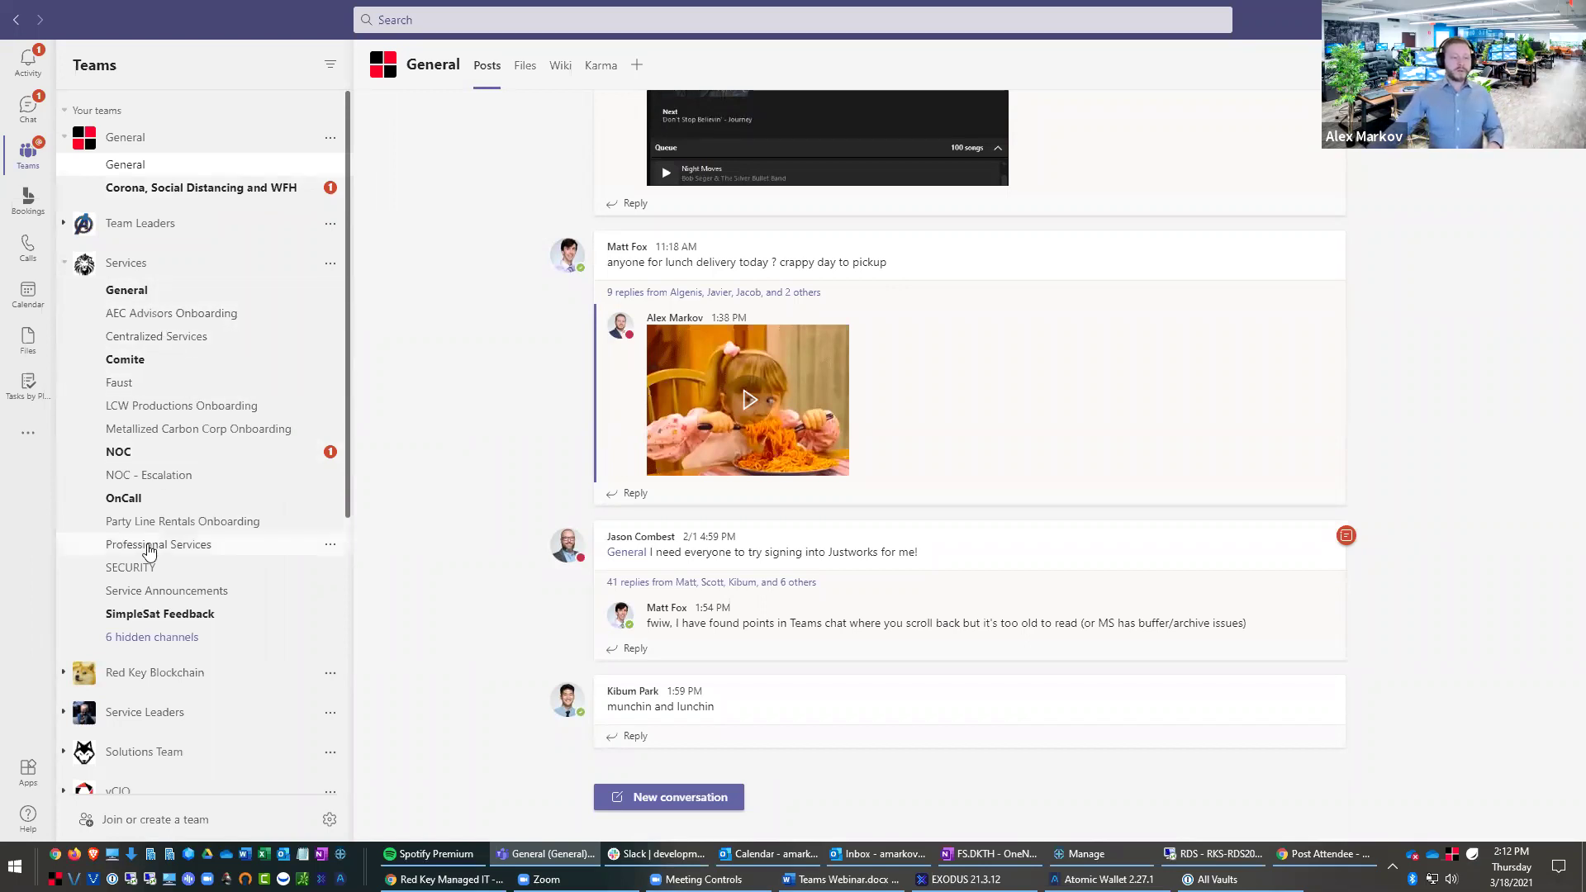
pyautogui.scroll(-2, 215, 644)
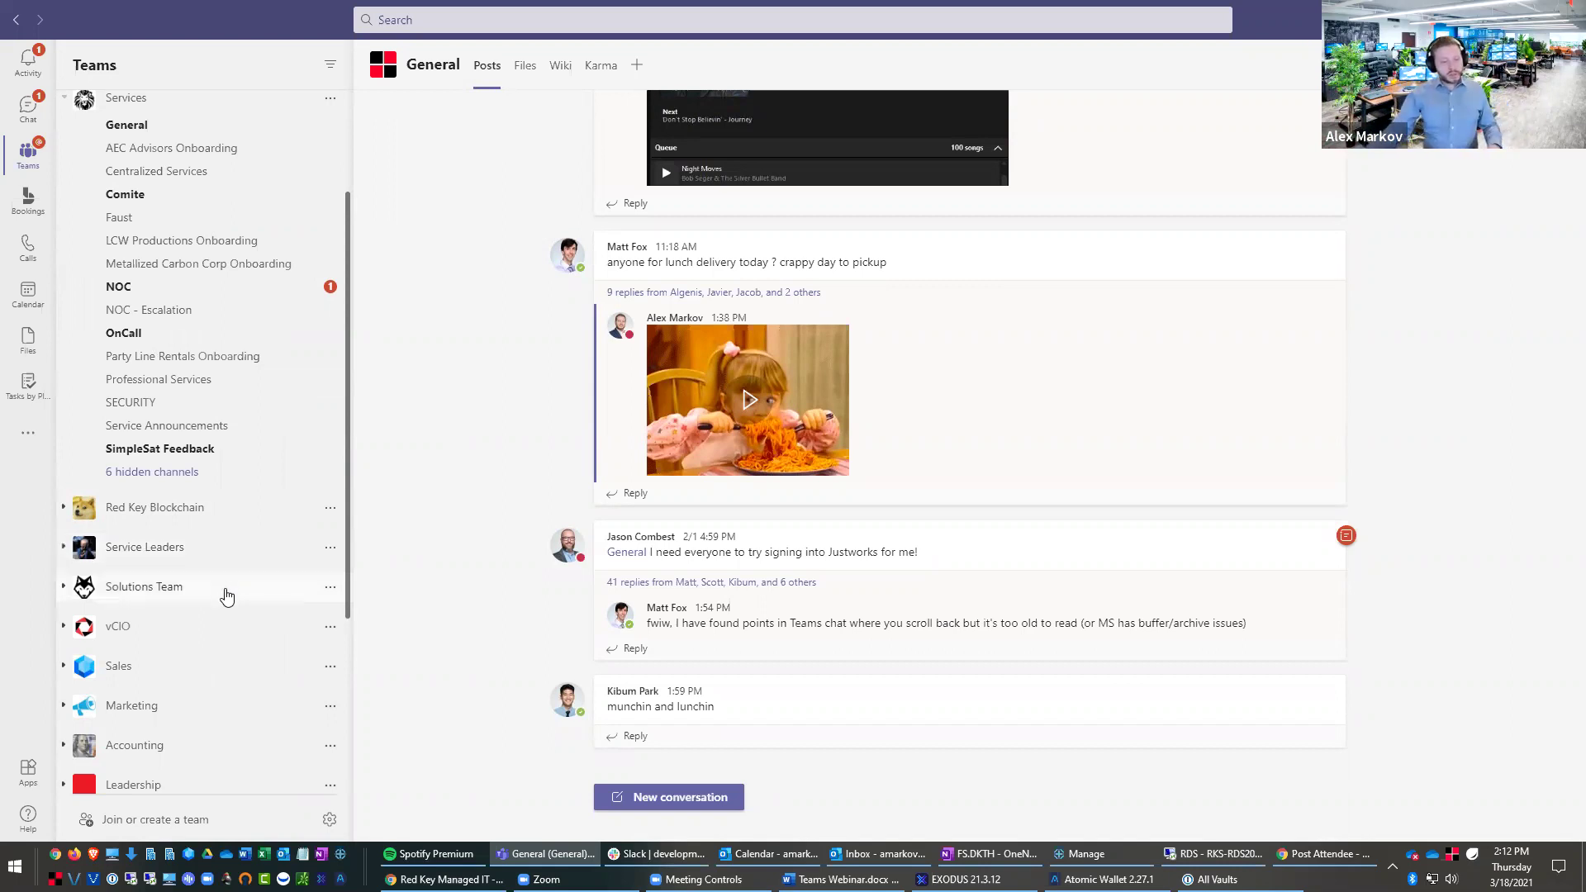
pyautogui.scroll(-2, 202, 608)
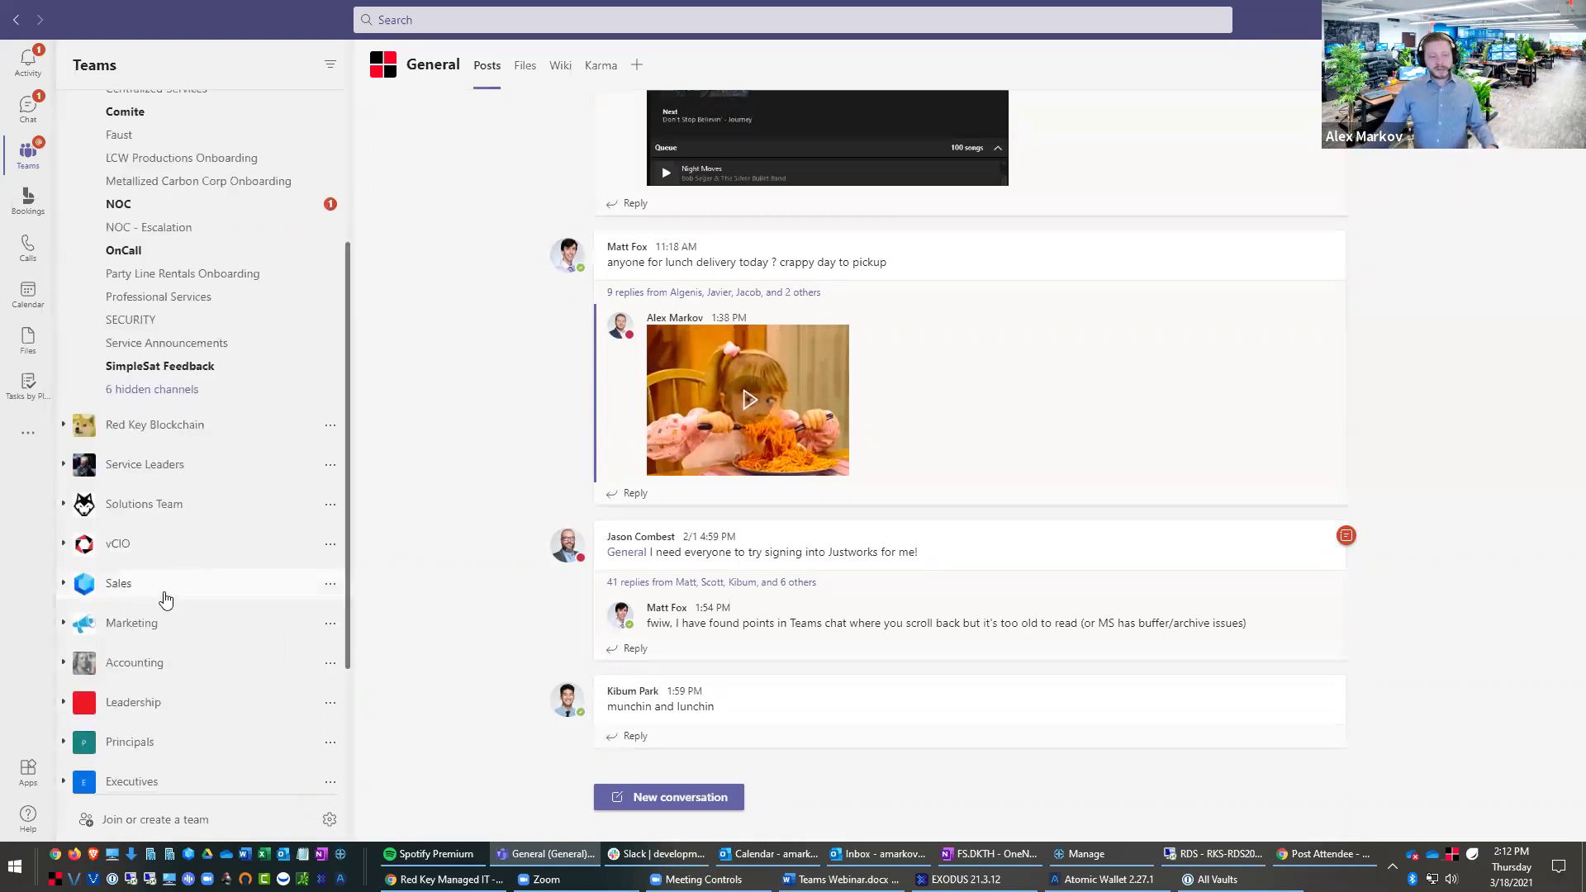
pyautogui.scroll(-1, 177, 600)
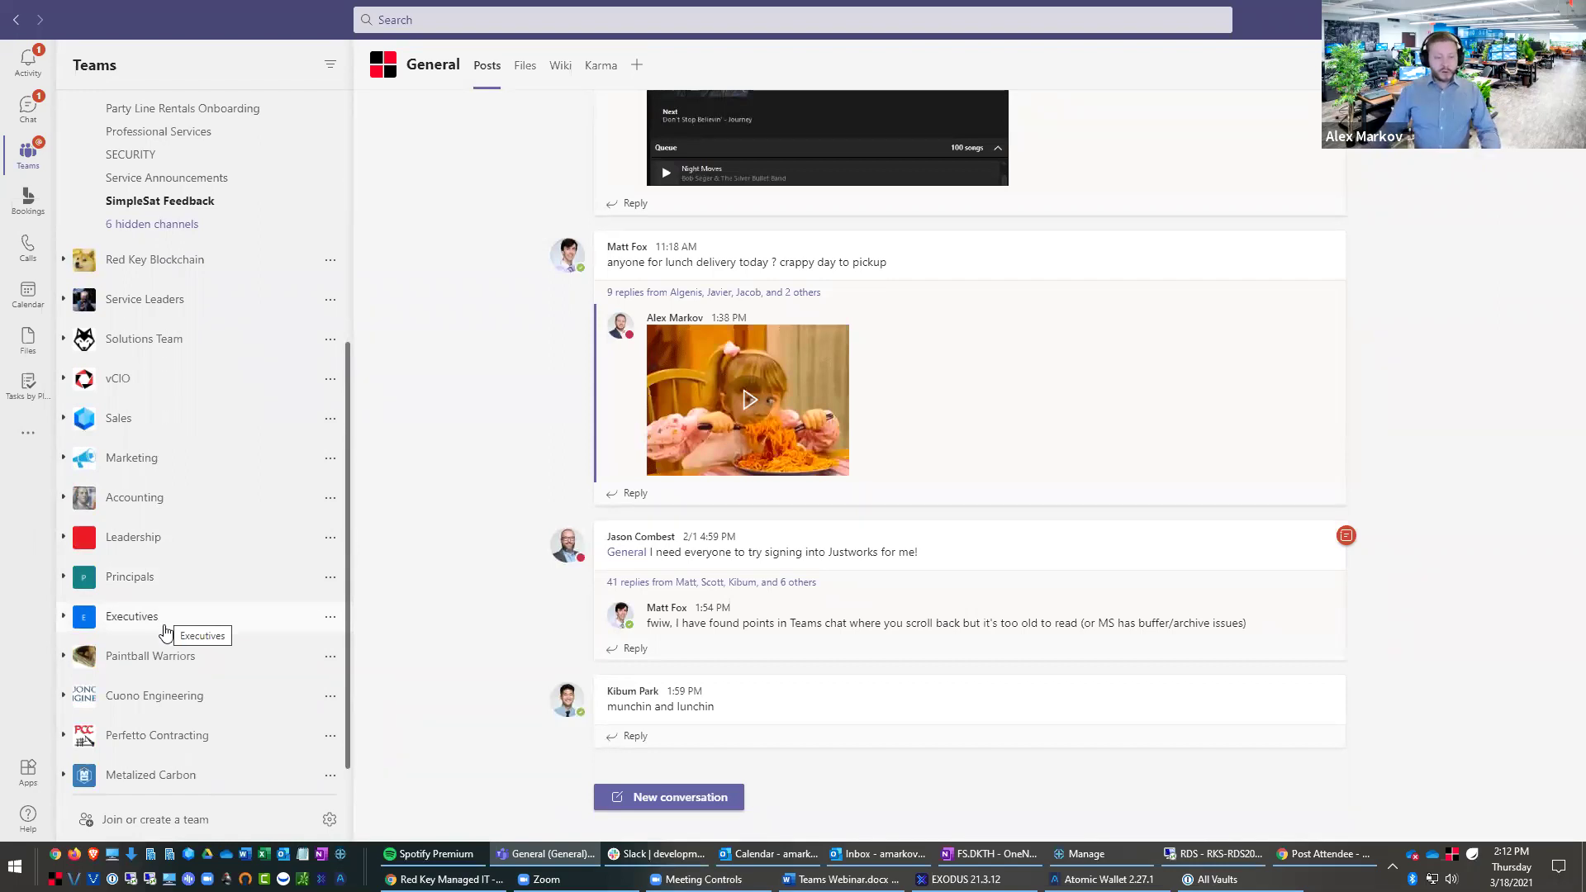
pyautogui.scroll(-1, 181, 618)
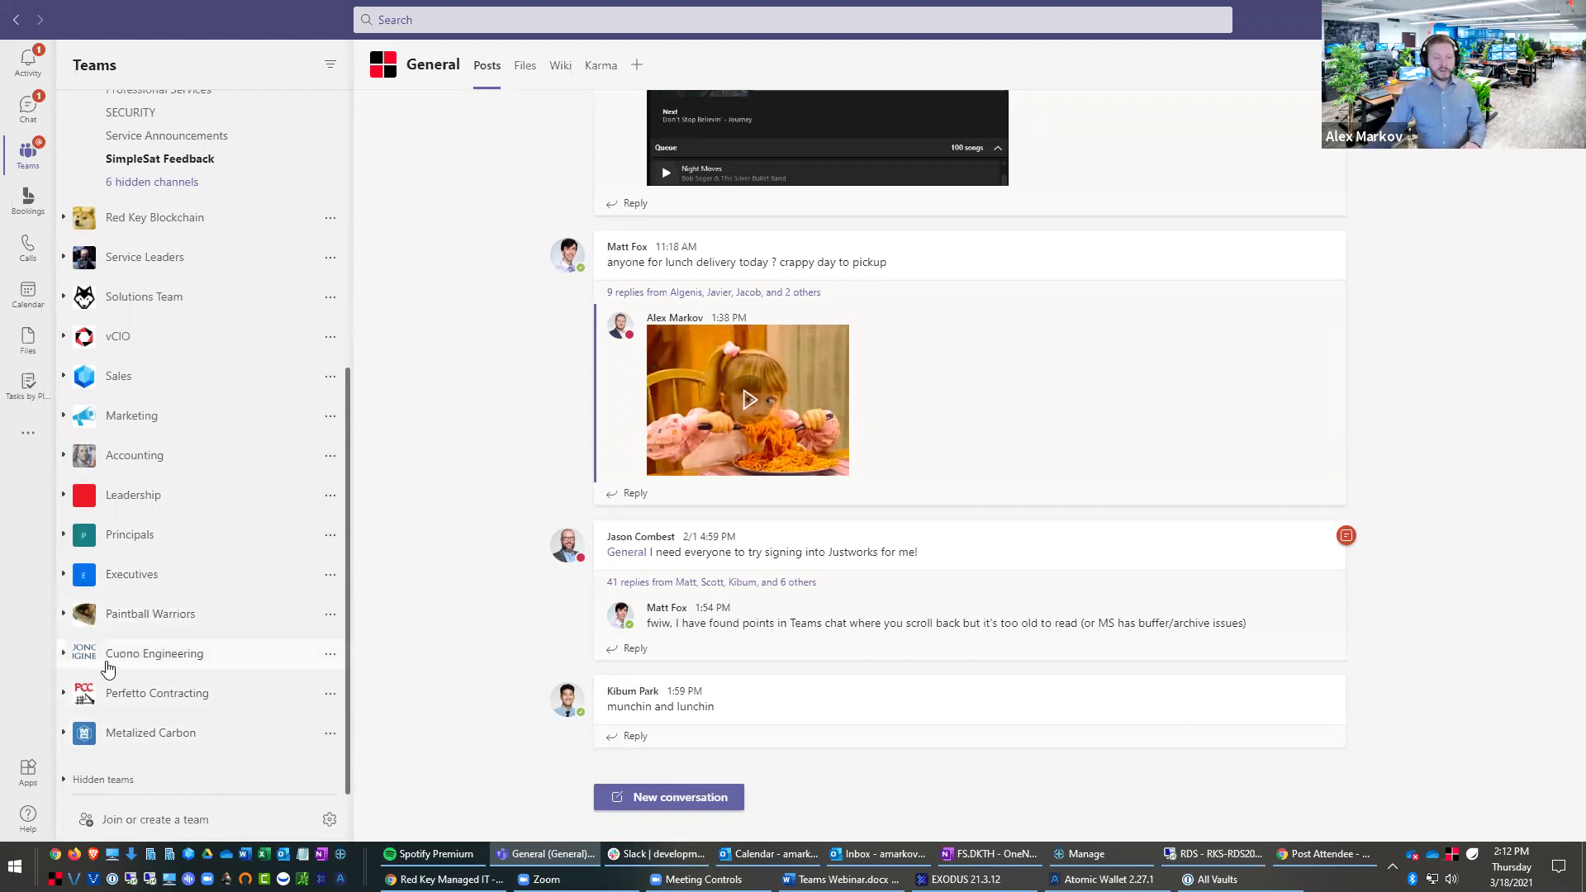
pyautogui.scroll(5, 219, 688)
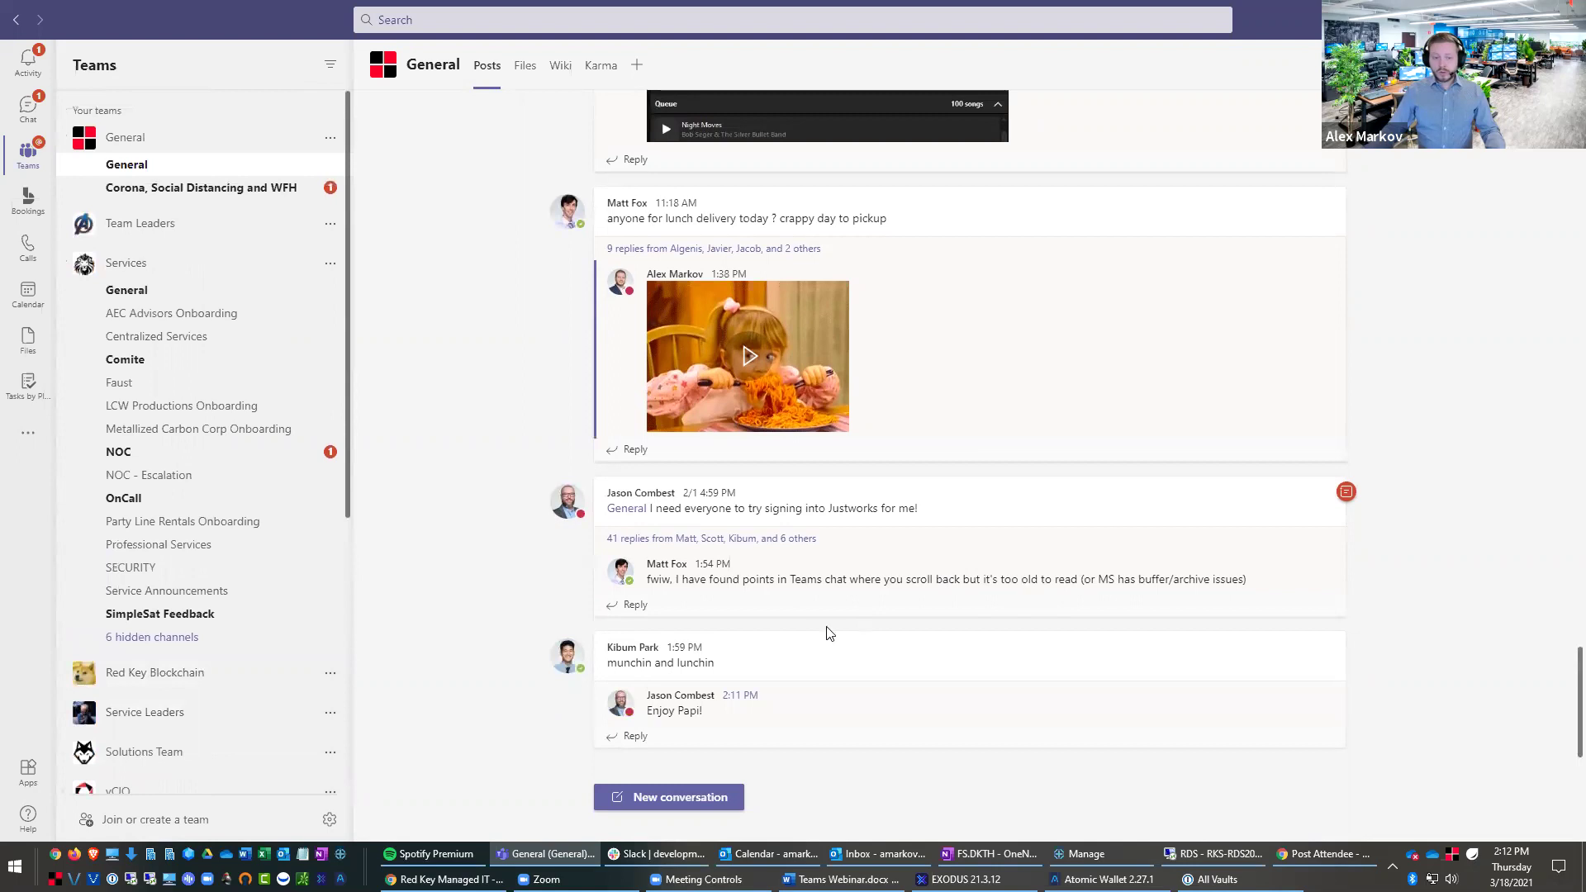
pyautogui.moveTo(567, 513)
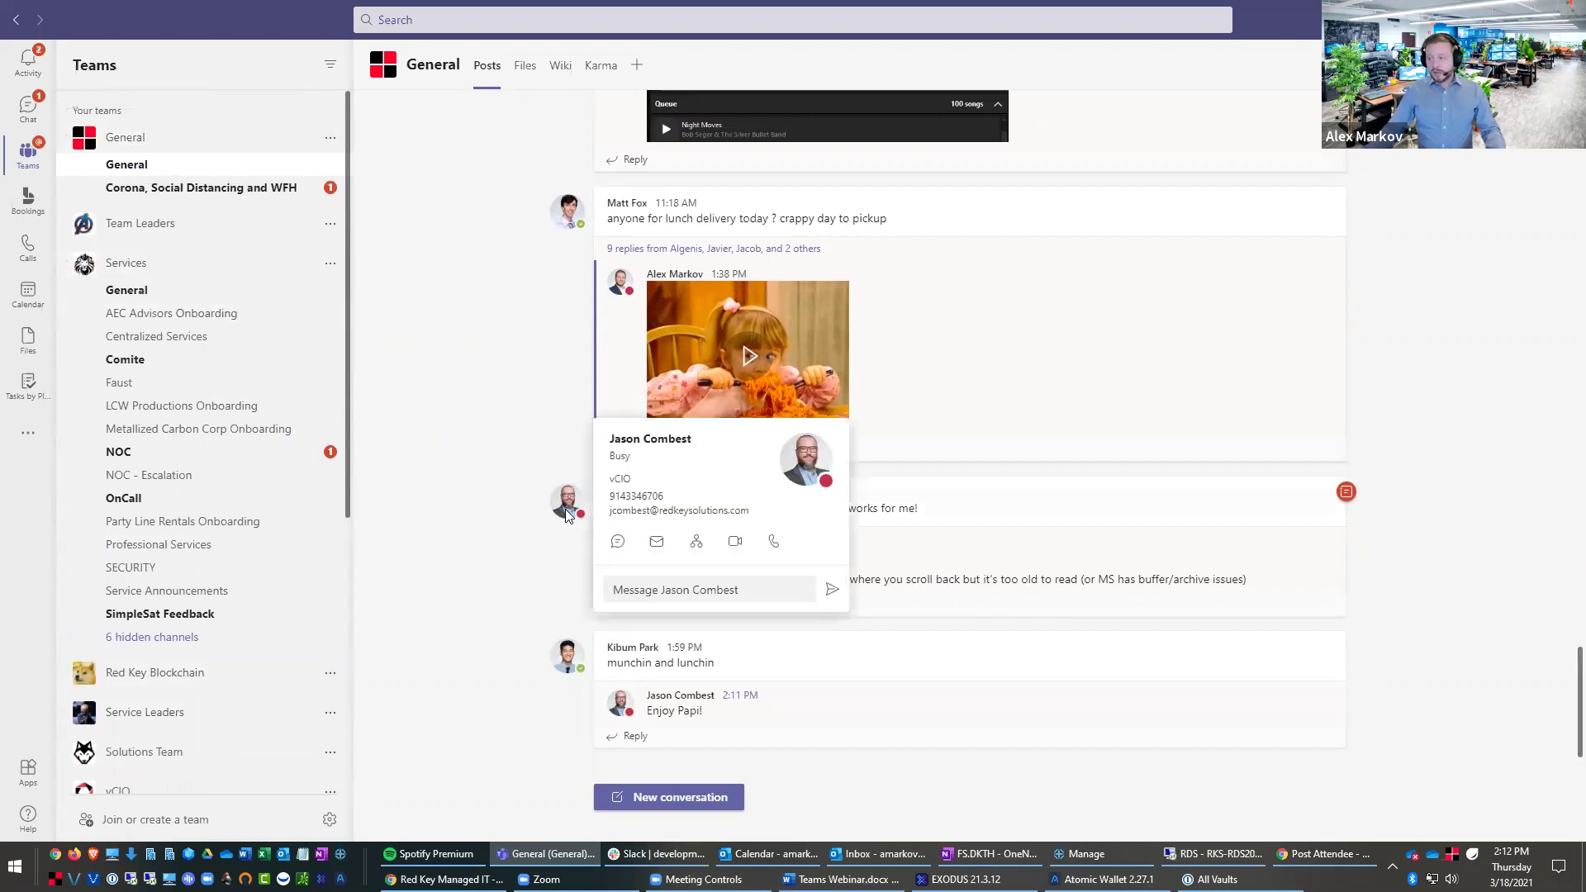
# Step: Create a private team from scratch named Estimating Team
pyautogui.click(138, 823)
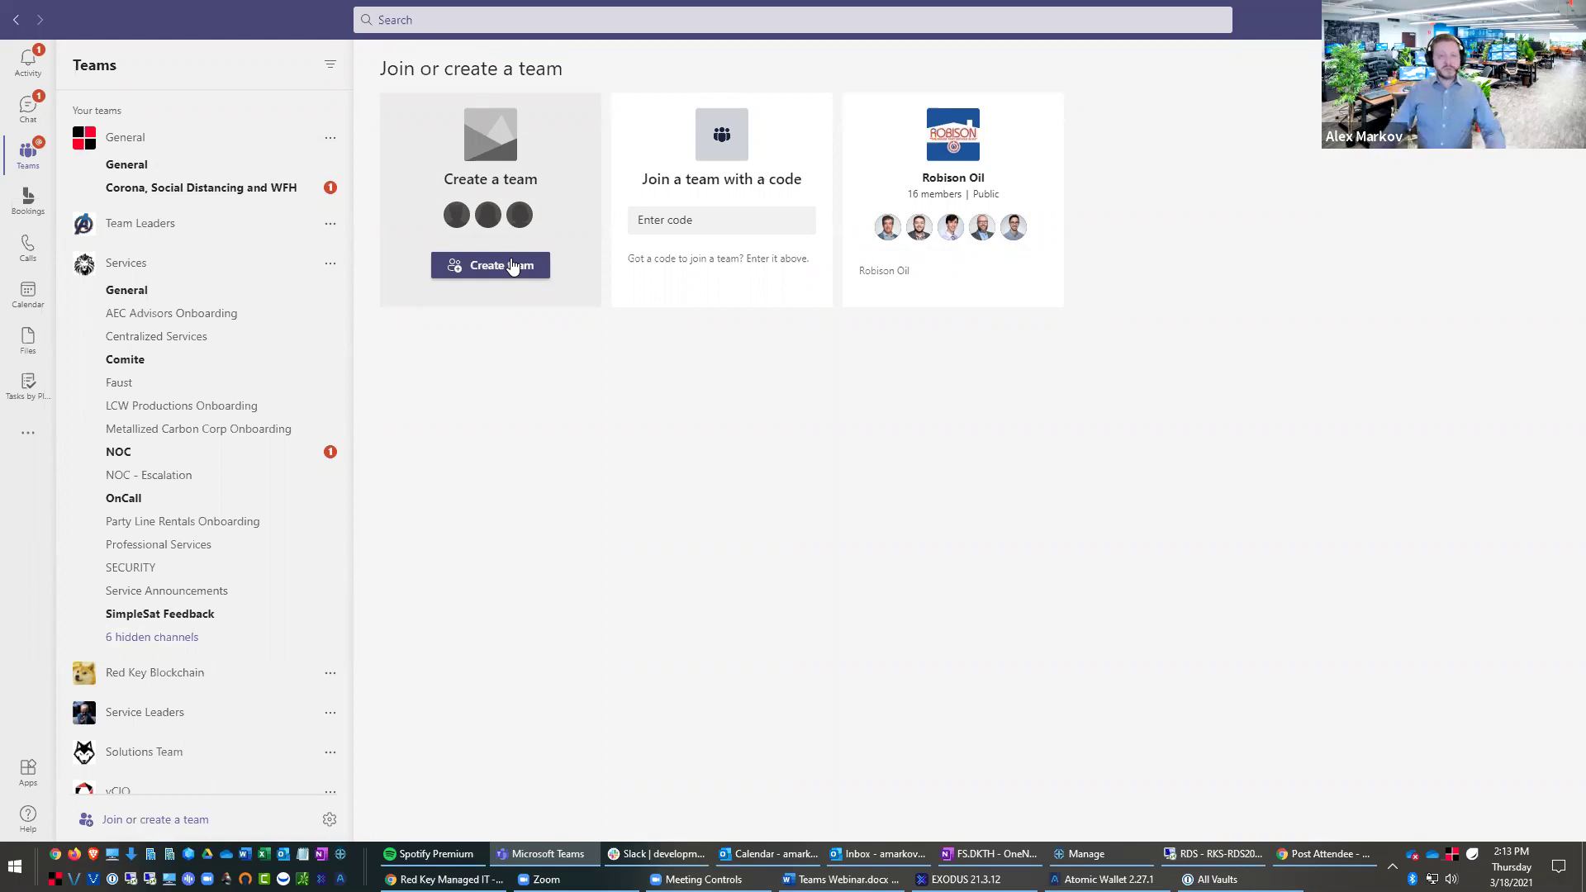
pyautogui.click(512, 266)
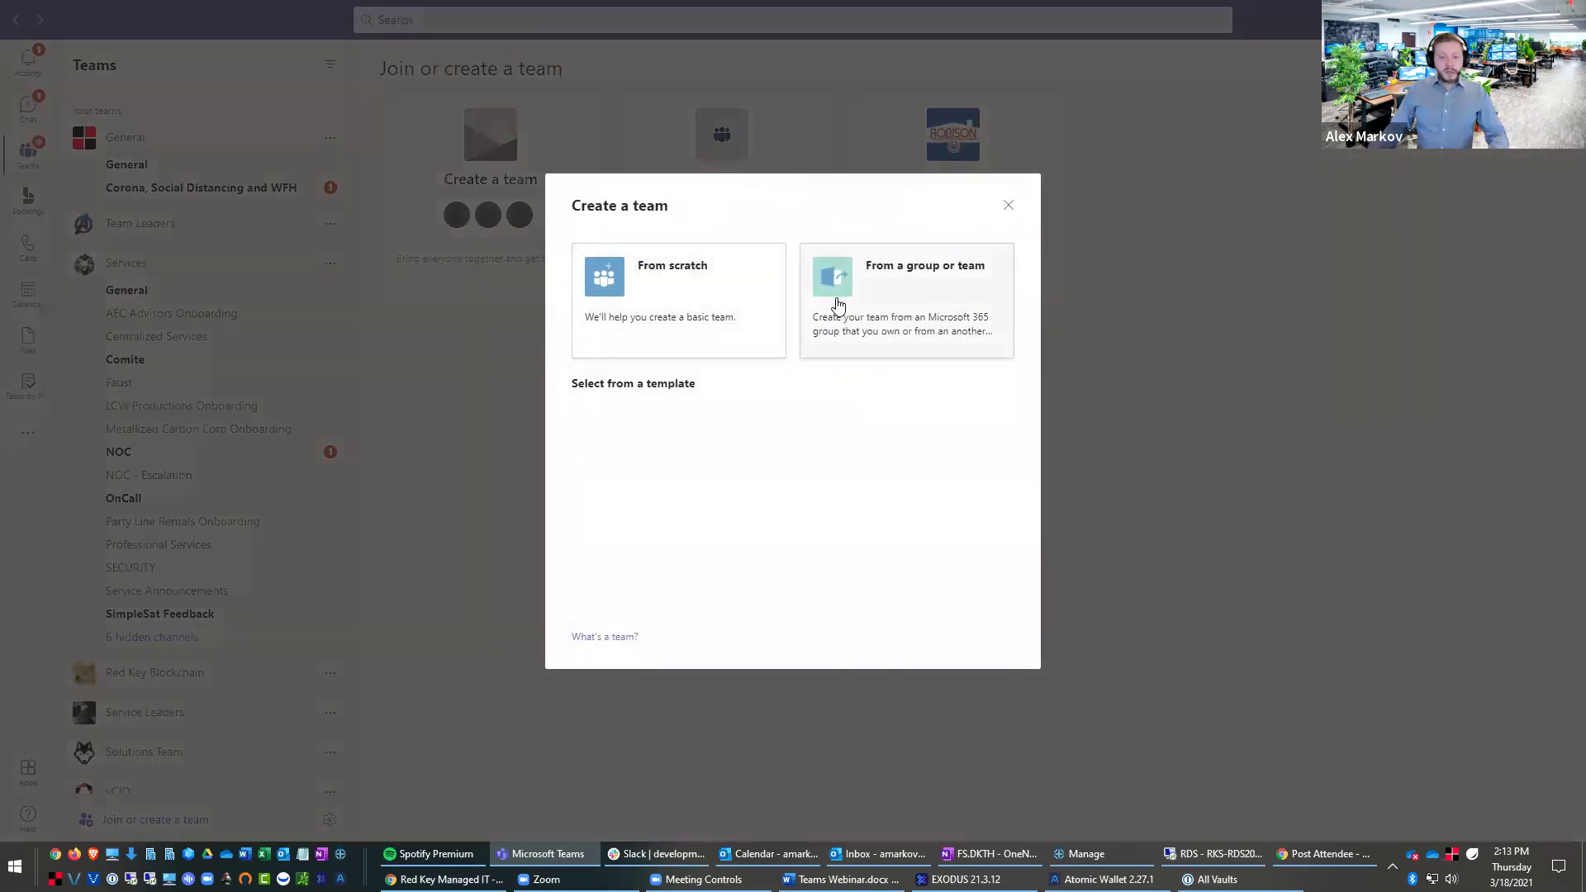
pyautogui.click(692, 347)
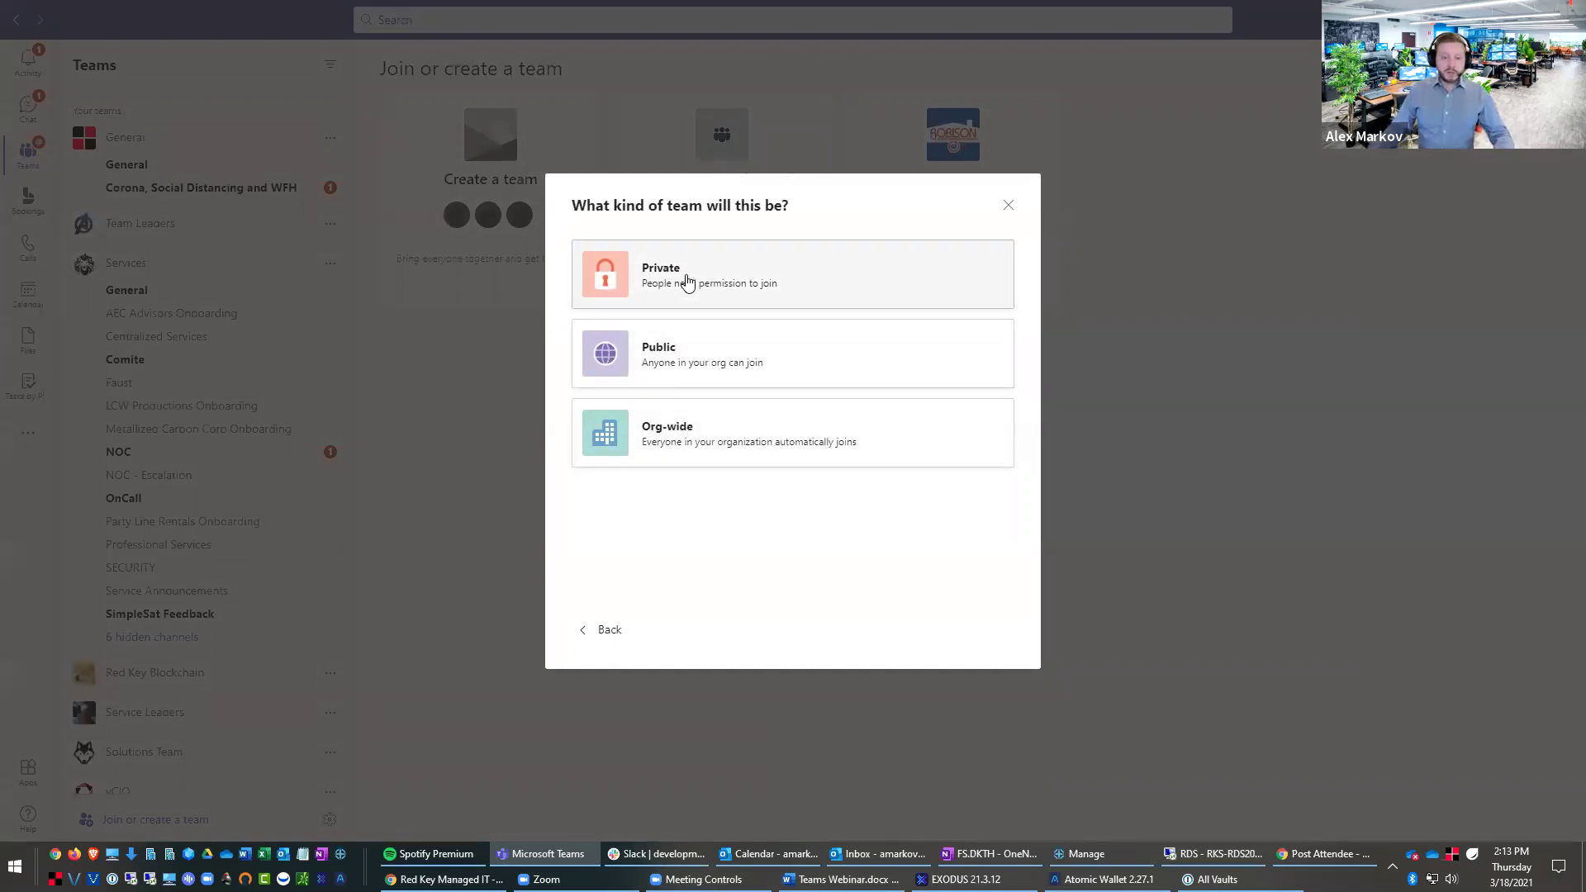
pyautogui.click(686, 282)
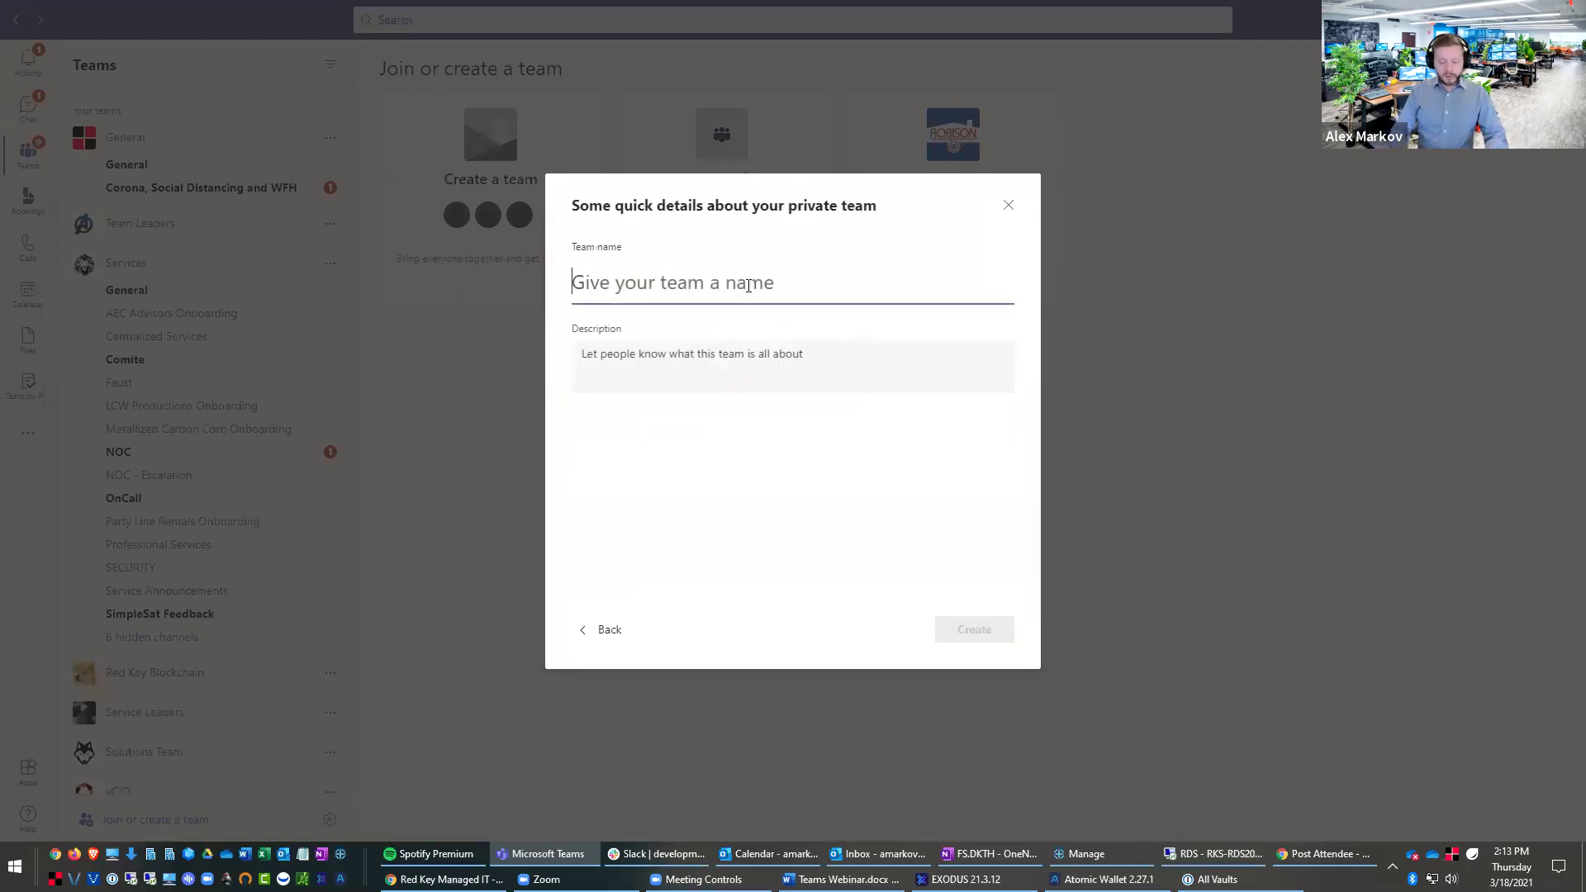
pyautogui.write('Estimating Team')
pyautogui.click(956, 621)
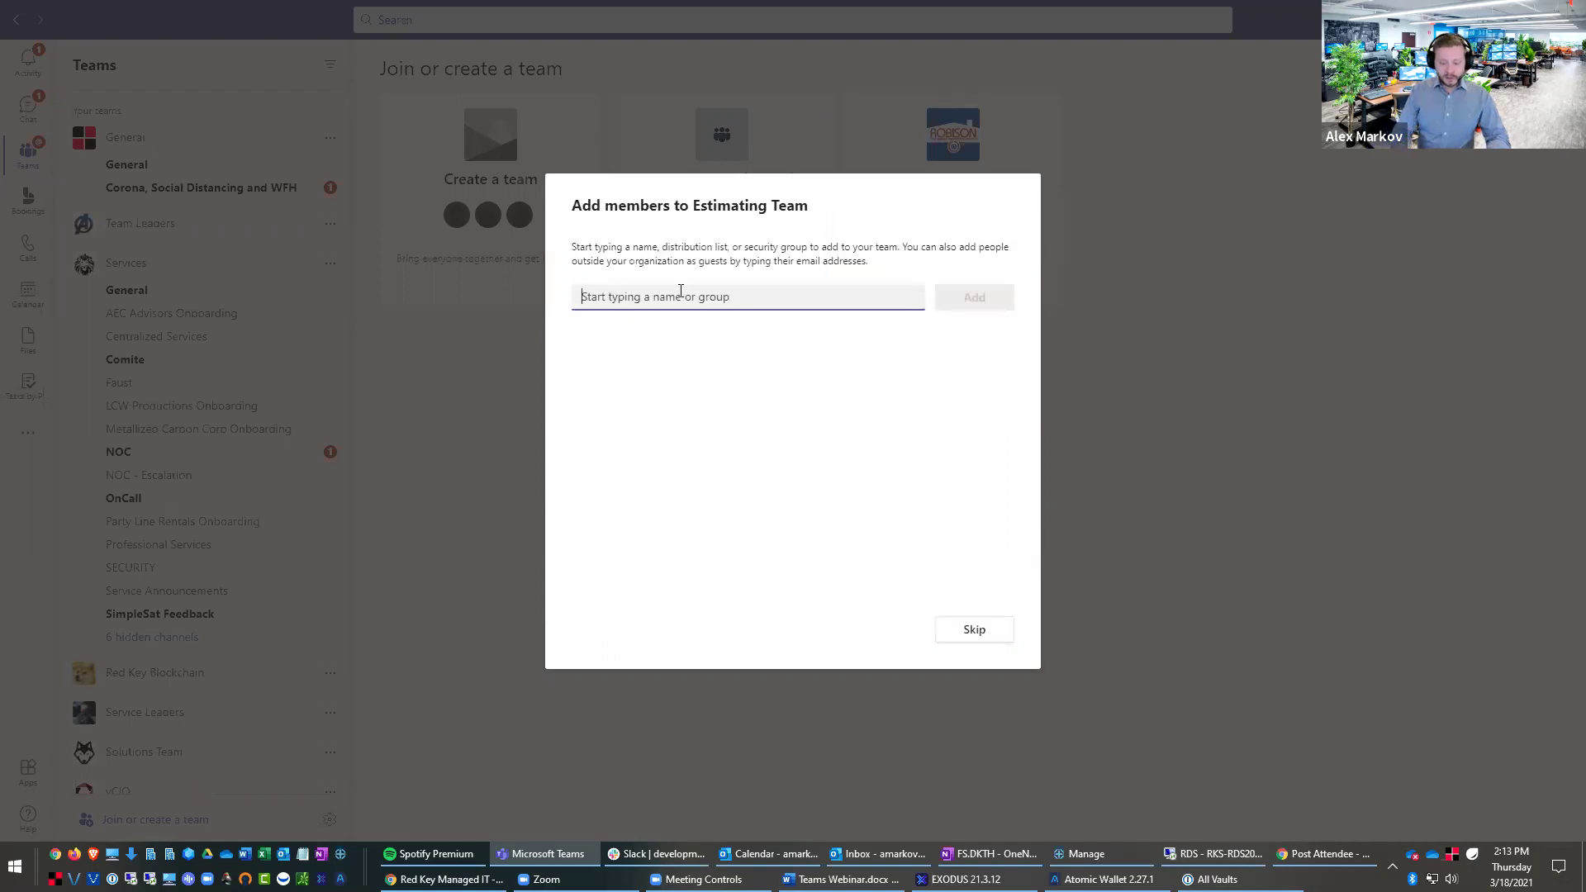
# Step: Add two colleagues, the President & Co-Founder and the vCIO, as members of Estimating Team
pyautogui.write('paul')
pyautogui.click(673, 343)
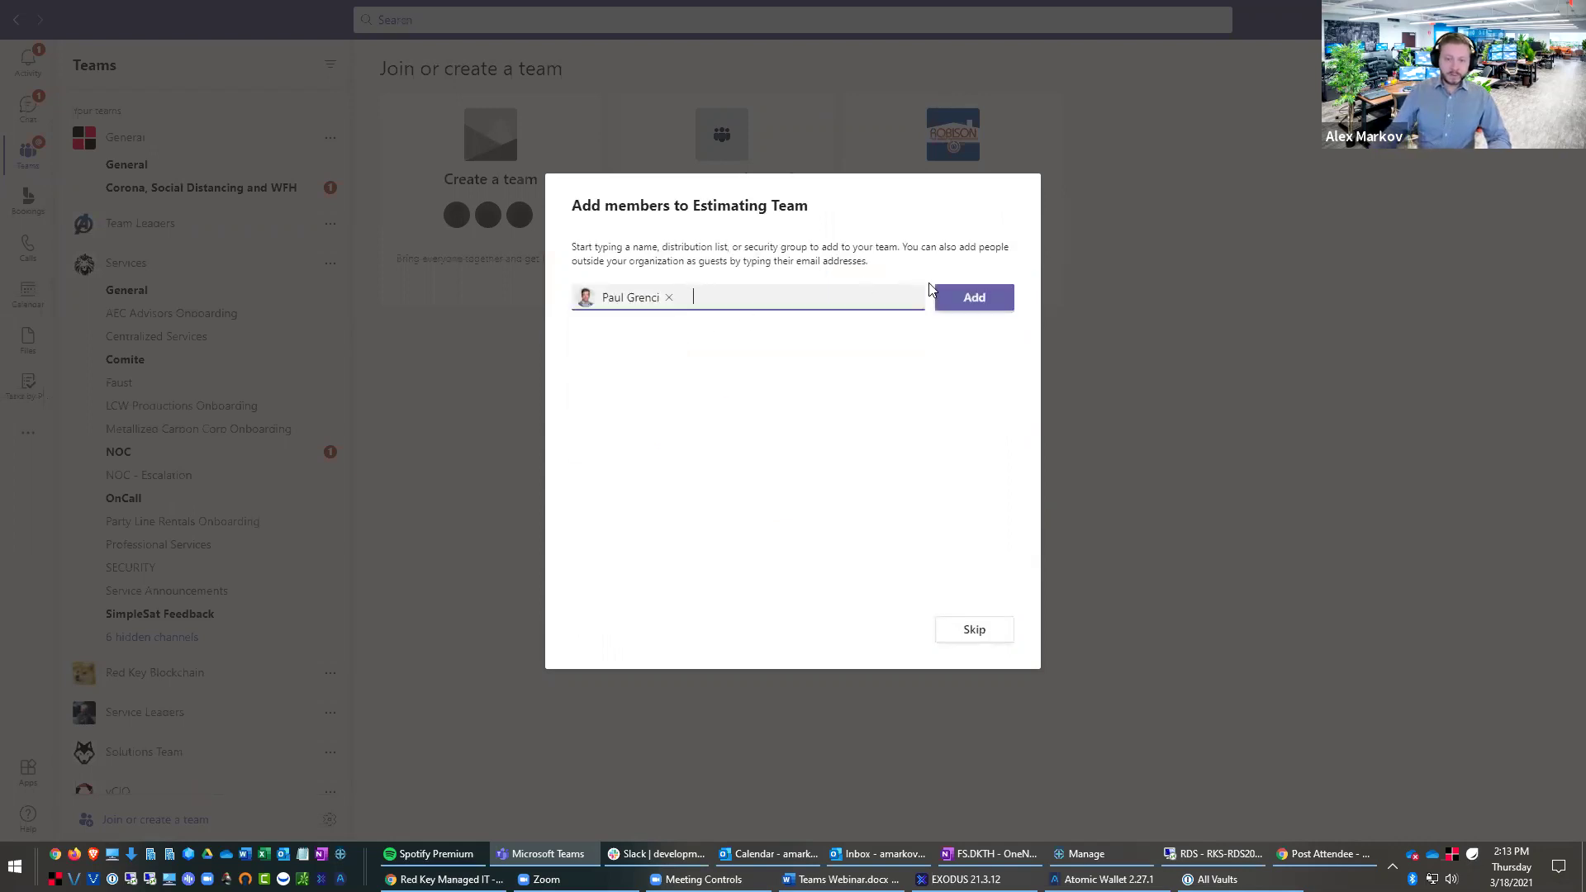
pyautogui.click(945, 296)
pyautogui.click(716, 294)
pyautogui.write('jason')
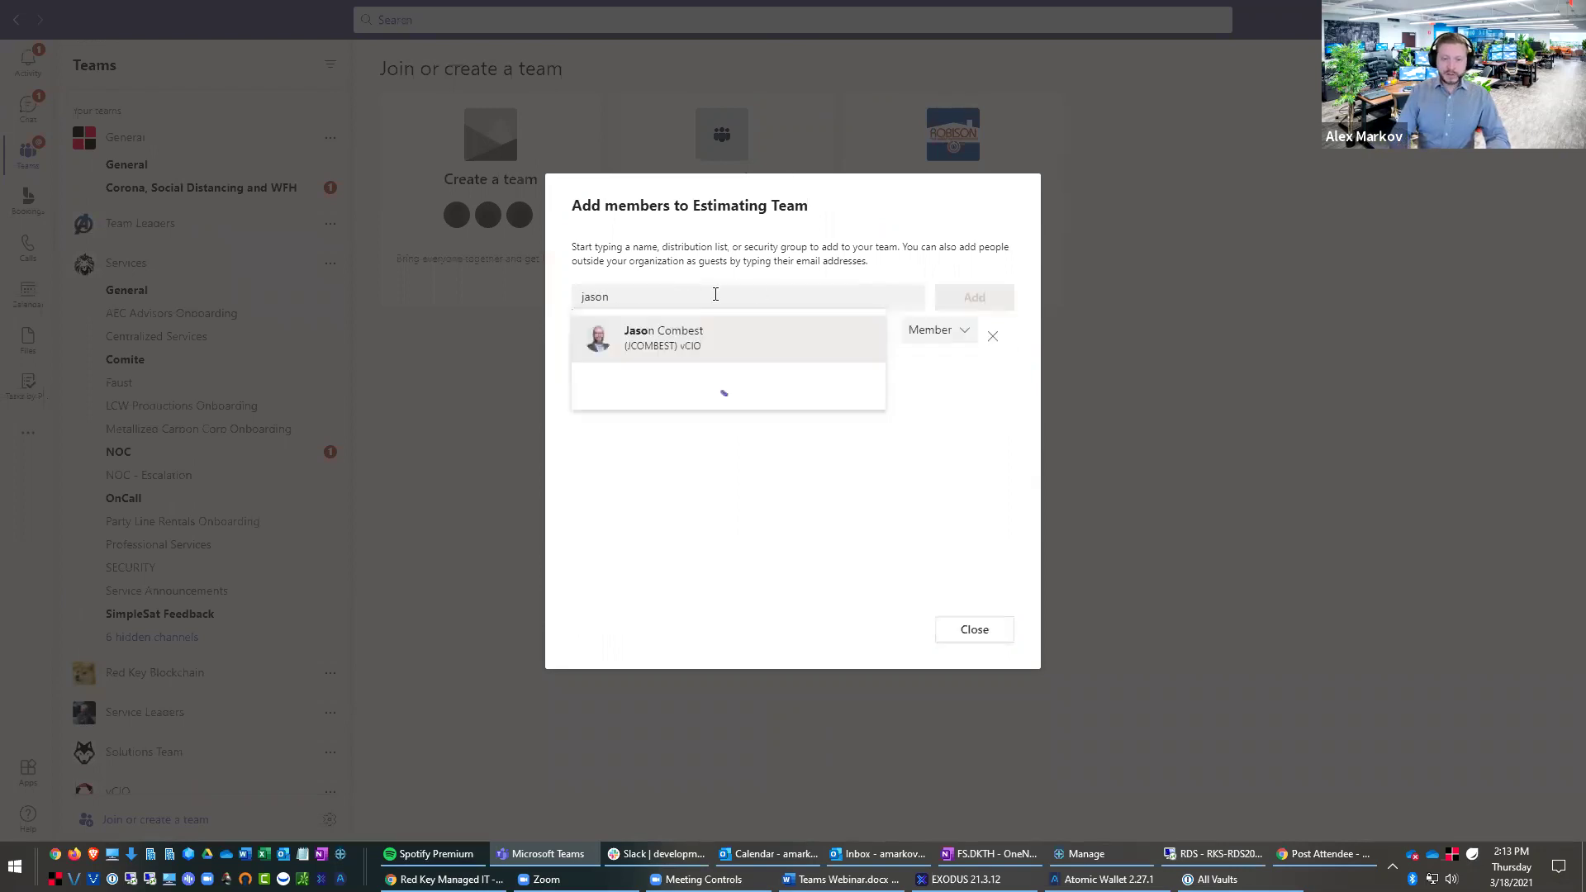
pyautogui.press('Return')
pyautogui.click(1003, 294)
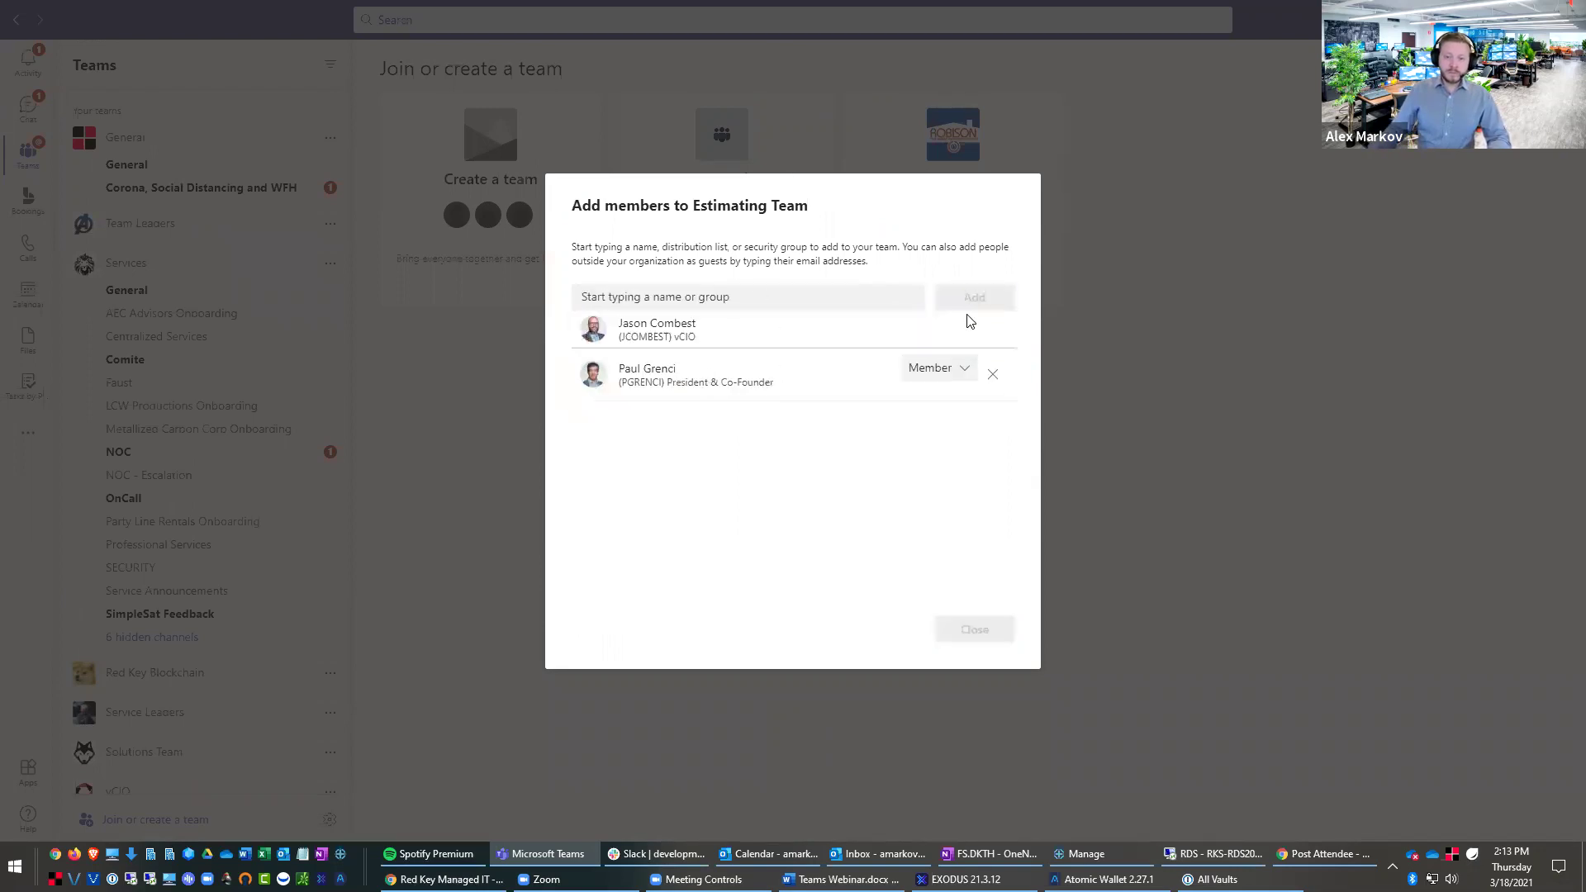
# Step: Change the President & Co-Founder's role to Owner and finish adding members
pyautogui.click(948, 384)
pyautogui.click(926, 429)
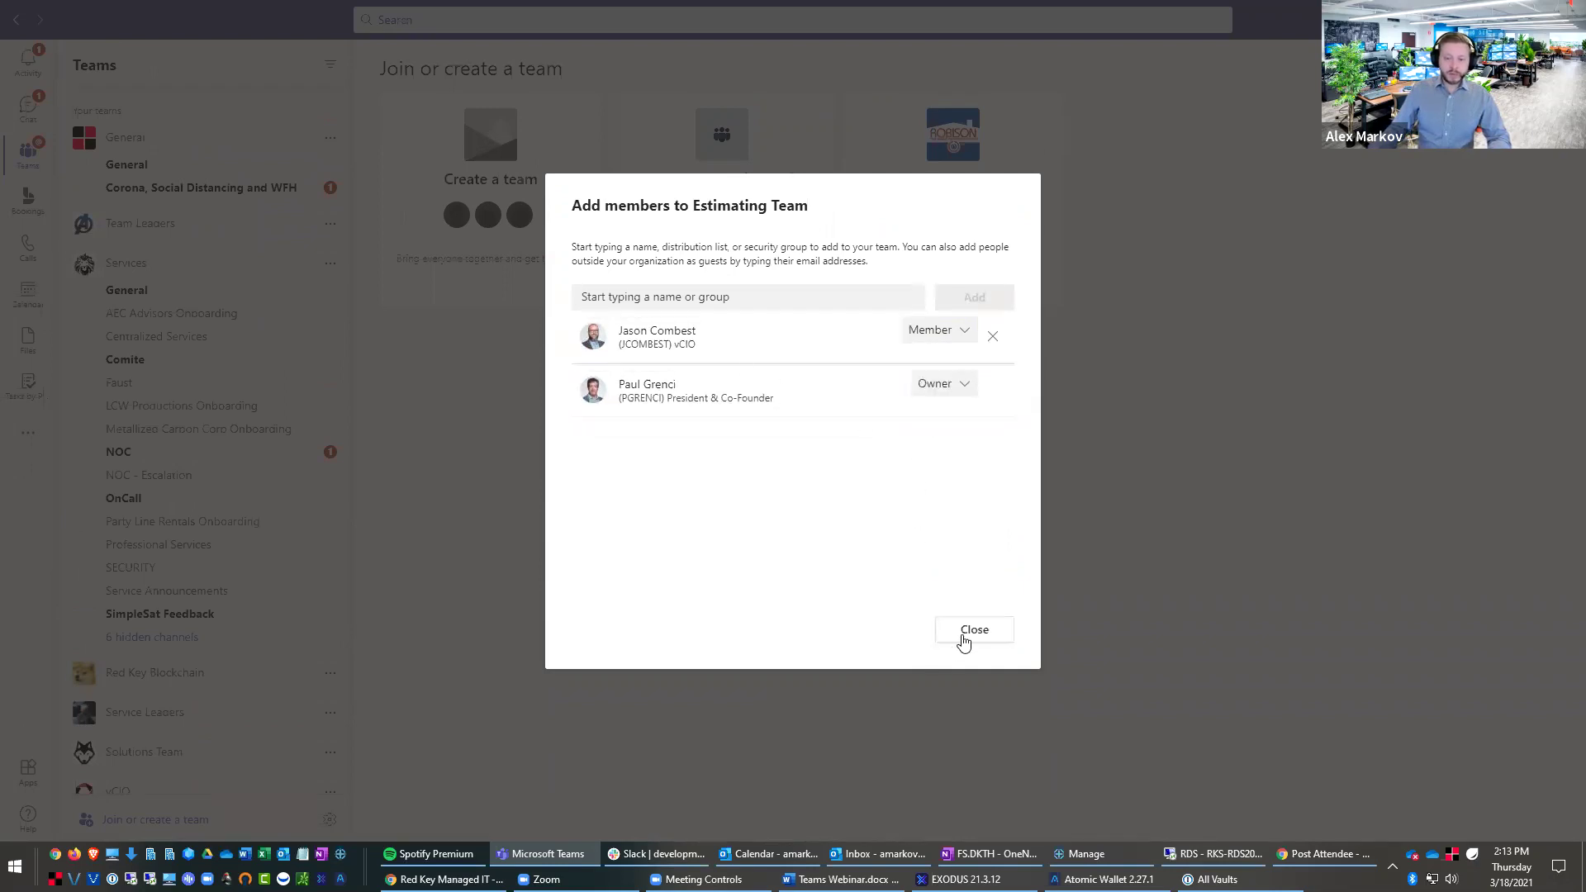
pyautogui.press('Escape')
# Step: Post in the General channel: "Hey guys. We have a large project that an org in the city wants us to bid. They are sending olver the RFP"
pyautogui.scroll(-6, 202, 599)
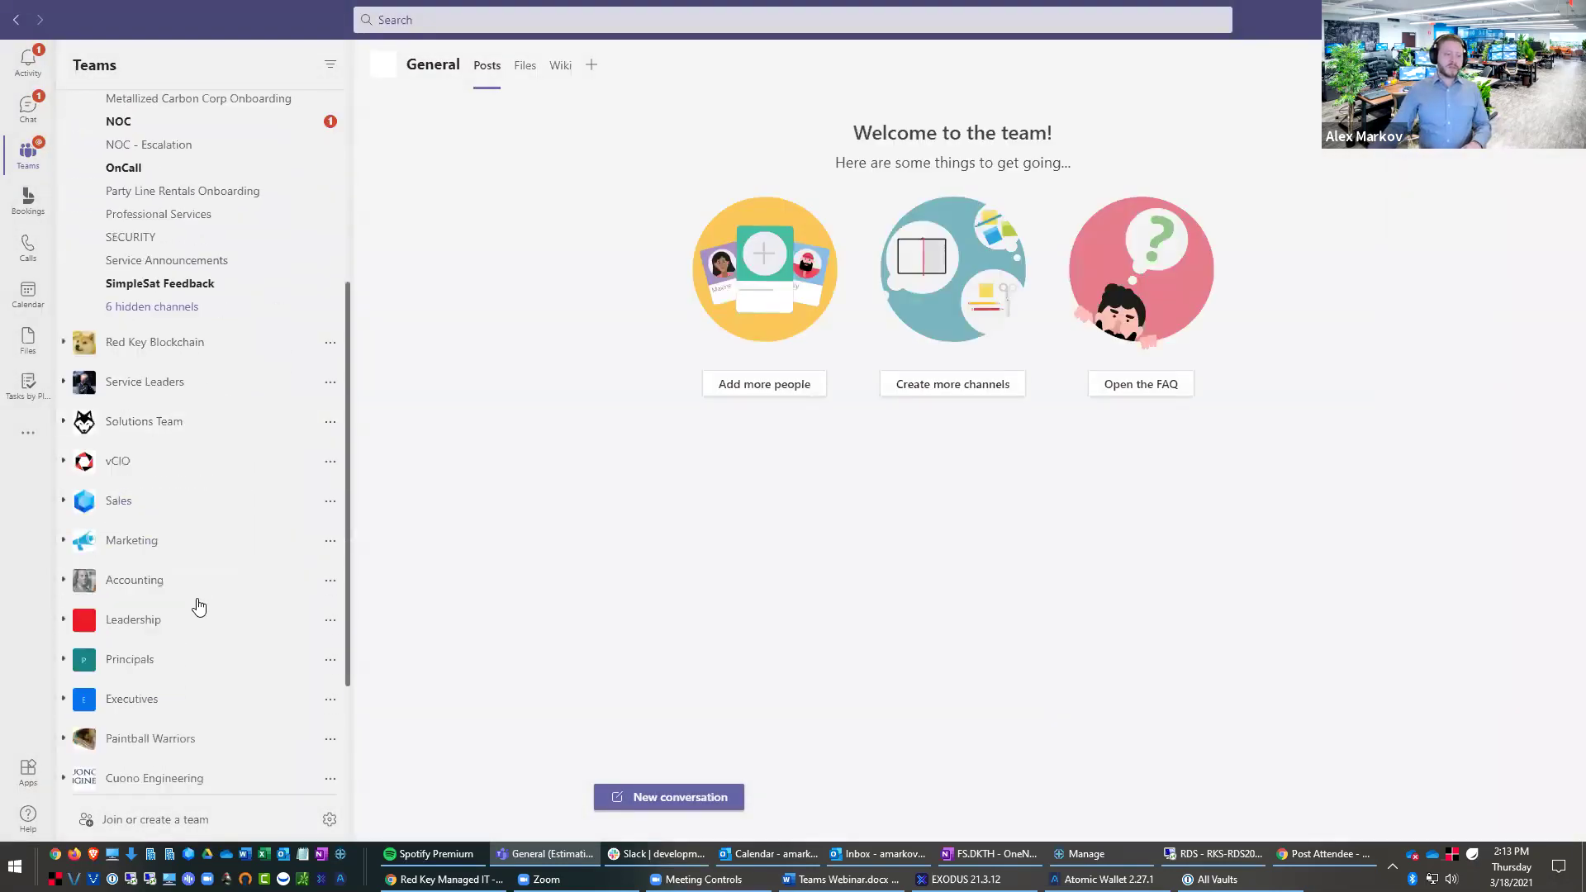
pyautogui.click(689, 795)
pyautogui.write('Hey guys. We have a large project that an olrgan')
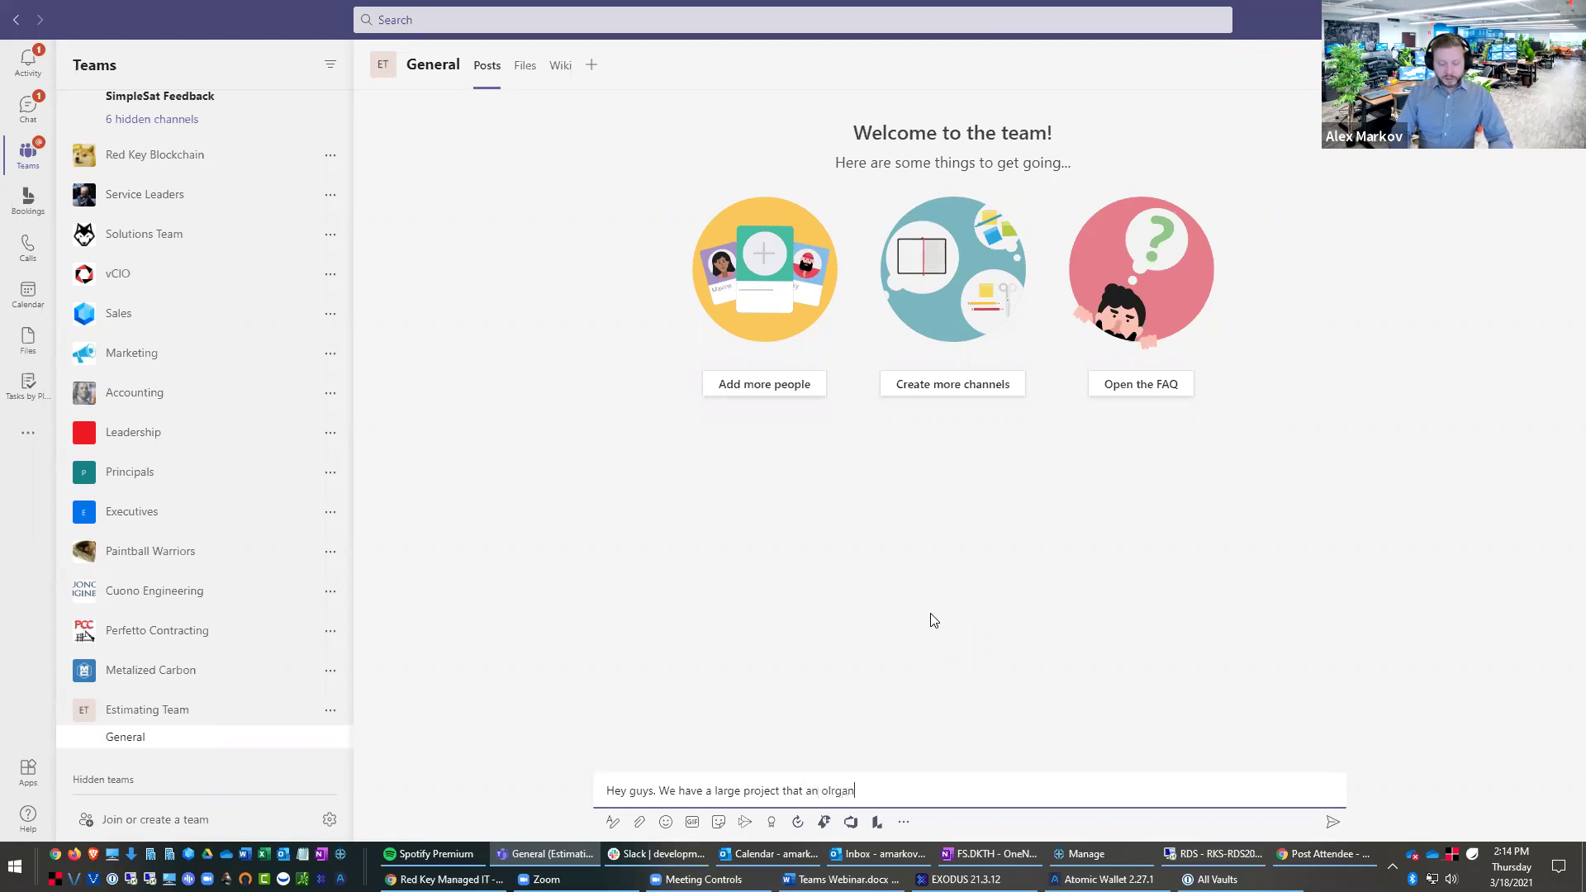
pyautogui.press('BackSpace')
pyautogui.press('BackSpace')
pyautogui.press('BackSpace')
pyautogui.press('BackSpace')
pyautogui.press('BackSpace')
pyautogui.press('BackSpace')
pyautogui.write('ding olver the RFP')
pyautogui.press('Return')
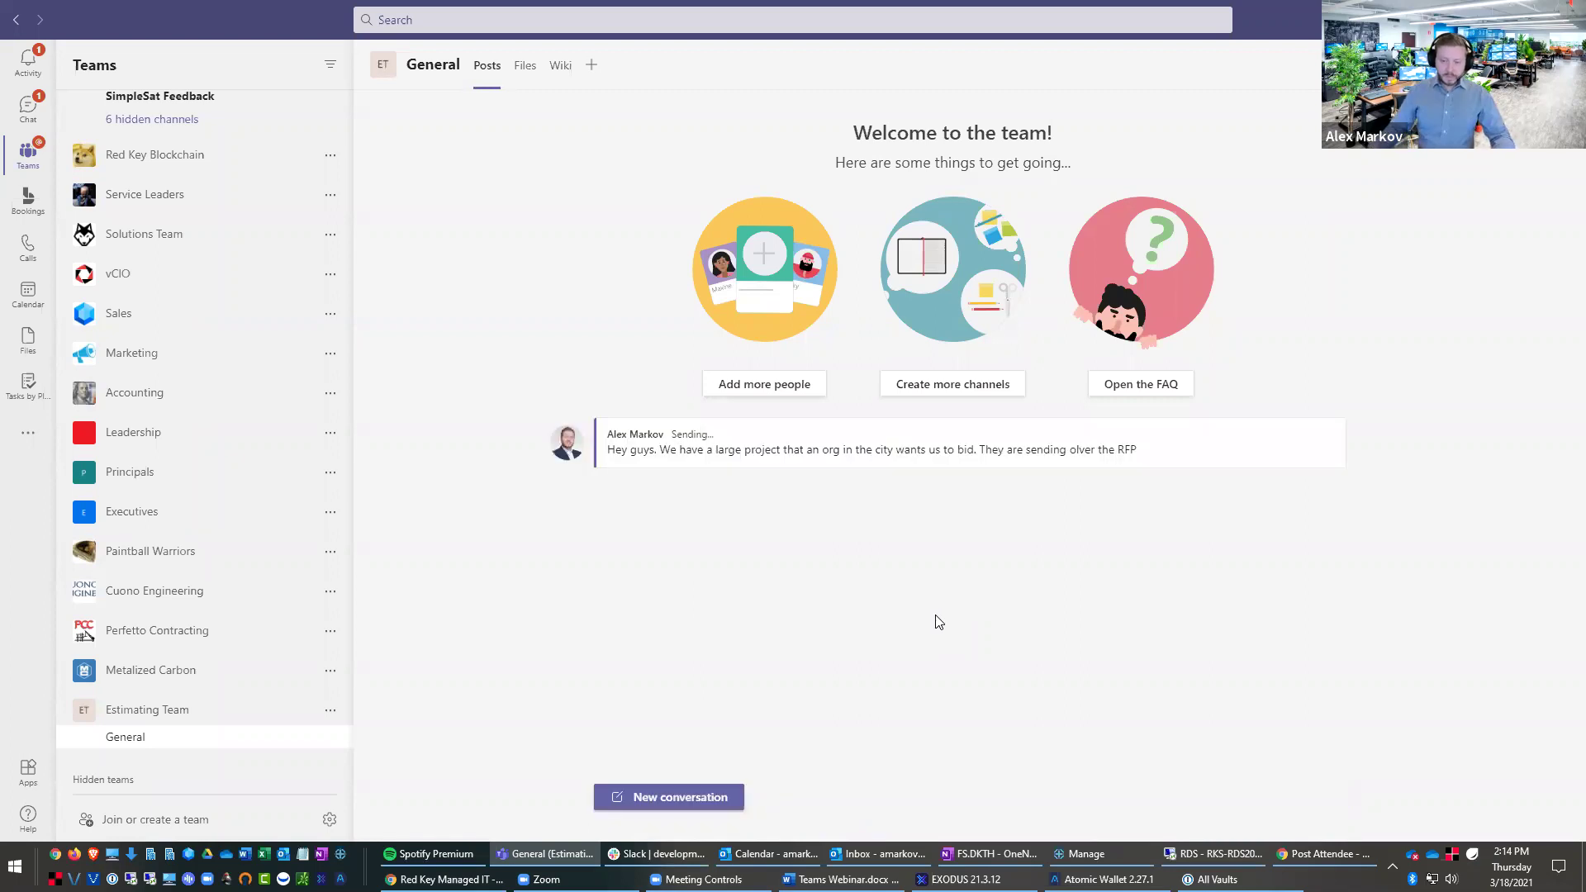
# Step: Edit the posted message to correct "olver" to "over"
pyautogui.moveTo(1201, 431)
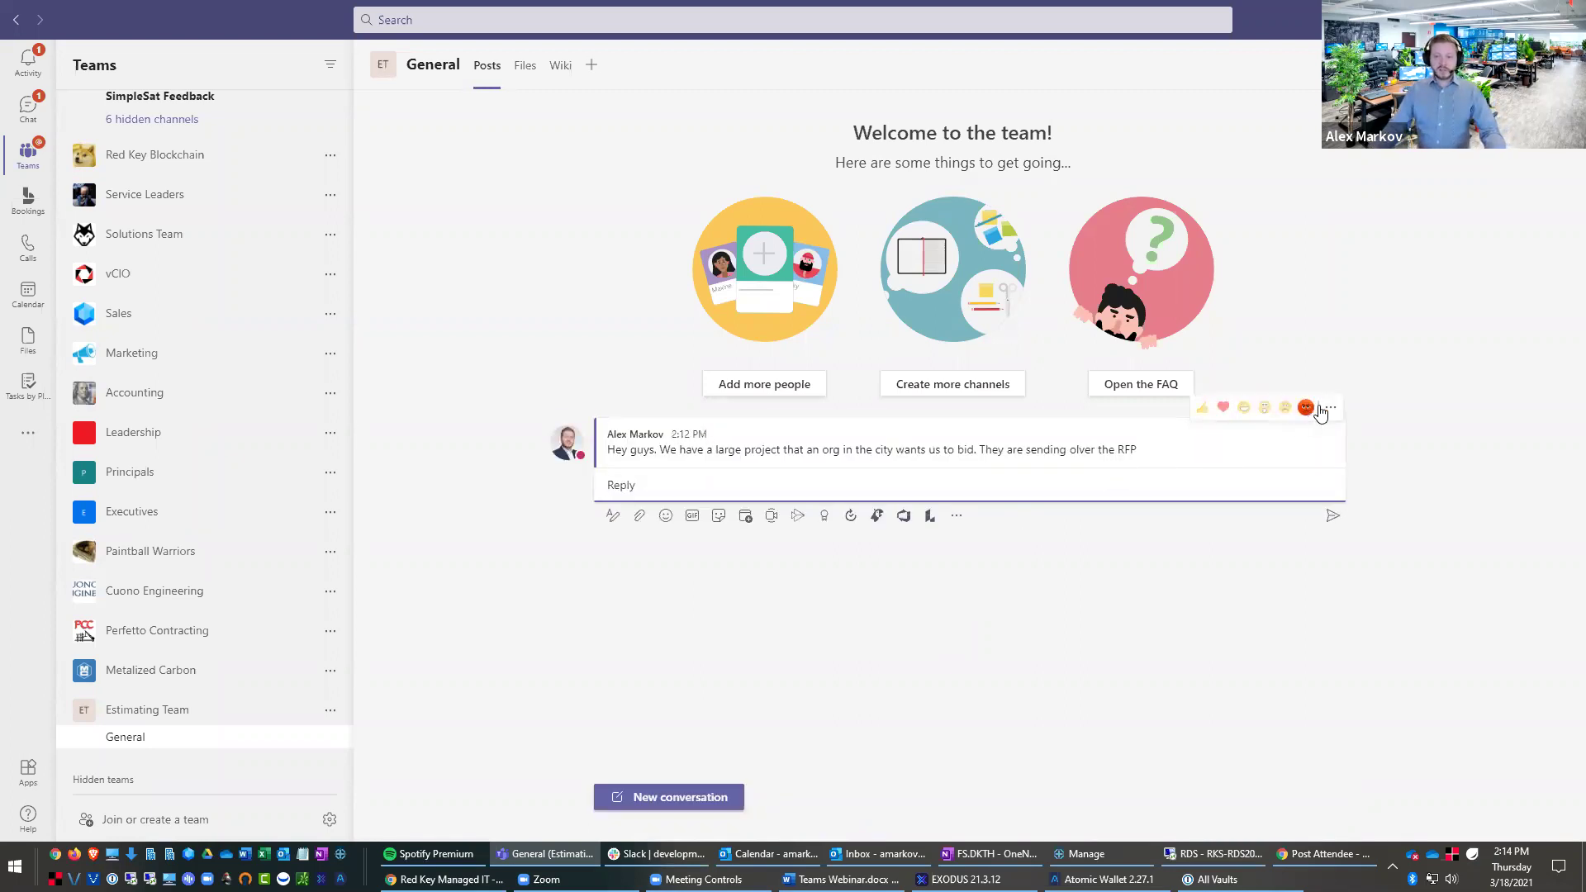
pyautogui.click(1333, 413)
pyautogui.click(1279, 469)
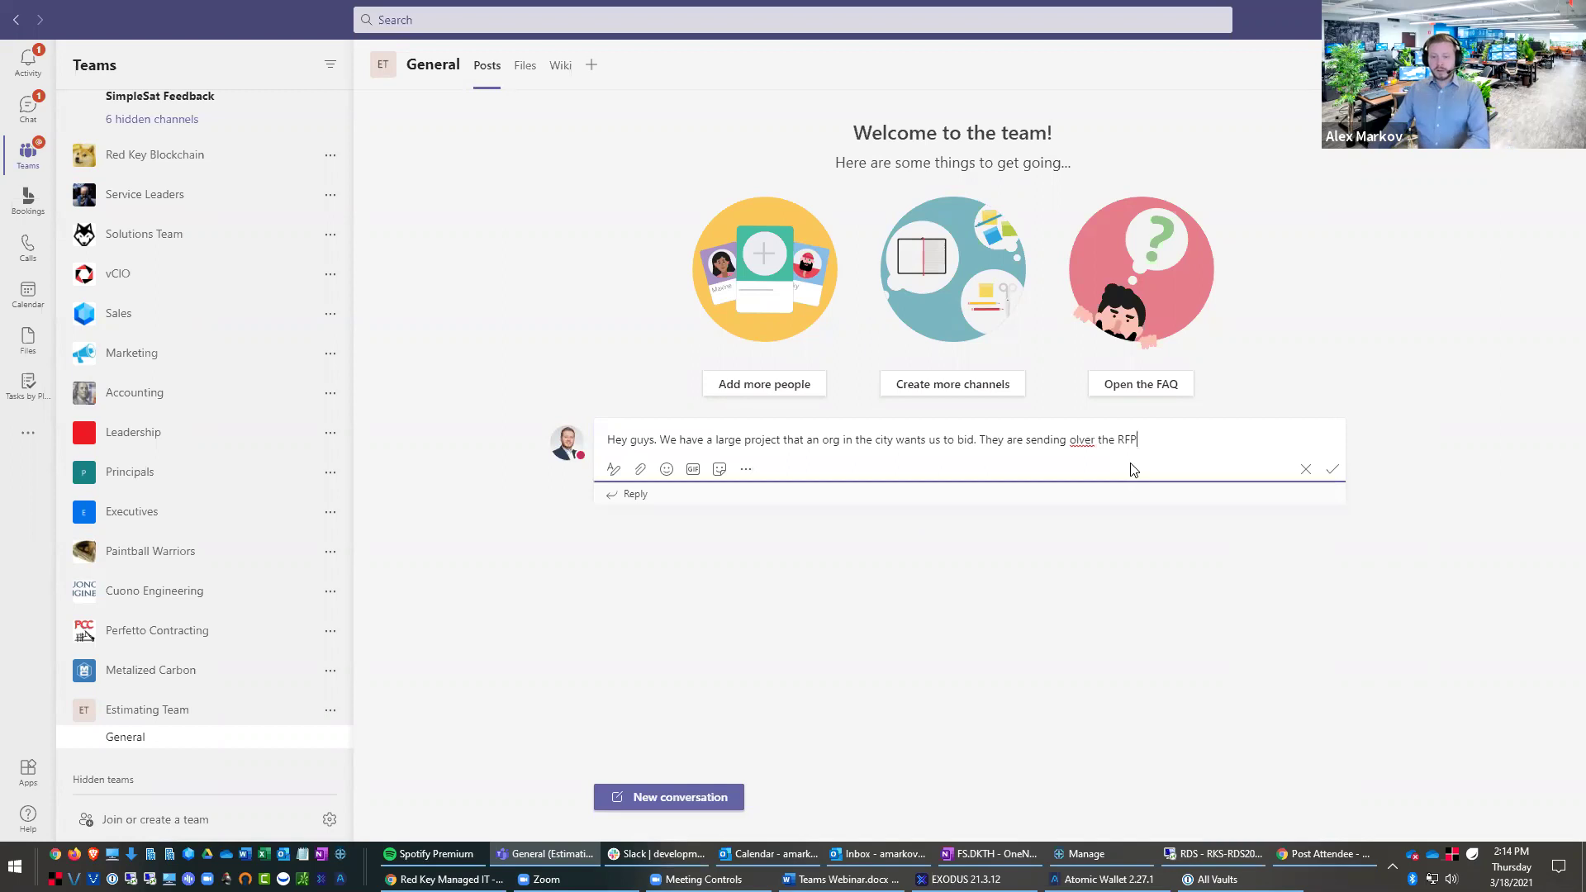
pyautogui.click(1092, 494)
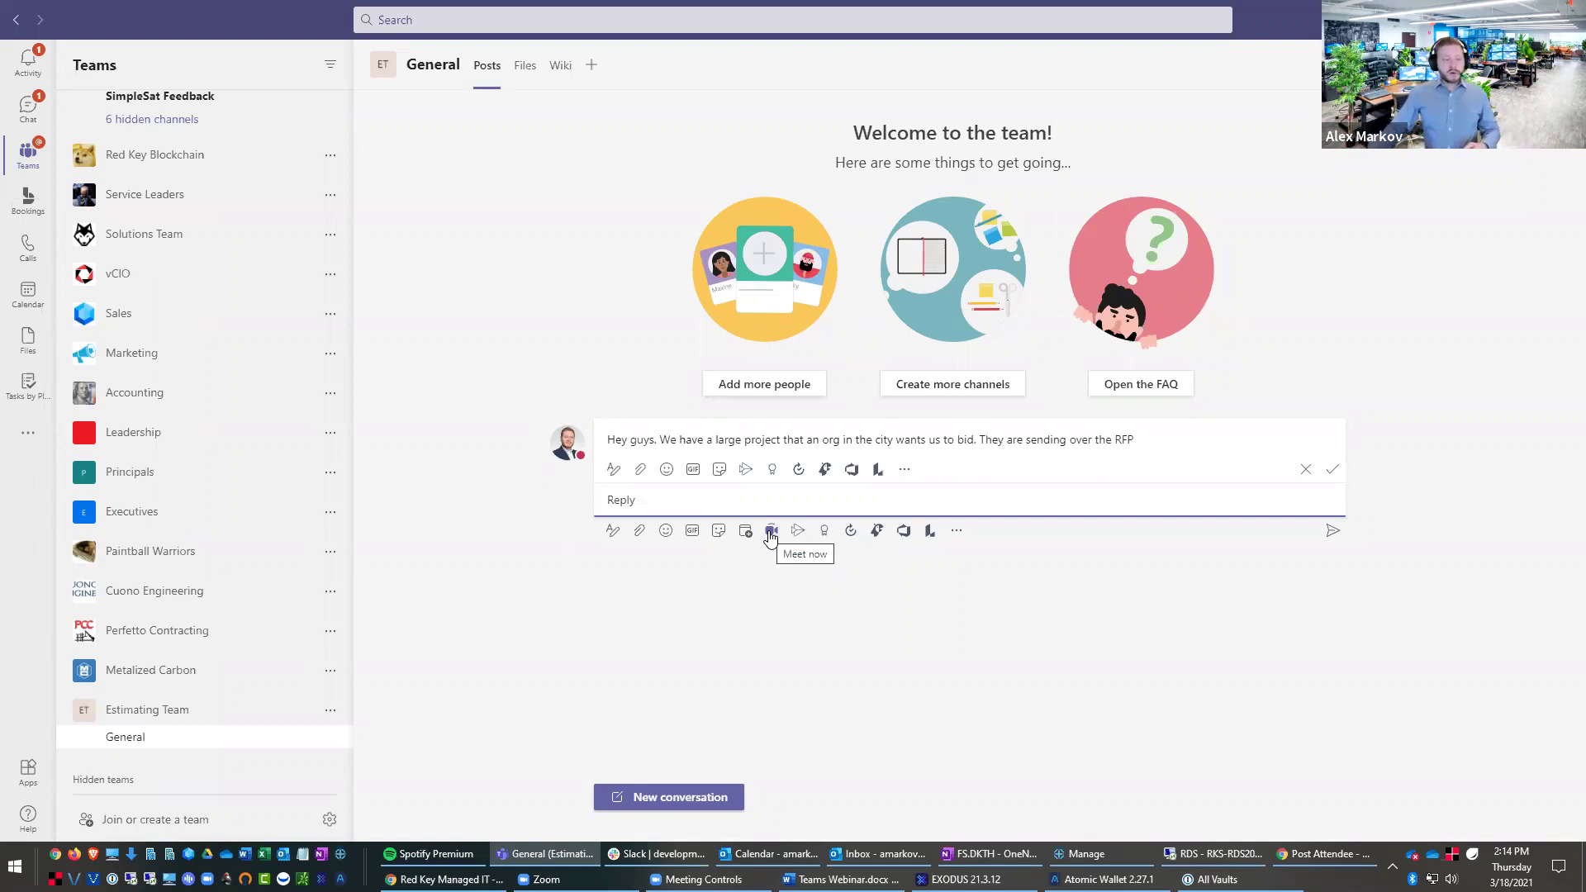
# Step: Start and join an instant channel meeting from the thread's reply, dismiss the invitation options, and leave the meeting
pyautogui.click(770, 531)
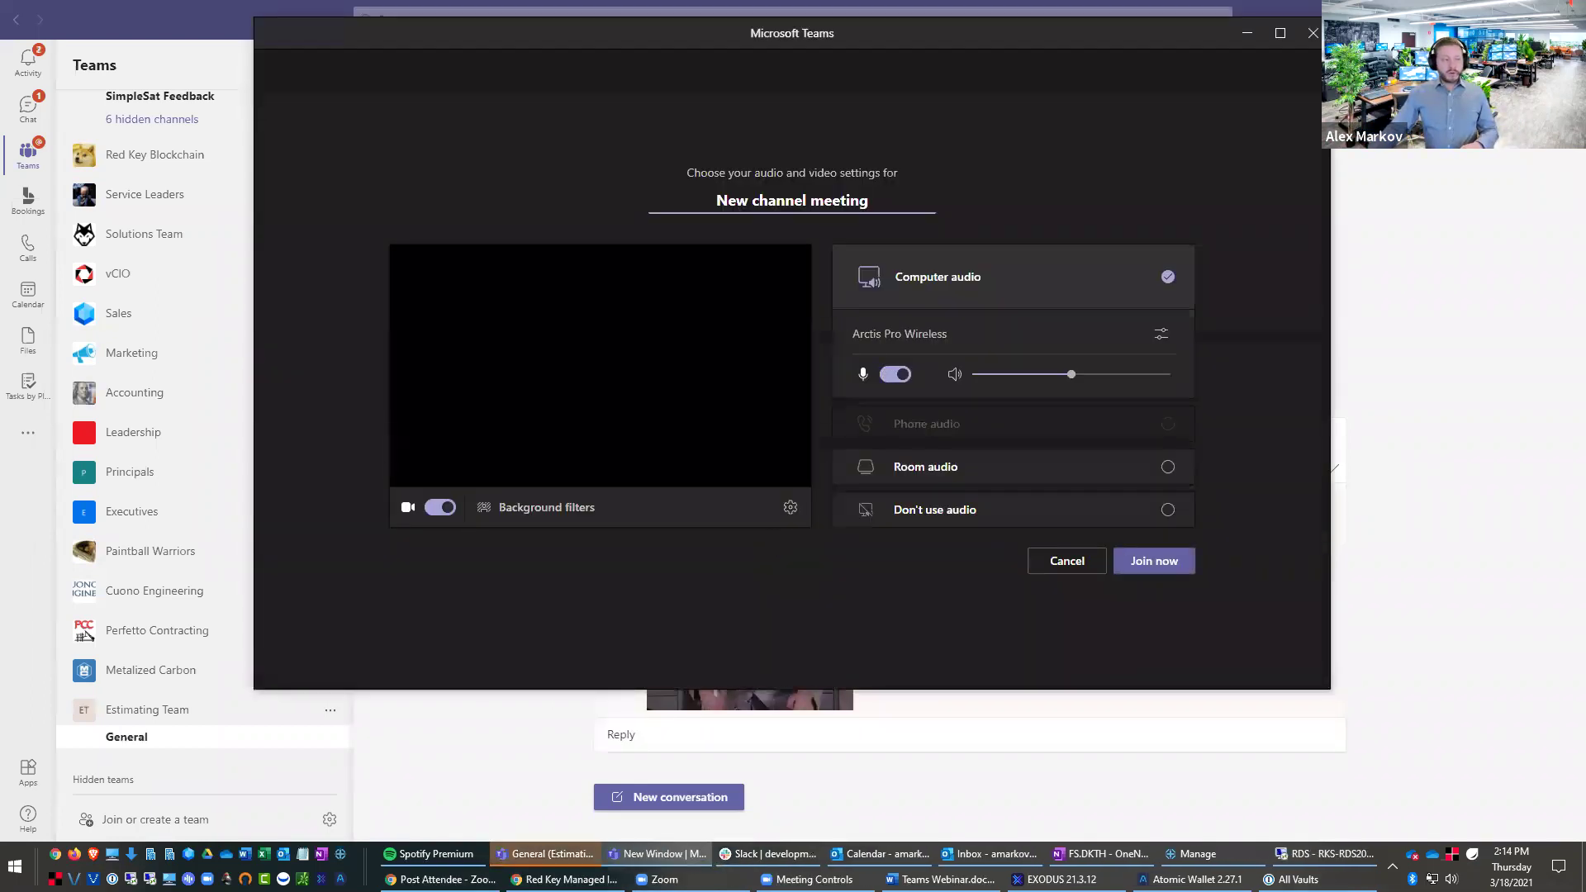
pyautogui.click(1150, 559)
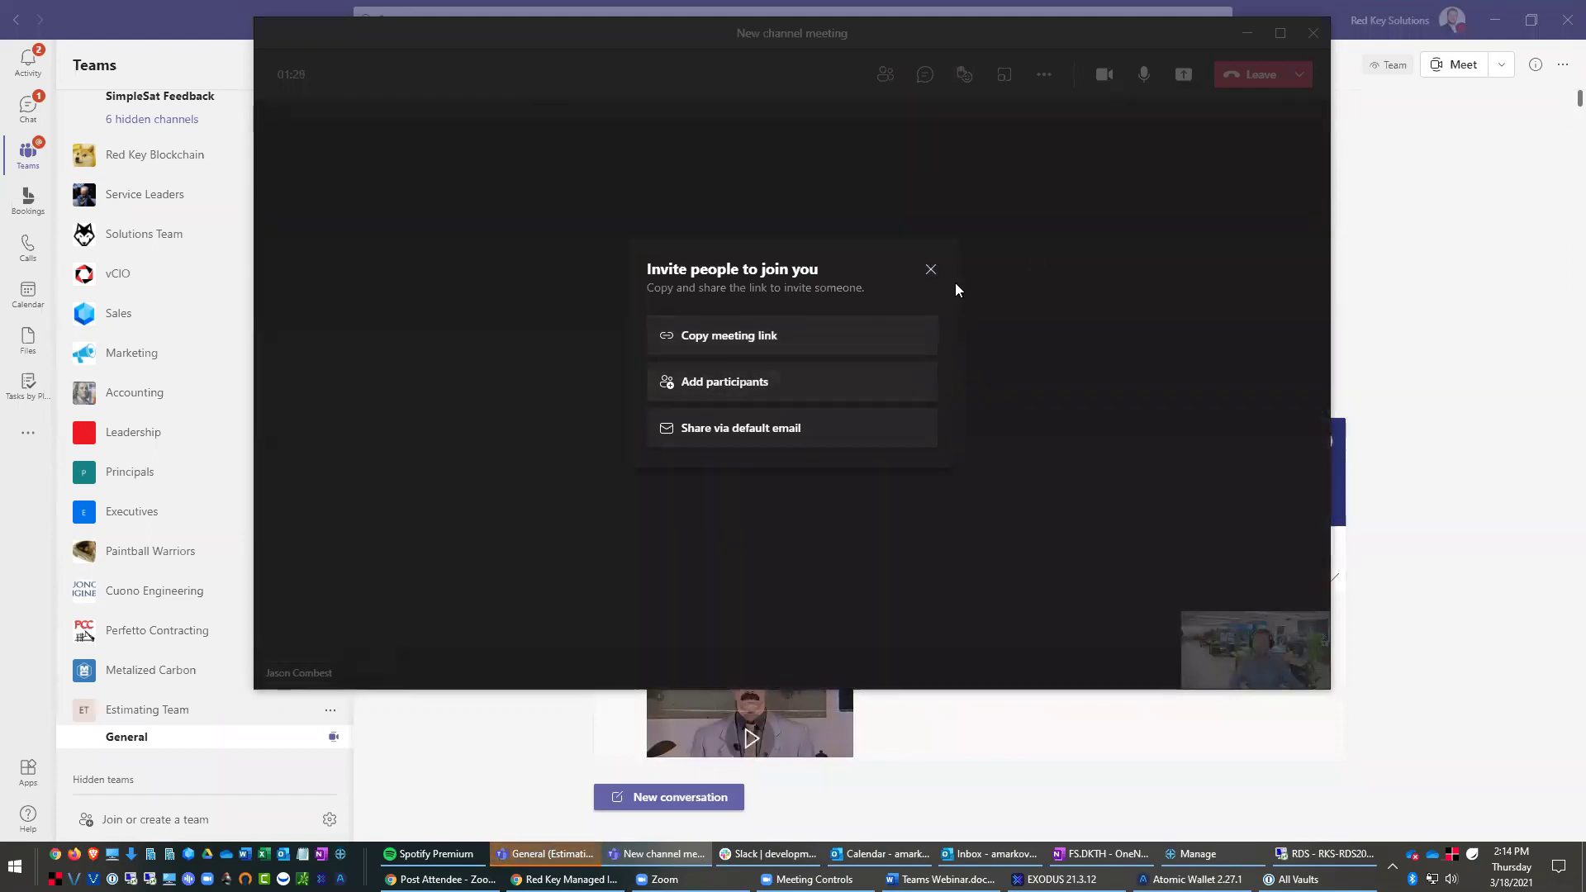
pyautogui.click(931, 271)
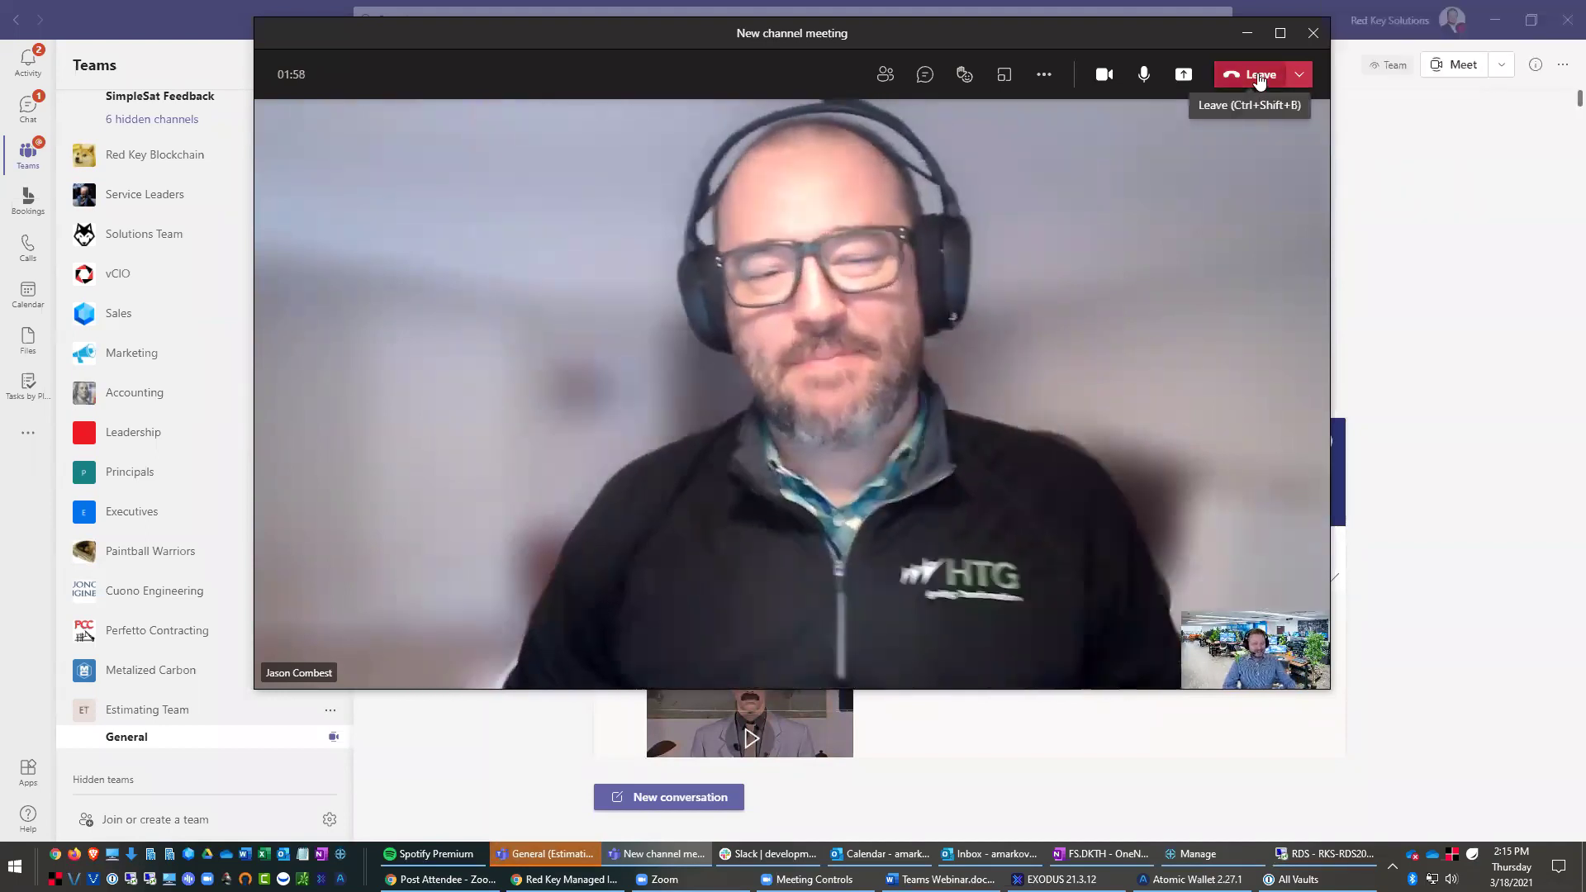
pyautogui.click(1259, 76)
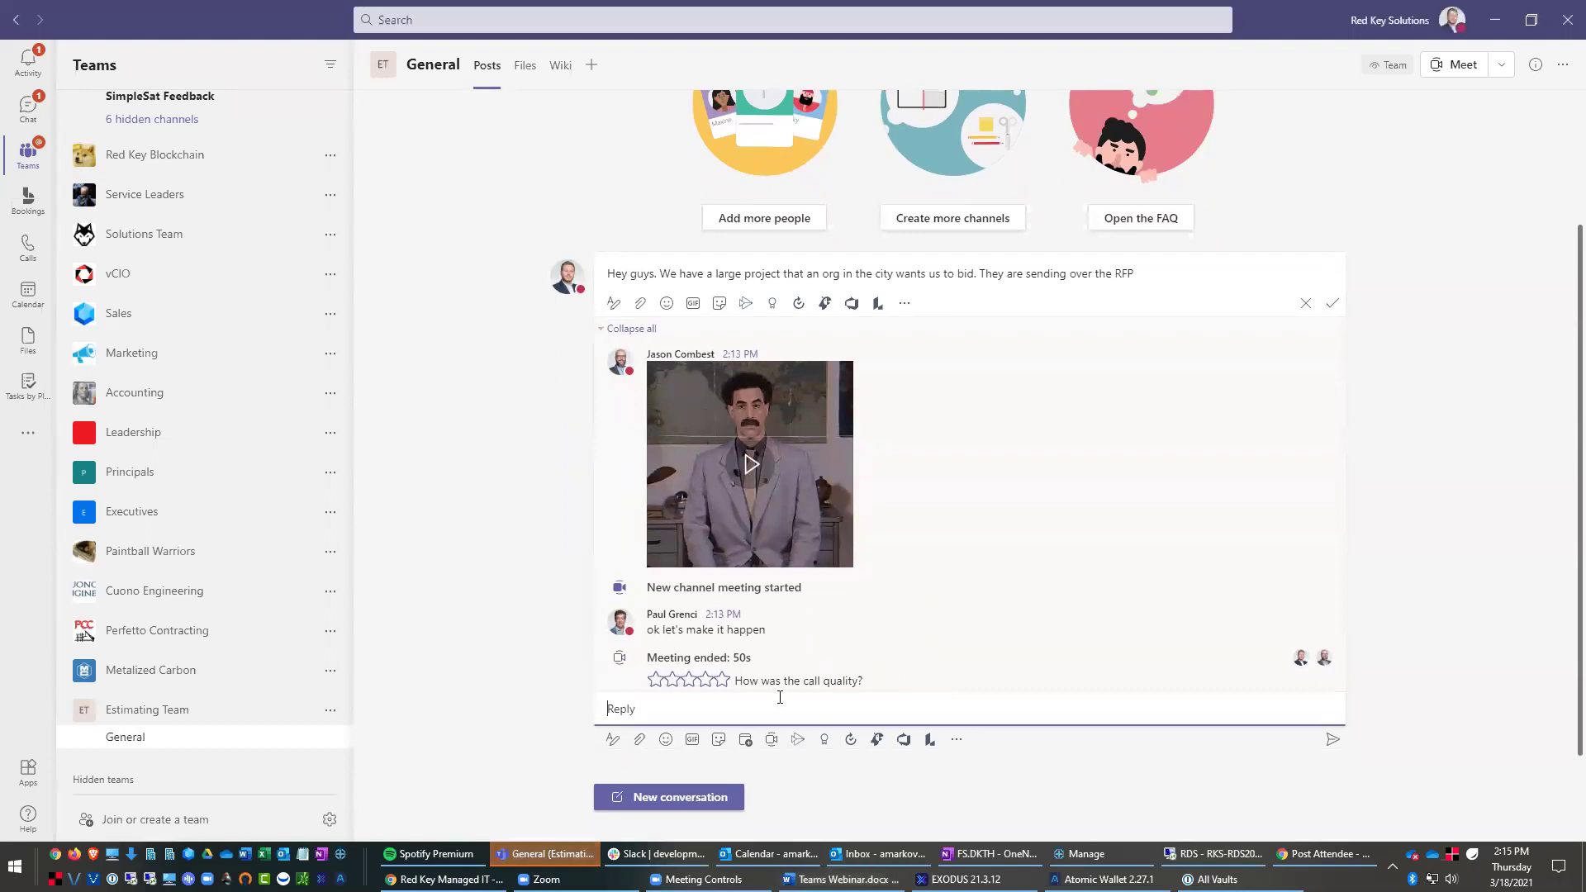
# Step: Reply in the thread mentioning the vCIO: "The RFP came to your inbox. Can you pick the right architect to desgin the solution"
pyautogui.click(780, 697)
pyautogui.write('@jason')
pyautogui.press('Return')
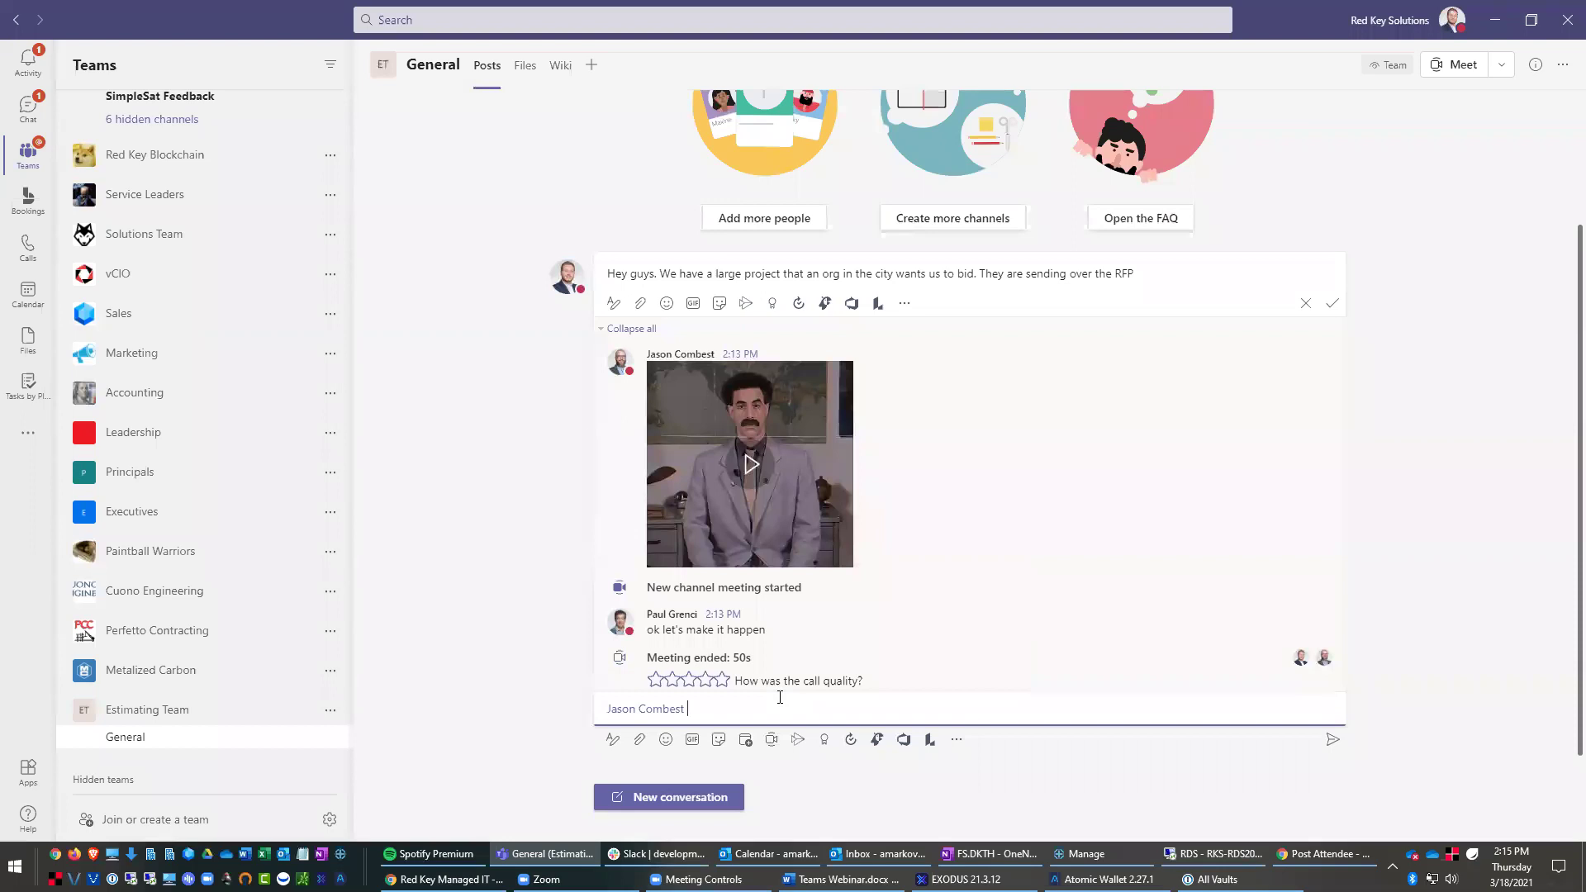
pyautogui.write('The RFP came to your inbox. Can you pick the right architect to desgin the solution')
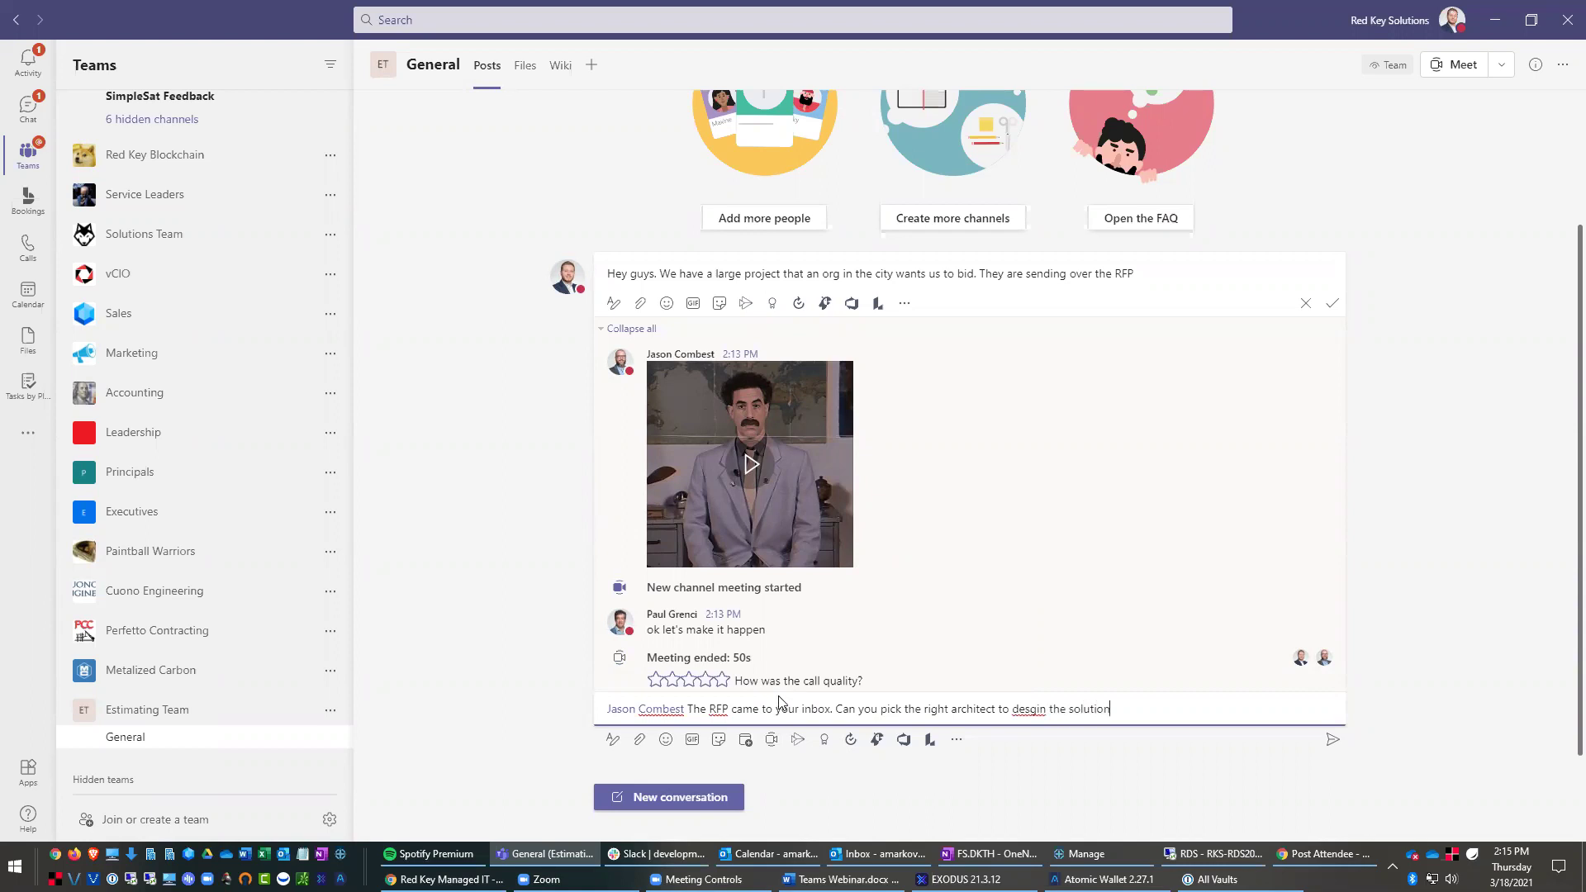
pyautogui.press('Return')
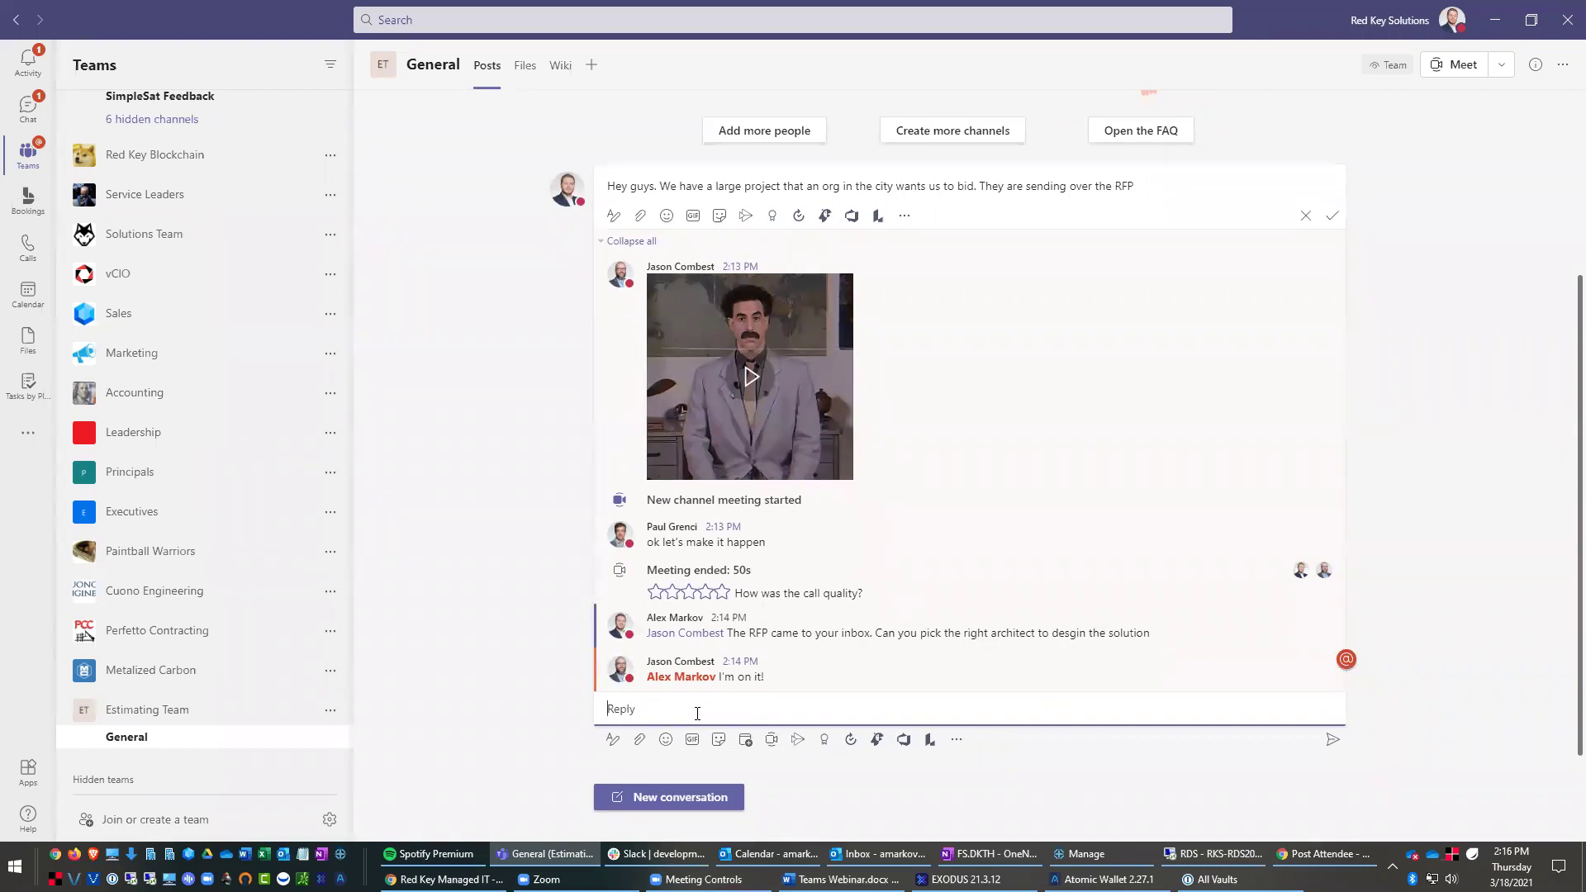
# Step: Send a follow-up reply reading "This is a big project" in the same thread
pyautogui.write('This is a big project')
pyautogui.press('Return')
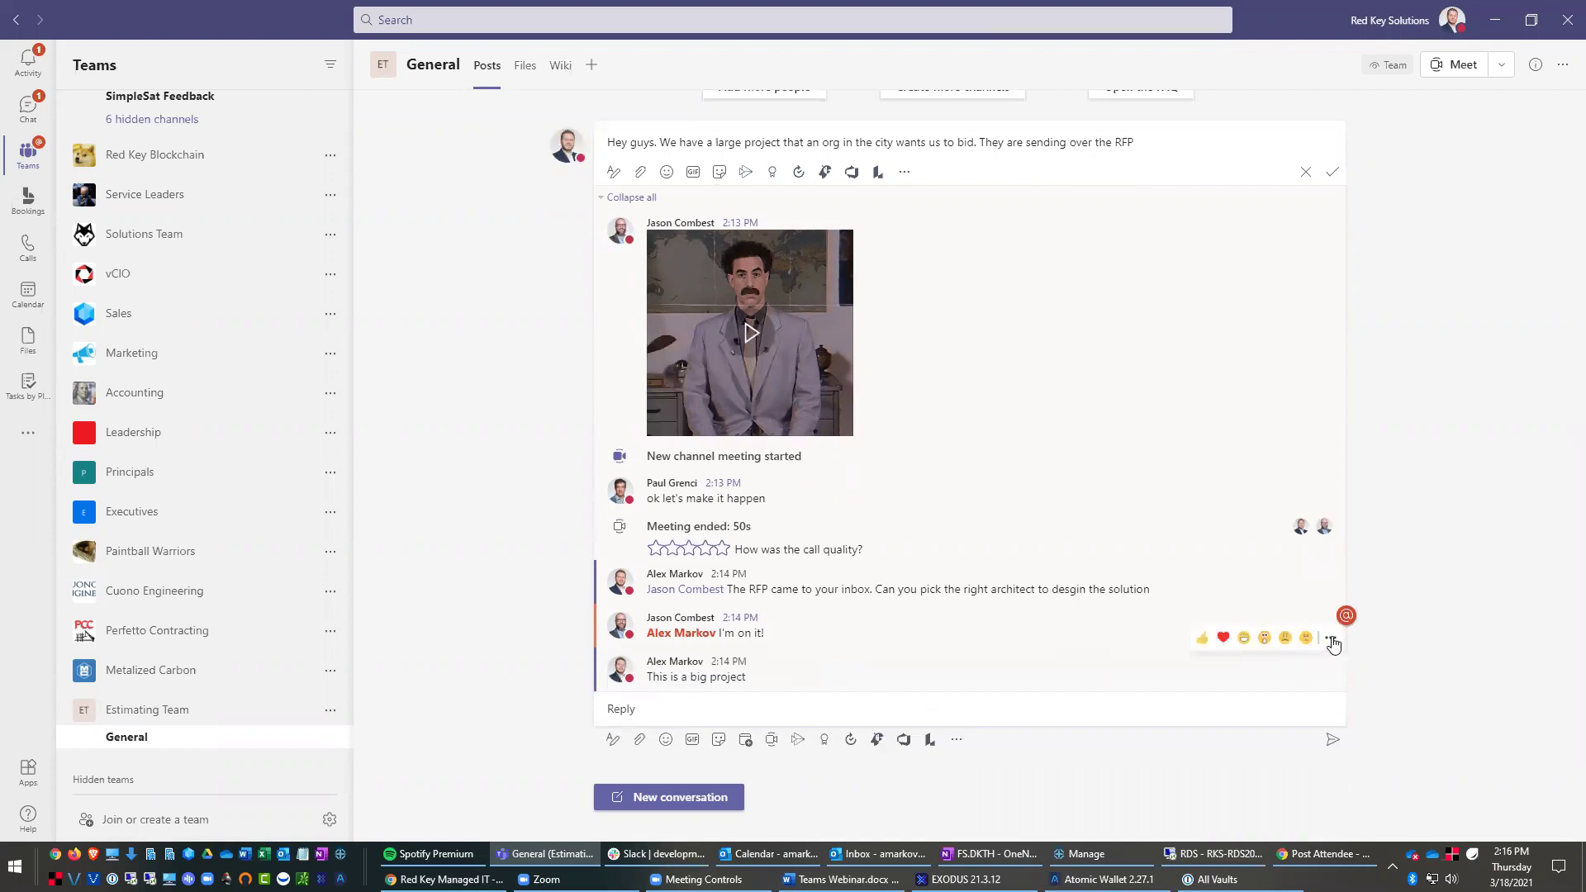
# Step: Examine the message options and additional actions available for the "This is a big project" reply
pyautogui.click(1332, 640)
pyautogui.moveTo(1333, 643)
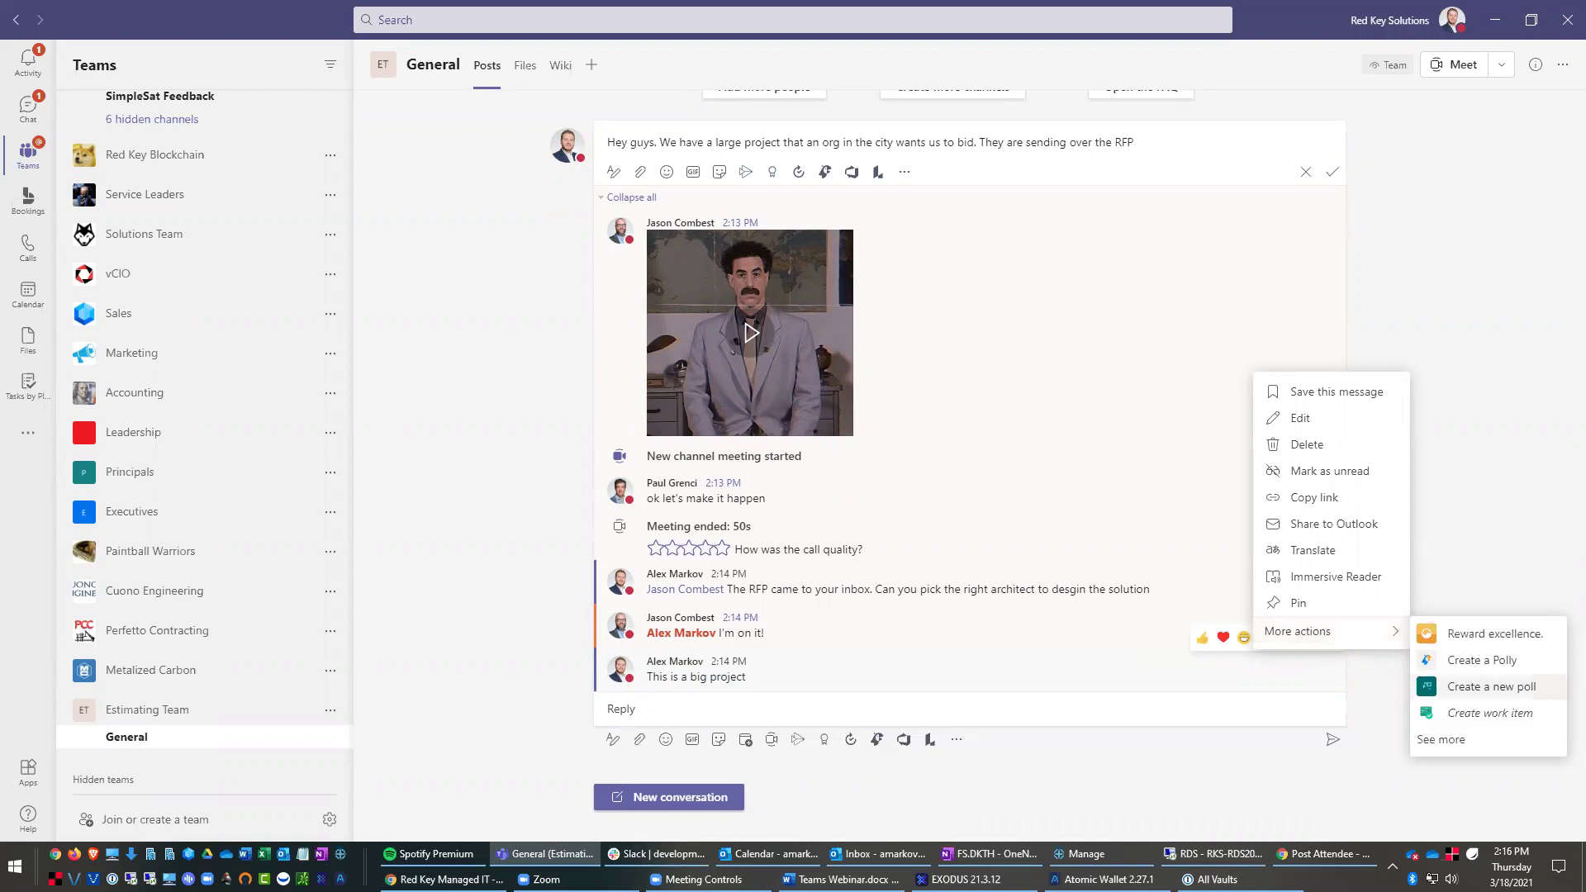
pyautogui.hotkey('alt', 'Tab')
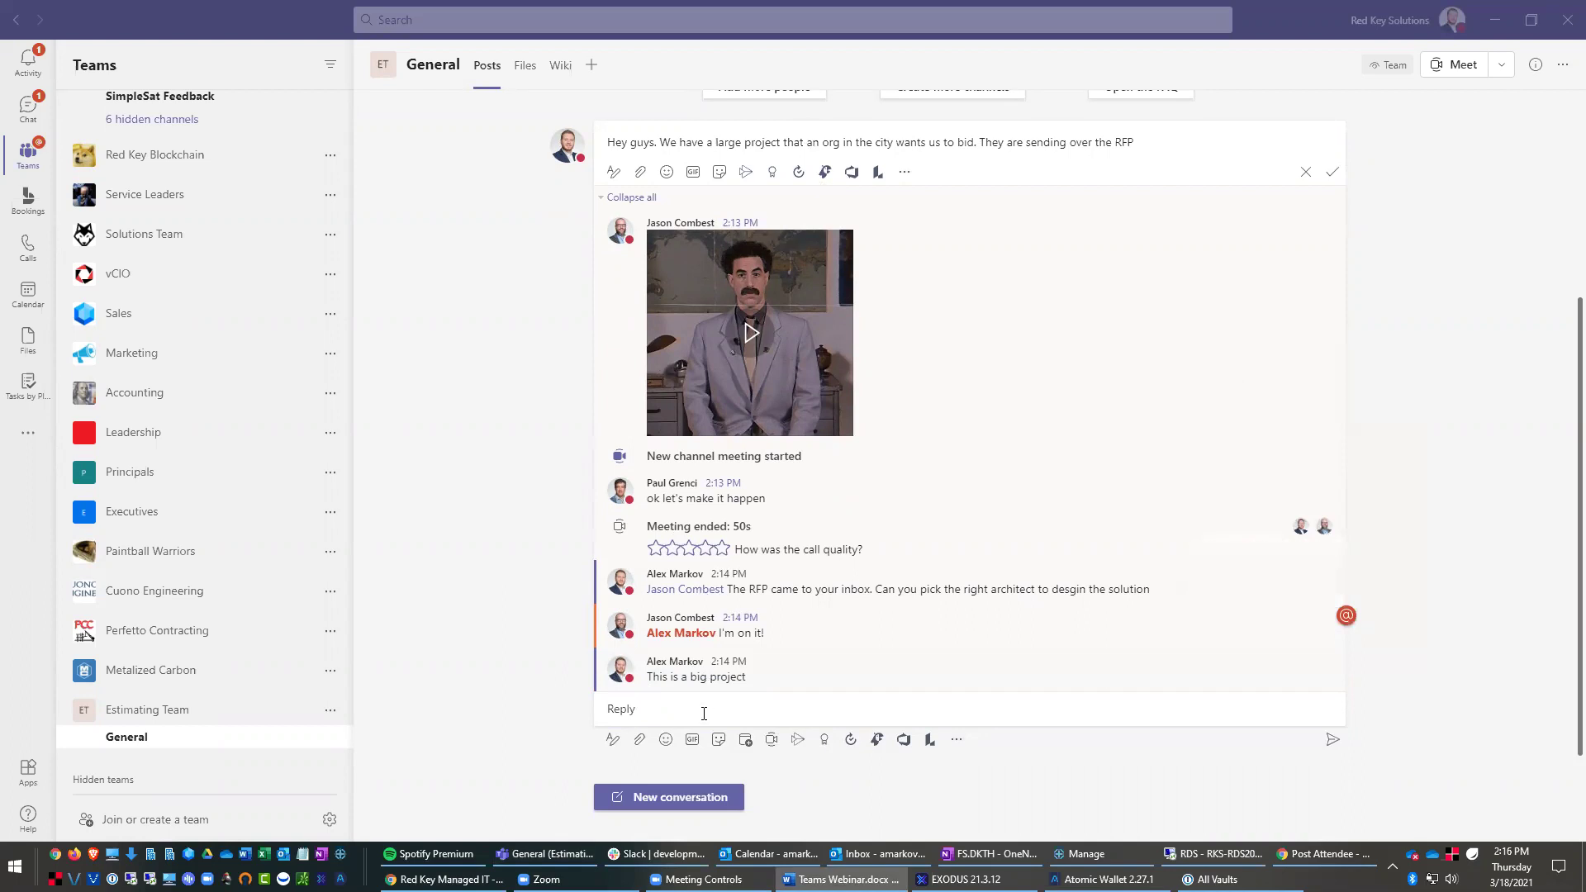
# Step: Post a new conversation in the General channel reading "We have a project in Cali thats coming in hot"
pyautogui.click(688, 792)
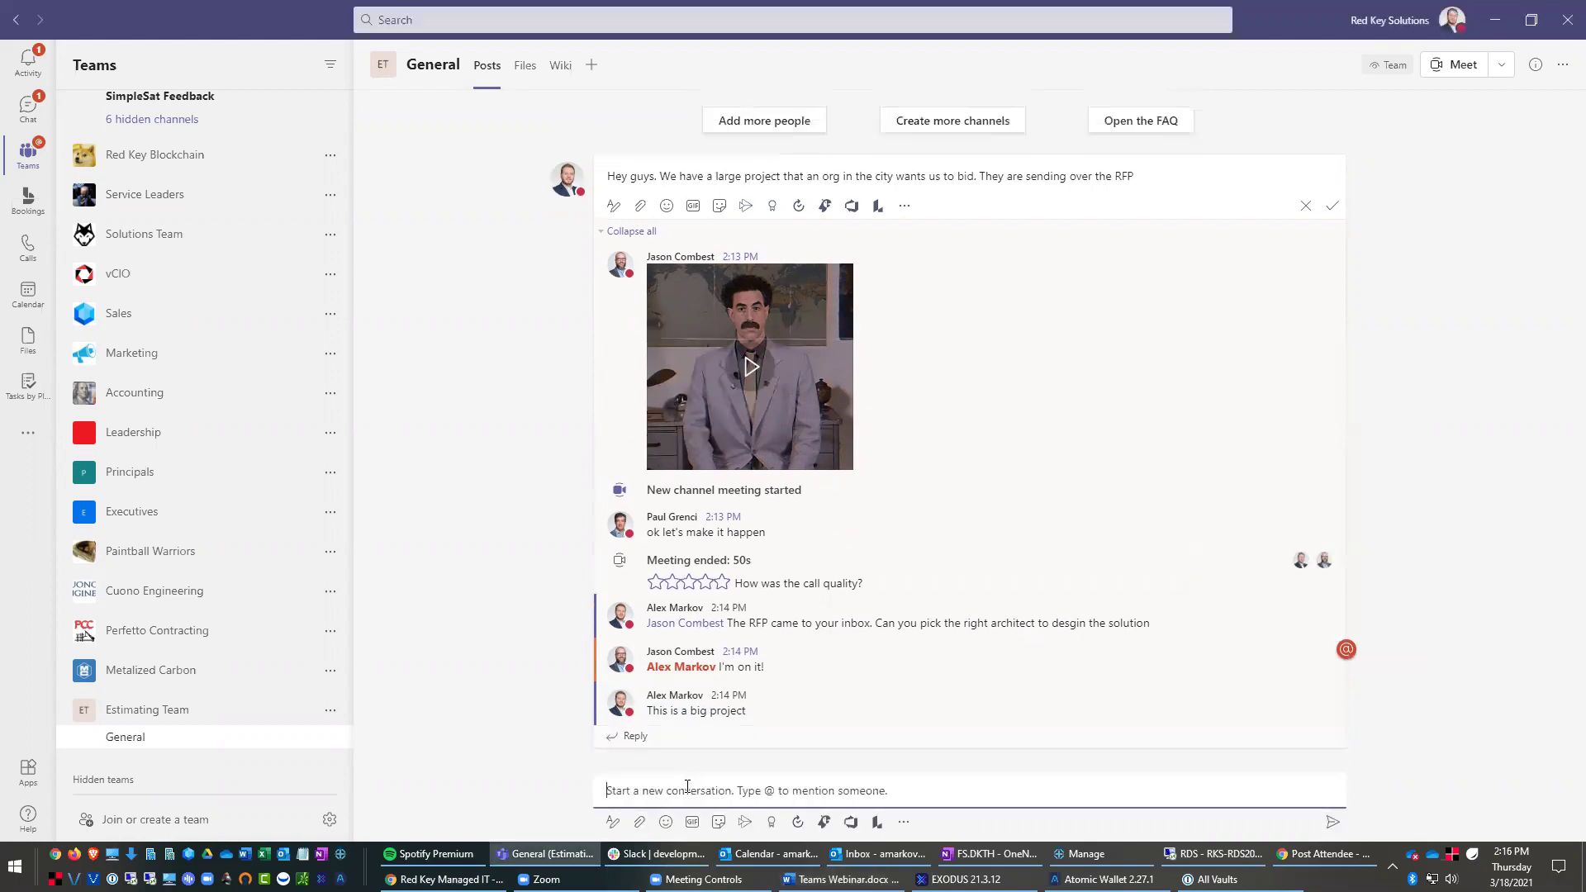
pyautogui.write('We have a project in Cali t')
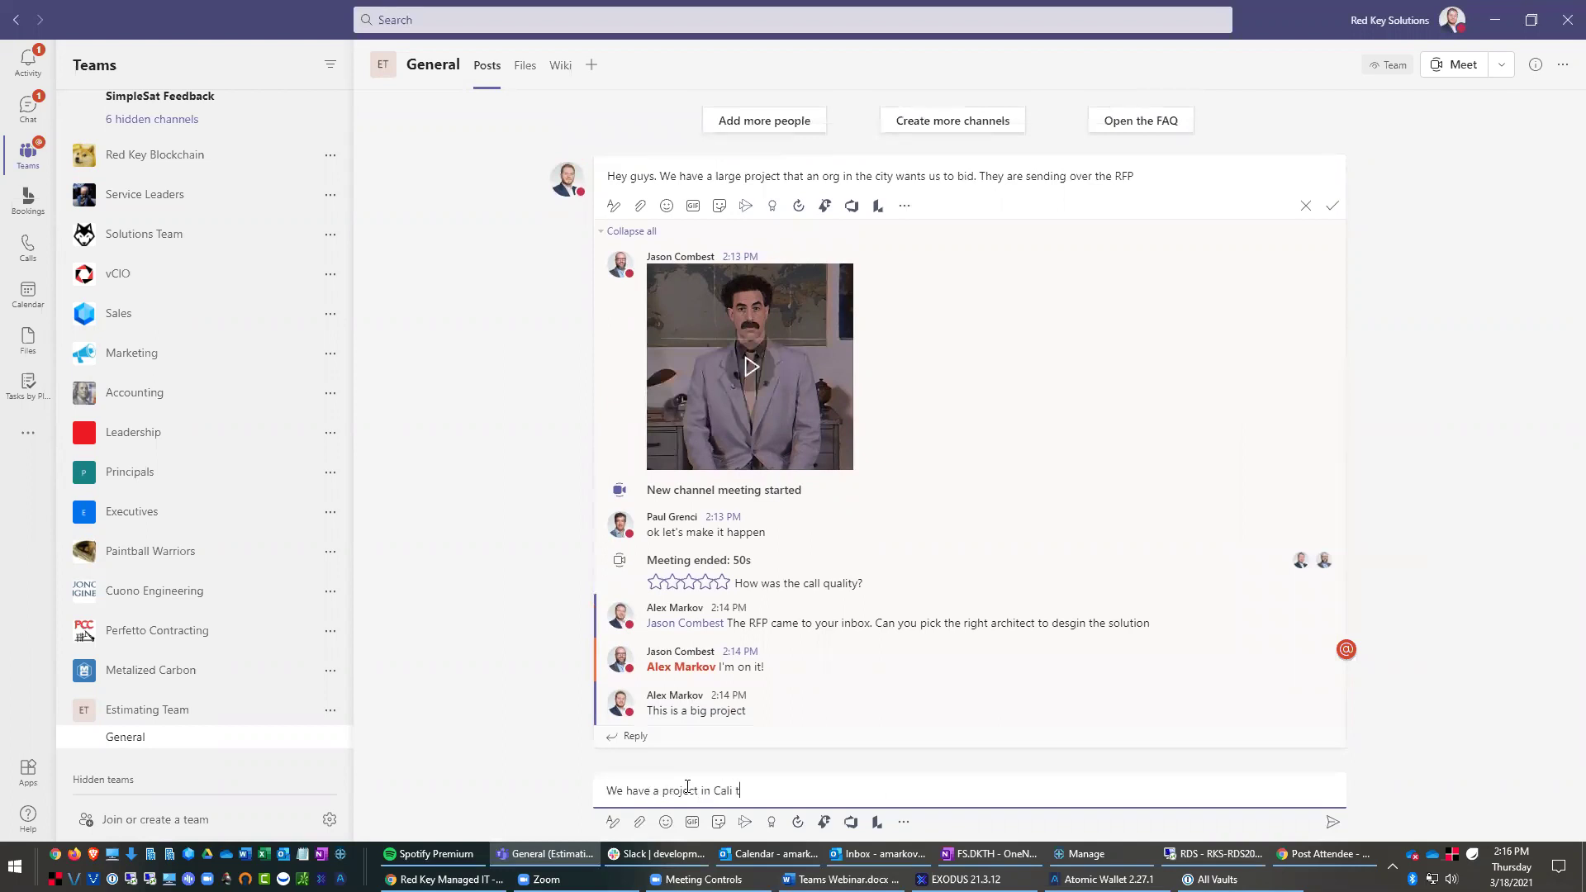
pyautogui.write('hats coming in h')
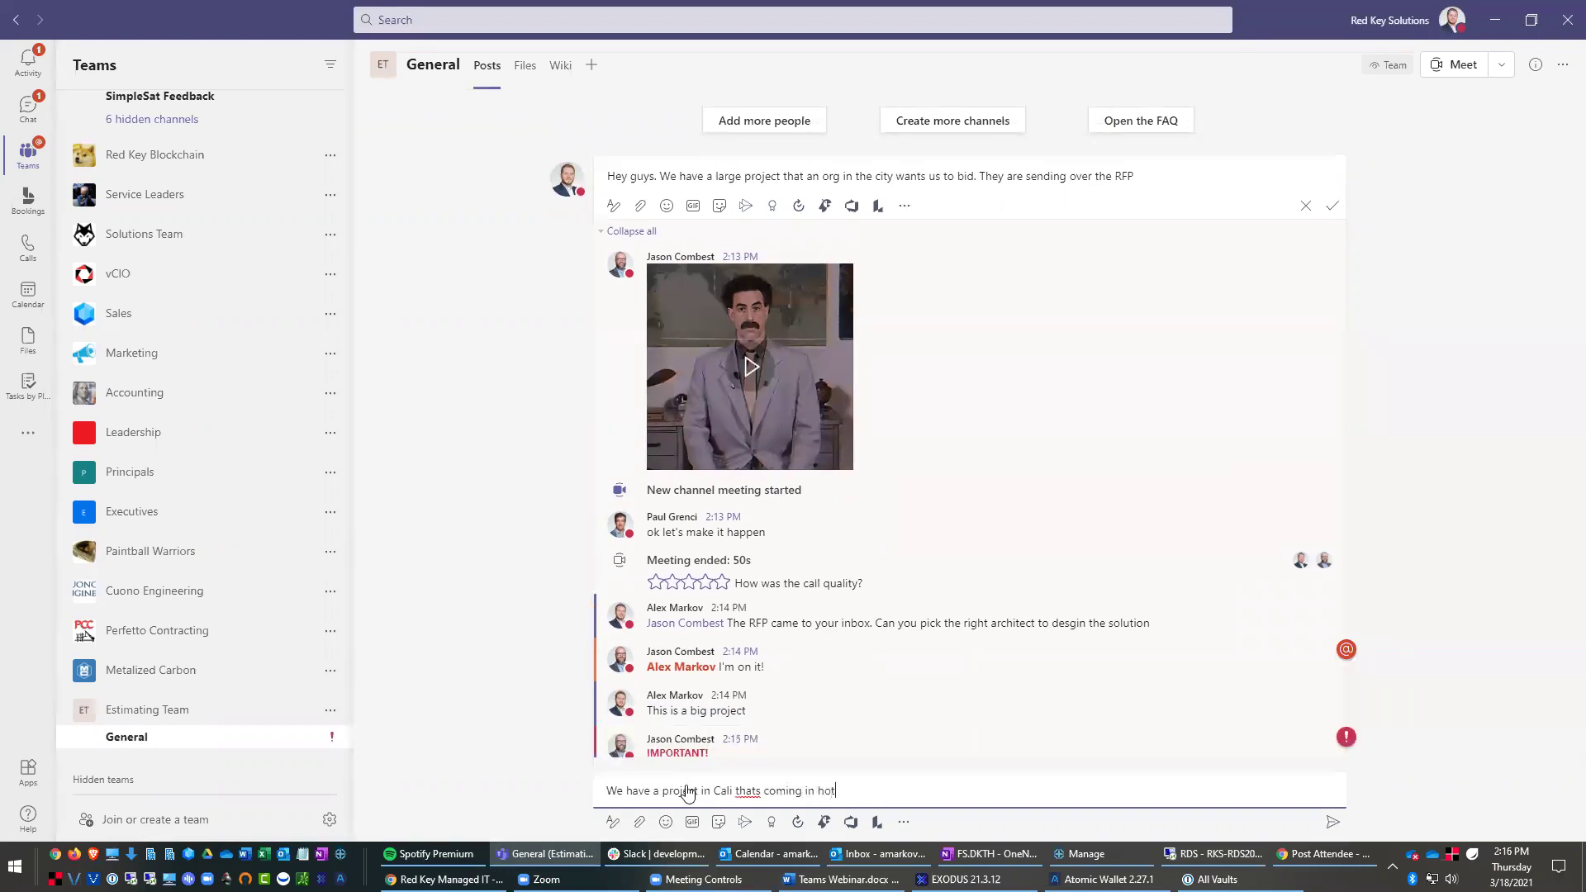
pyautogui.write('ot')
pyautogui.press('Return')
# Step: Reply "This is big" to the Cali project conversation, marking the reply as important
pyautogui.click(692, 712)
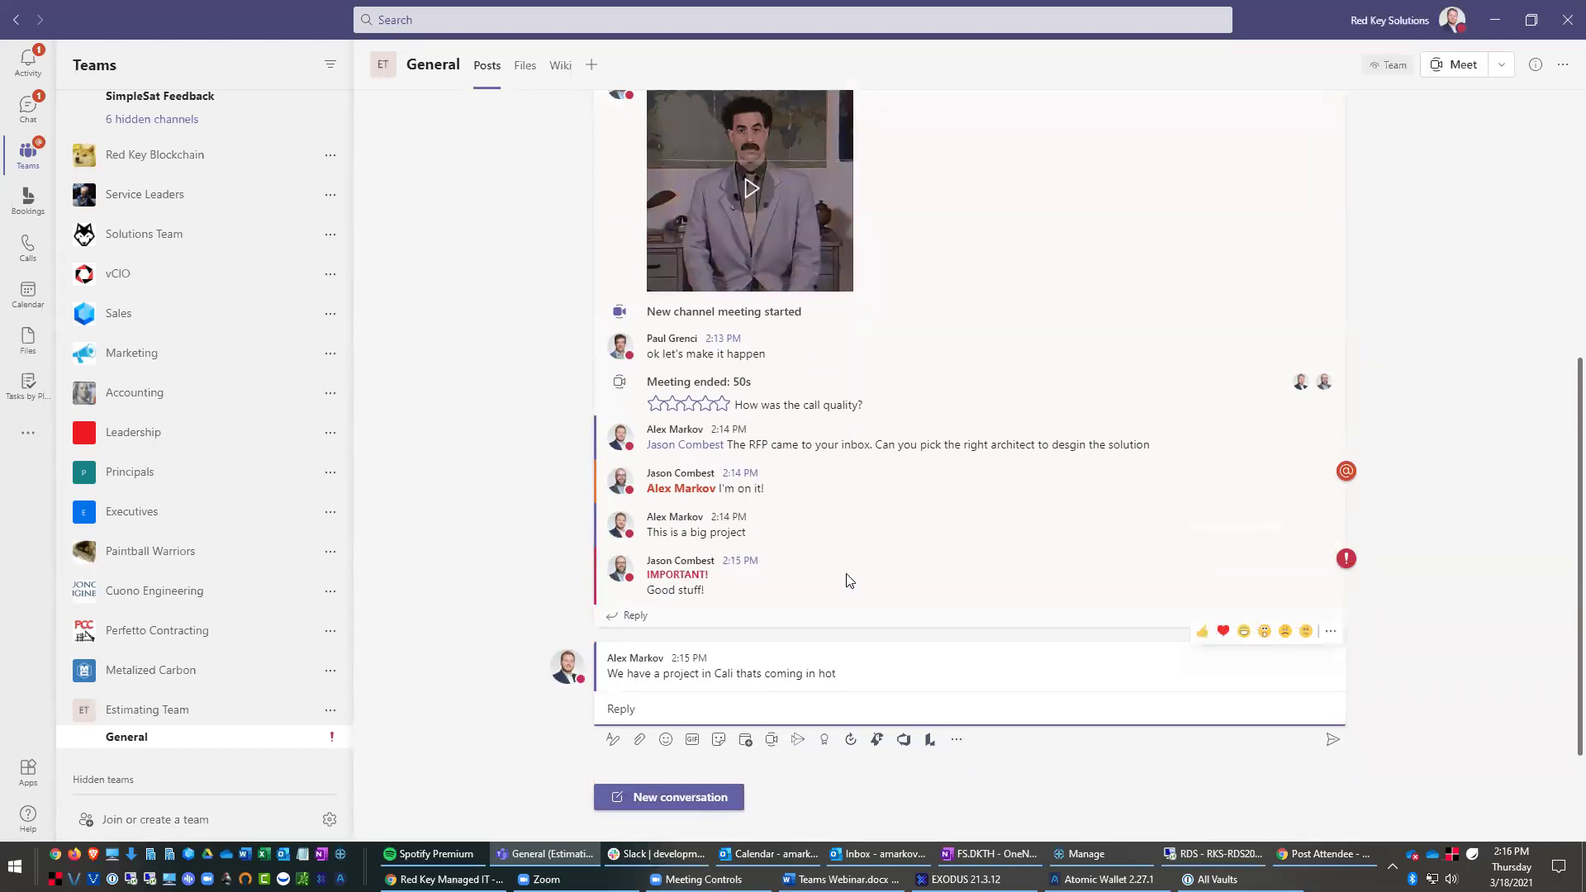
pyautogui.click(873, 683)
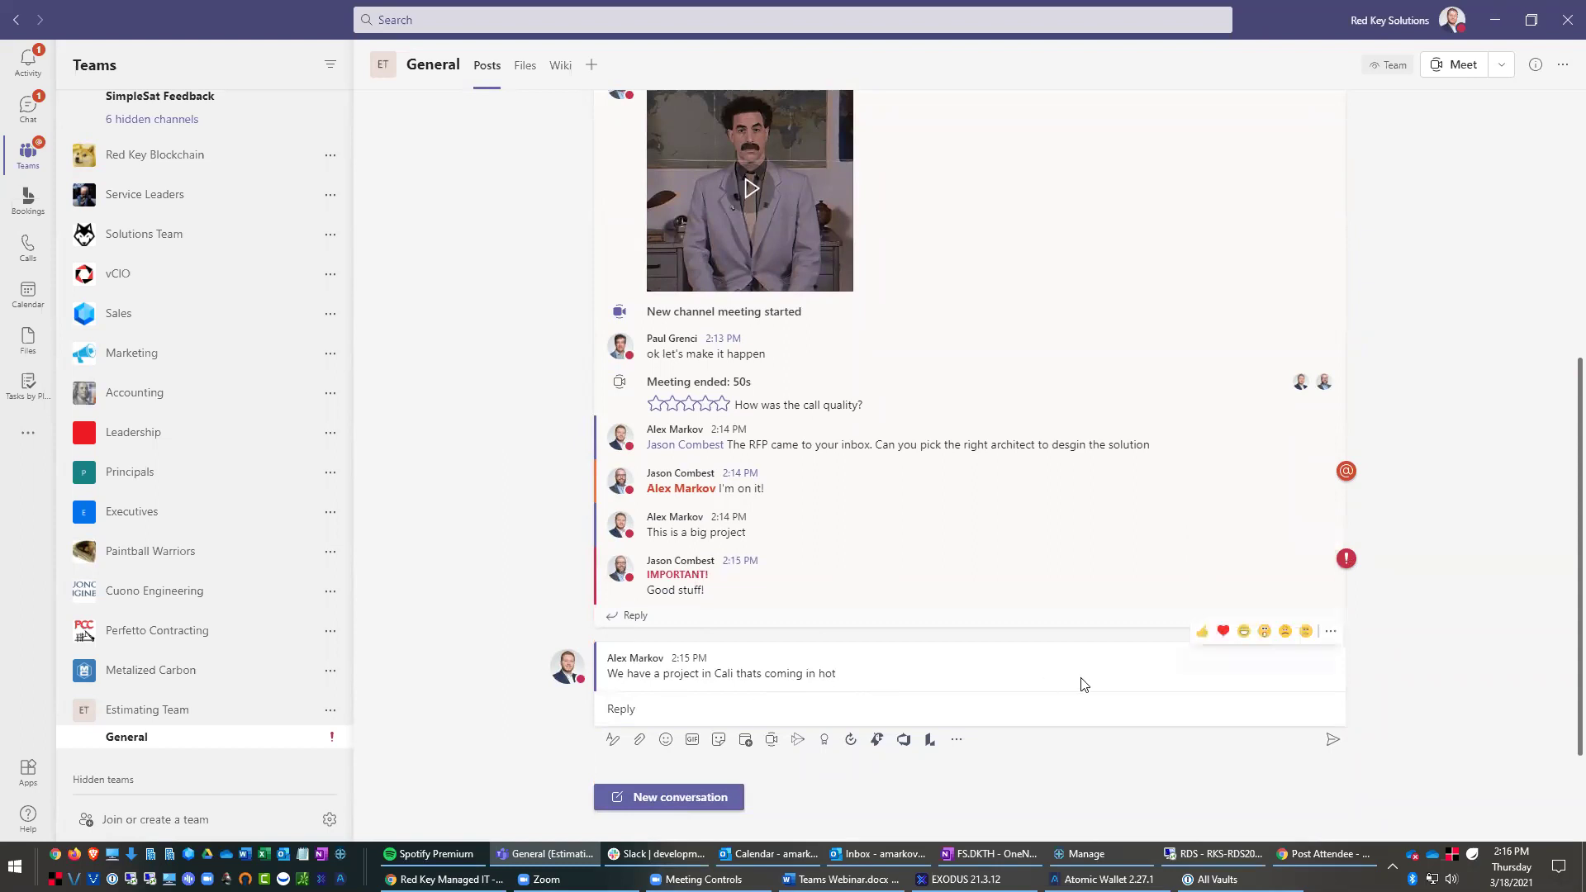
pyautogui.click(963, 722)
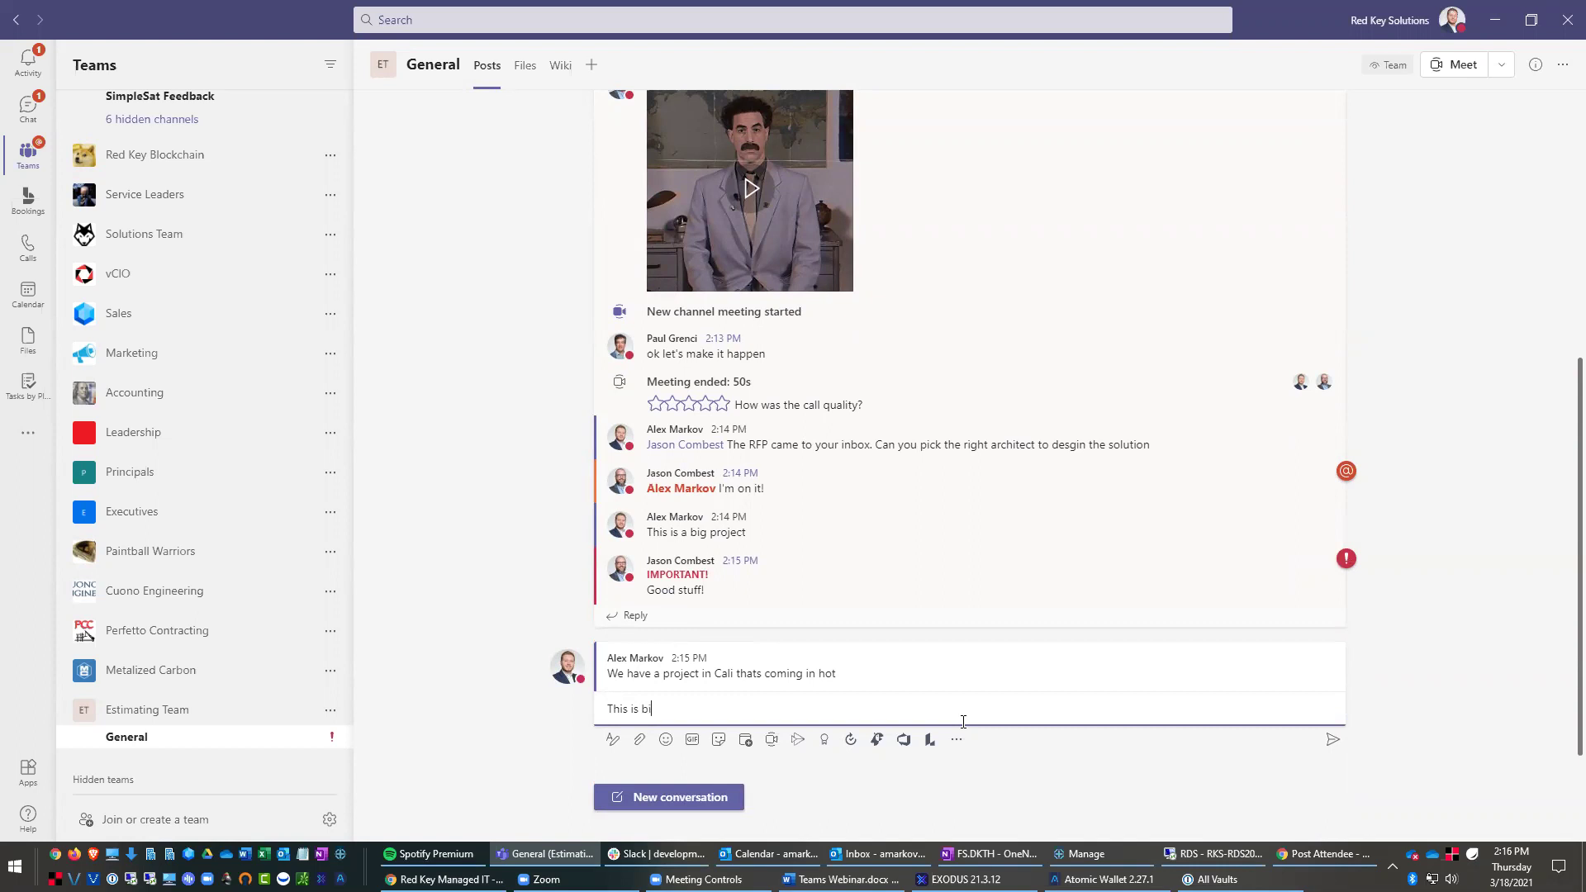
pyautogui.press('Return')
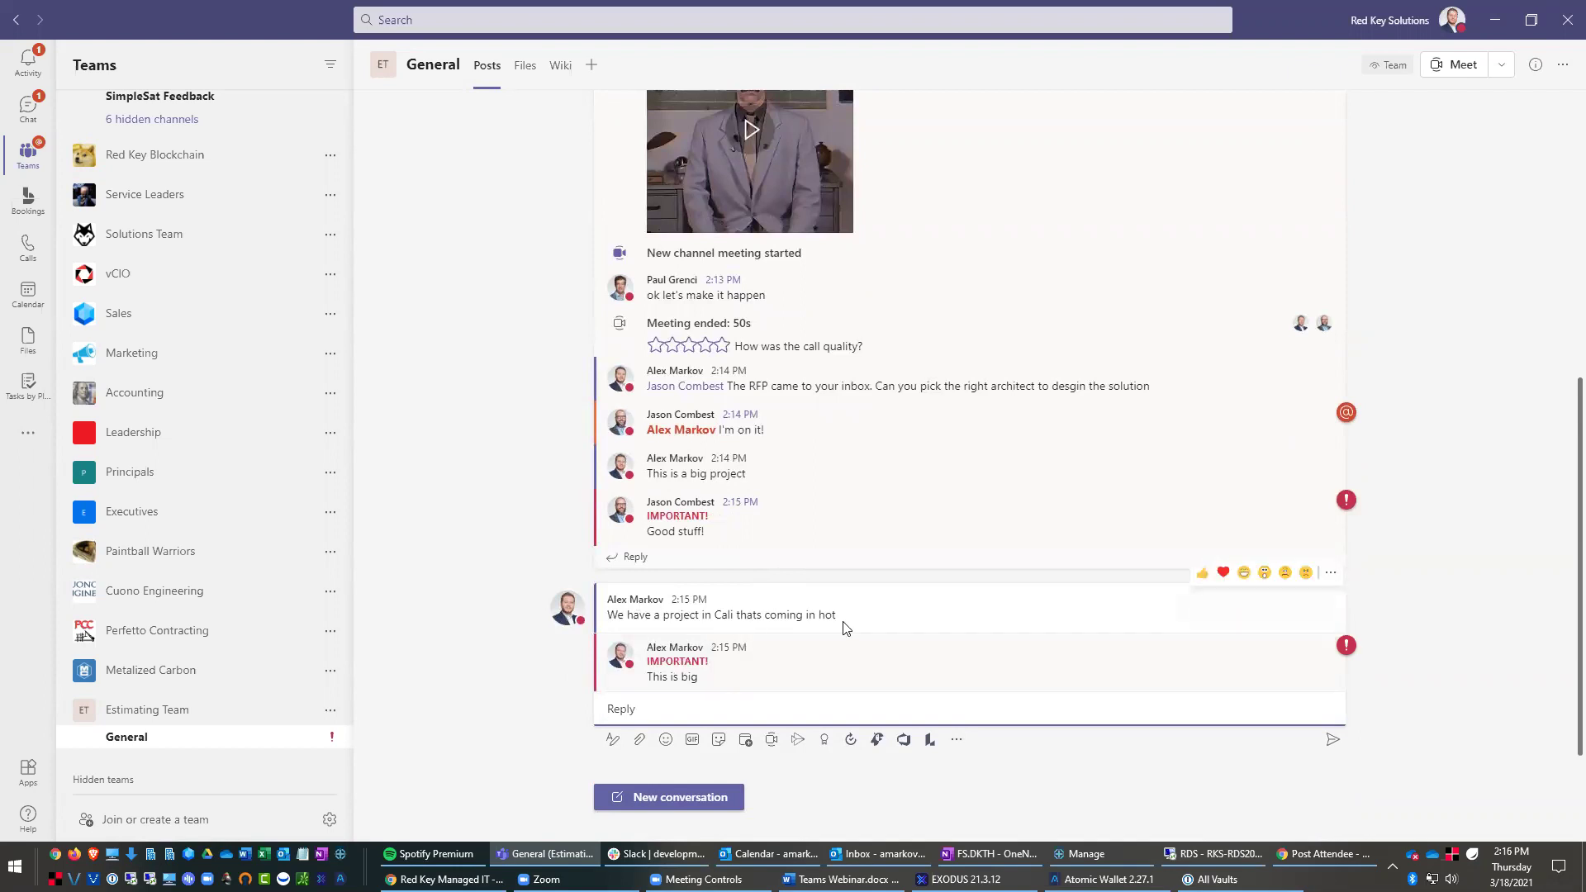
# Step: Compare the city RFP conversation with the separate Cali project conversation in the General channel
pyautogui.moveTo(832, 628); pyautogui.dragTo(590, 626)
pyautogui.scroll(4, 698, 481)
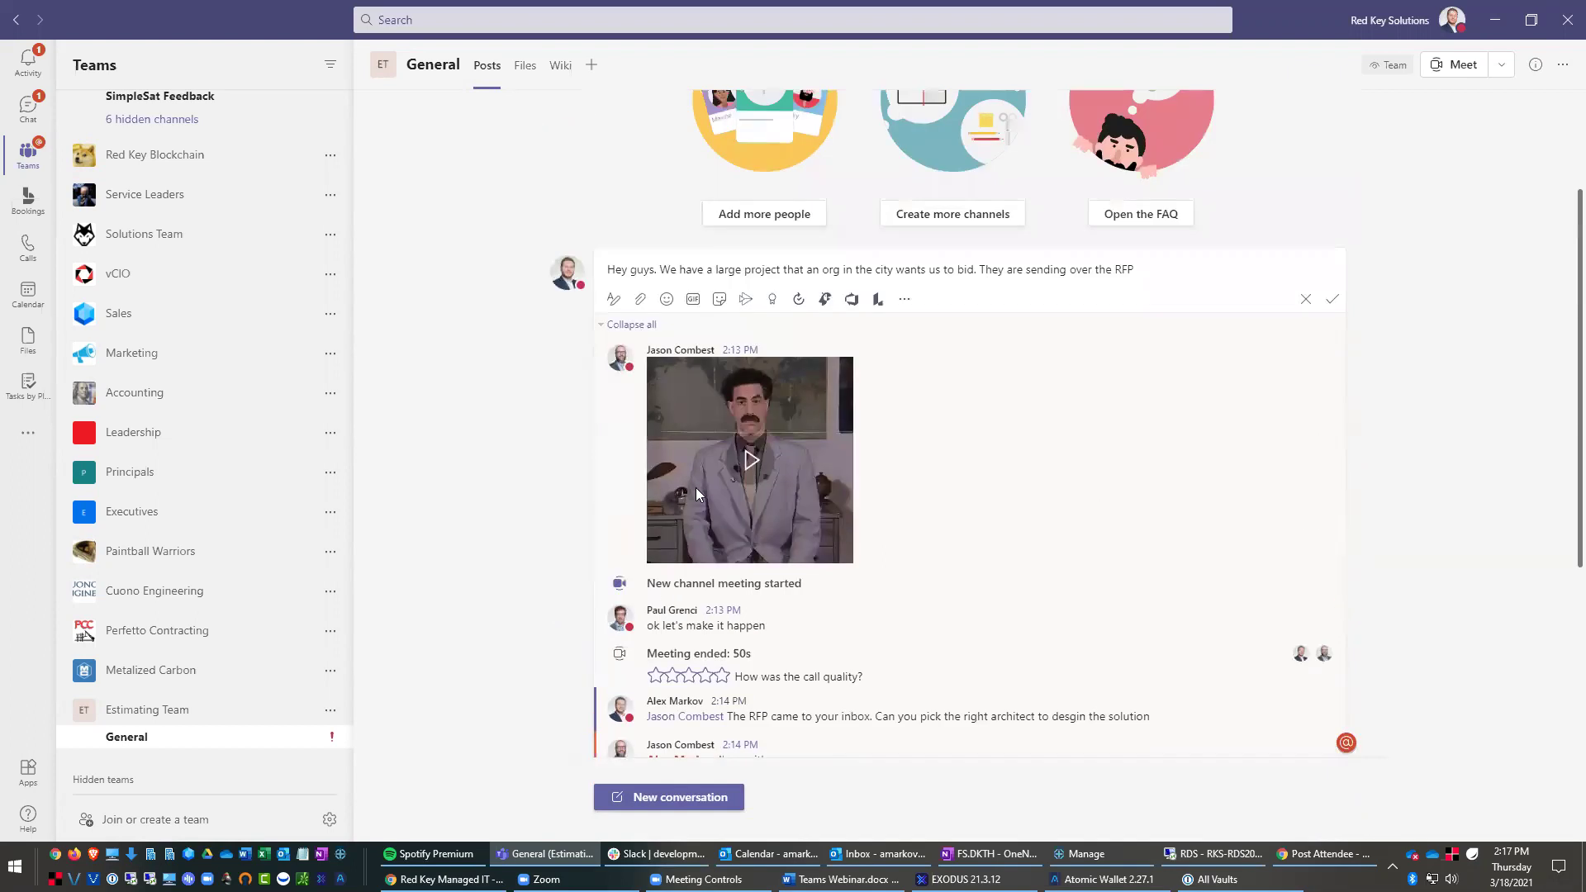
pyautogui.moveTo(902, 268); pyautogui.dragTo(978, 269)
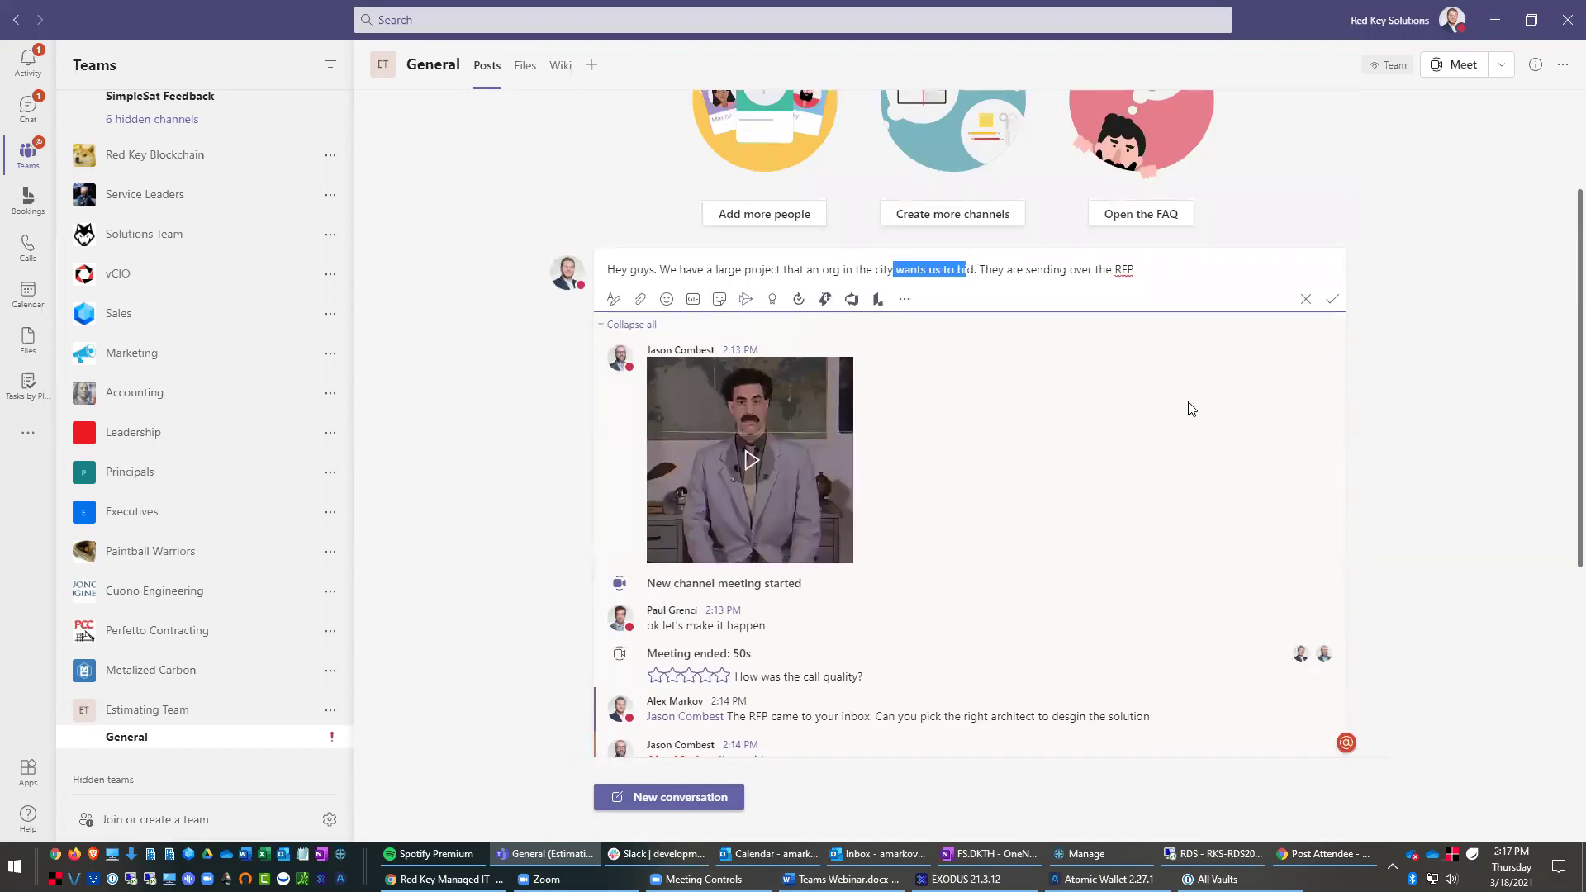
pyautogui.scroll(-3, 1186, 484)
pyautogui.scroll(-2, 1186, 484)
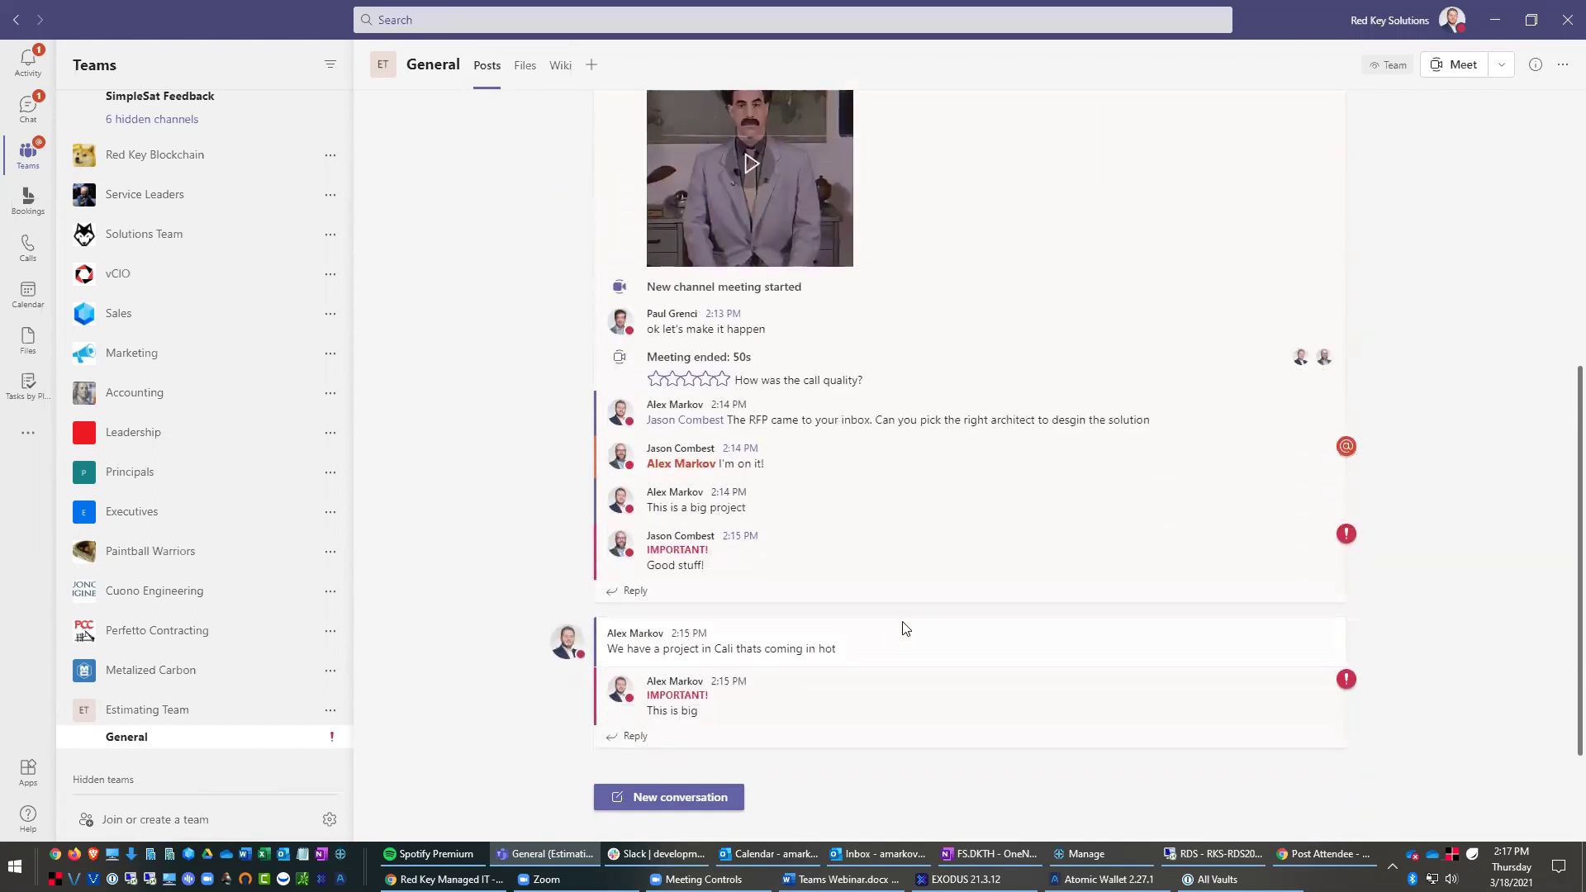
pyautogui.moveTo(911, 636)
pyautogui.moveTo(904, 716)
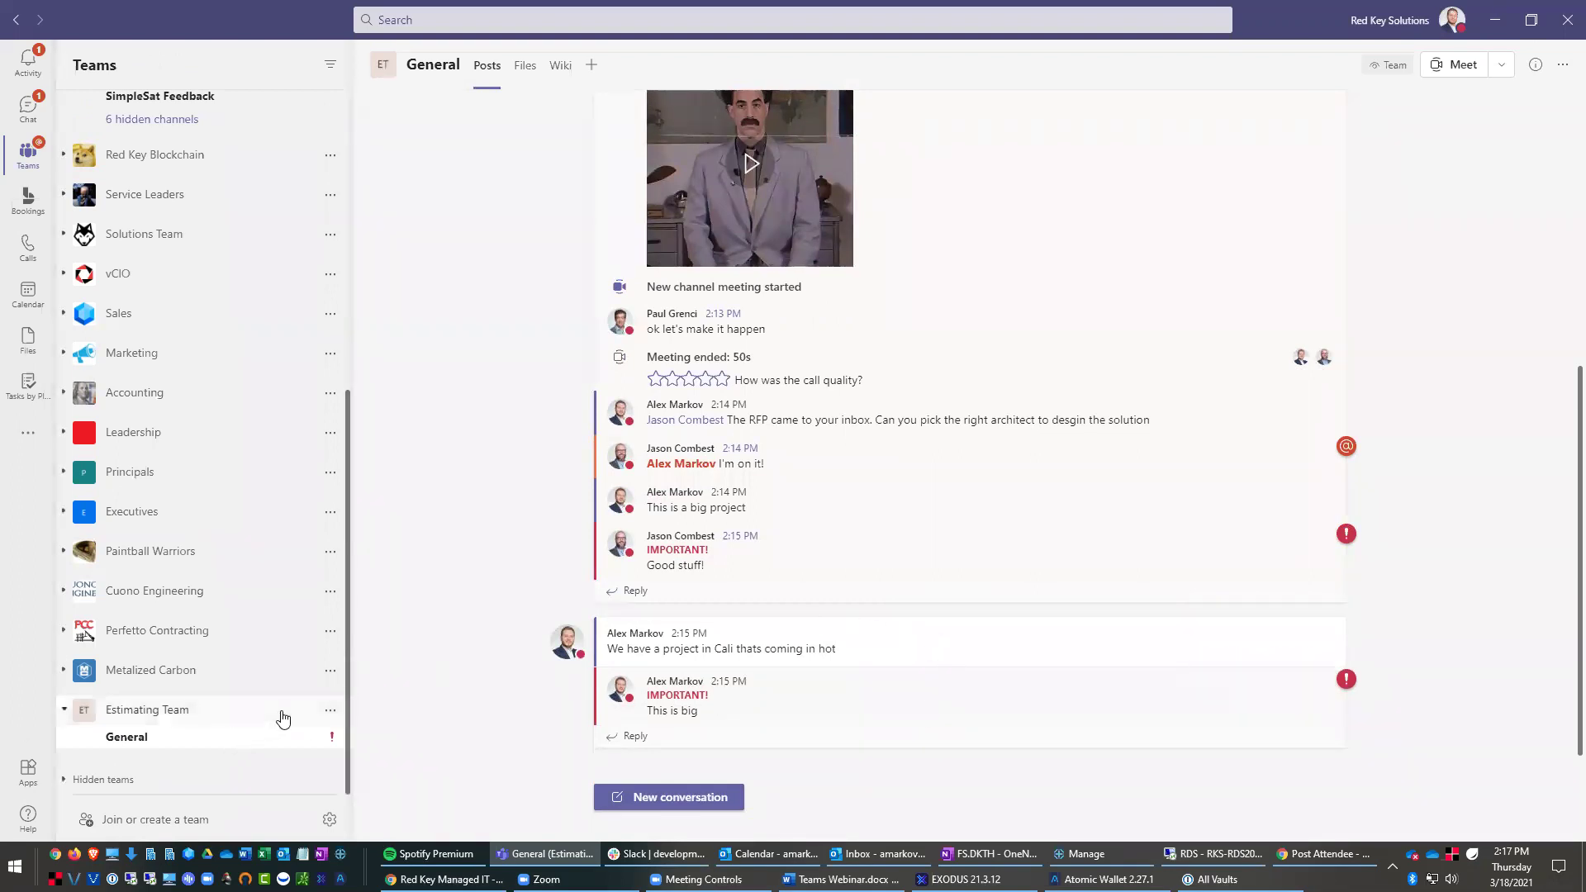
# Step: Add a channel named "Cali Project RFP" to the Estimating Team, shown automatically in everyone's channel list
pyautogui.click(330, 713)
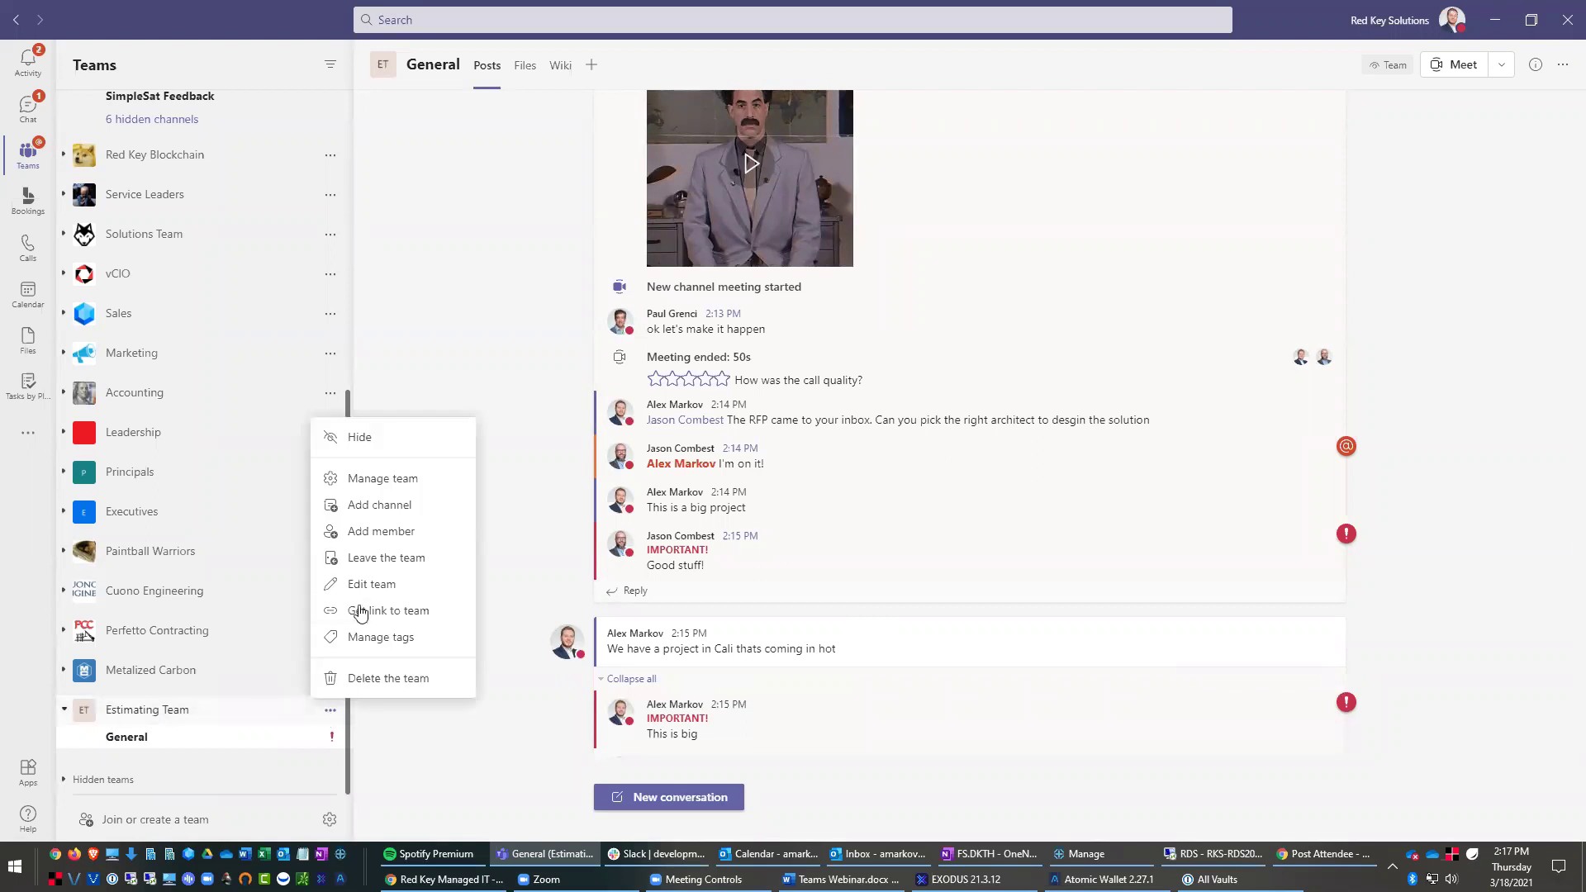
pyautogui.click(389, 514)
pyautogui.write('Cali PR')
pyautogui.press('BackSpace')
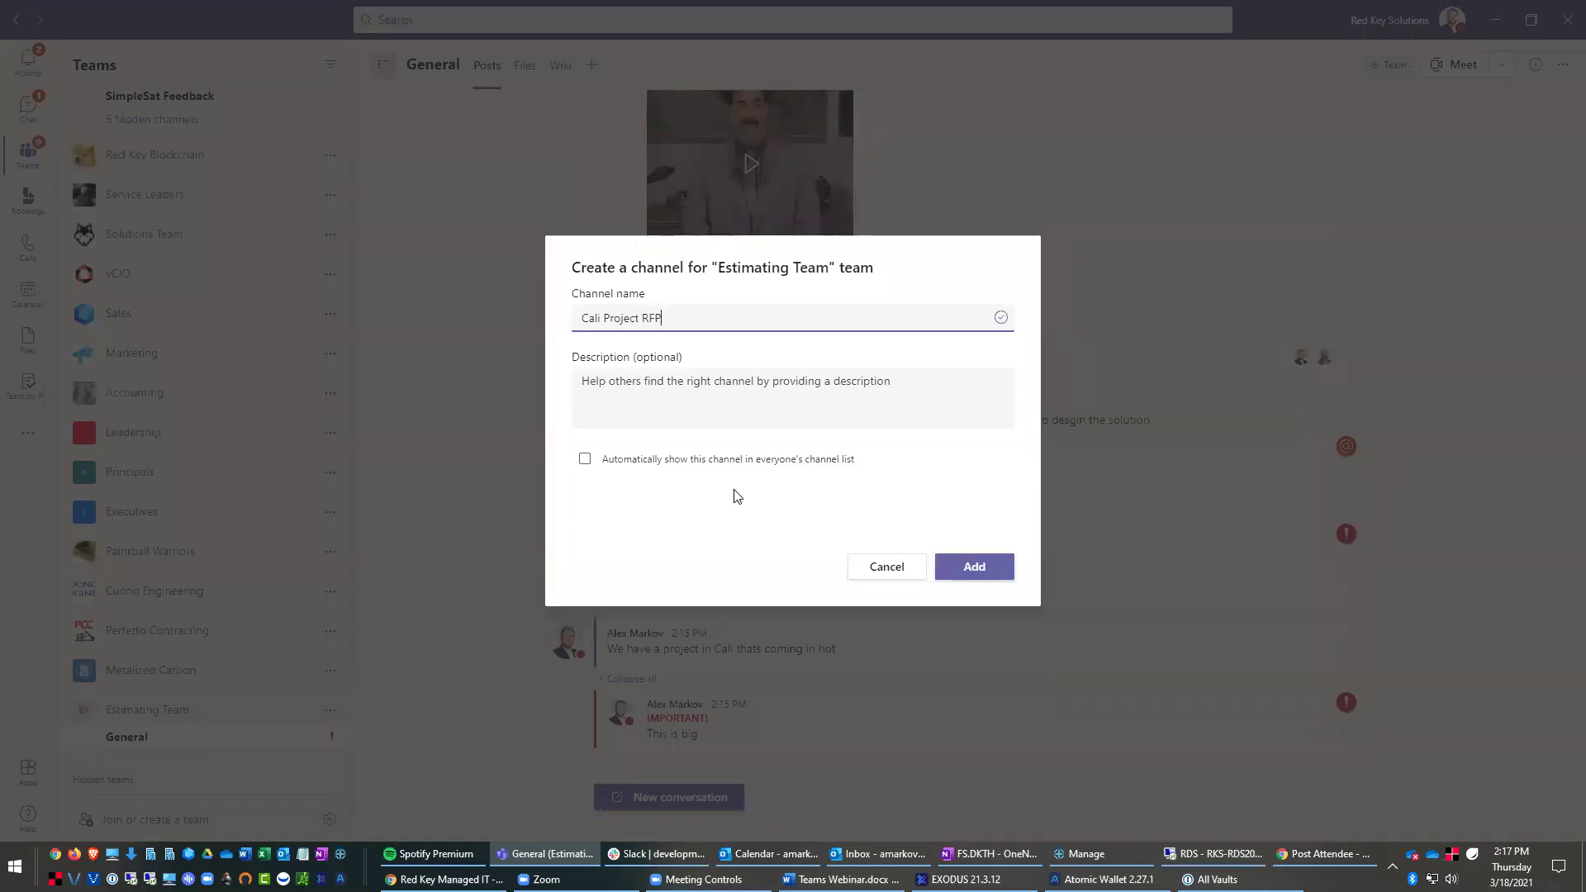
pyautogui.click(742, 460)
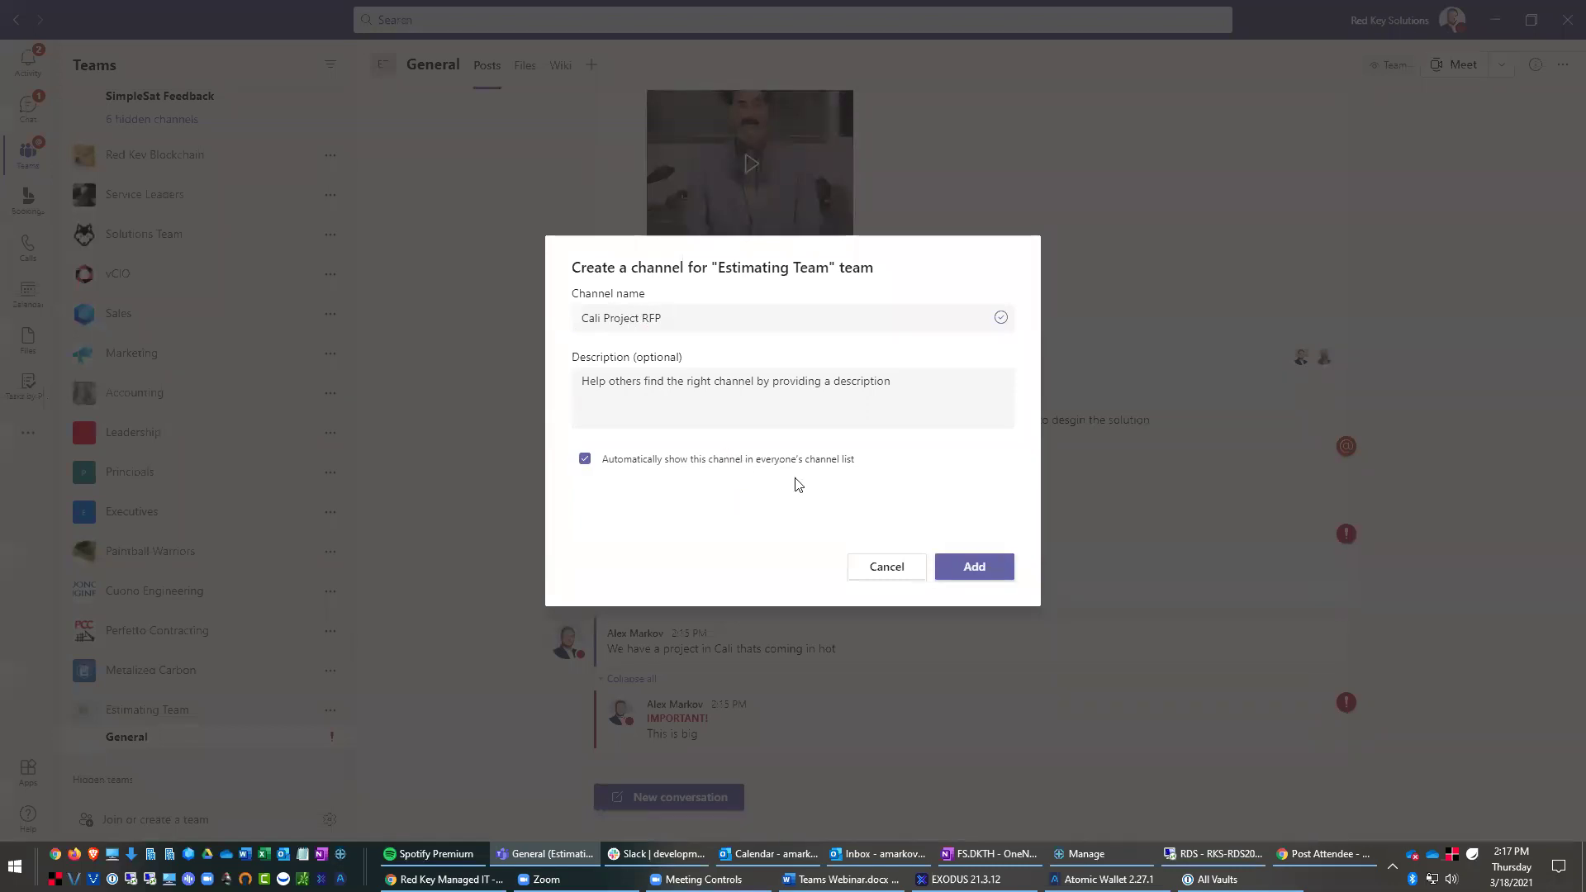
pyautogui.click(1011, 567)
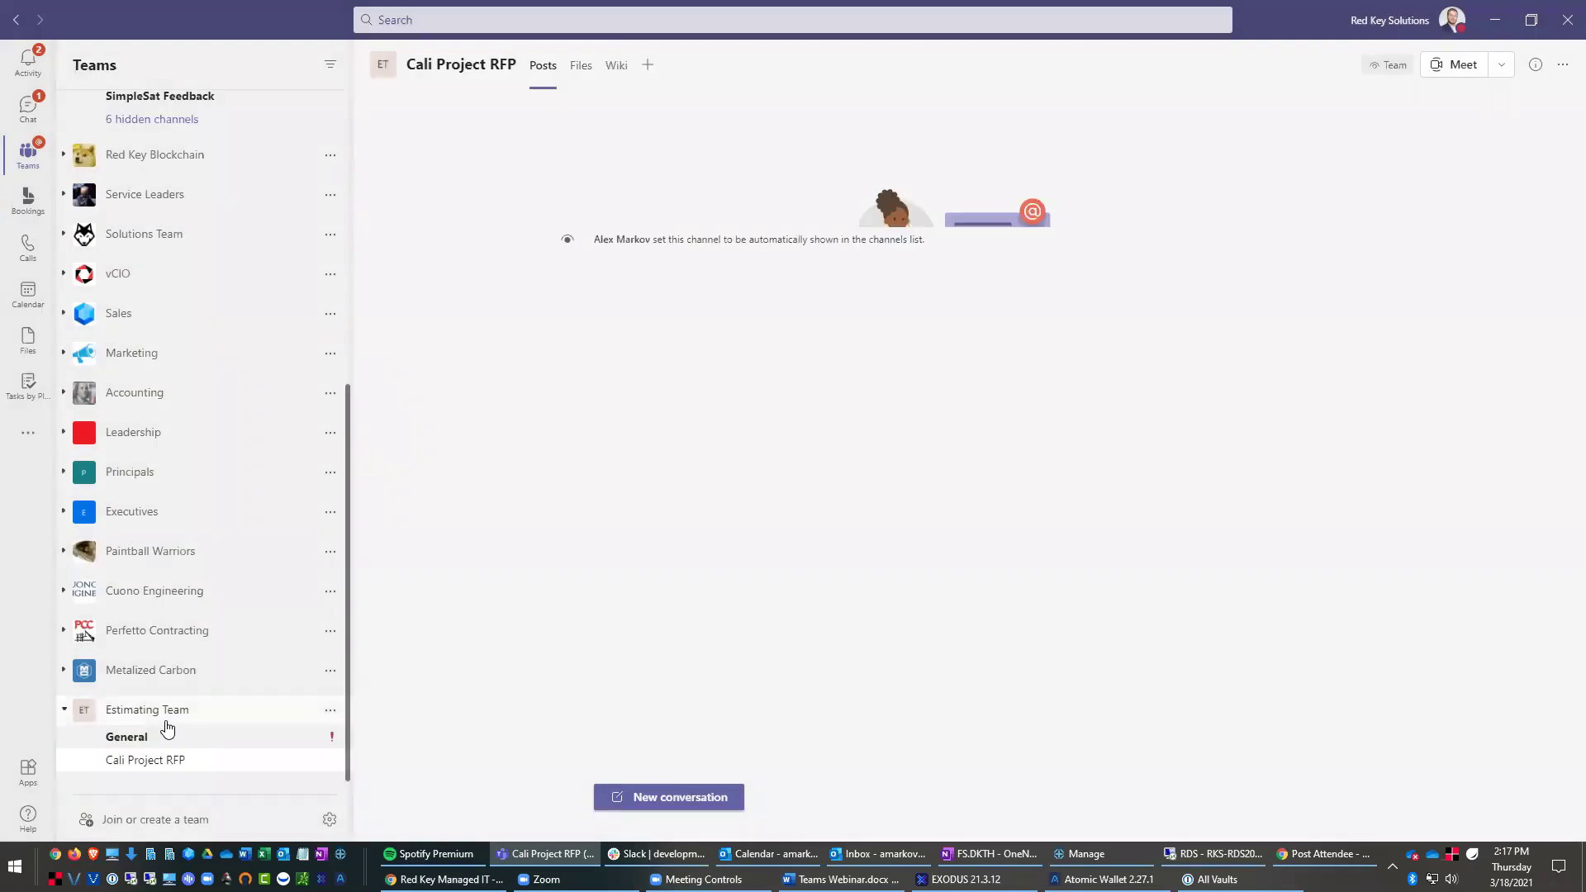
# Step: In the Estimating Team's General channel, reply to the Cali project conversation mentioning the colleague whose name starts with "pa": "Take a look at this."
pyautogui.scroll(-1, 180, 735)
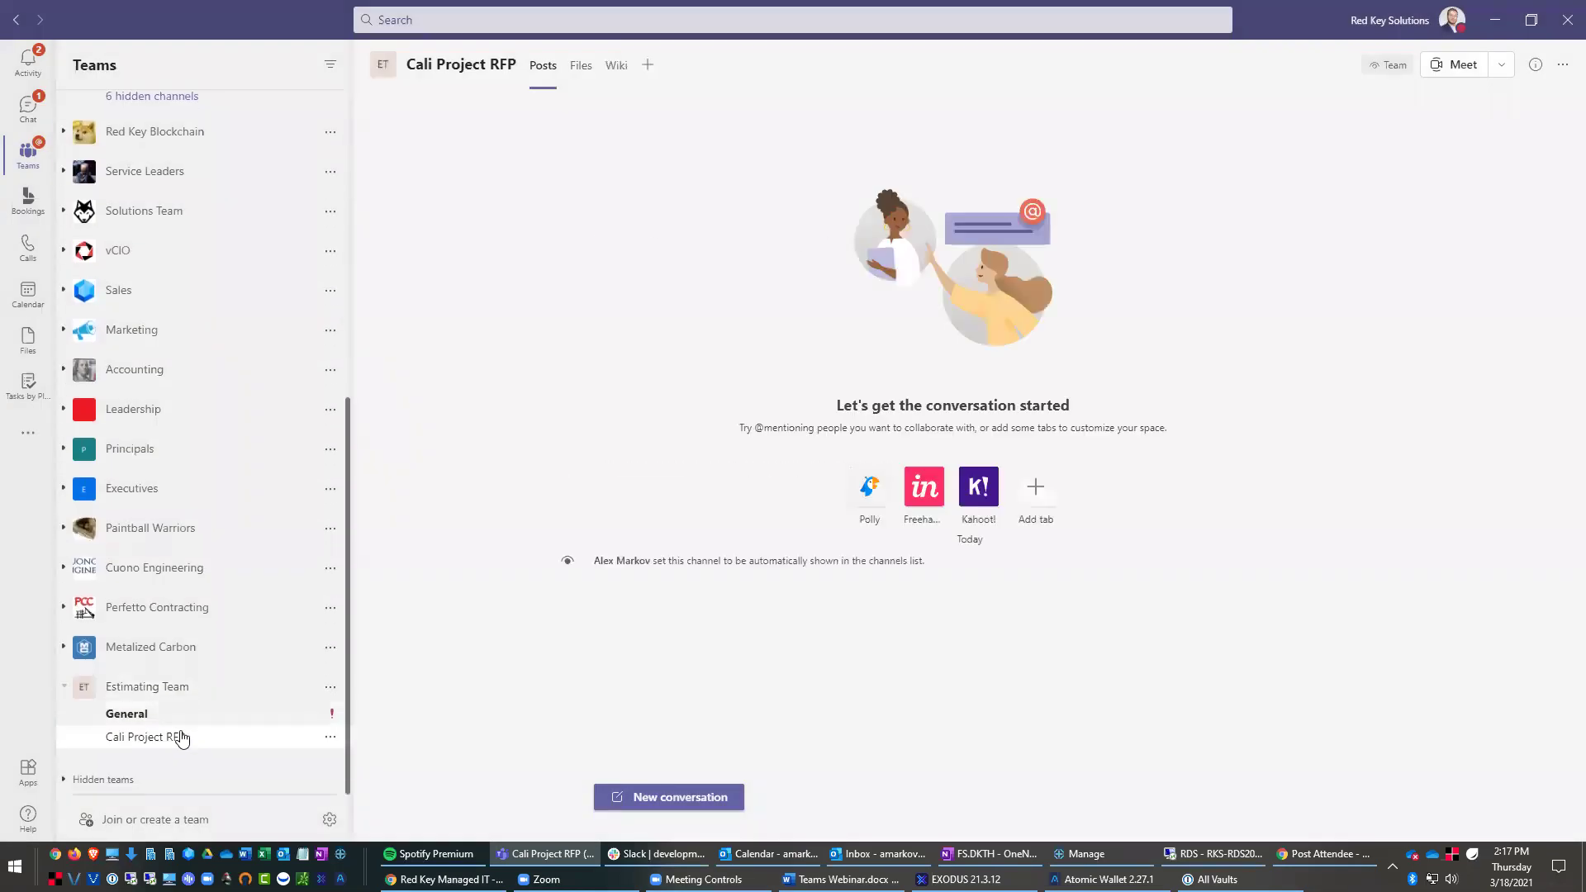
pyautogui.click(140, 714)
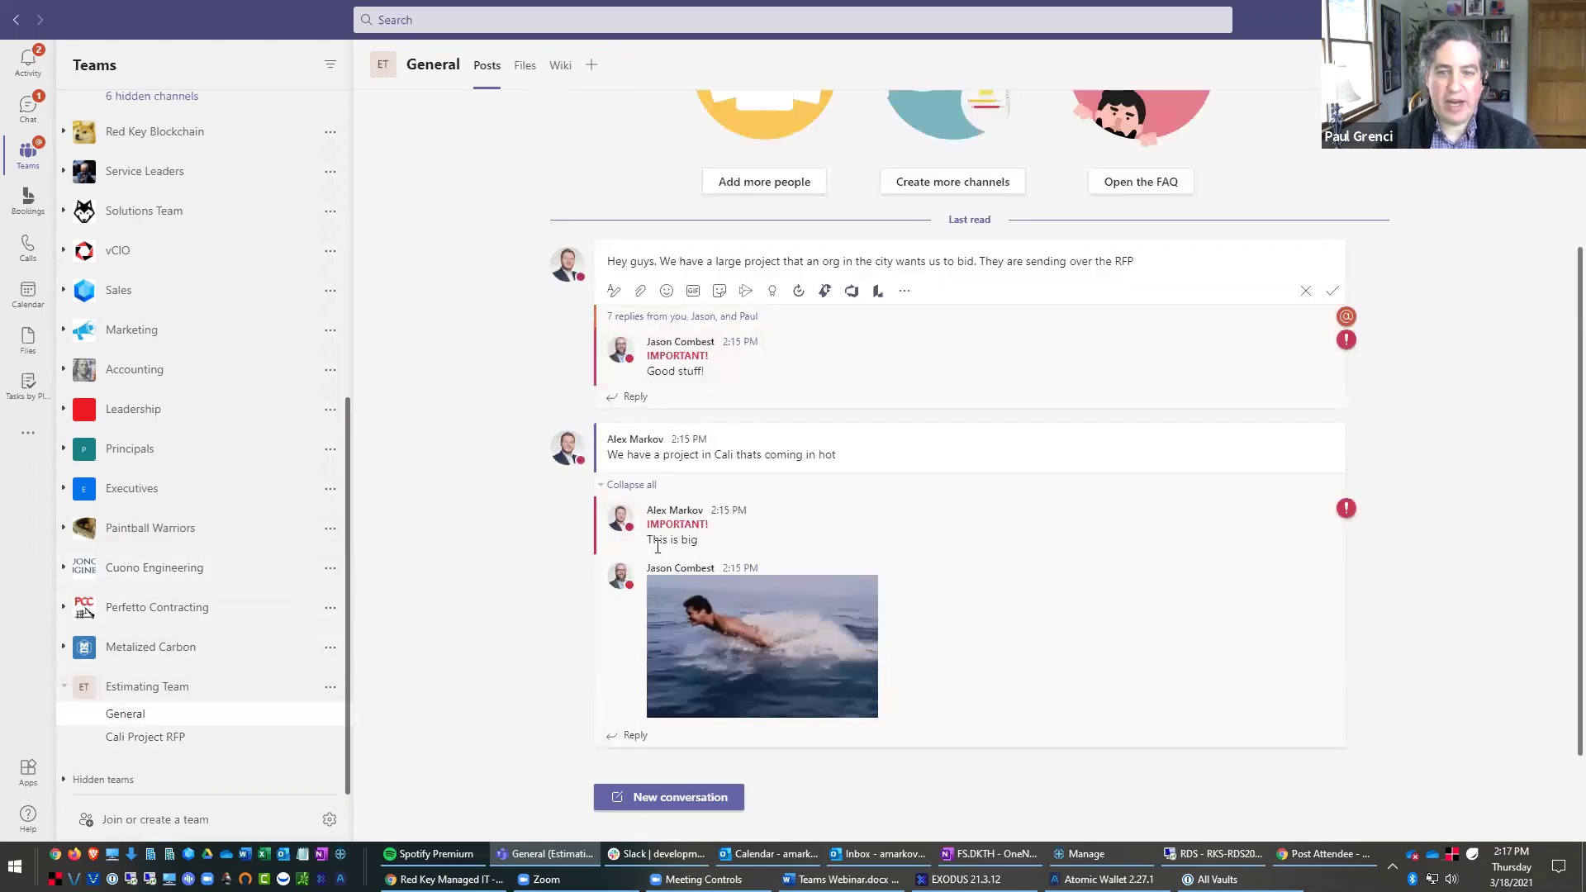
pyautogui.scroll(2, 726, 432)
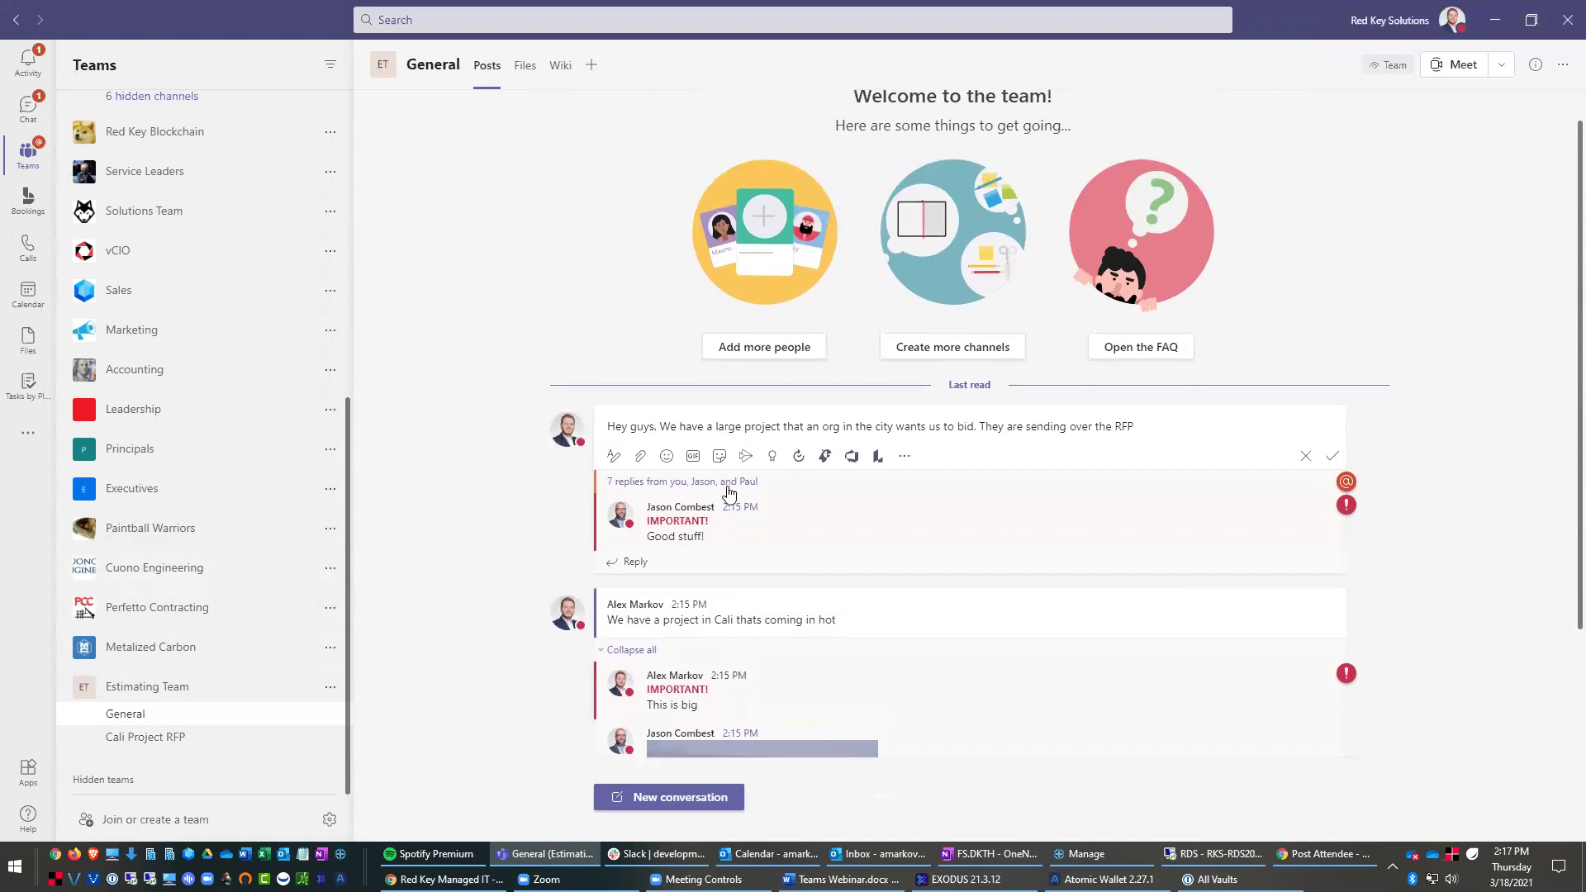
pyautogui.click(655, 737)
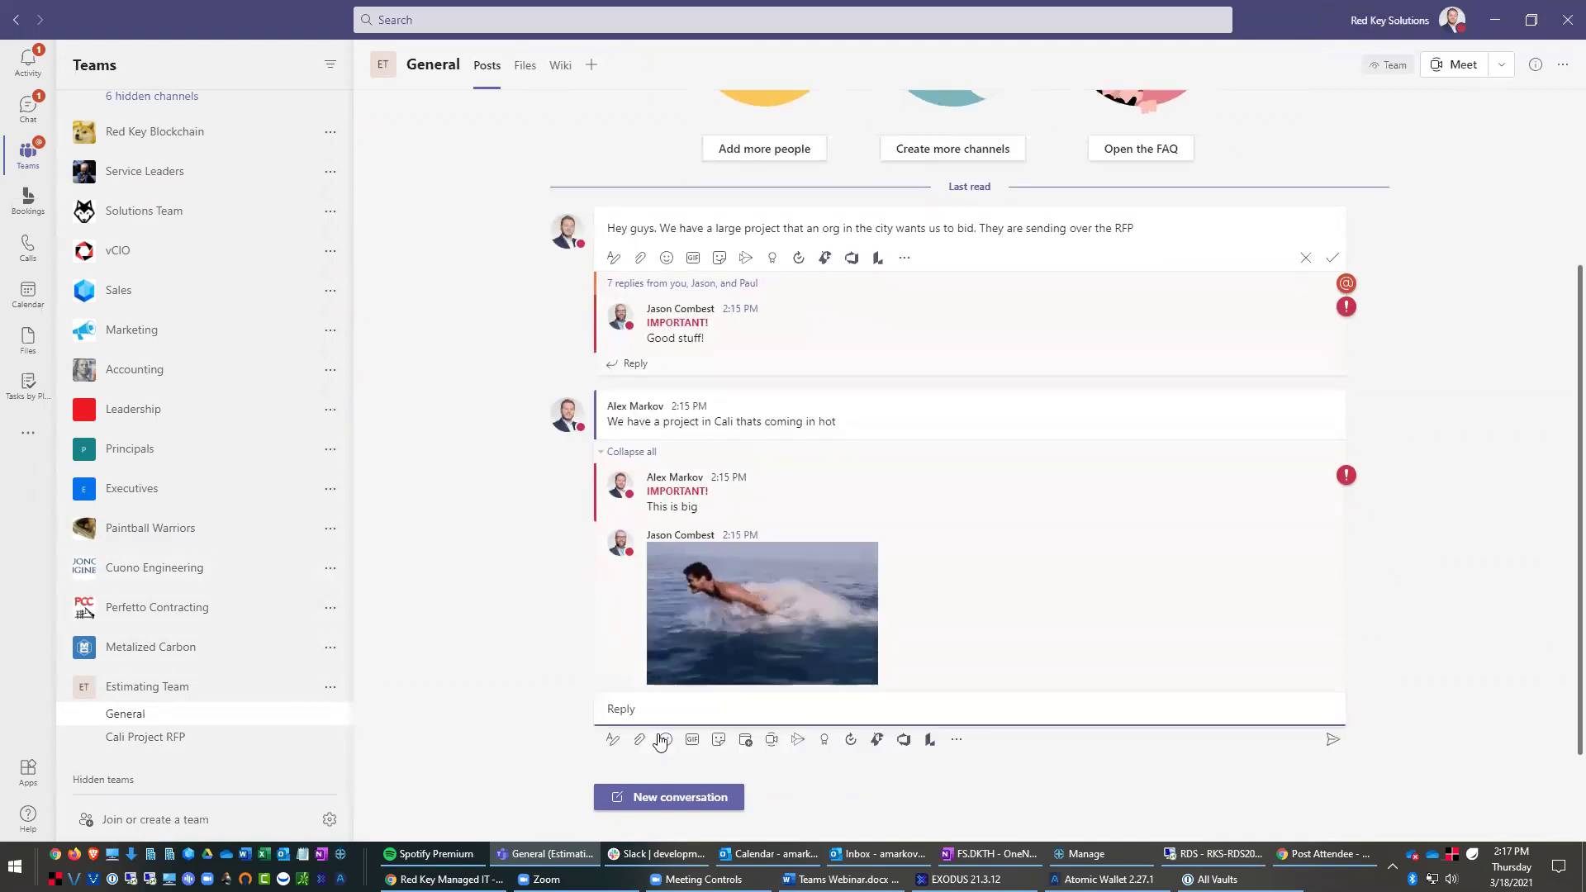
pyautogui.write('@p')
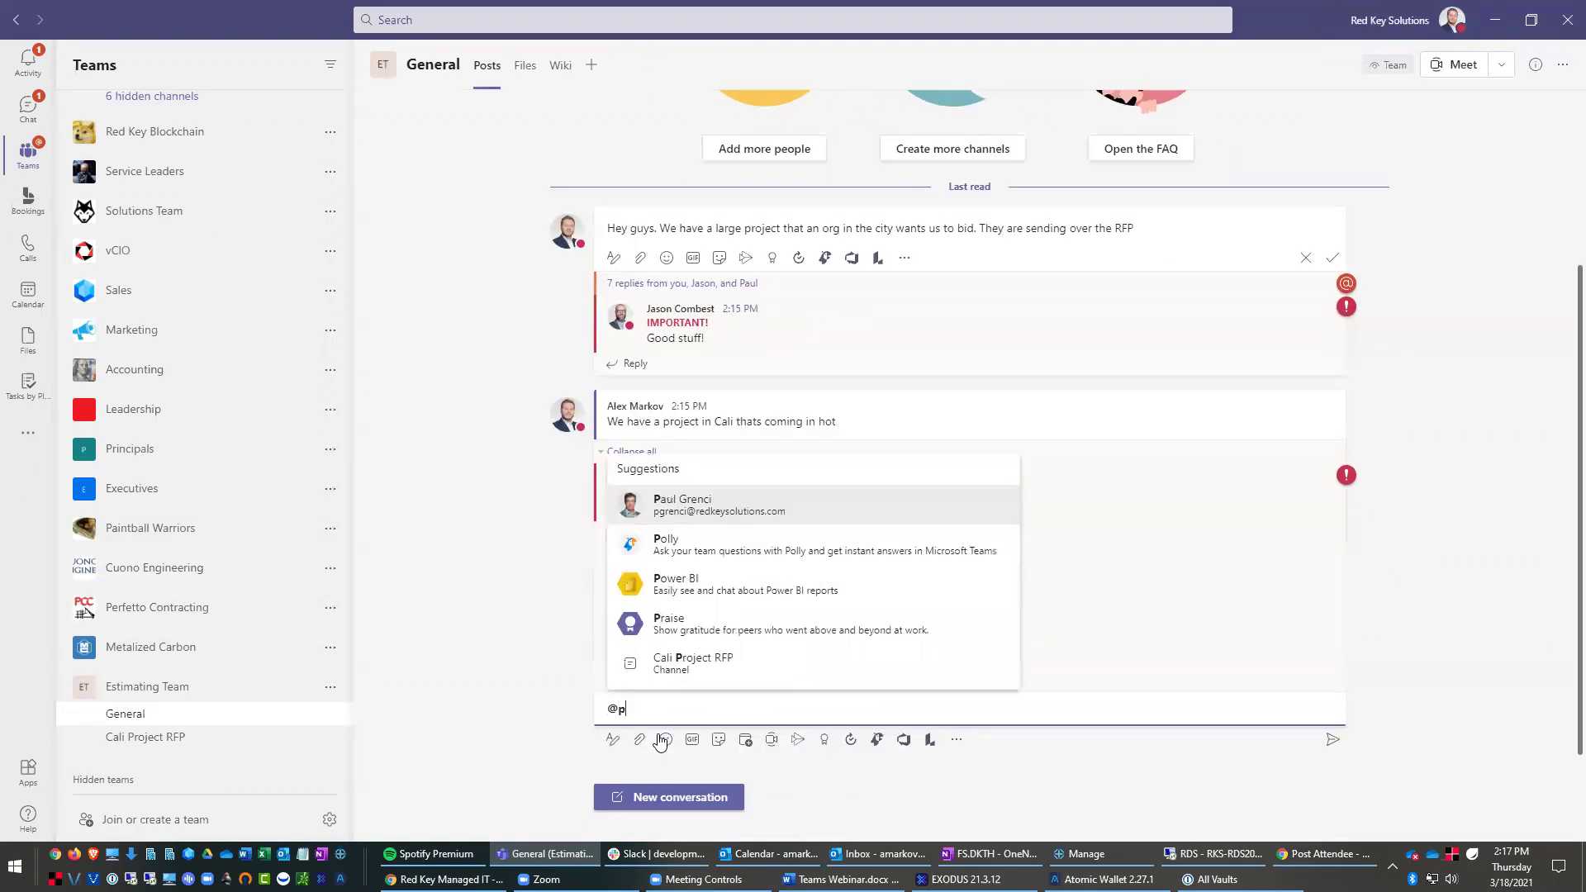
pyautogui.write('a')
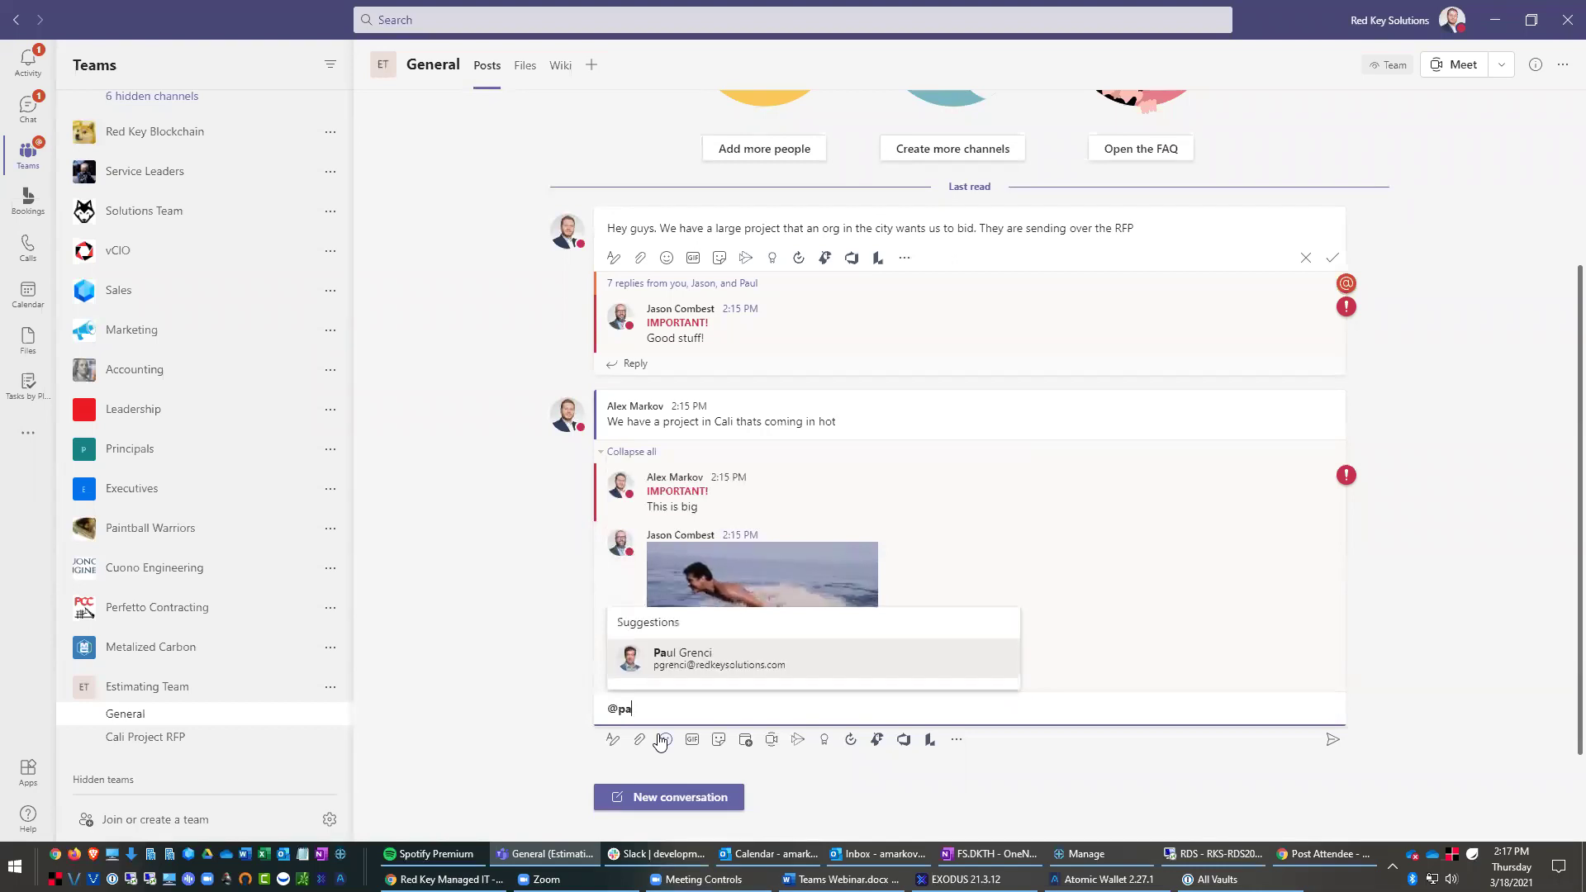
pyautogui.press('Return')
pyautogui.write('C')
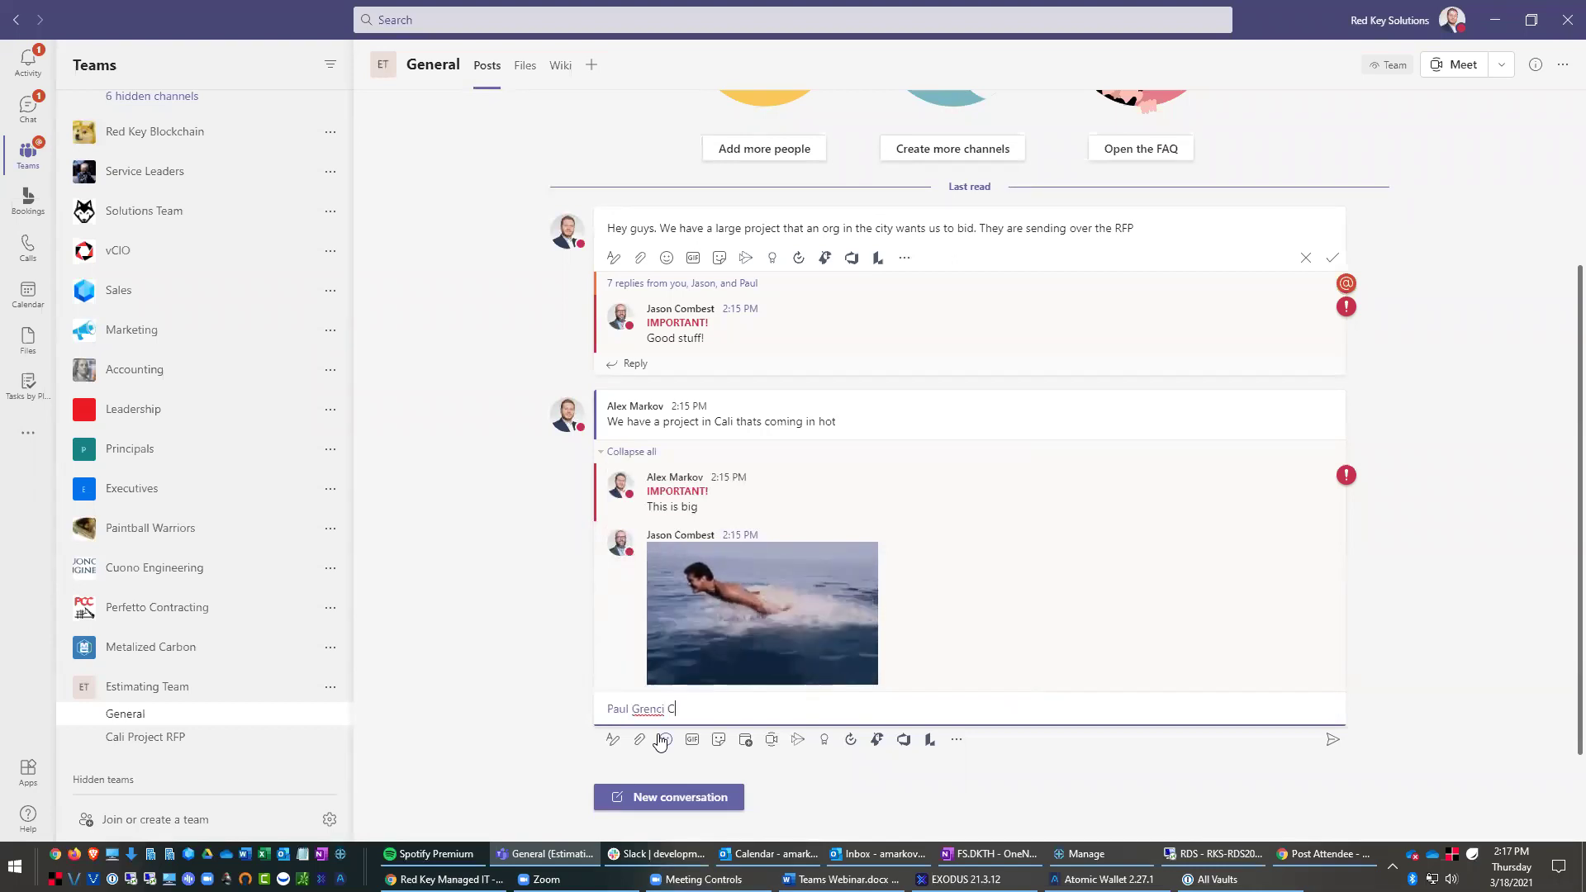
pyautogui.press('BackSpace')
pyautogui.write('Tak')
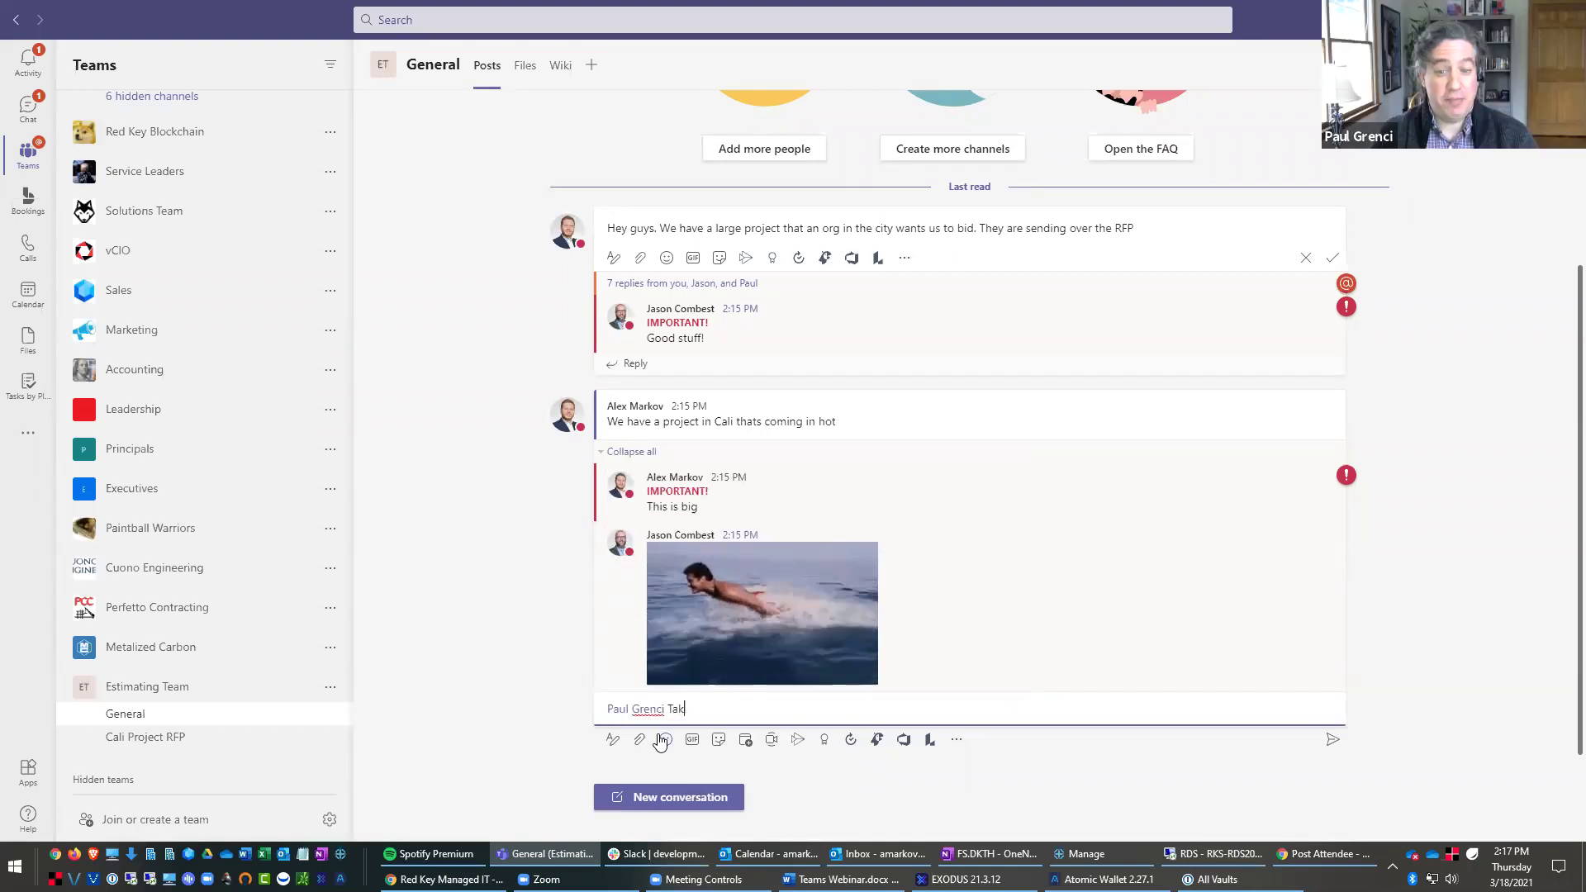
pyautogui.write('e a look at this.')
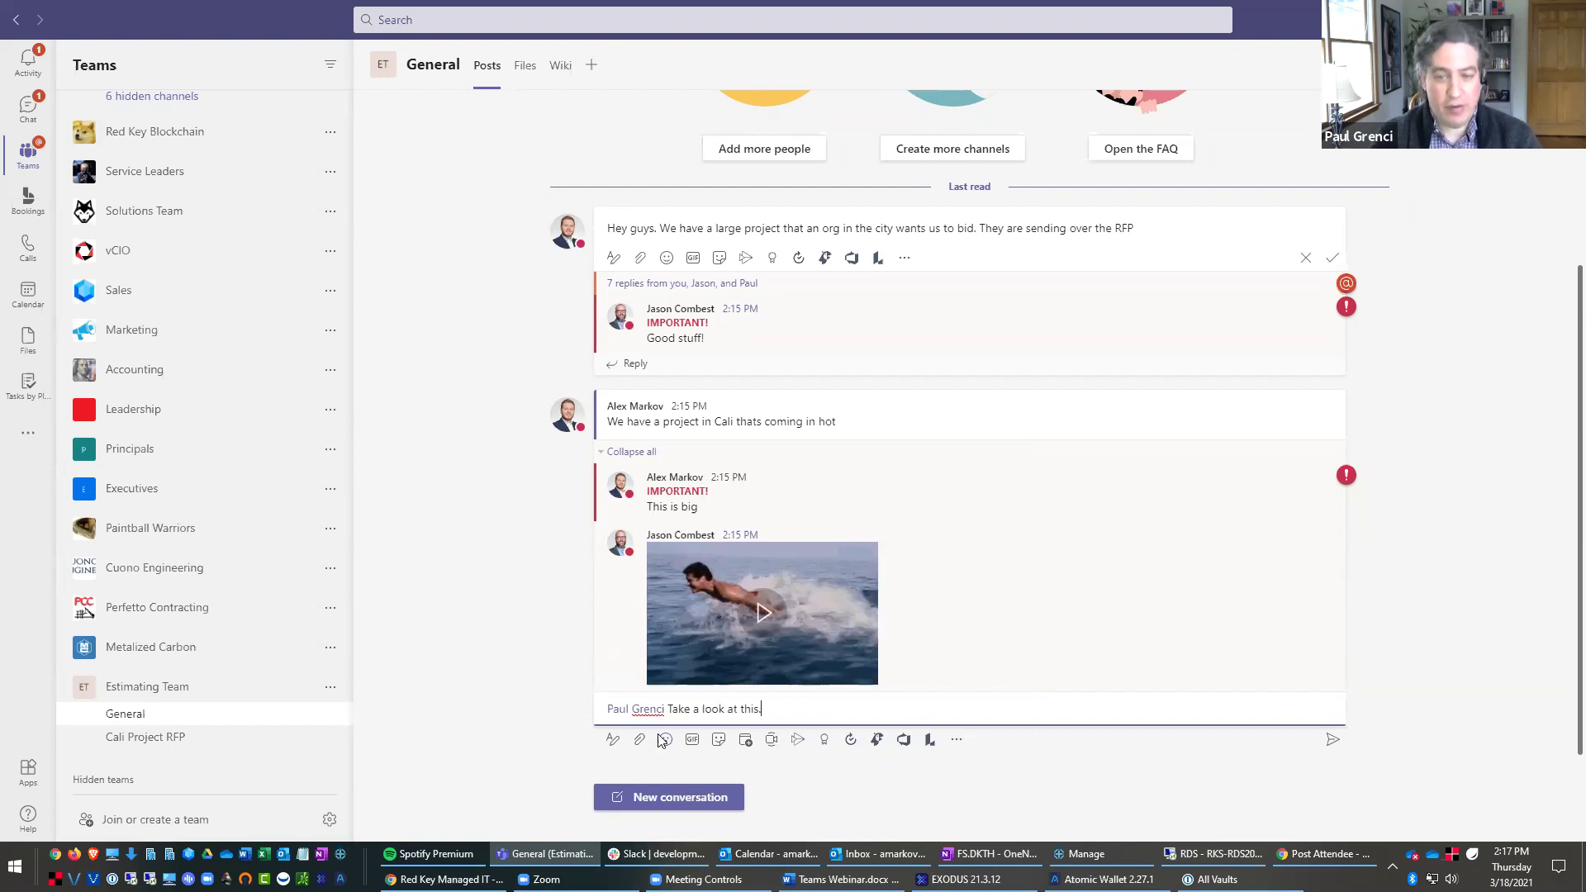
pyautogui.press('Return')
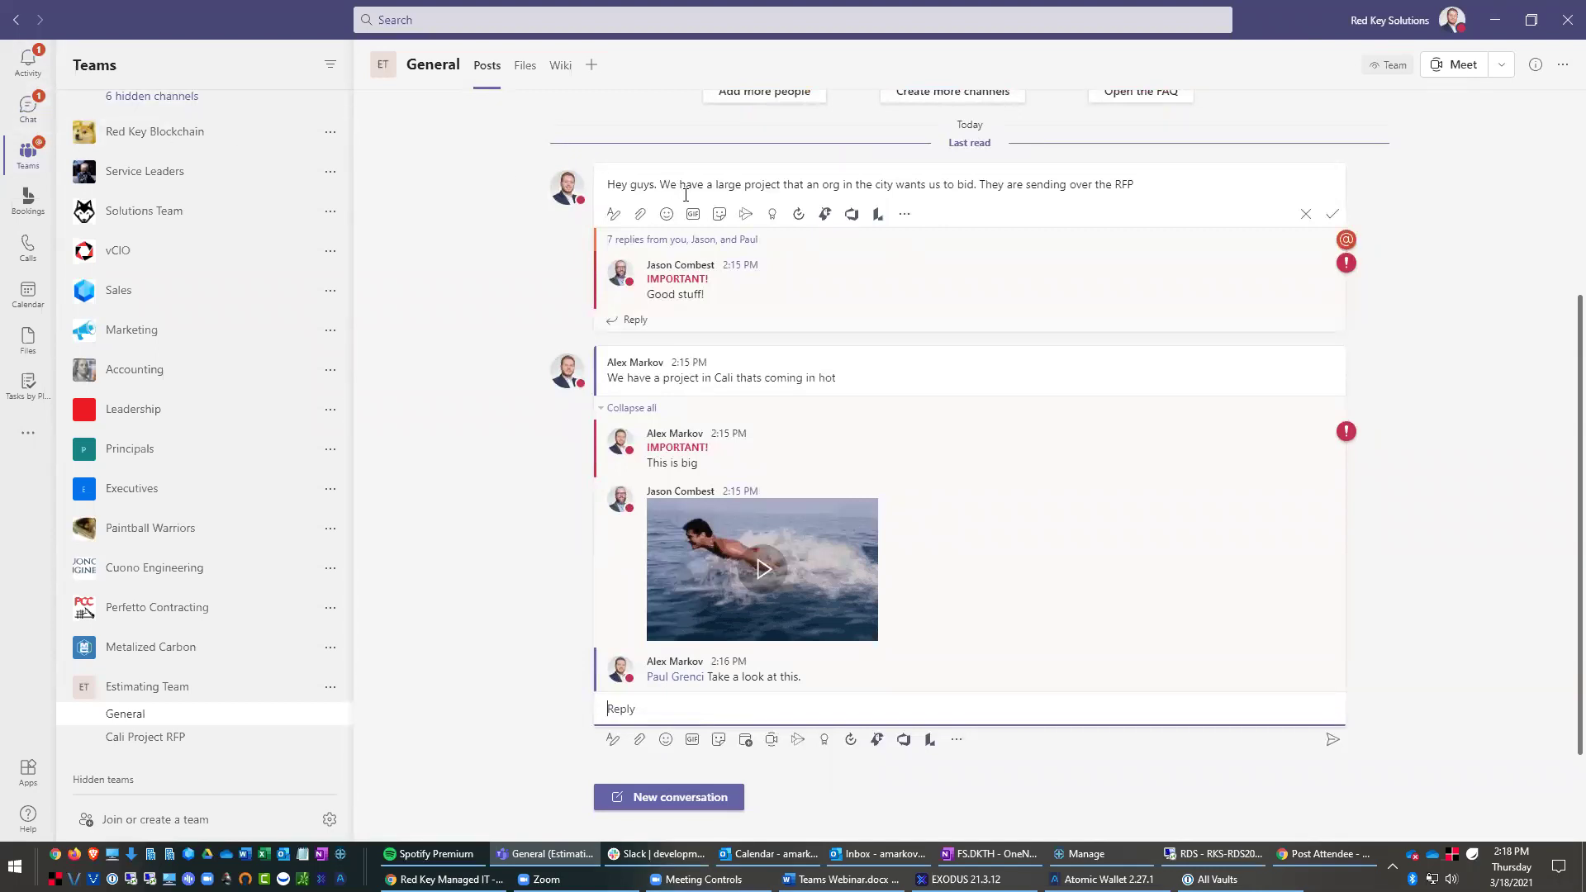
# Step: Check the files of the Estimating Team's General channel, and open the files of the General team's General channel
pyautogui.click(532, 68)
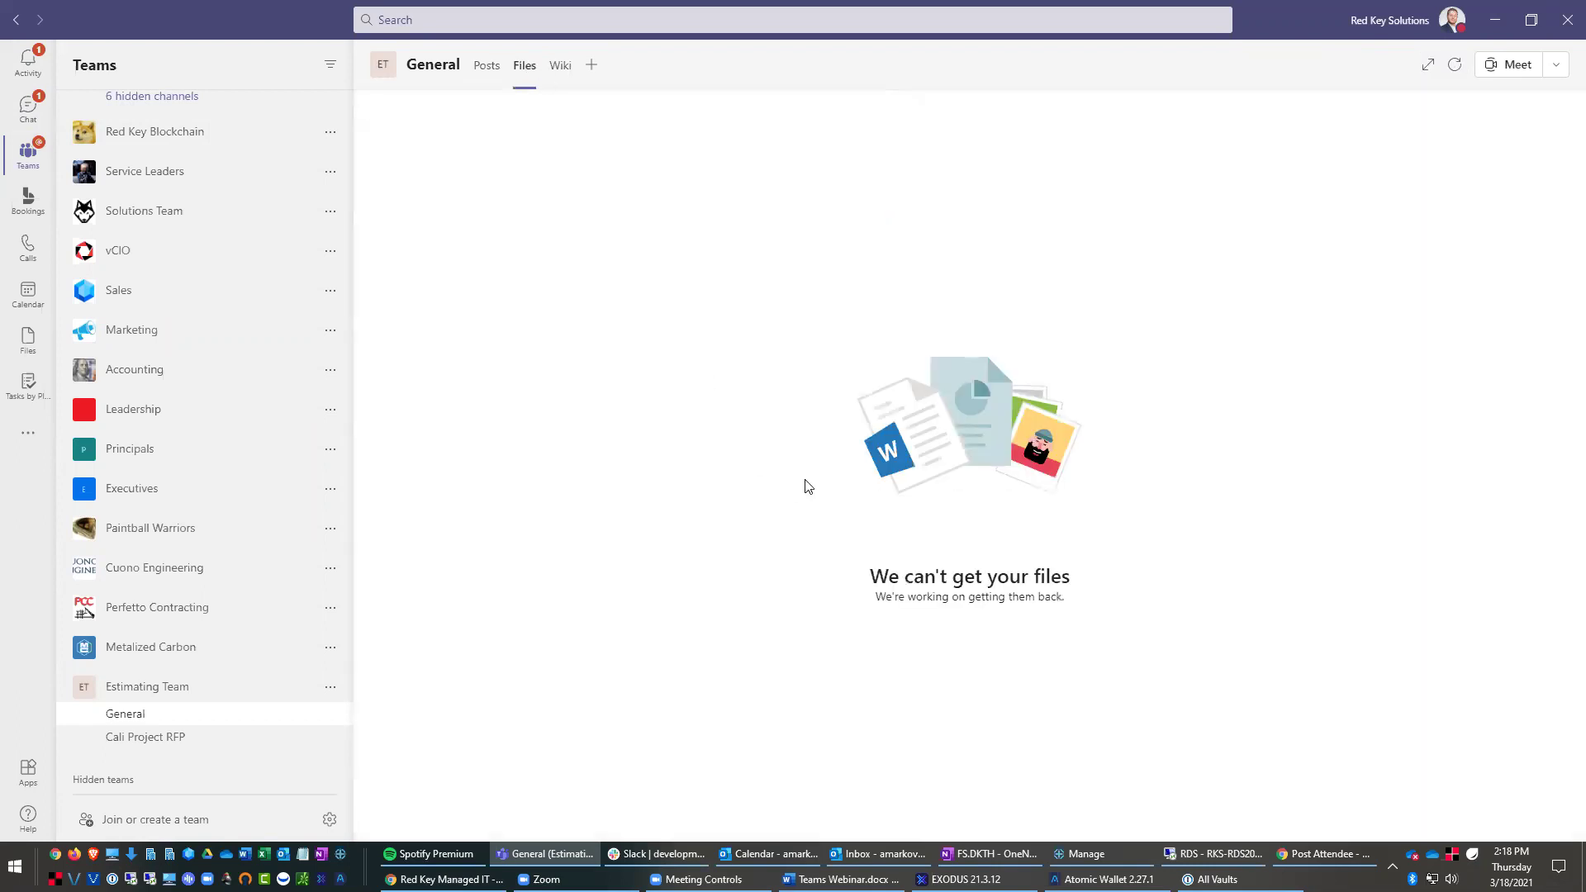
pyautogui.click(1056, 578)
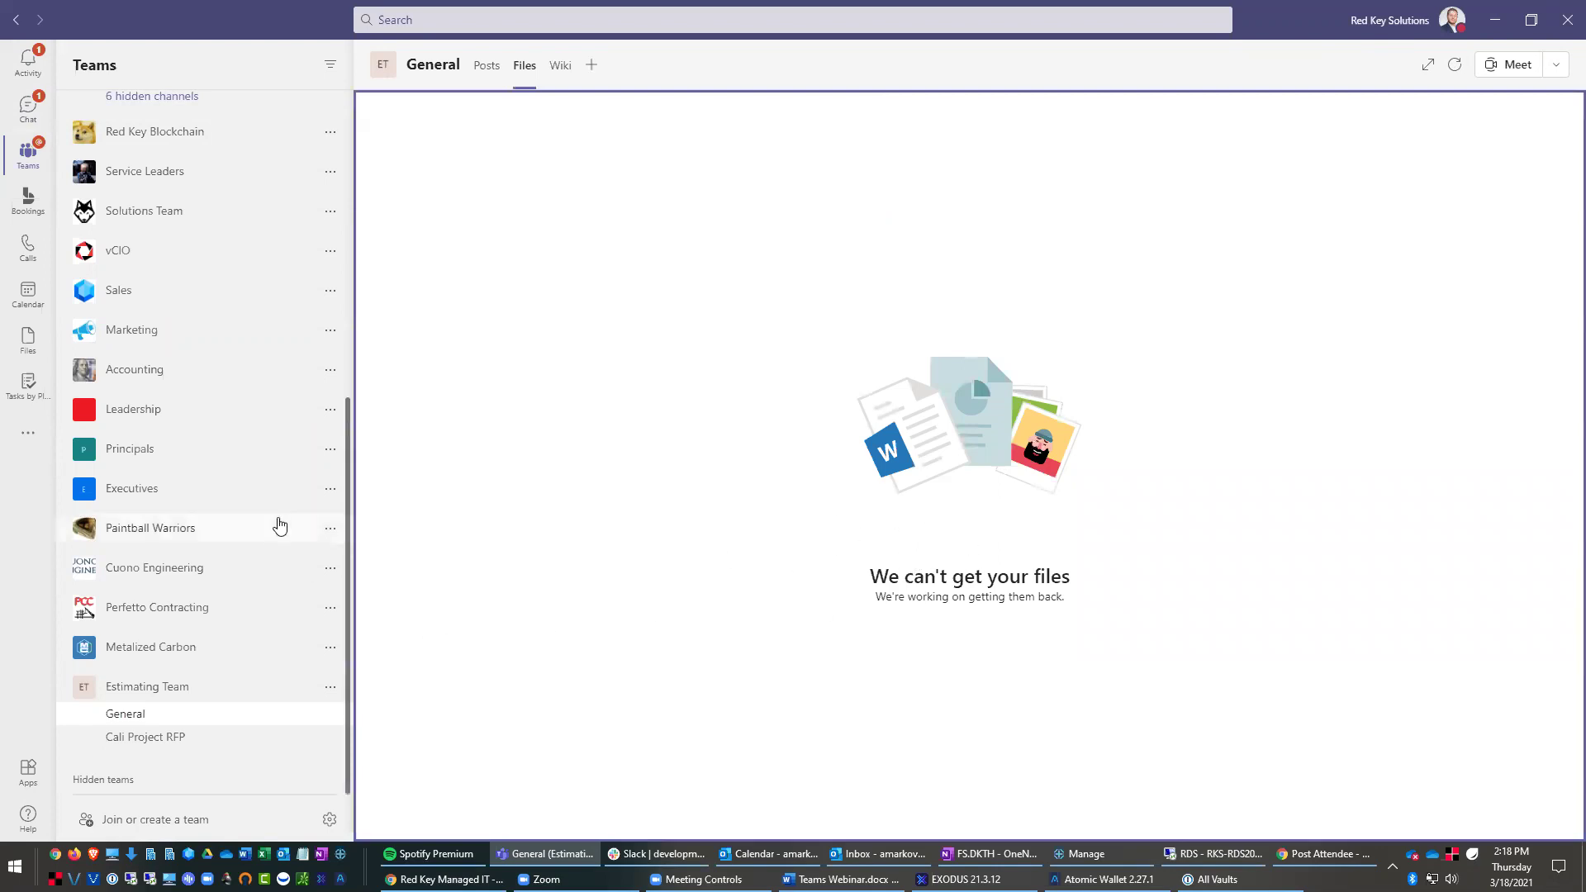
pyautogui.scroll(6, 265, 470)
pyautogui.click(128, 165)
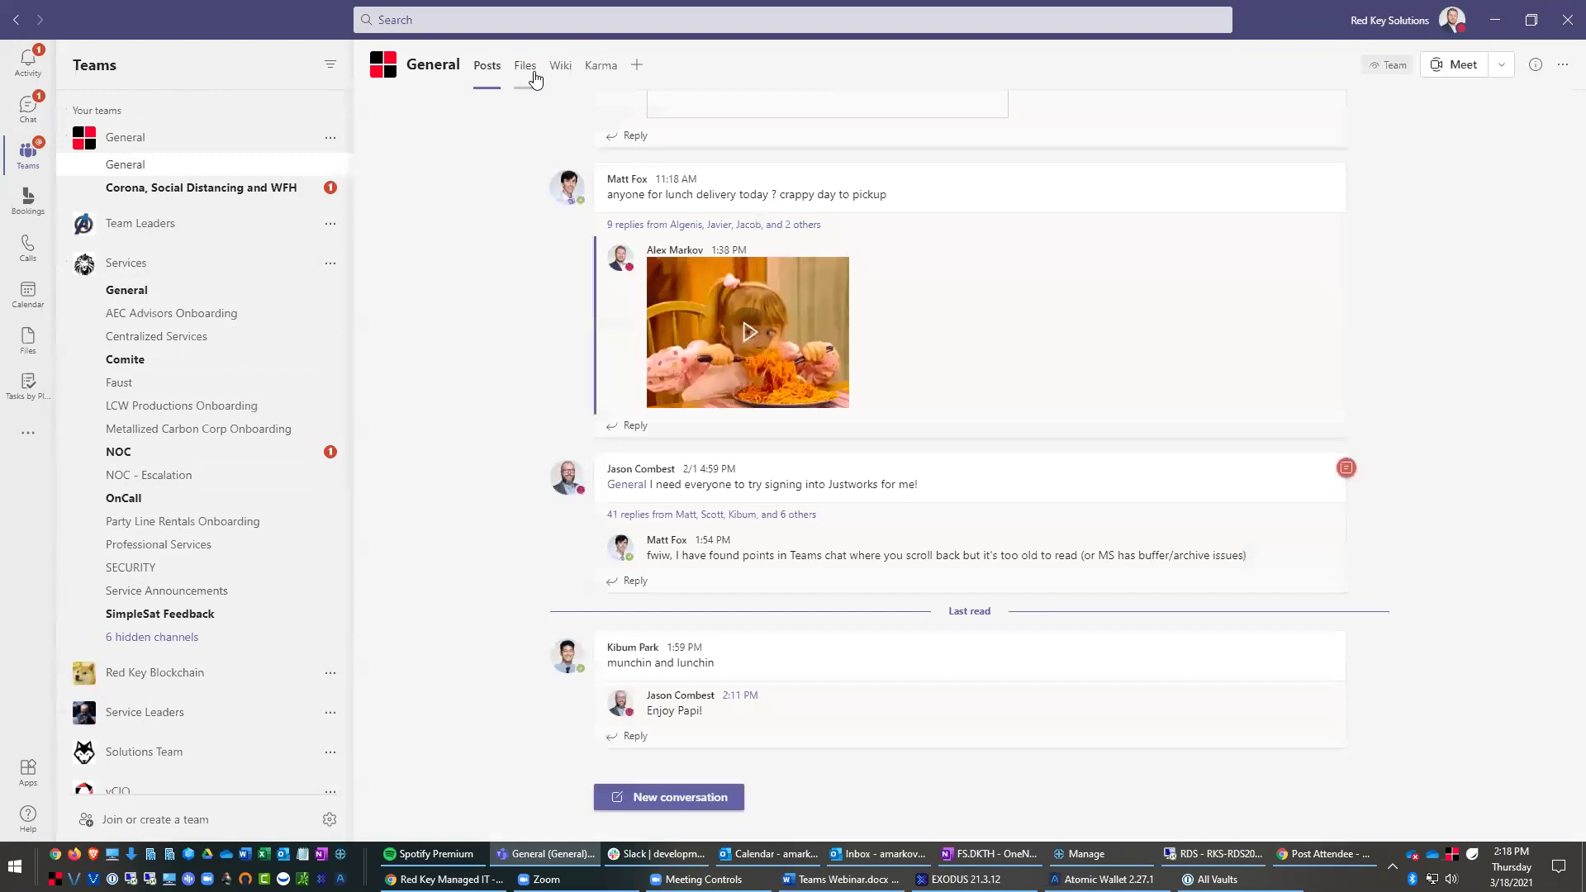
pyautogui.click(525, 66)
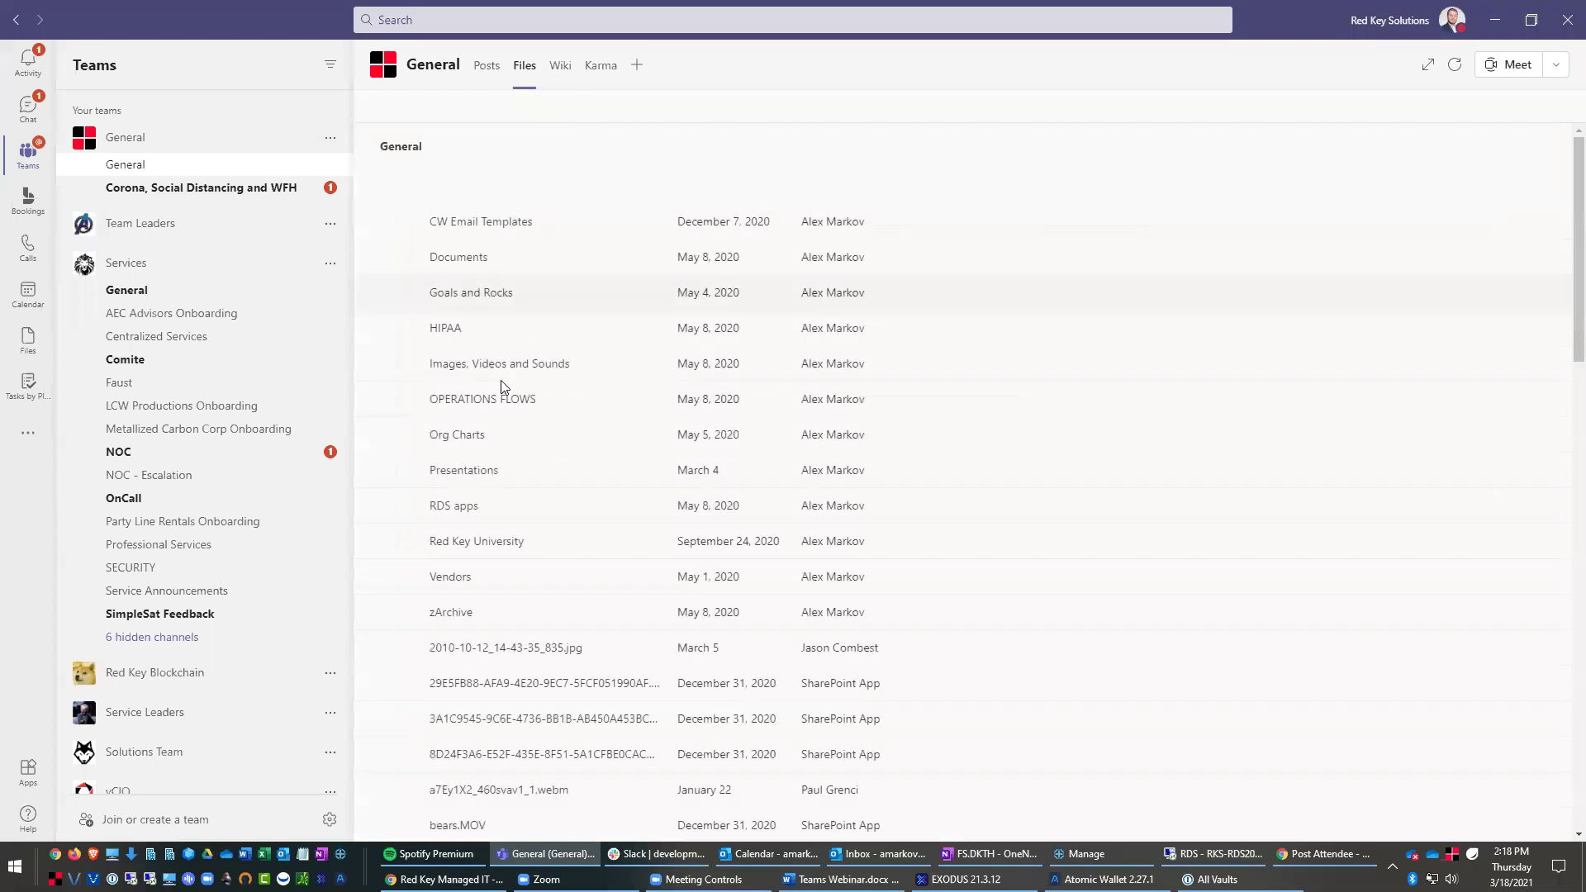
# Step: Compare the synced General - General folder under Red Key Solutions in File Explorer with the channel's file list in Teams
pyautogui.click(168, 849)
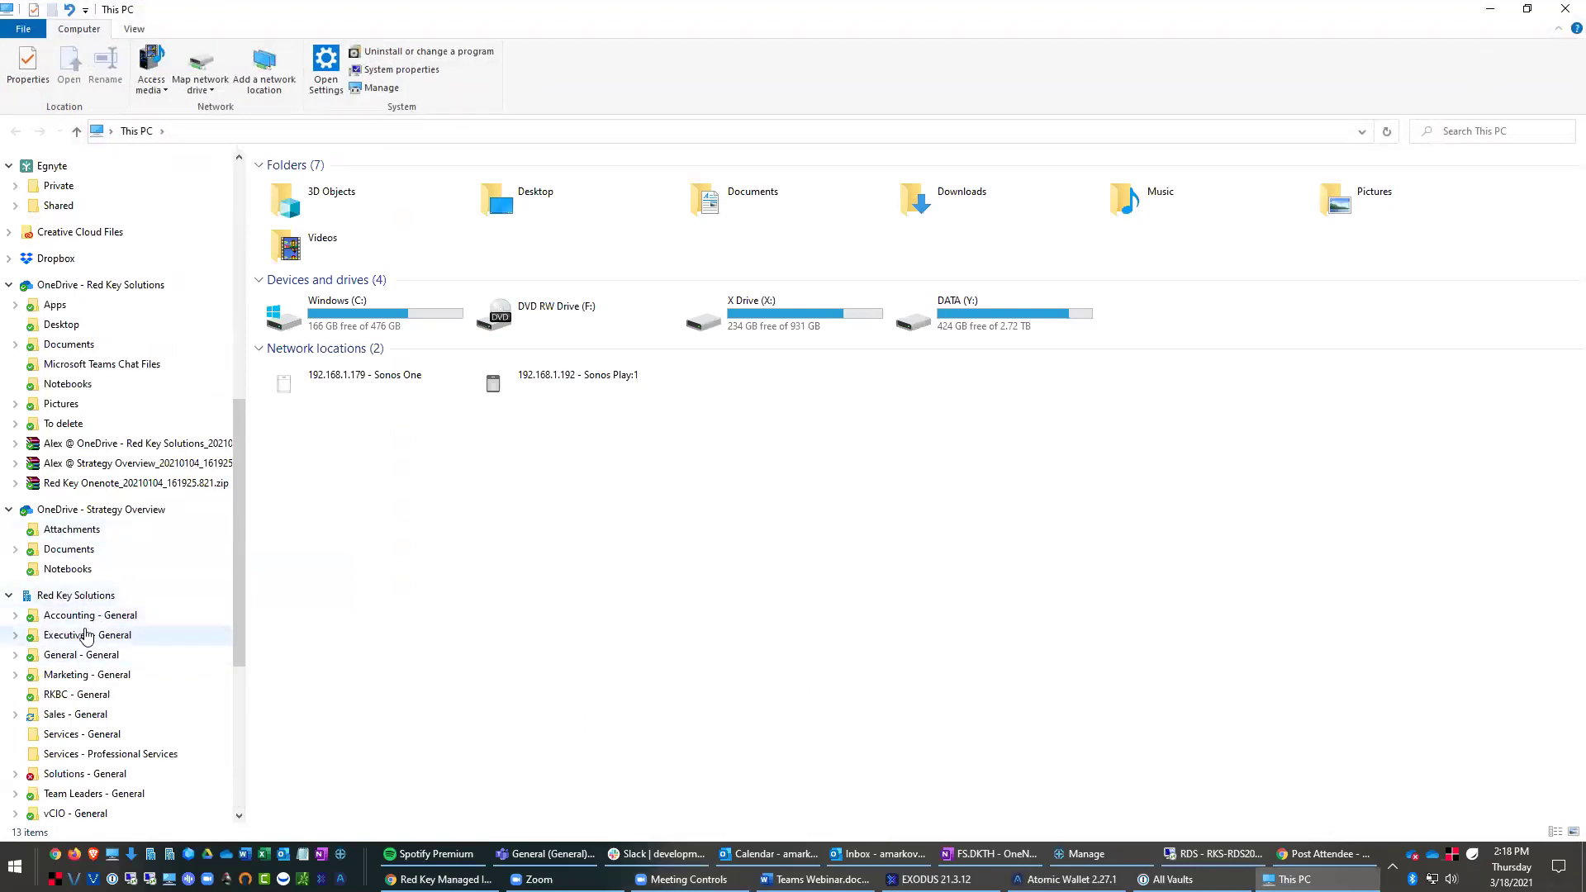
pyautogui.click(79, 656)
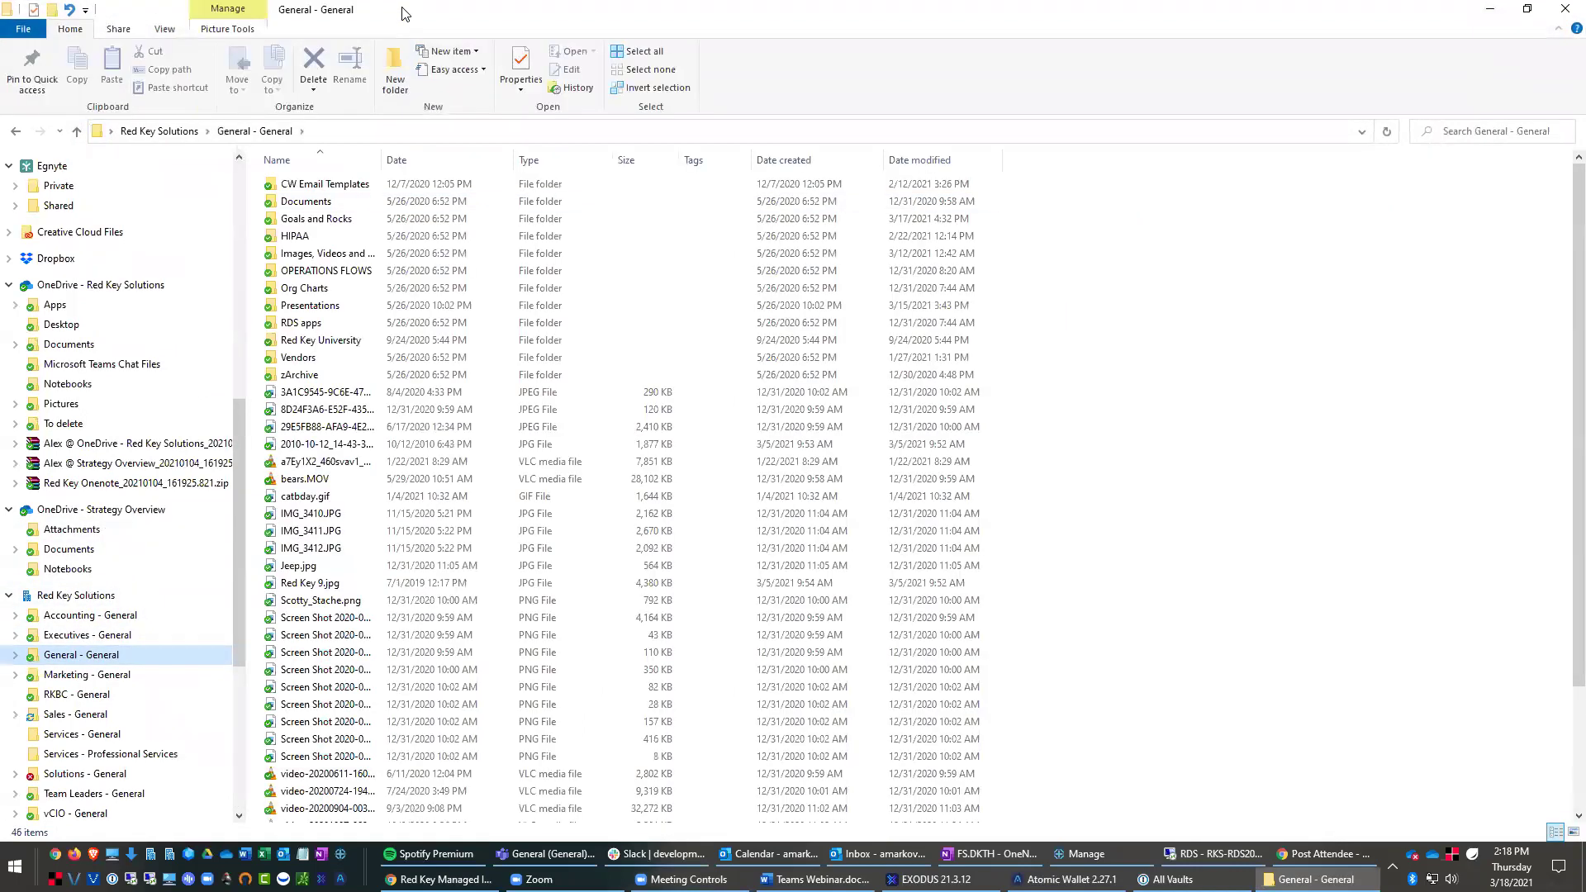
pyautogui.press('super+Down')
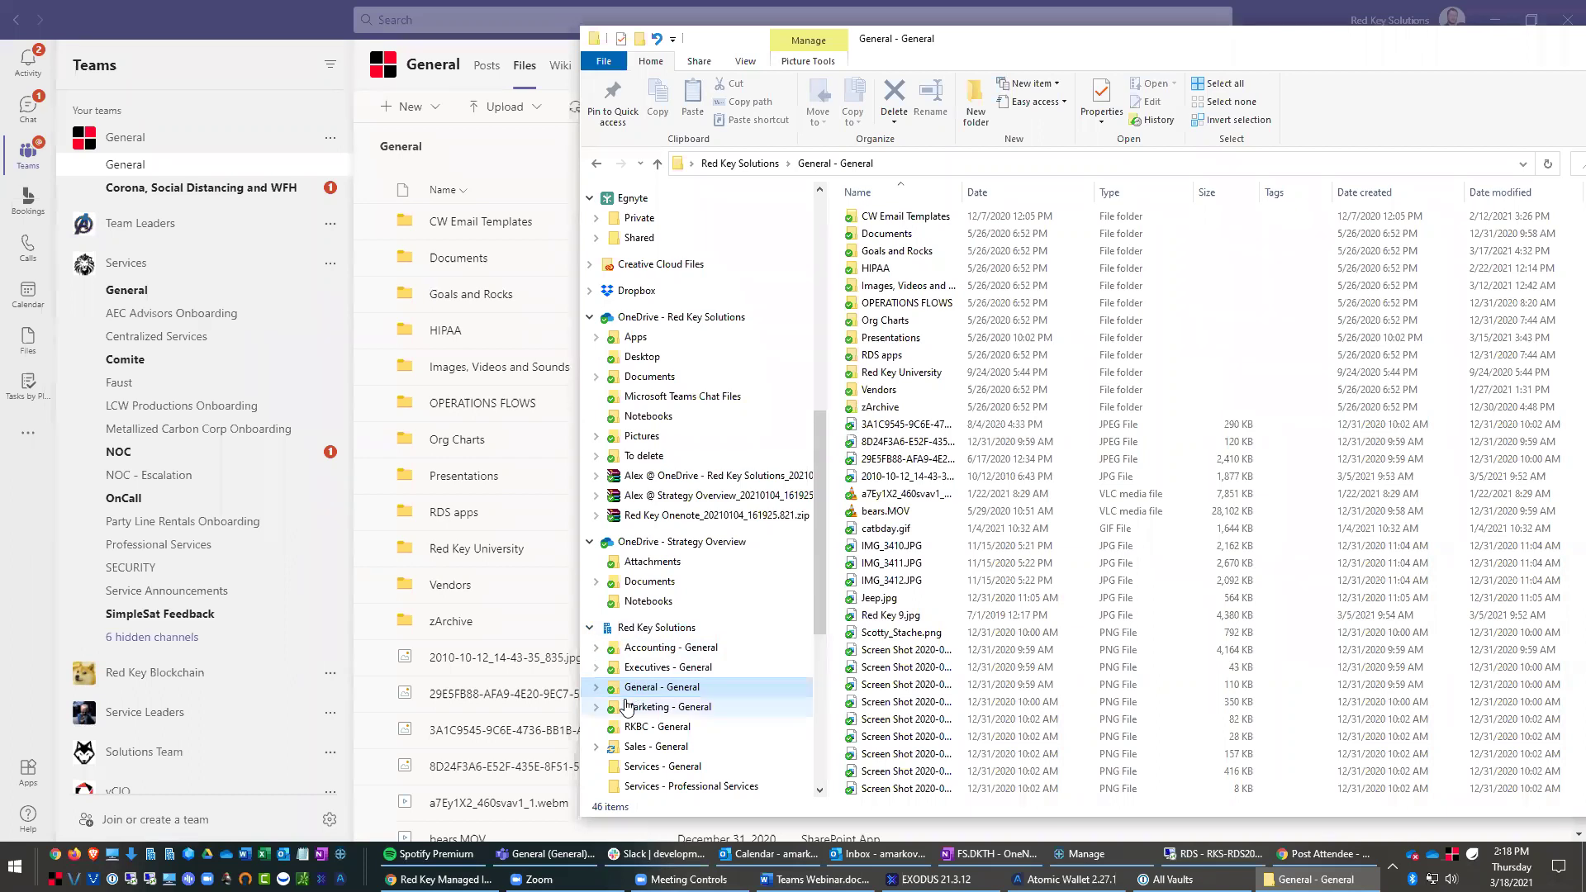
pyautogui.click(546, 141)
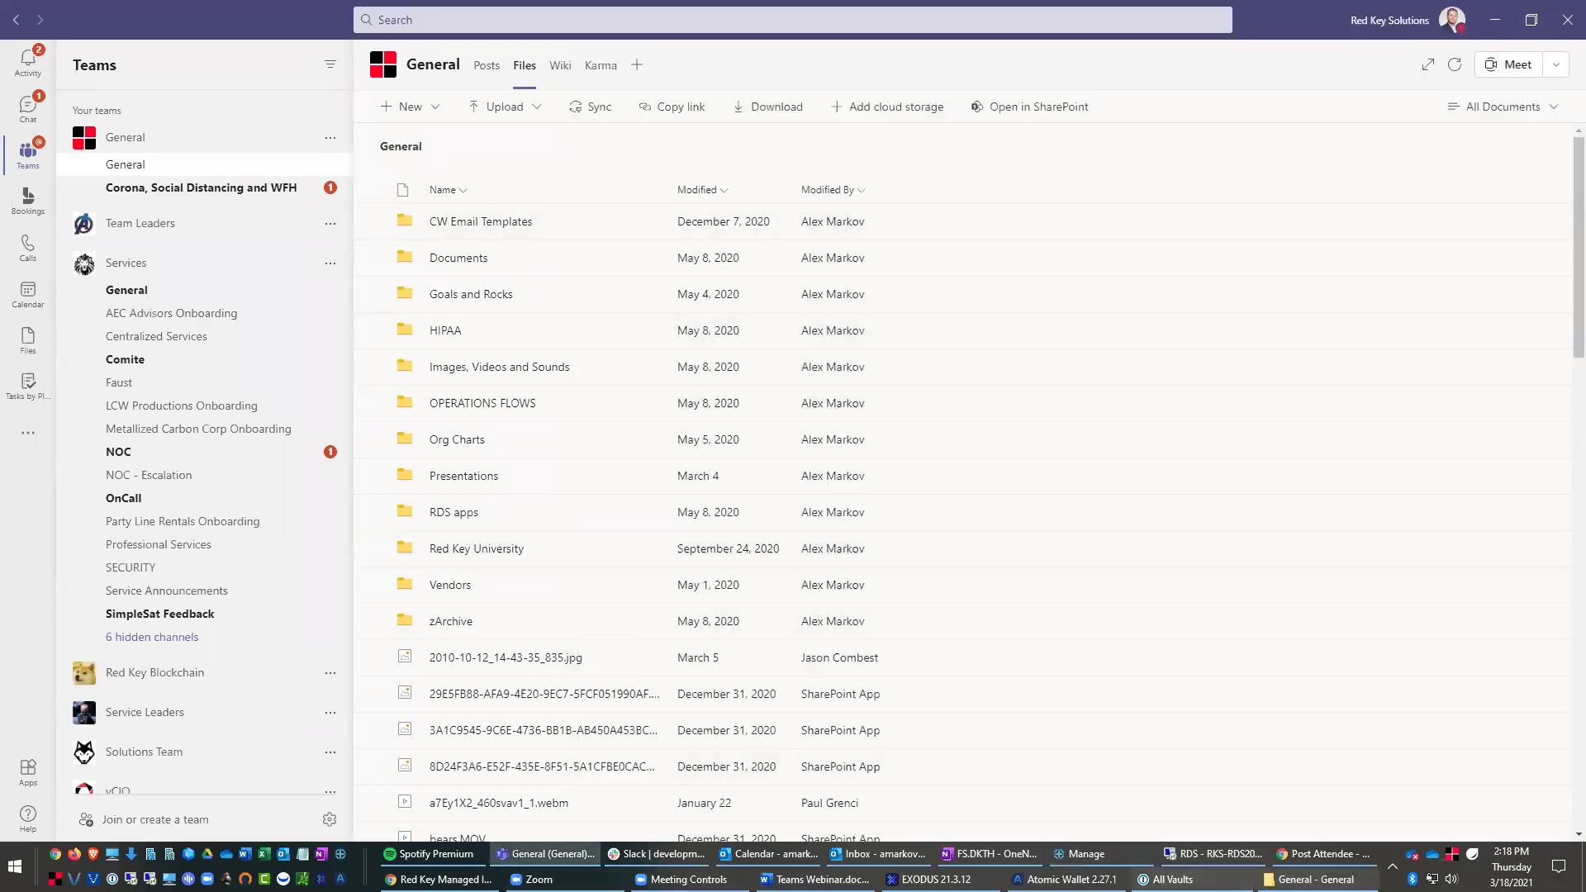
# Step: Browse the synced General - General folder in File Explorer down to the Red Key Solutions Handbook file in Documents > Handbook, and return to Teams
pyautogui.click(1316, 879)
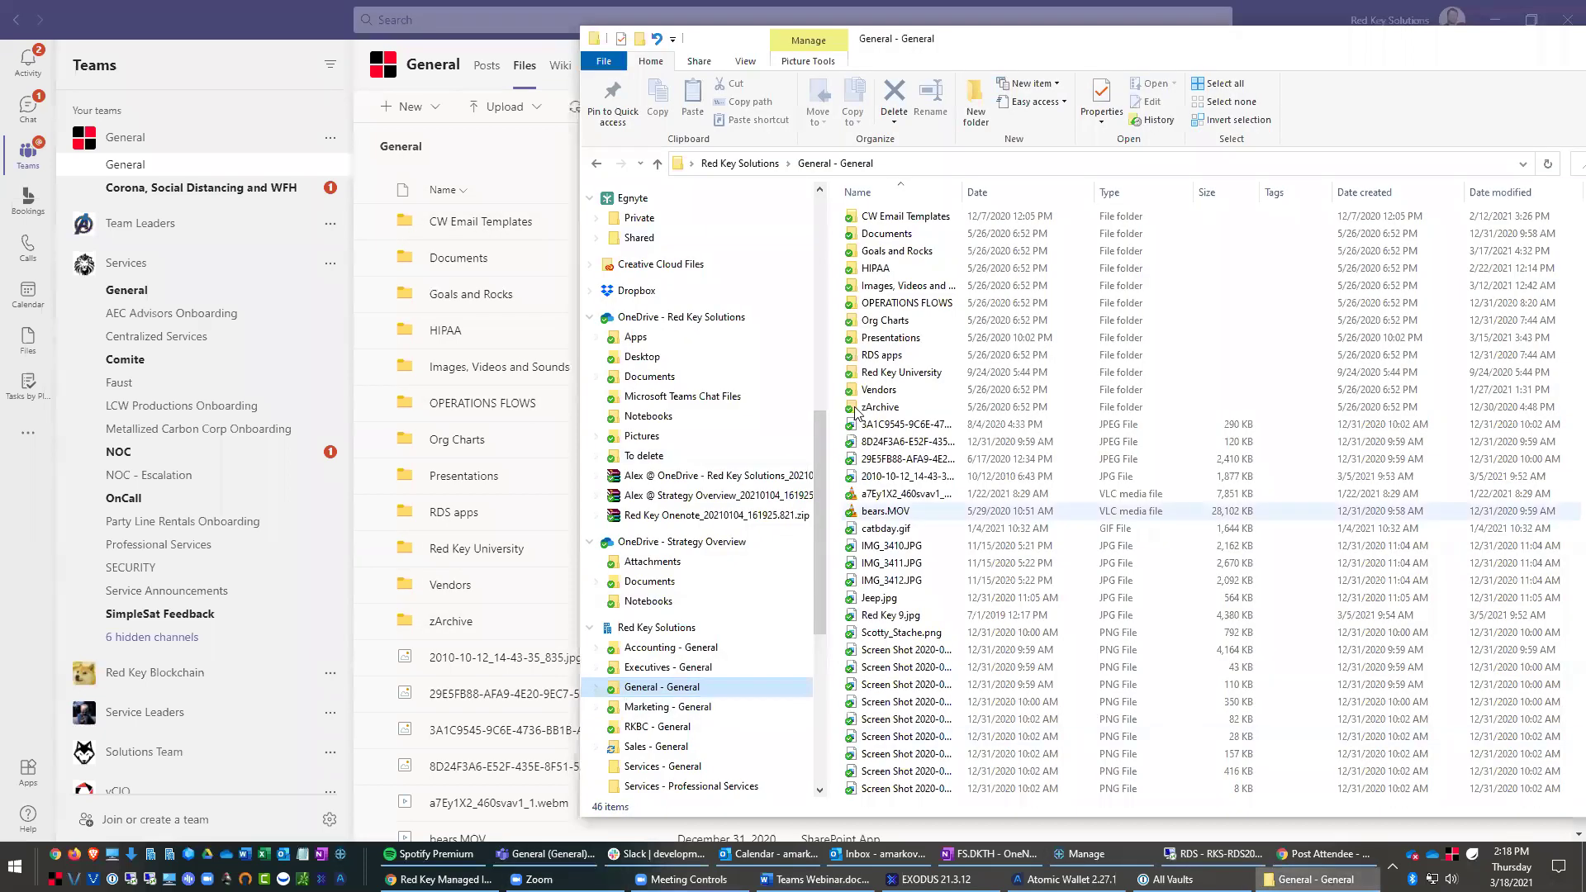
pyautogui.doubleClick(885, 238)
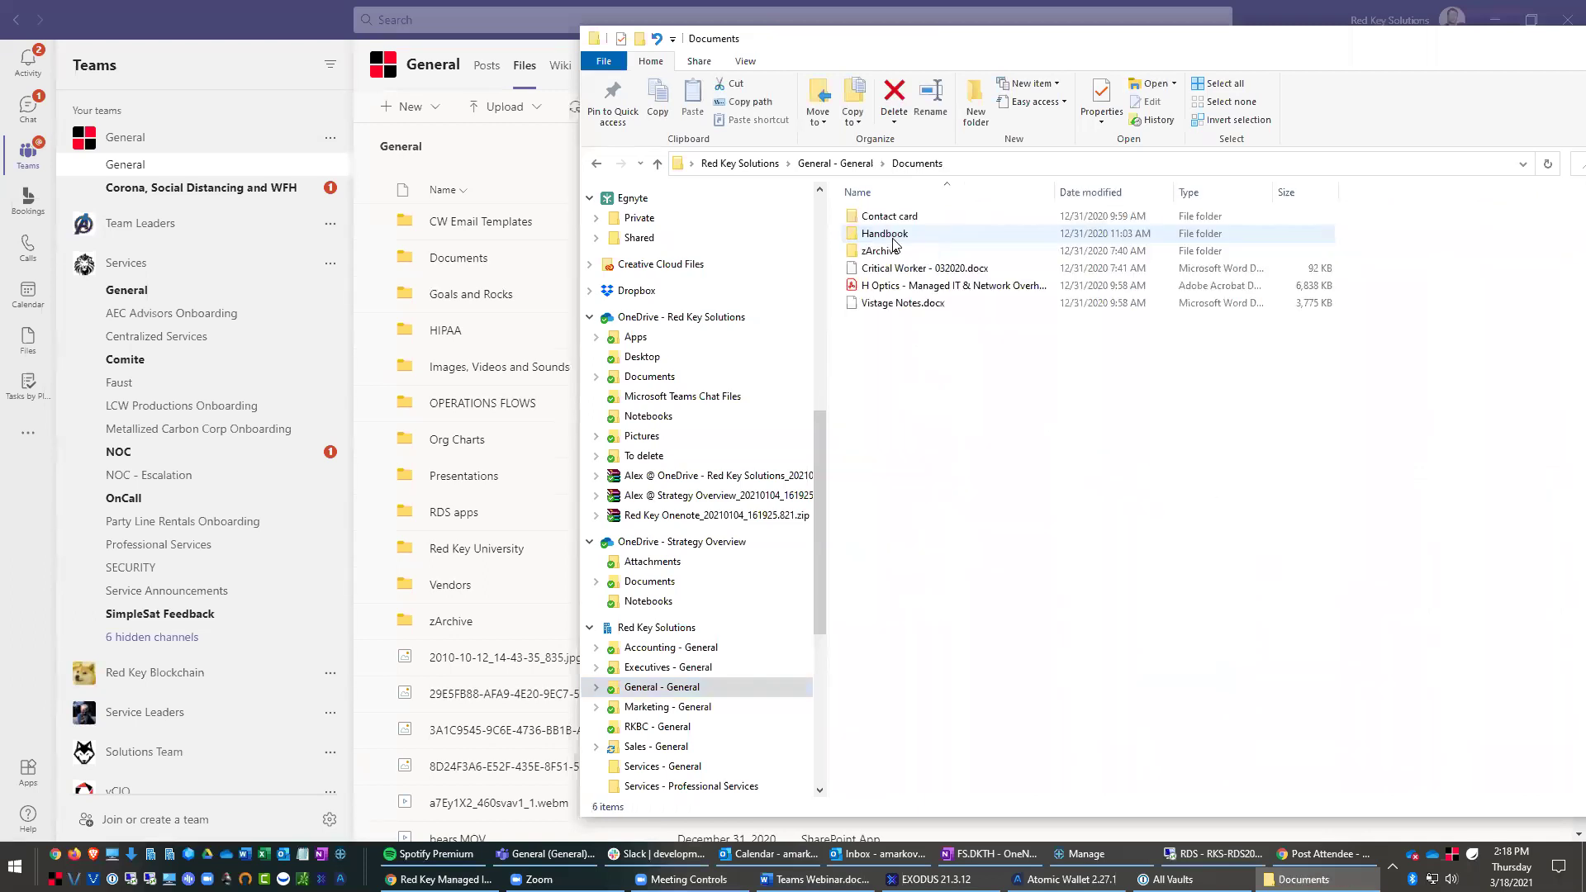
pyautogui.doubleClick(896, 238)
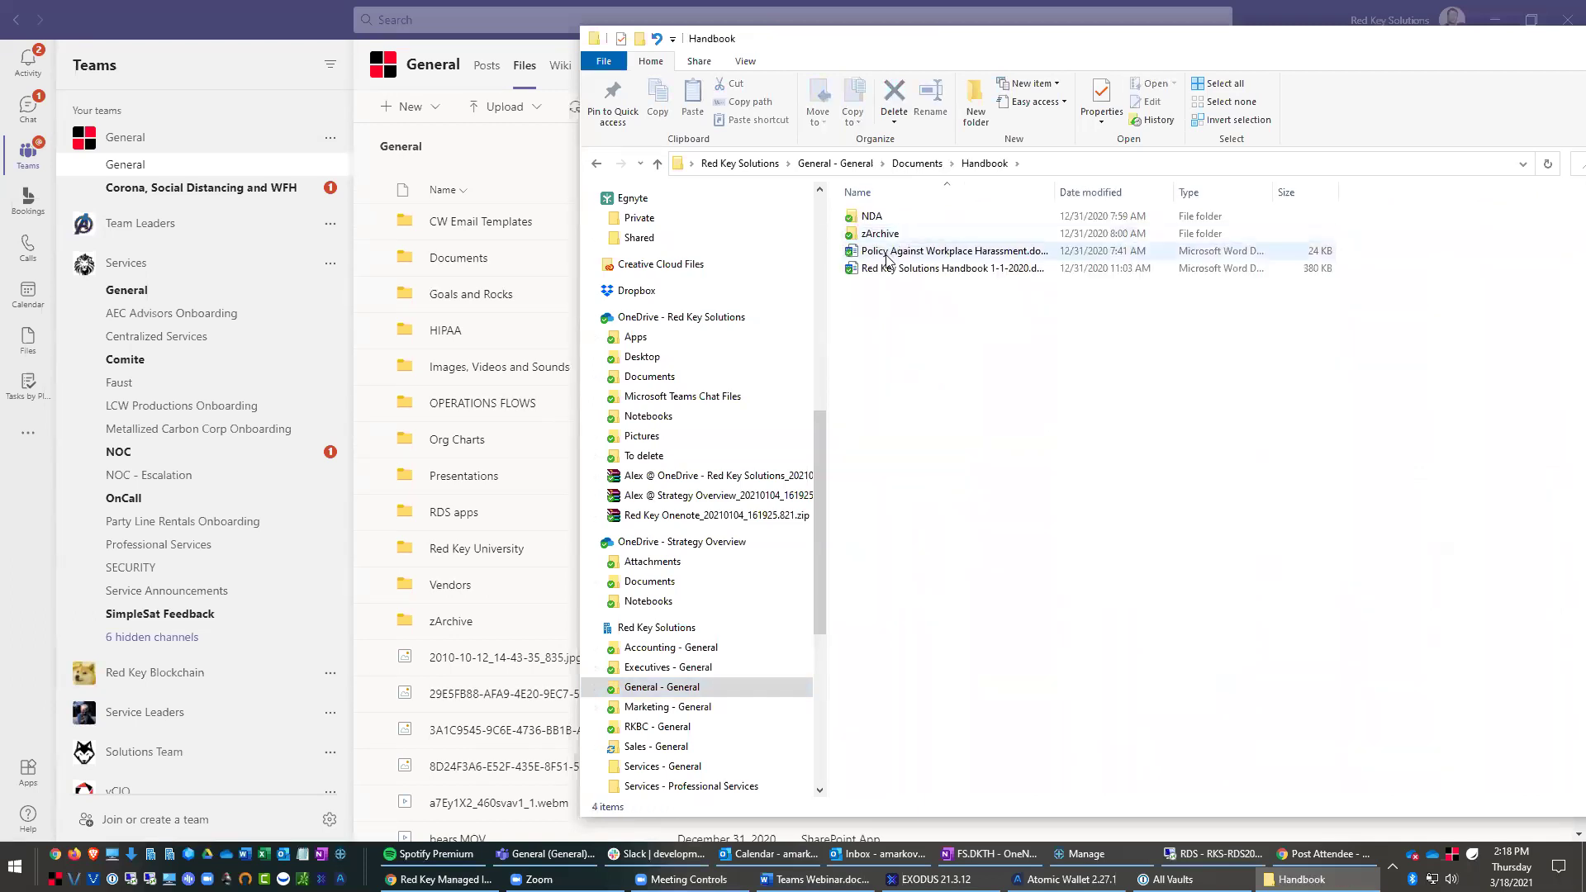
pyautogui.click(888, 273)
pyautogui.click(996, 310)
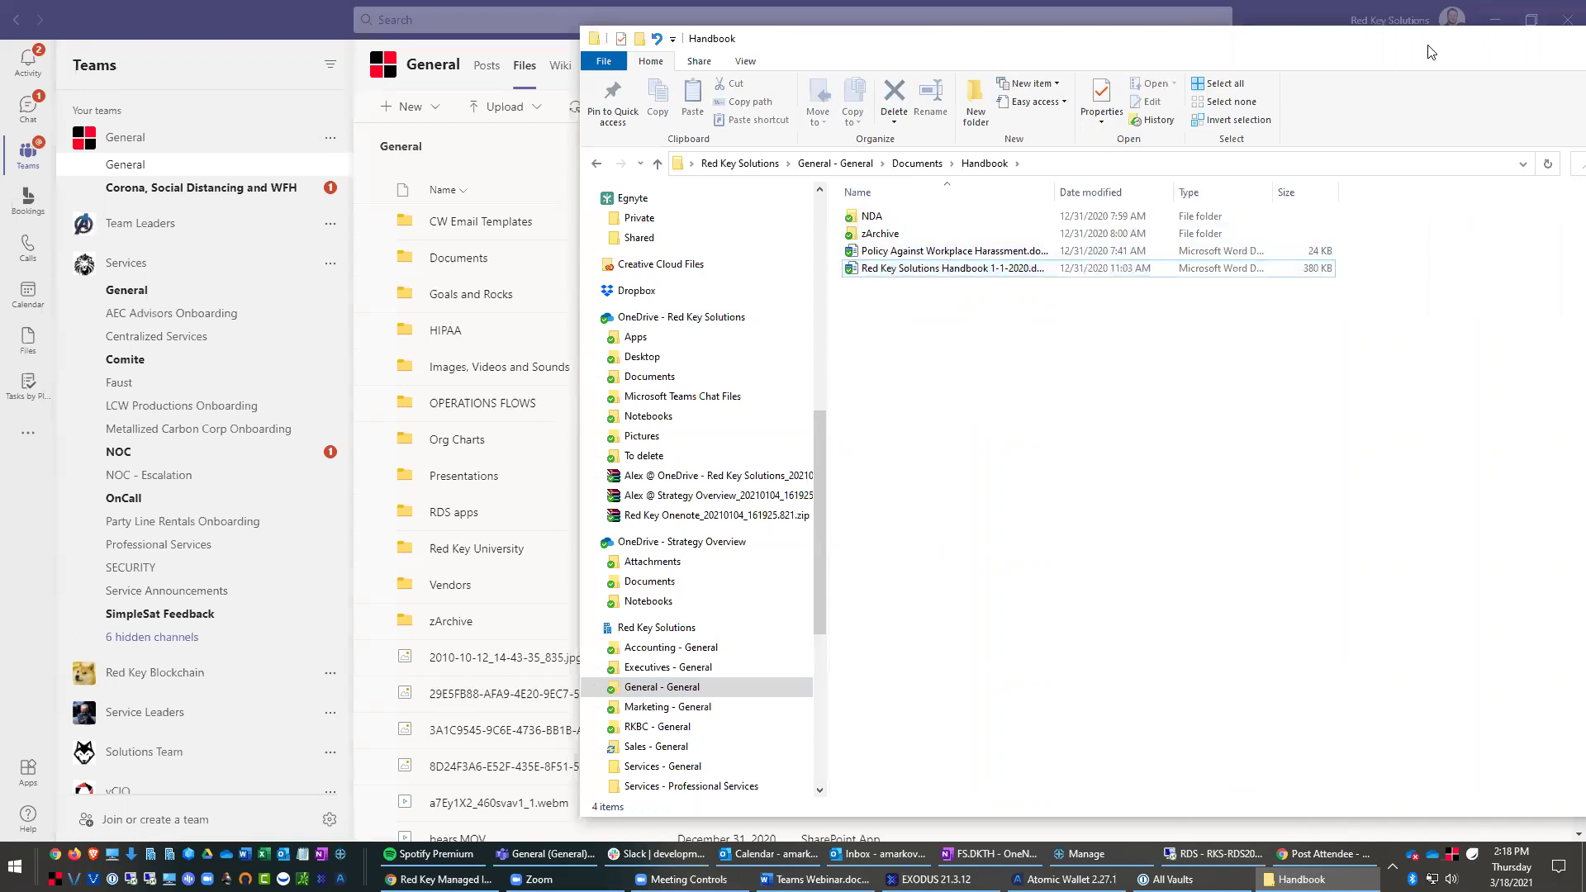
pyautogui.moveTo(1285, 38); pyautogui.dragTo(988, 22)
pyautogui.click(1435, 46)
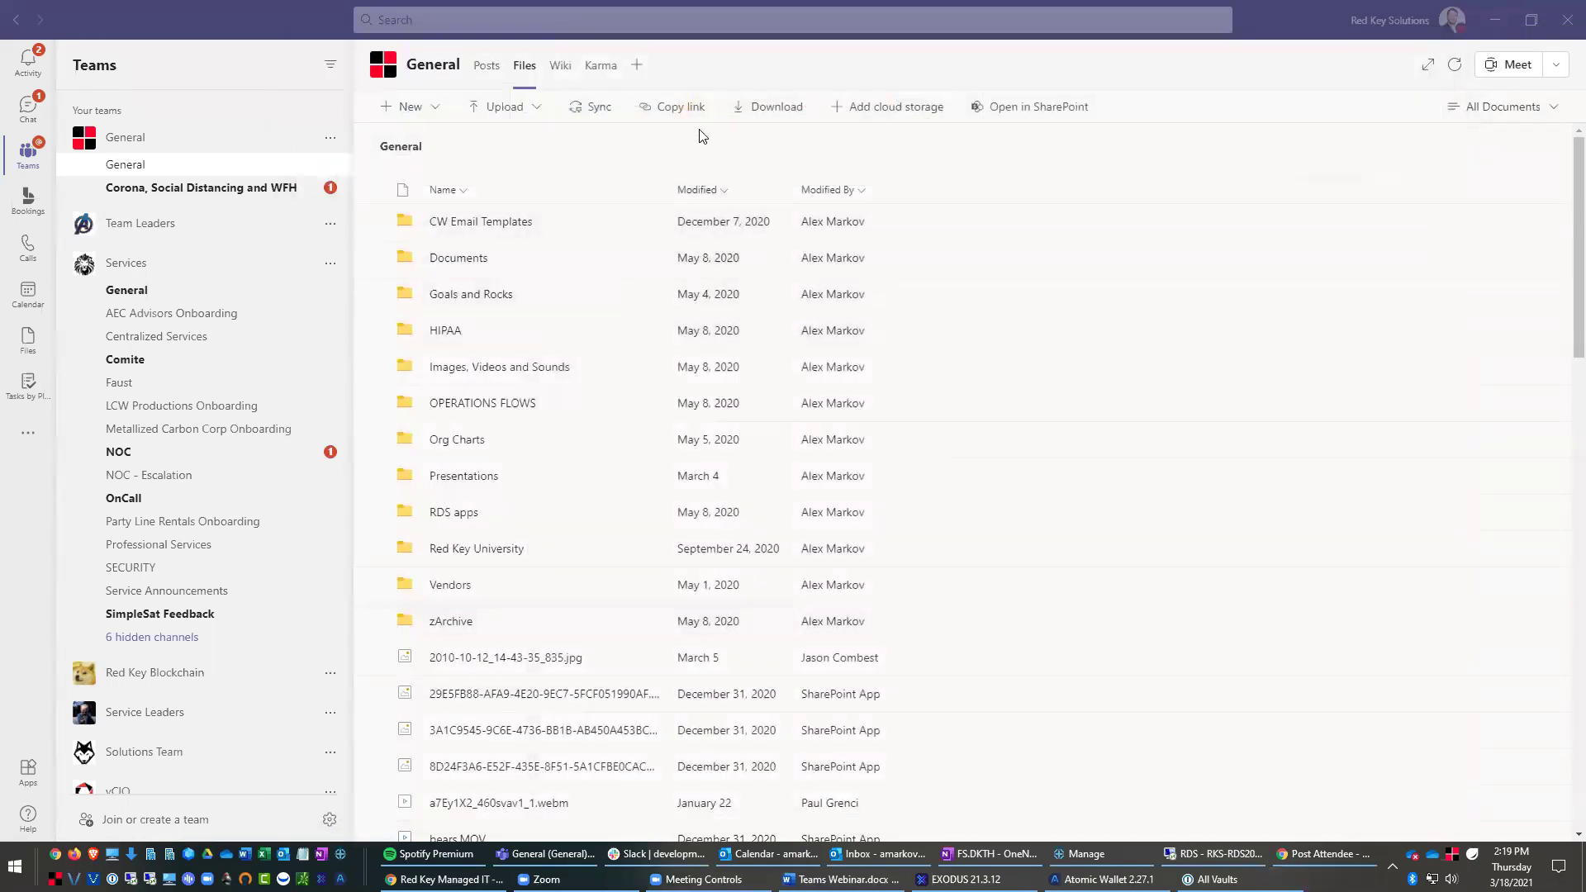
# Step: Open the files of the Estimating Team's General channel
pyautogui.scroll(-1, 265, 767)
pyautogui.scroll(-8, 265, 768)
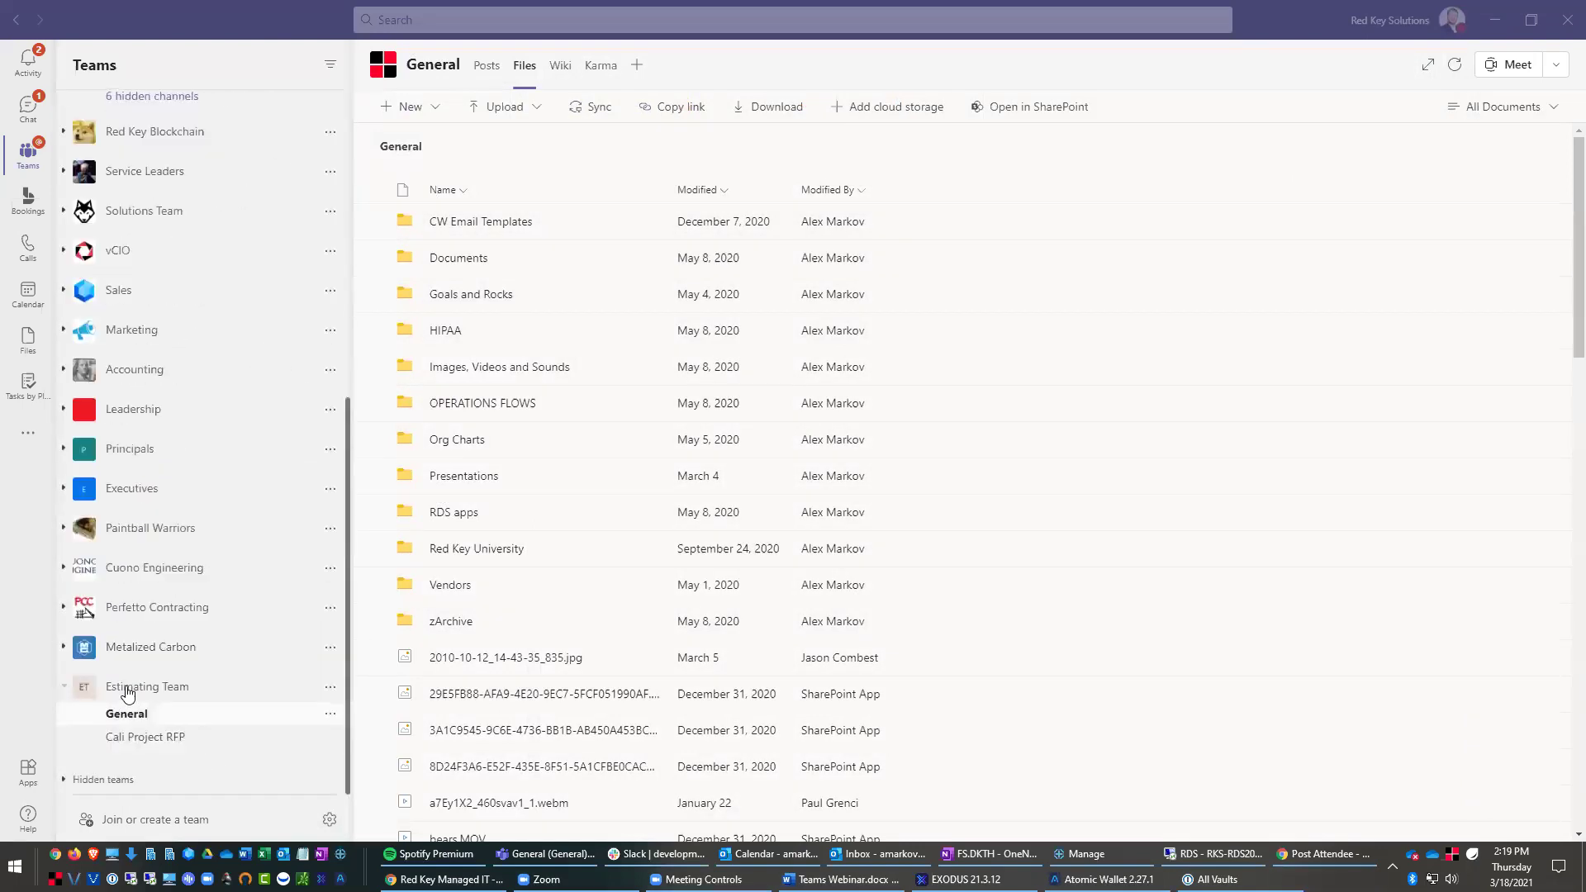
pyautogui.click(131, 714)
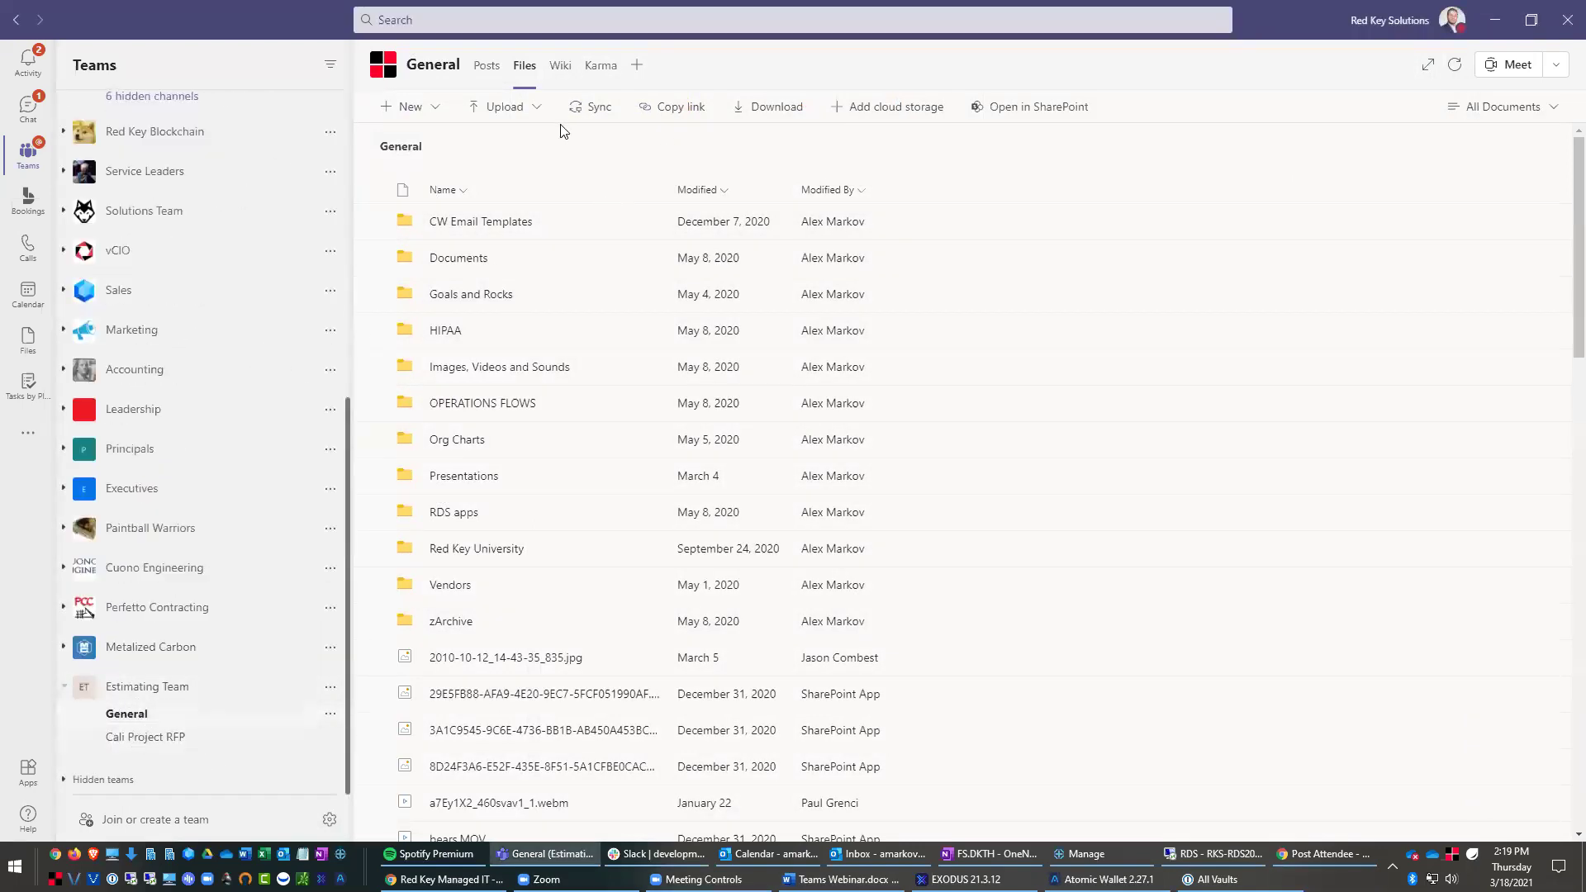
pyautogui.click(523, 68)
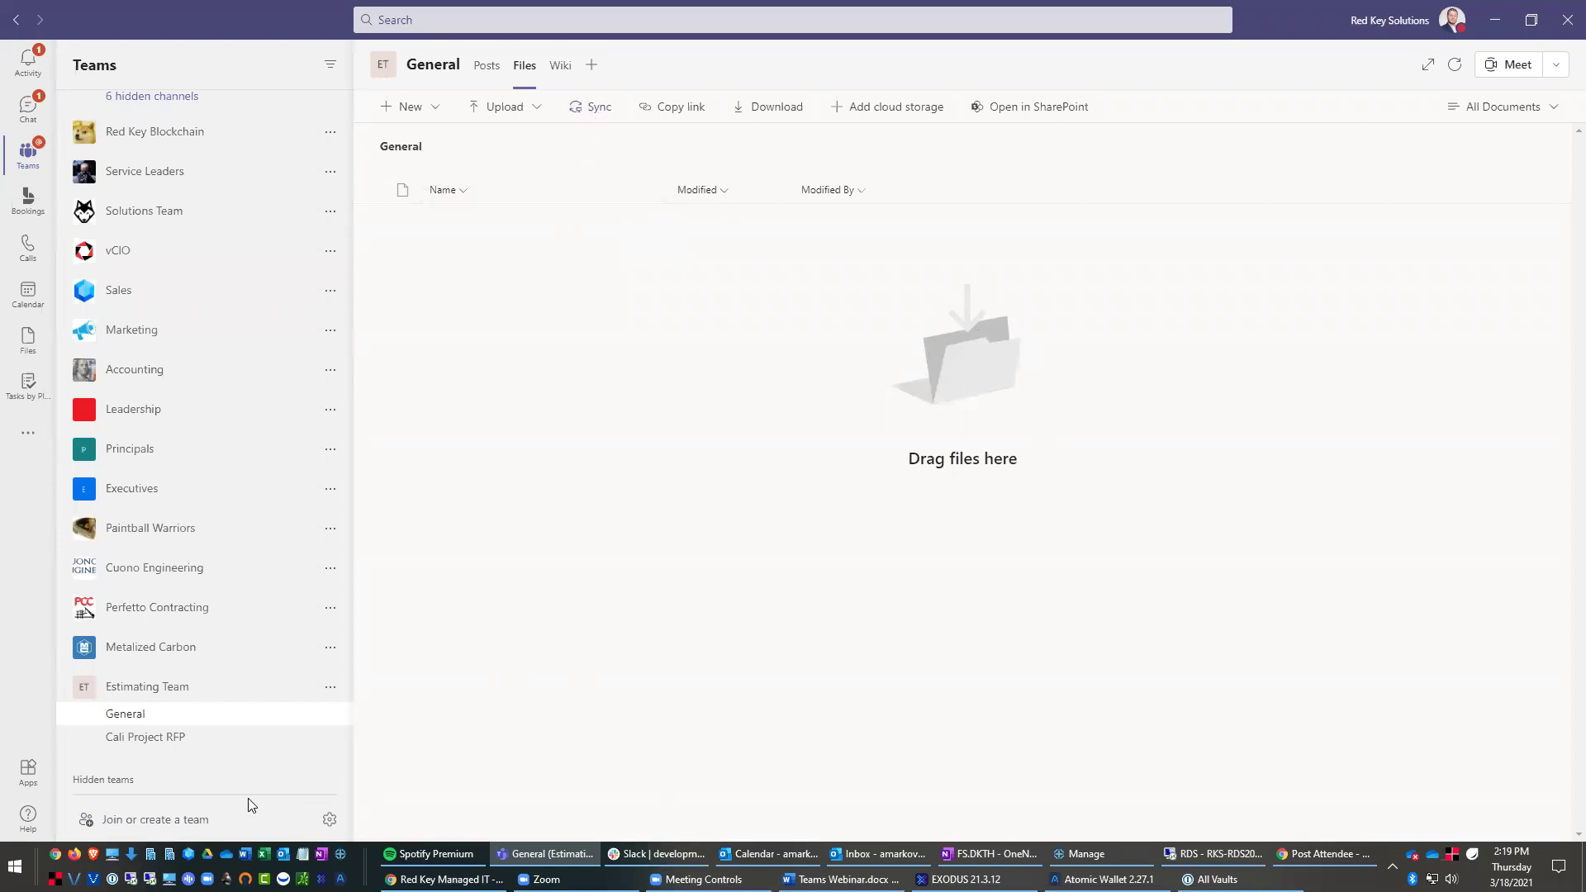
# Step: Sync all files and folders of the Estimating Team's General channel to this PC, and open the Estimating Team - General folder in File Explorer
pyautogui.click(112, 854)
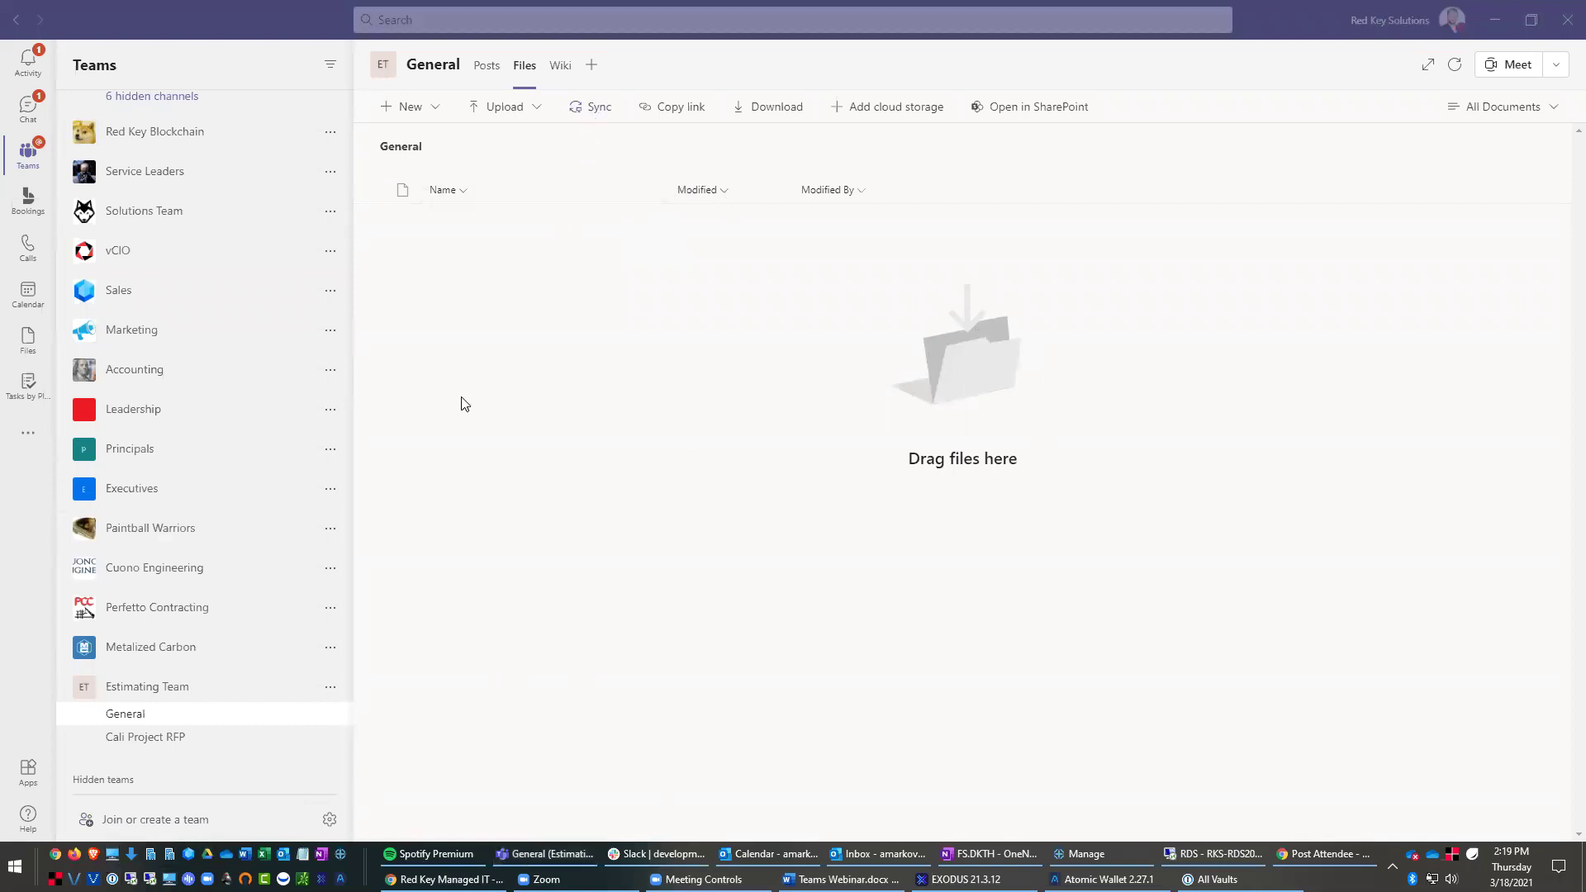
pyautogui.scroll(3, 471, 612)
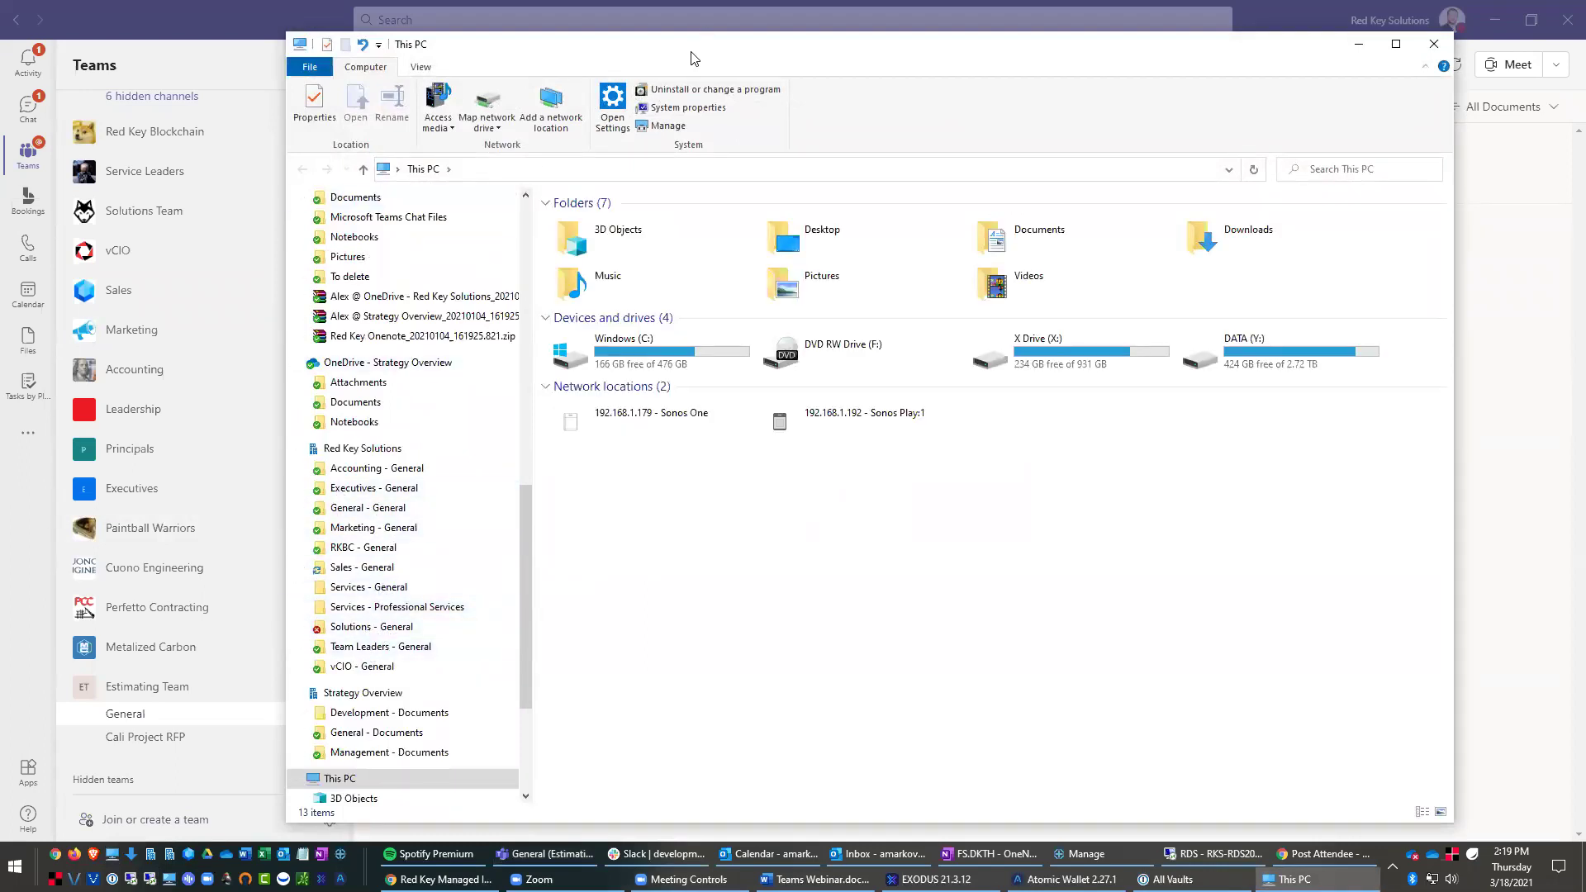
pyautogui.click(1359, 44)
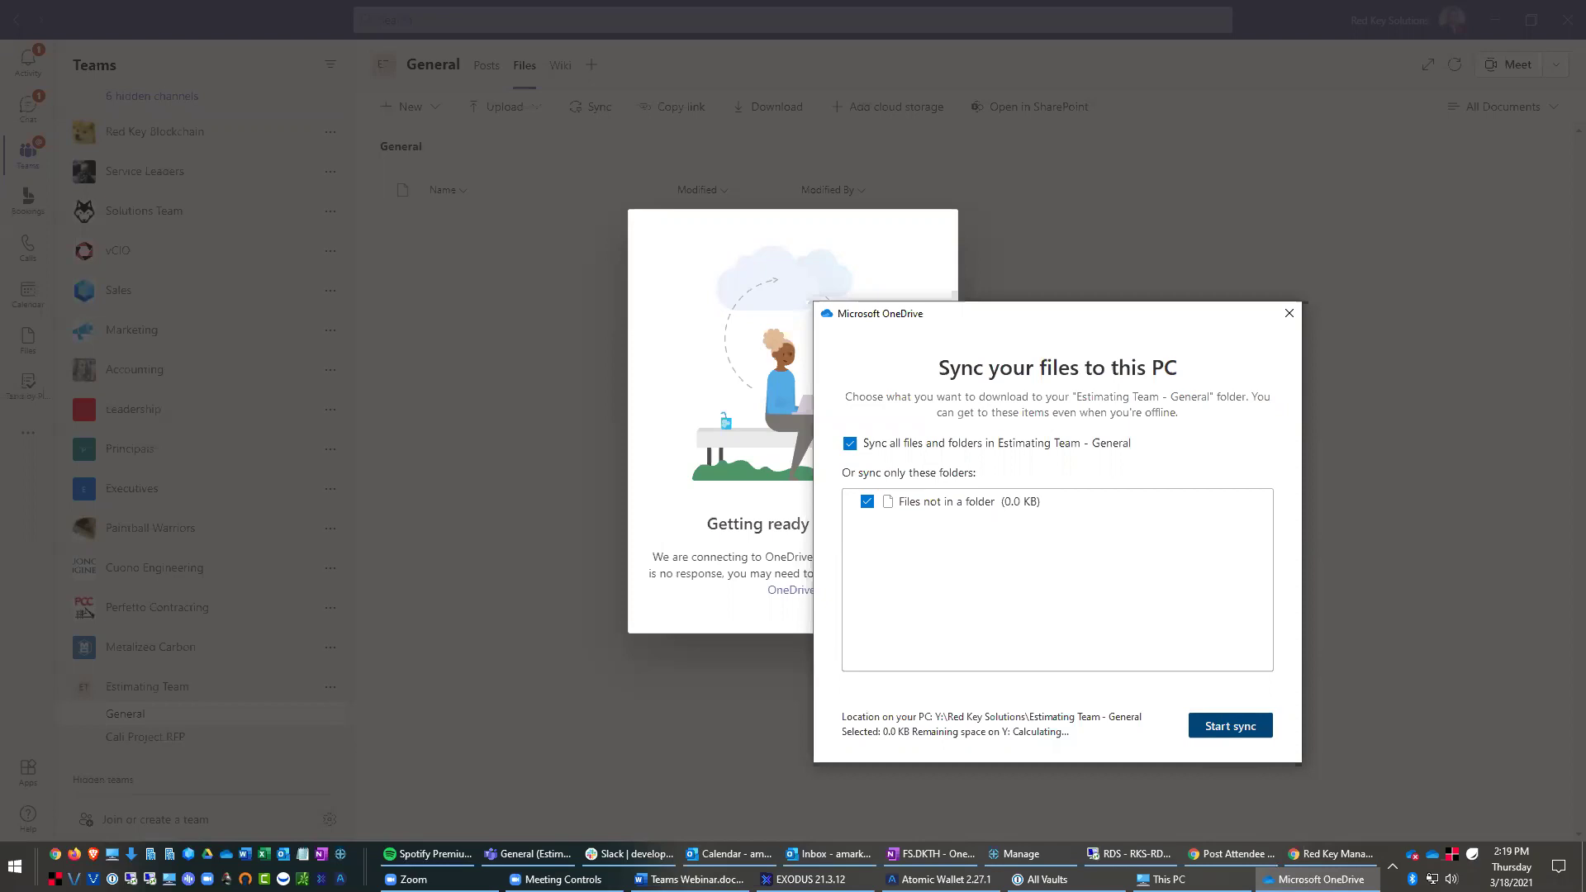
pyautogui.press('Return')
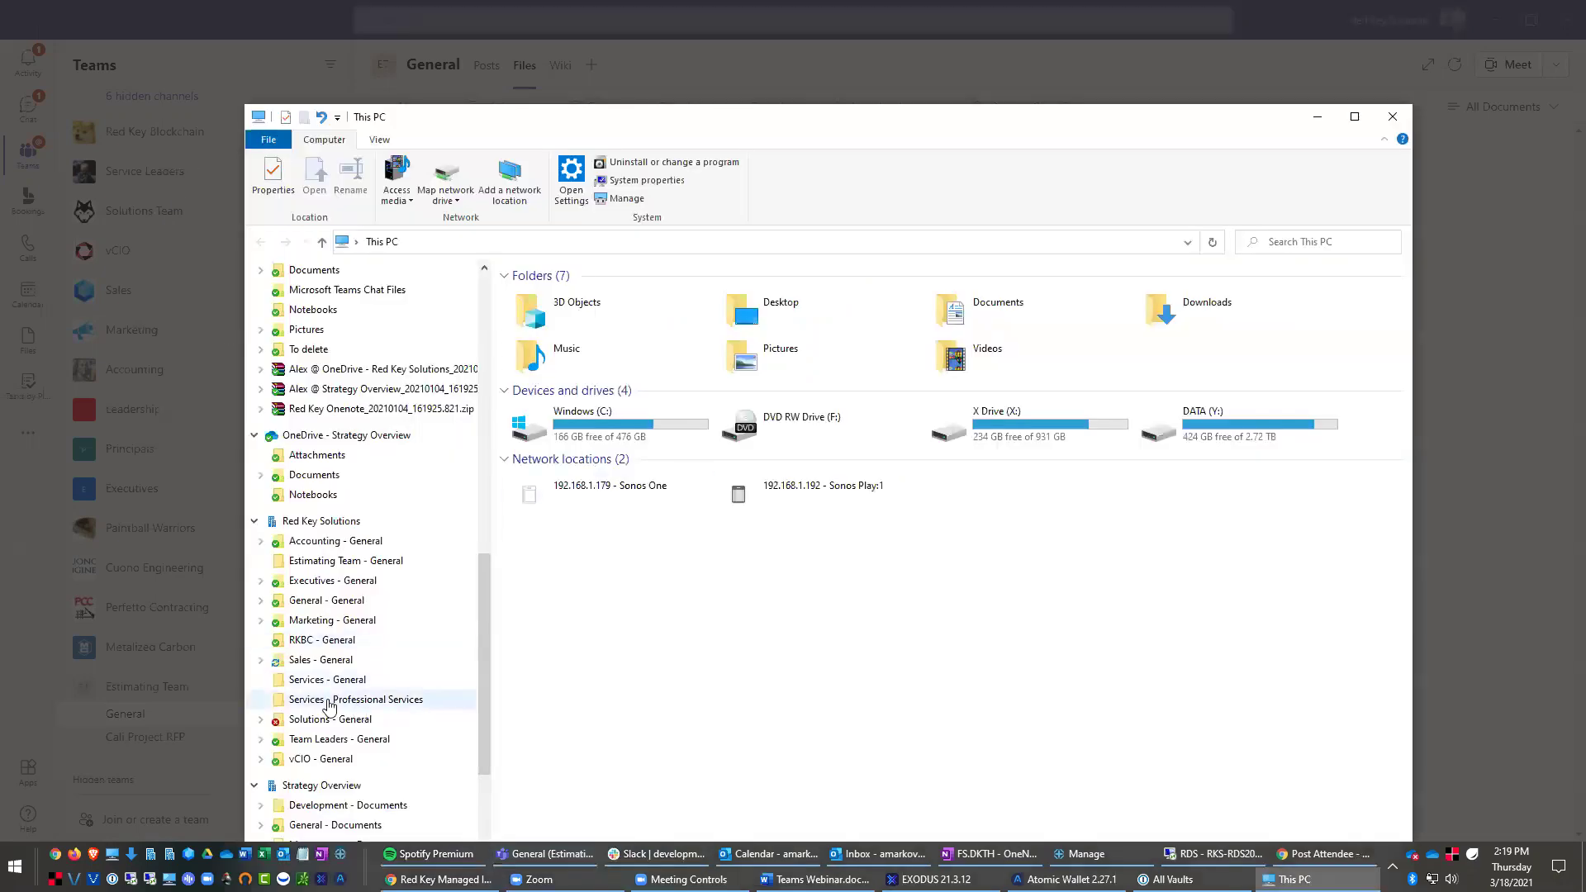
pyautogui.click(323, 547)
pyautogui.click(324, 561)
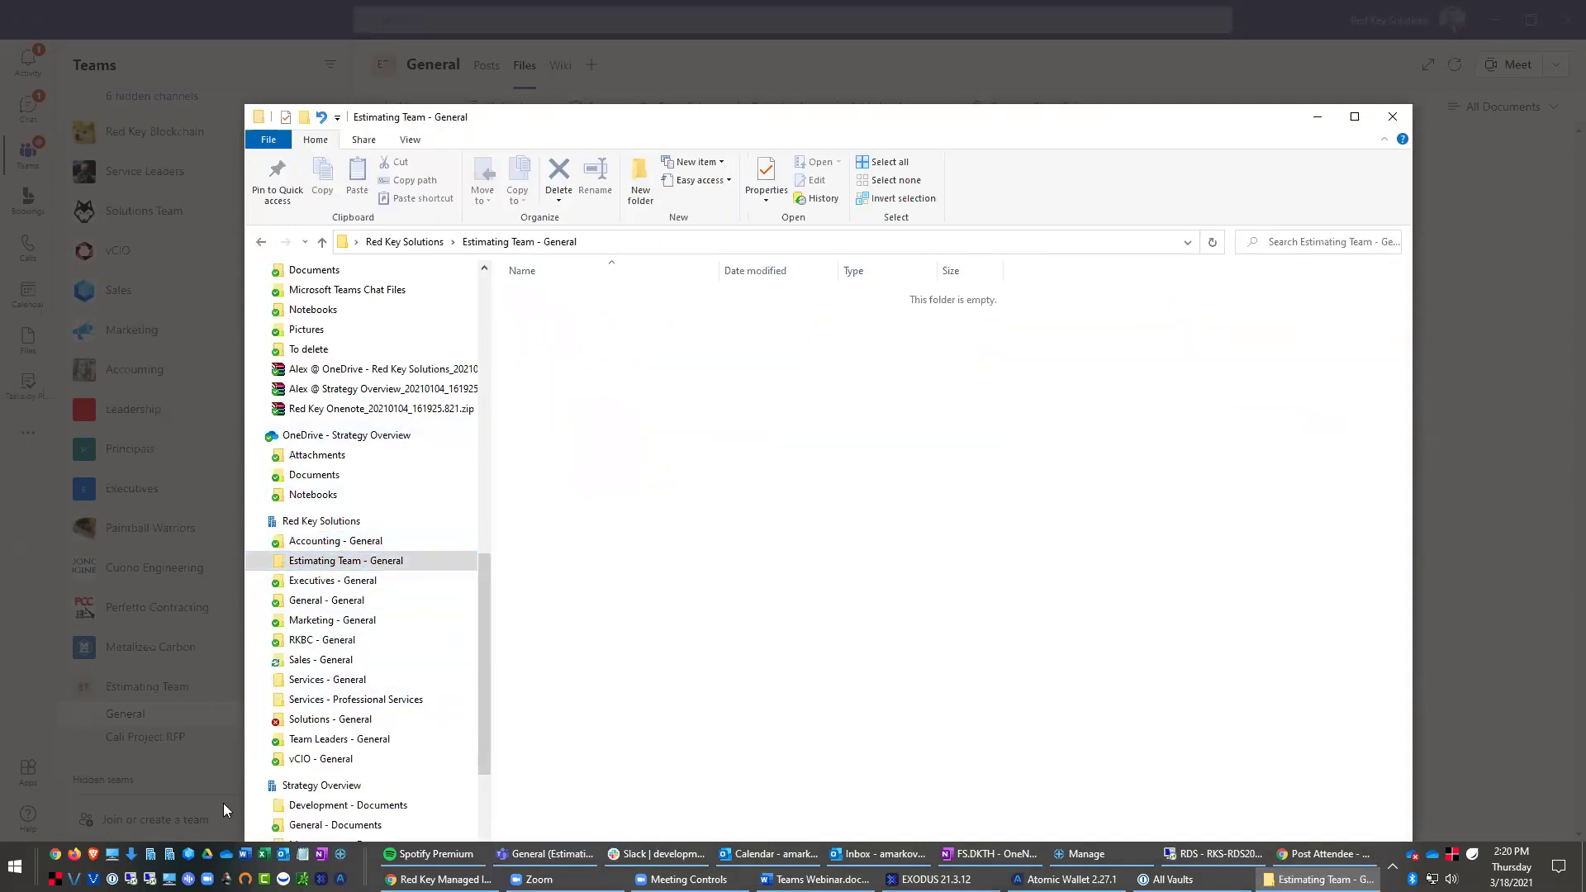
# Step: Copy 29E5FB88-AFA9-4E20-9EC7-5FCF051990AF.jpeg from the General - General folder into the Estimating Team - General folder
pyautogui.scroll(2, 380, 492)
pyautogui.scroll(10, 384, 494)
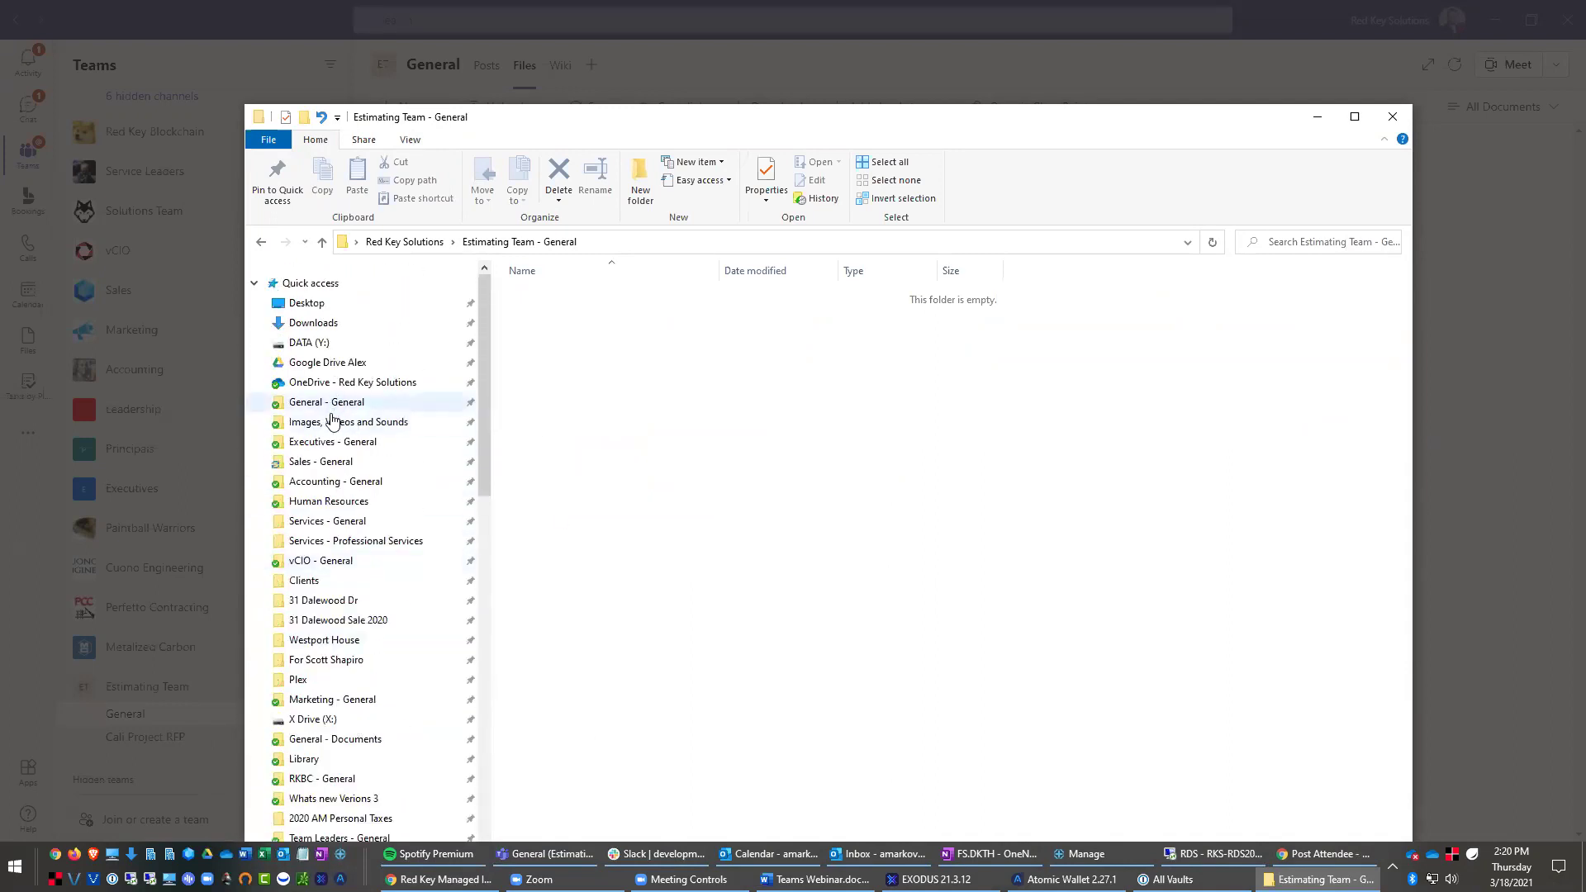
pyautogui.click(341, 404)
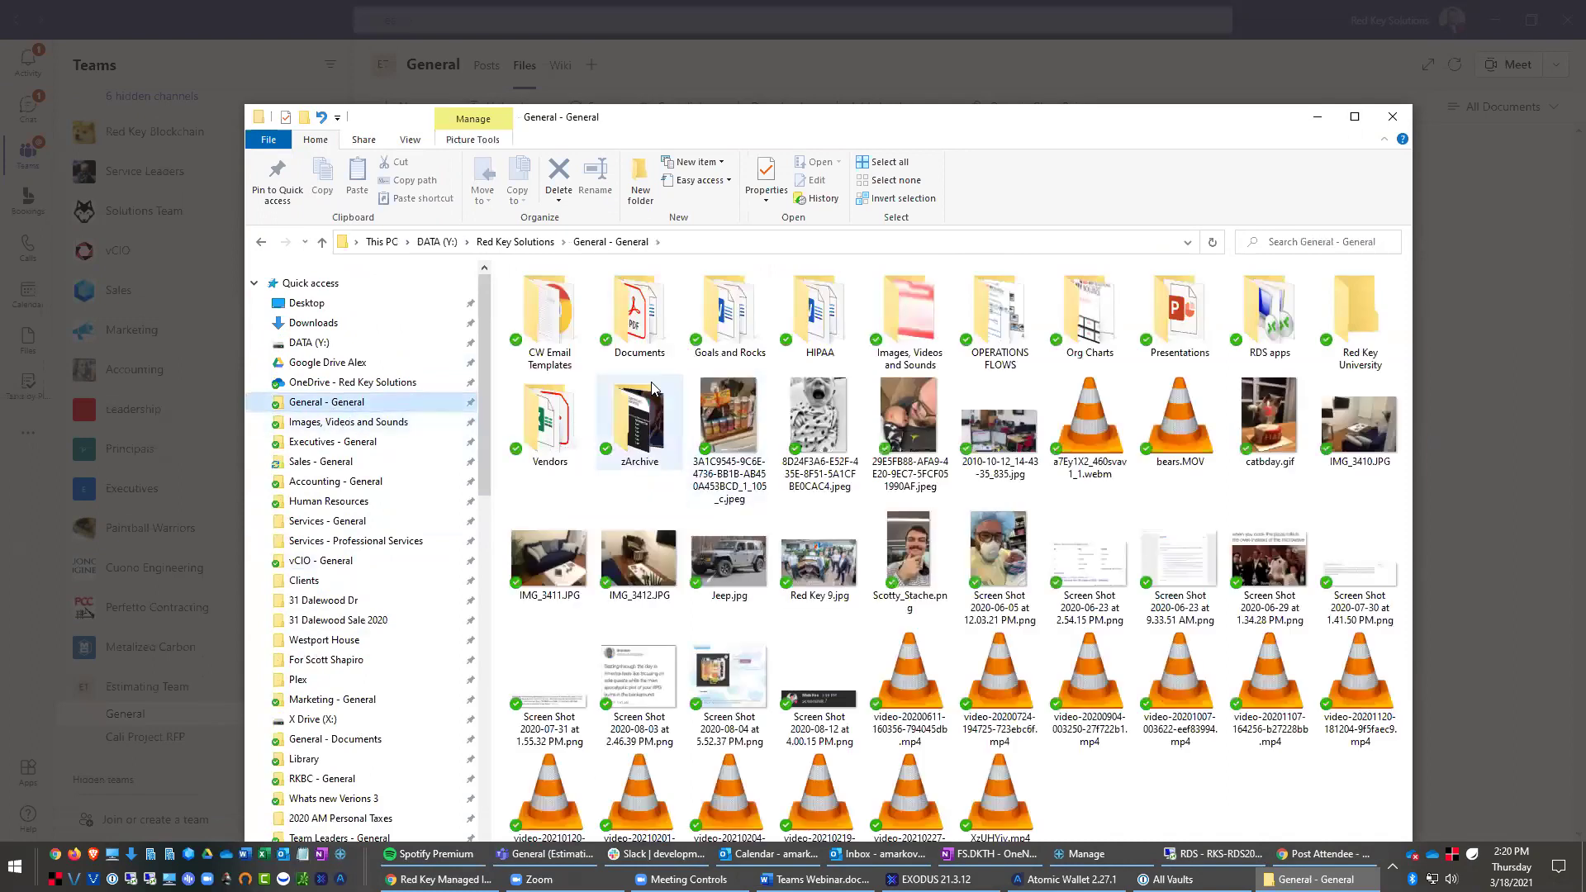
pyautogui.doubleClick(884, 417)
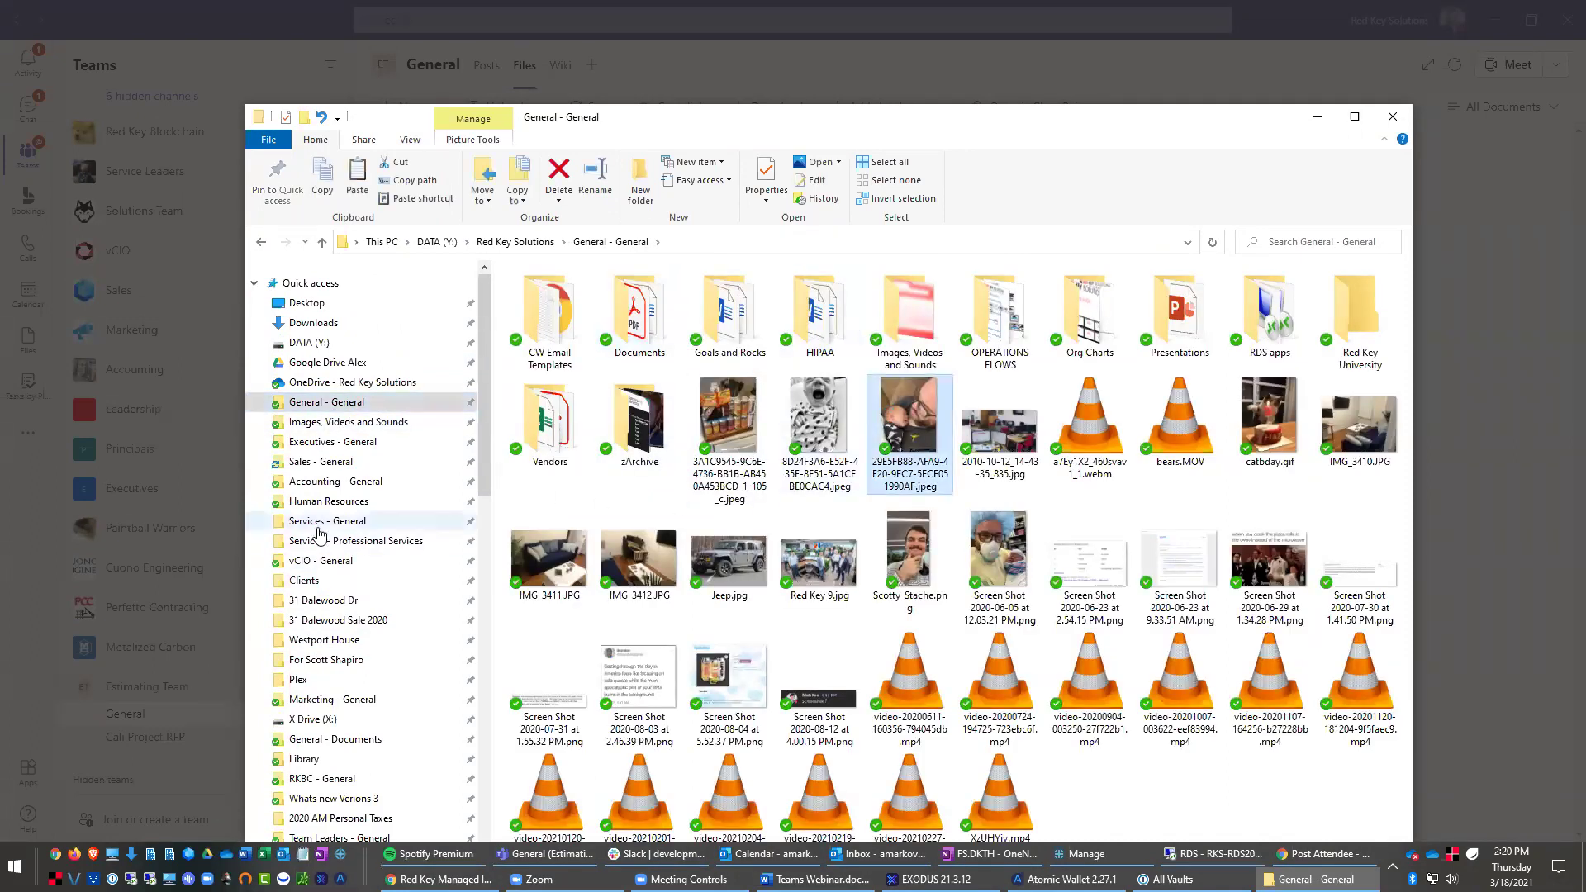
pyautogui.scroll(-15, 425, 479)
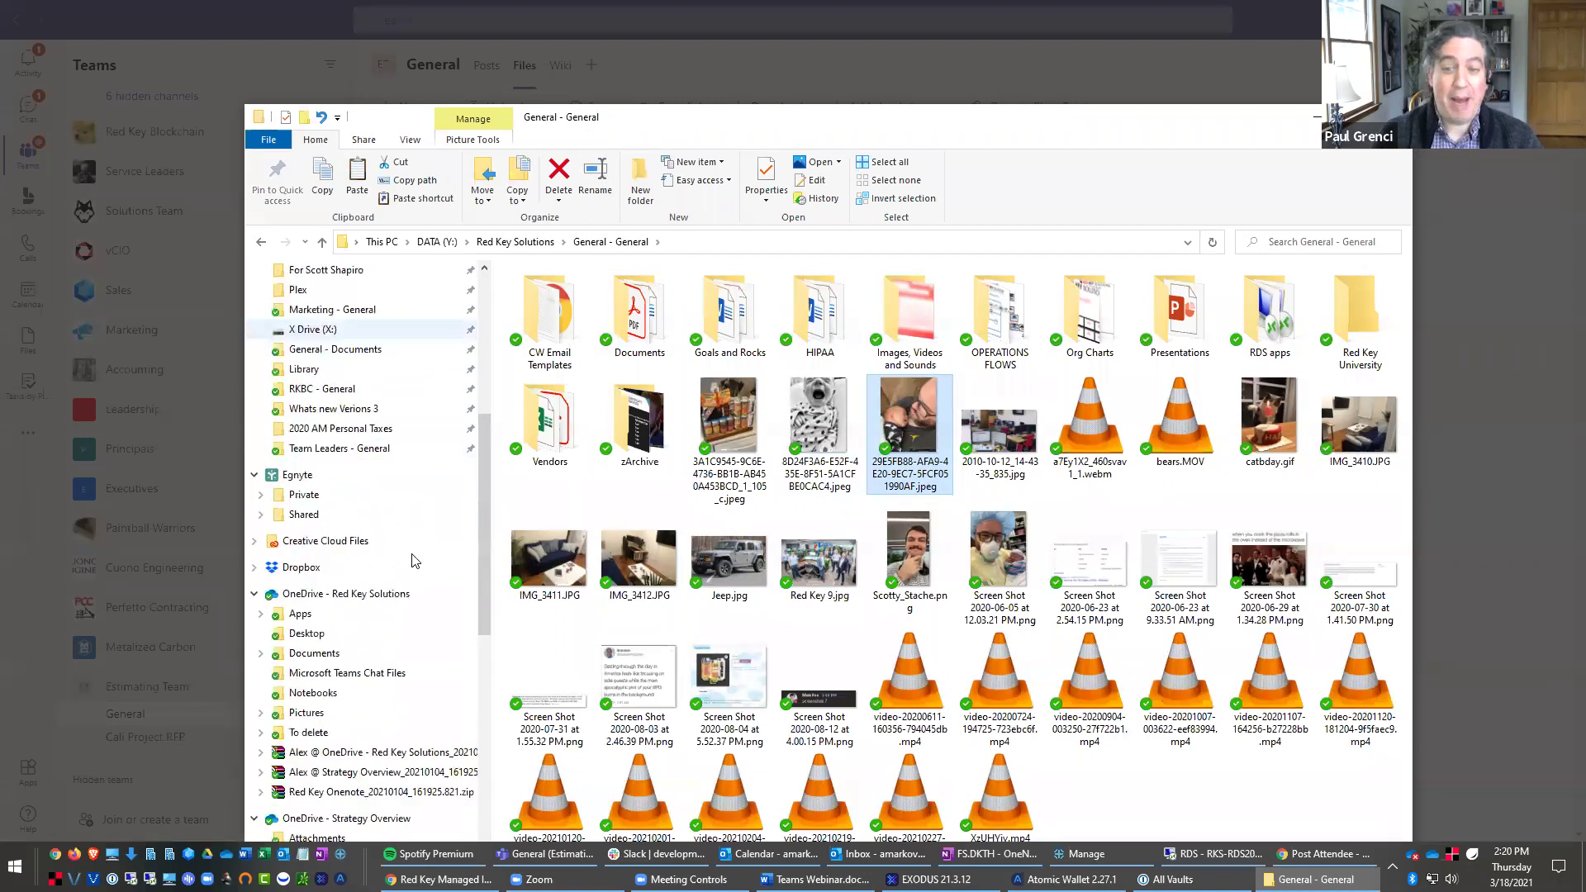
pyautogui.scroll(-2, 414, 562)
pyautogui.click(393, 560)
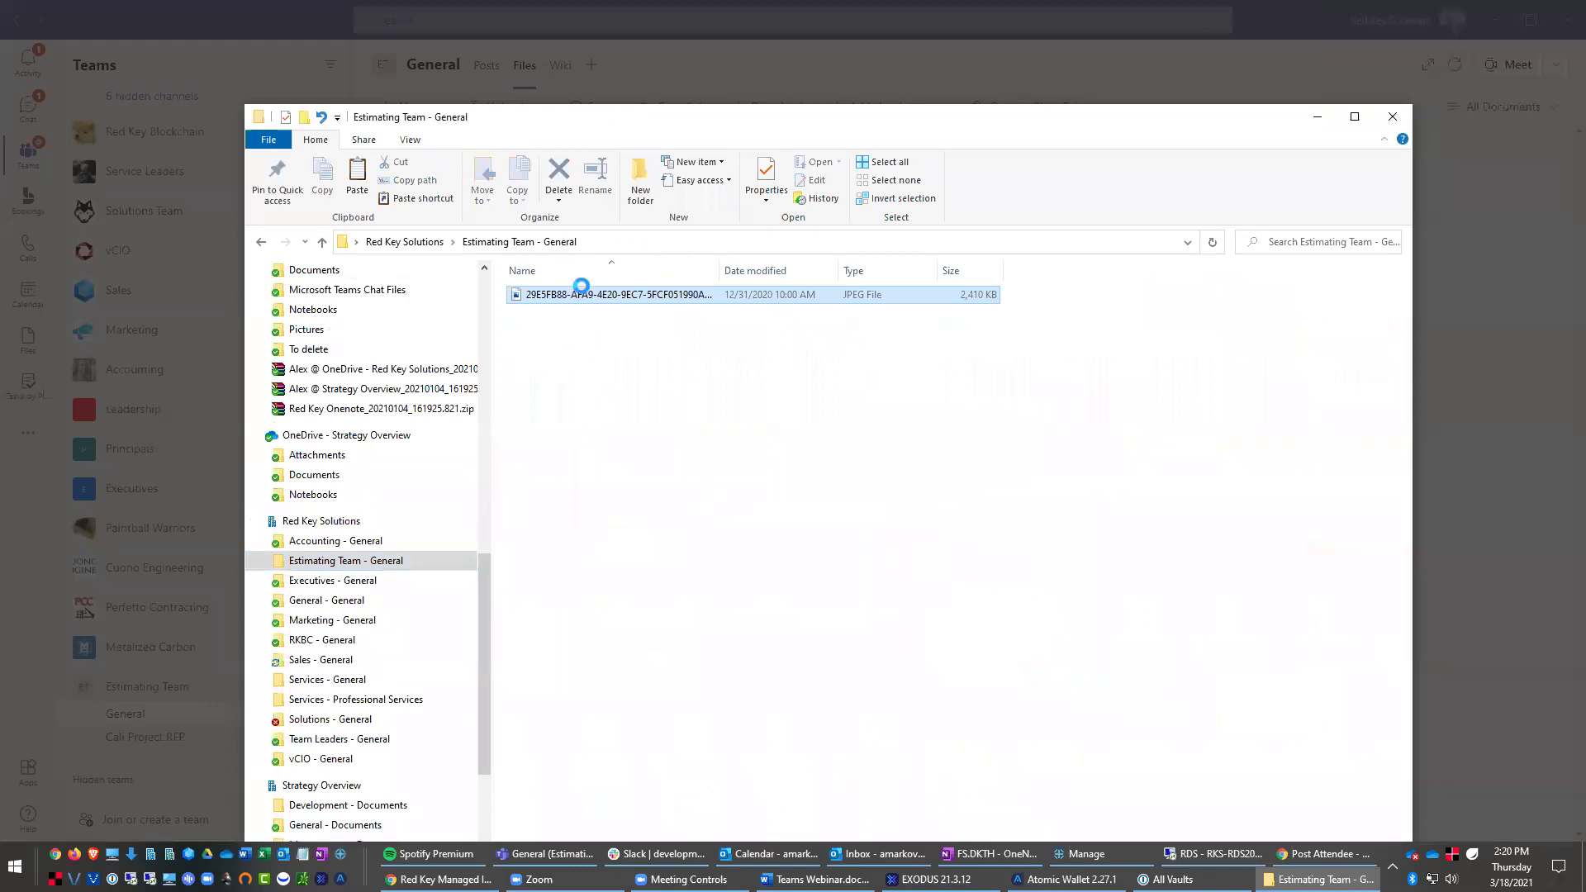
# Step: View the copied JPEG in the Estimating Team - General folder, and return to the channel in Teams
pyautogui.click(564, 301)
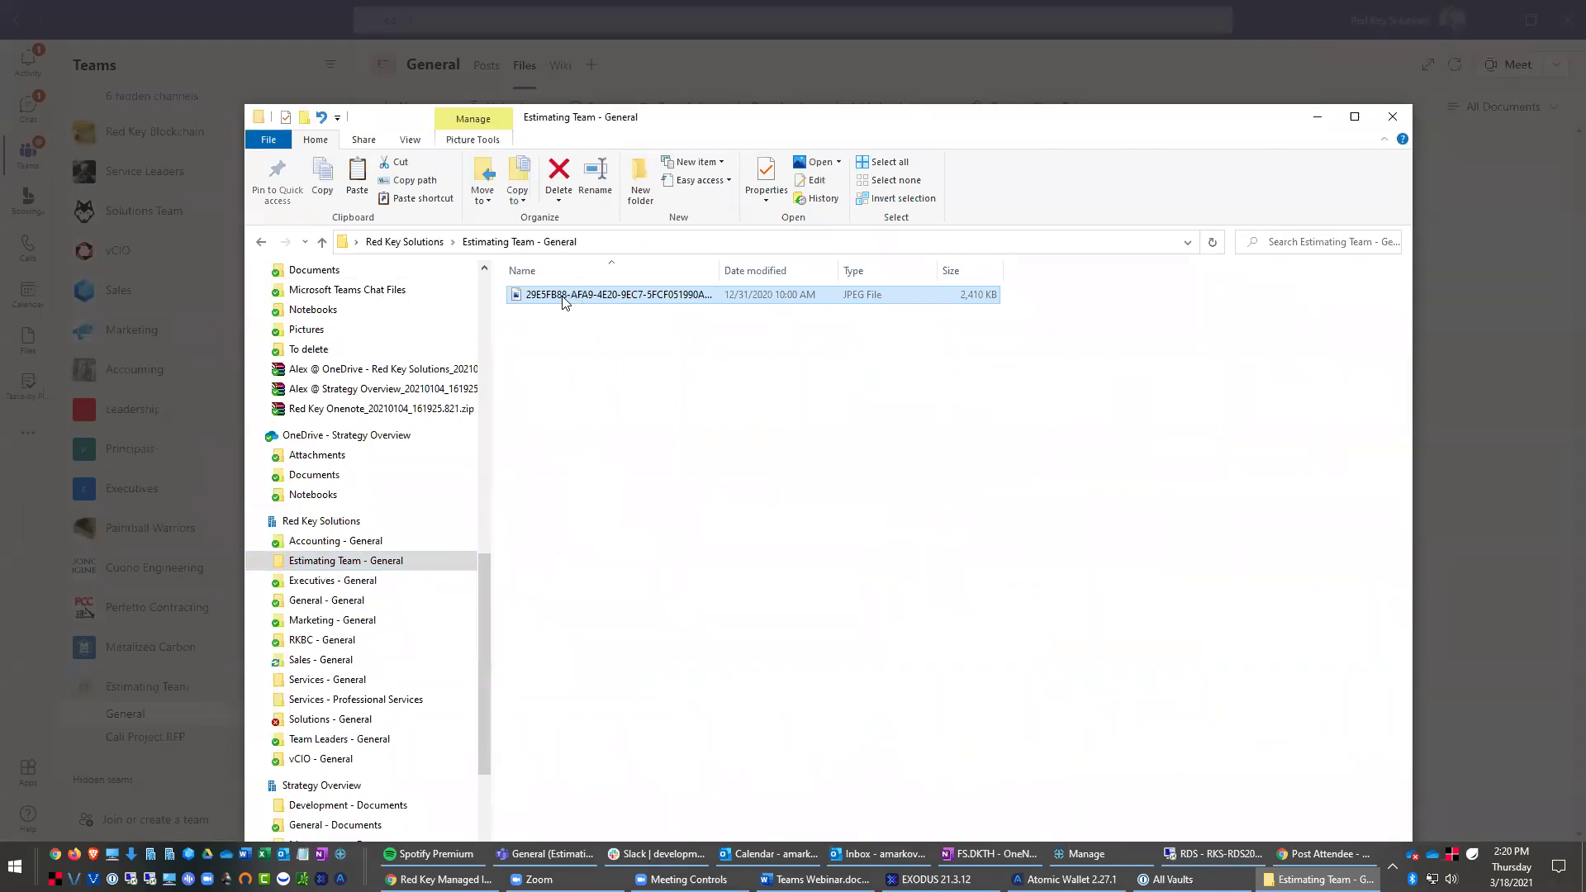
pyautogui.doubleClick(564, 301)
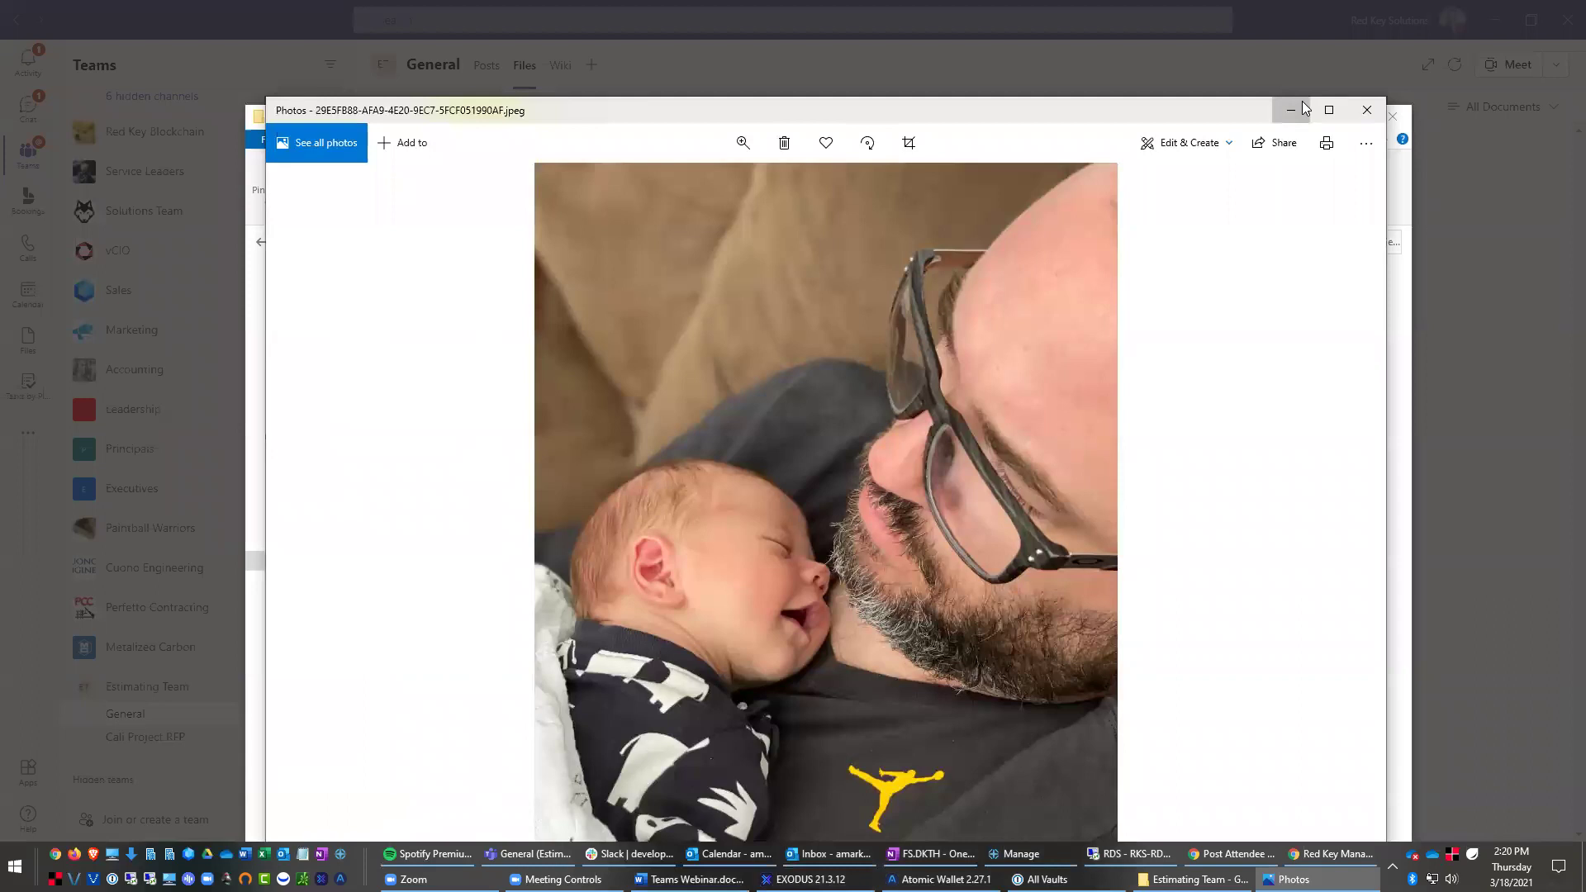
pyautogui.click(1291, 110)
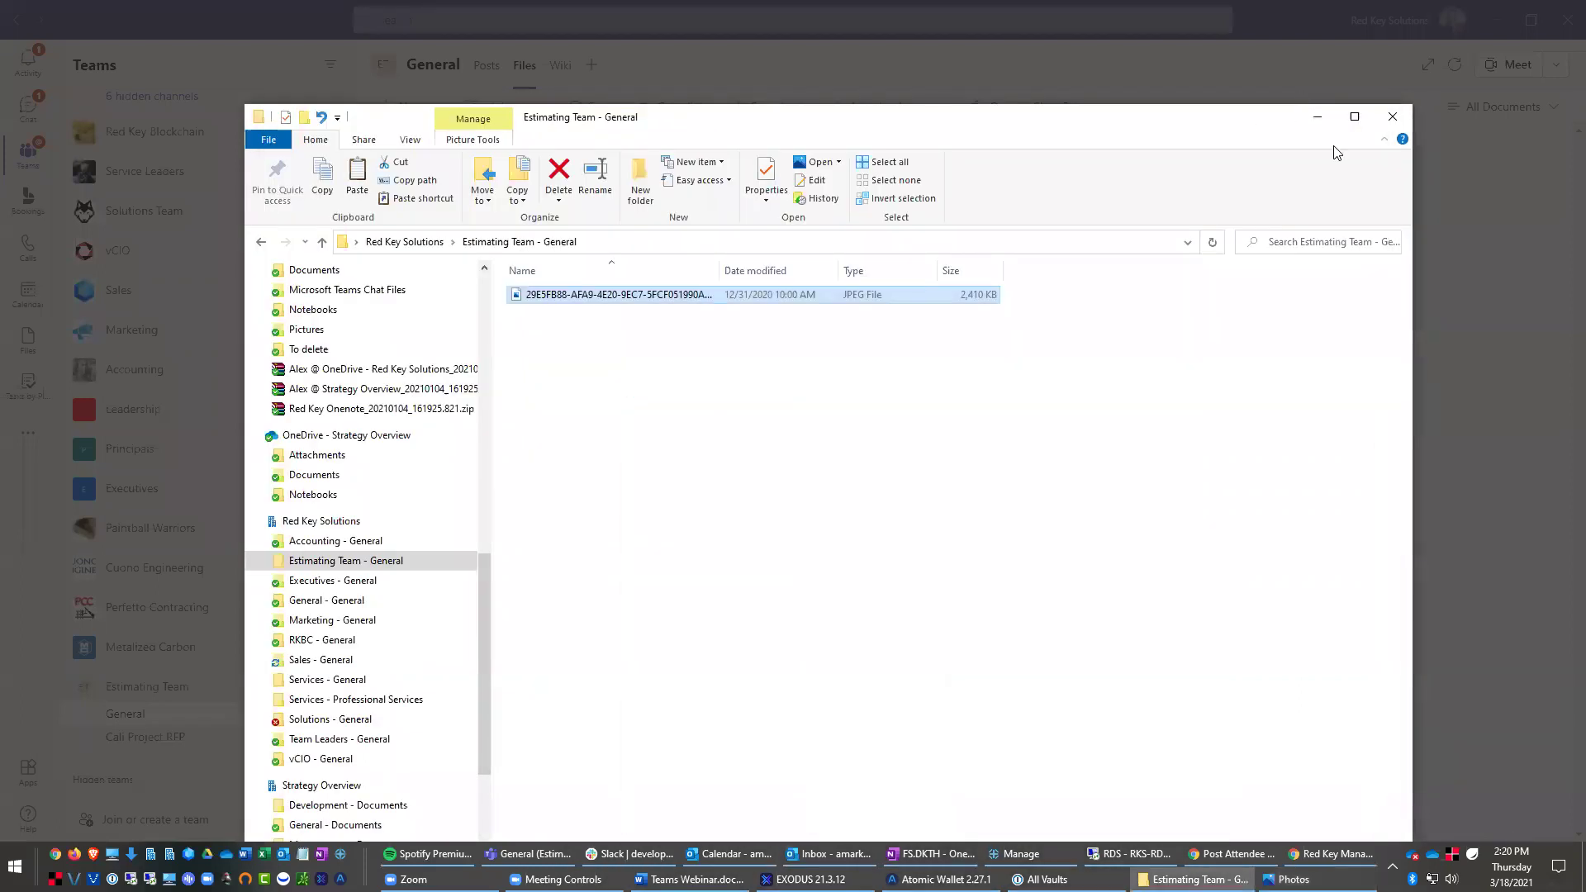
pyautogui.click(1318, 117)
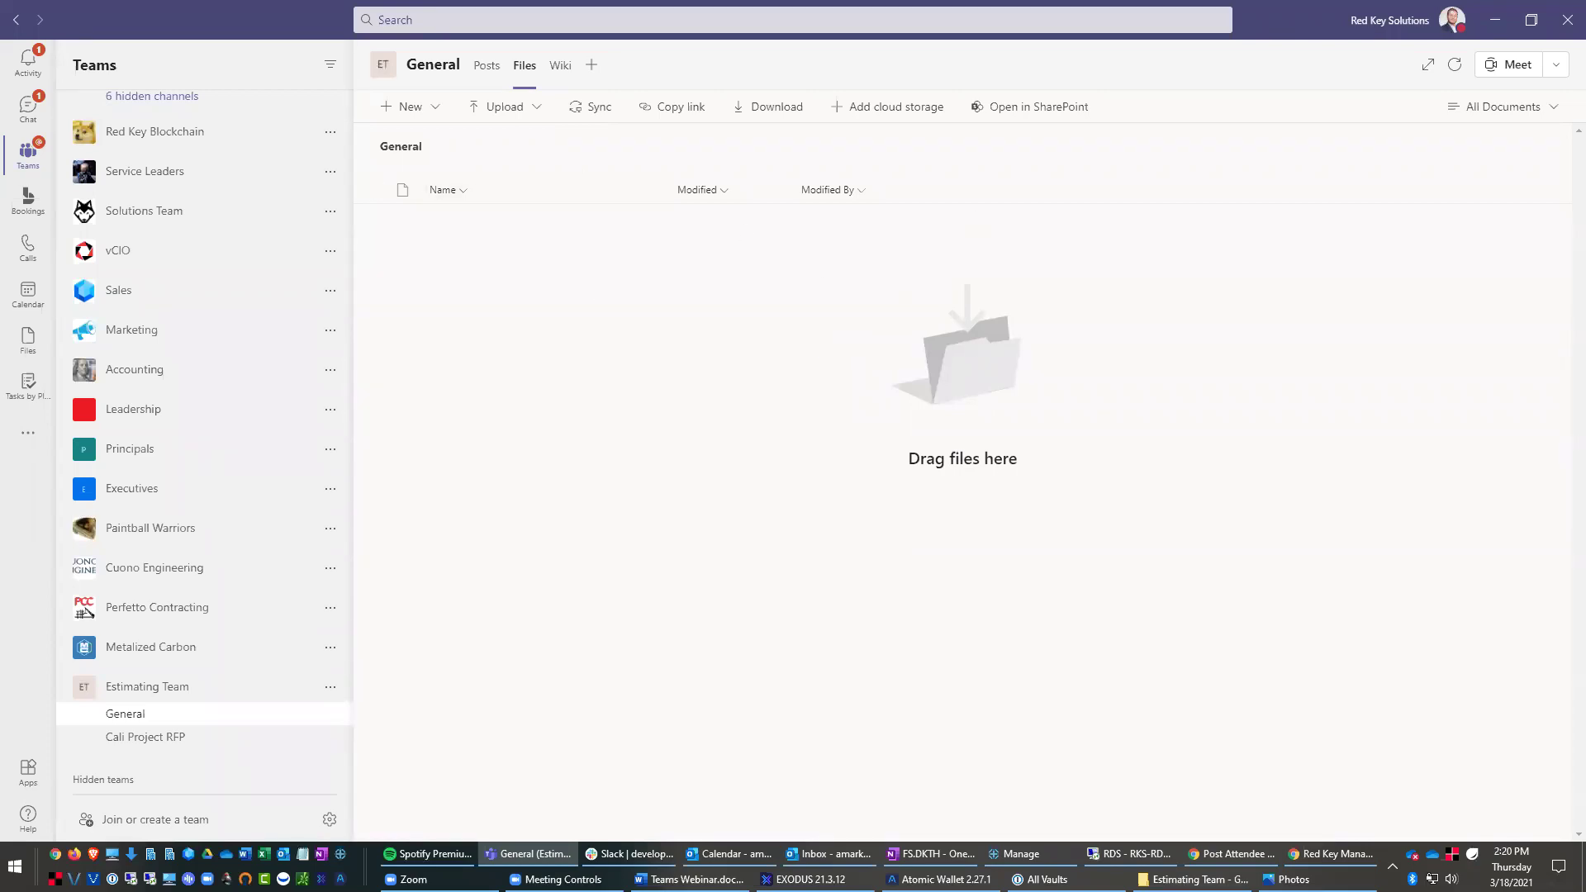
# Step: In the Estimating Team's General channel wiki, title the page "Status meeting 3/18" and name its untitled section "Agenda"
pyautogui.click(689, 880)
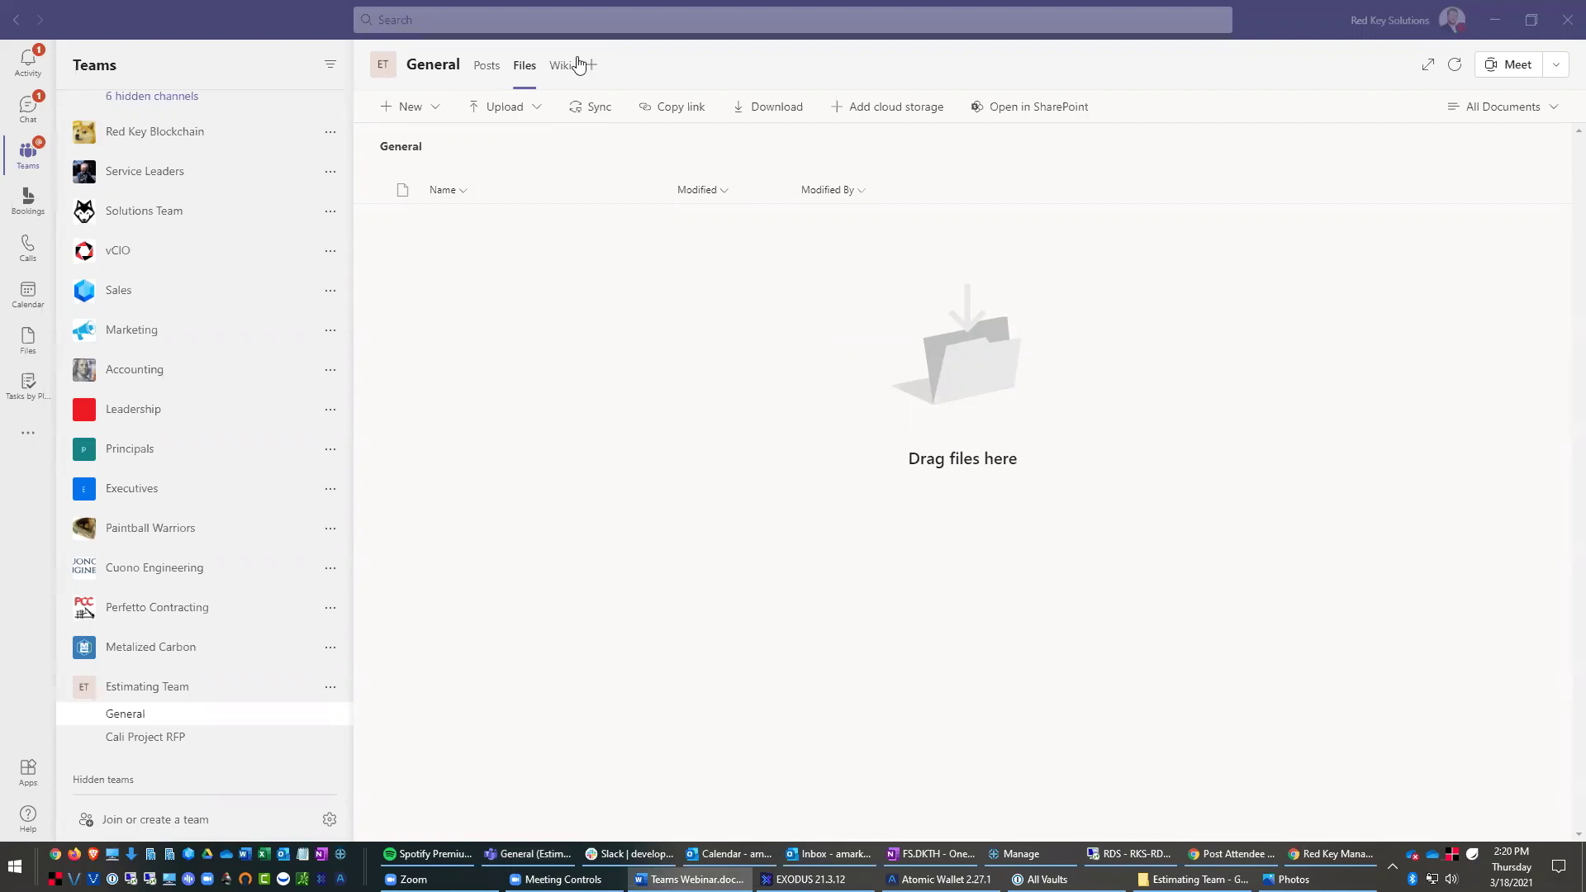
pyautogui.click(561, 64)
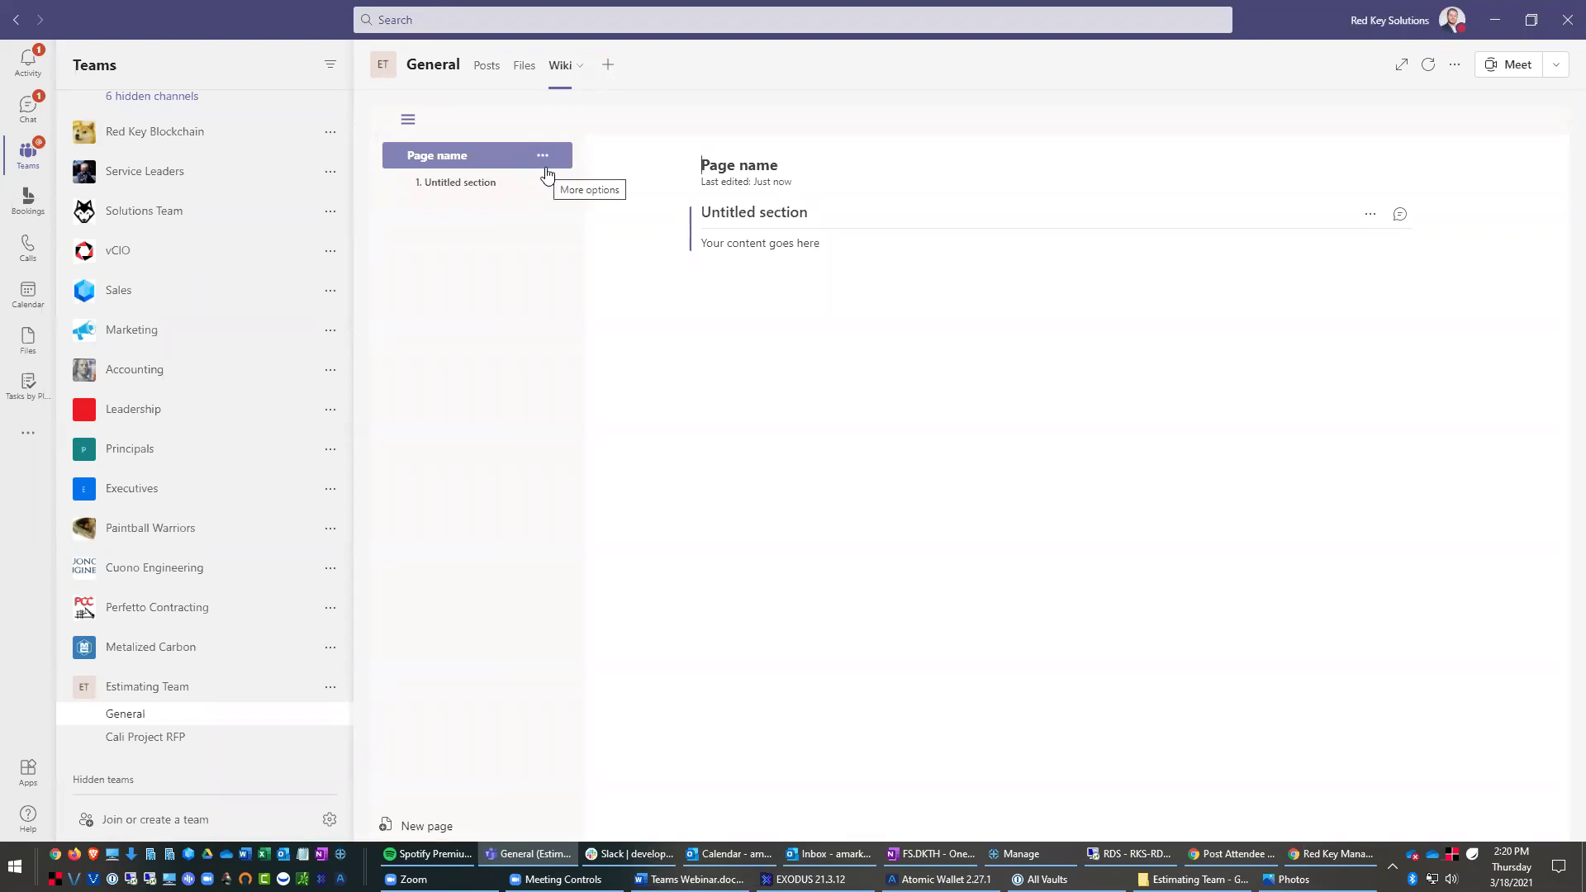
pyautogui.click(487, 195)
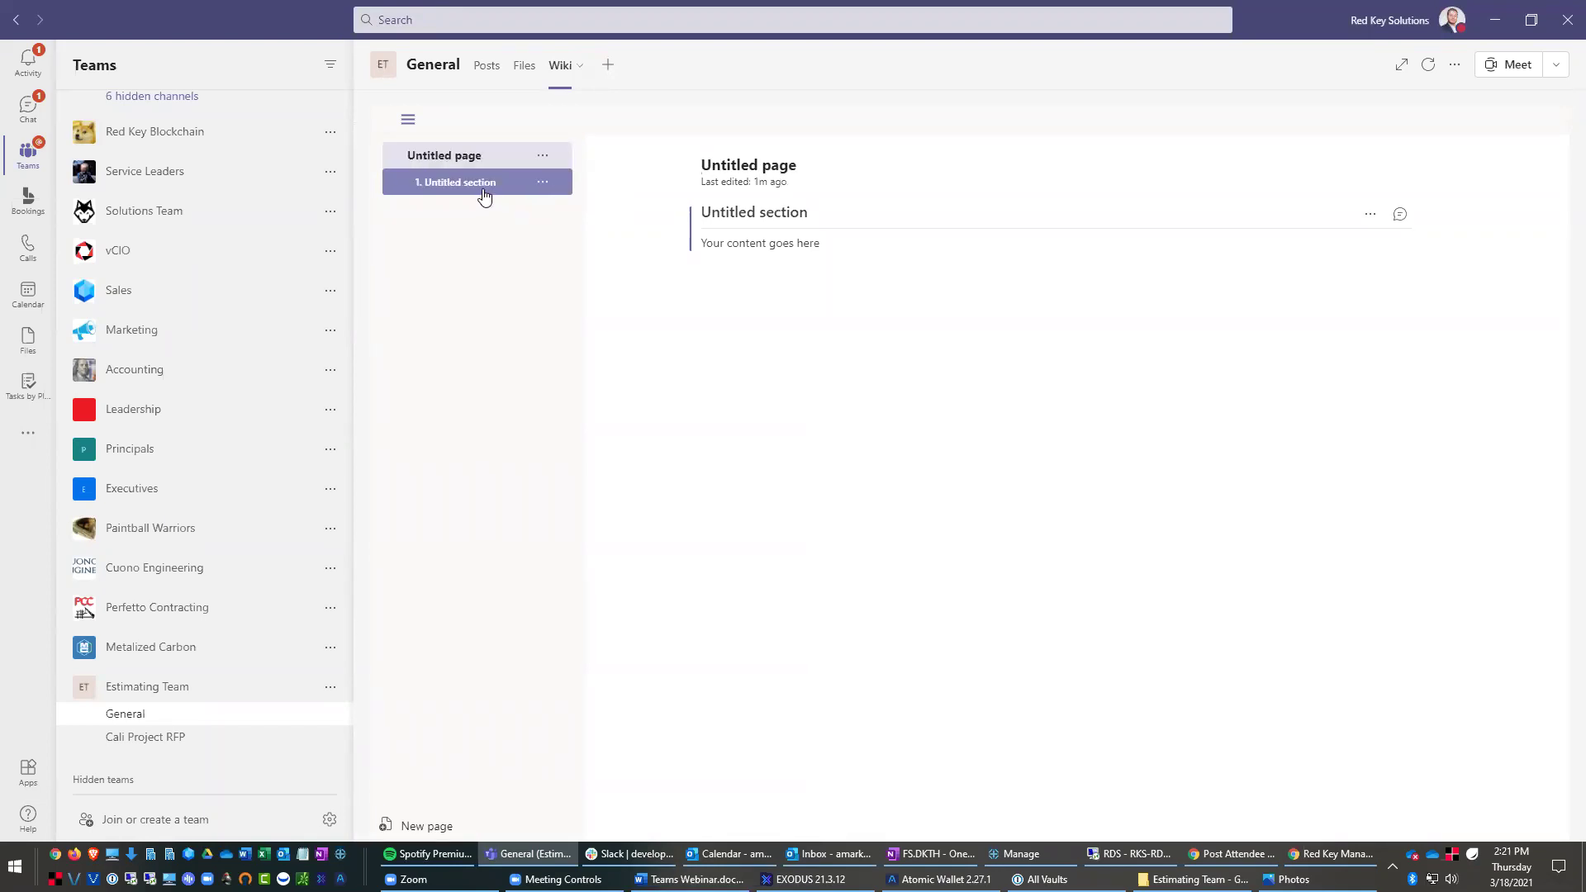
pyautogui.tripleClick(774, 166)
pyautogui.write('Status meeting 3/18')
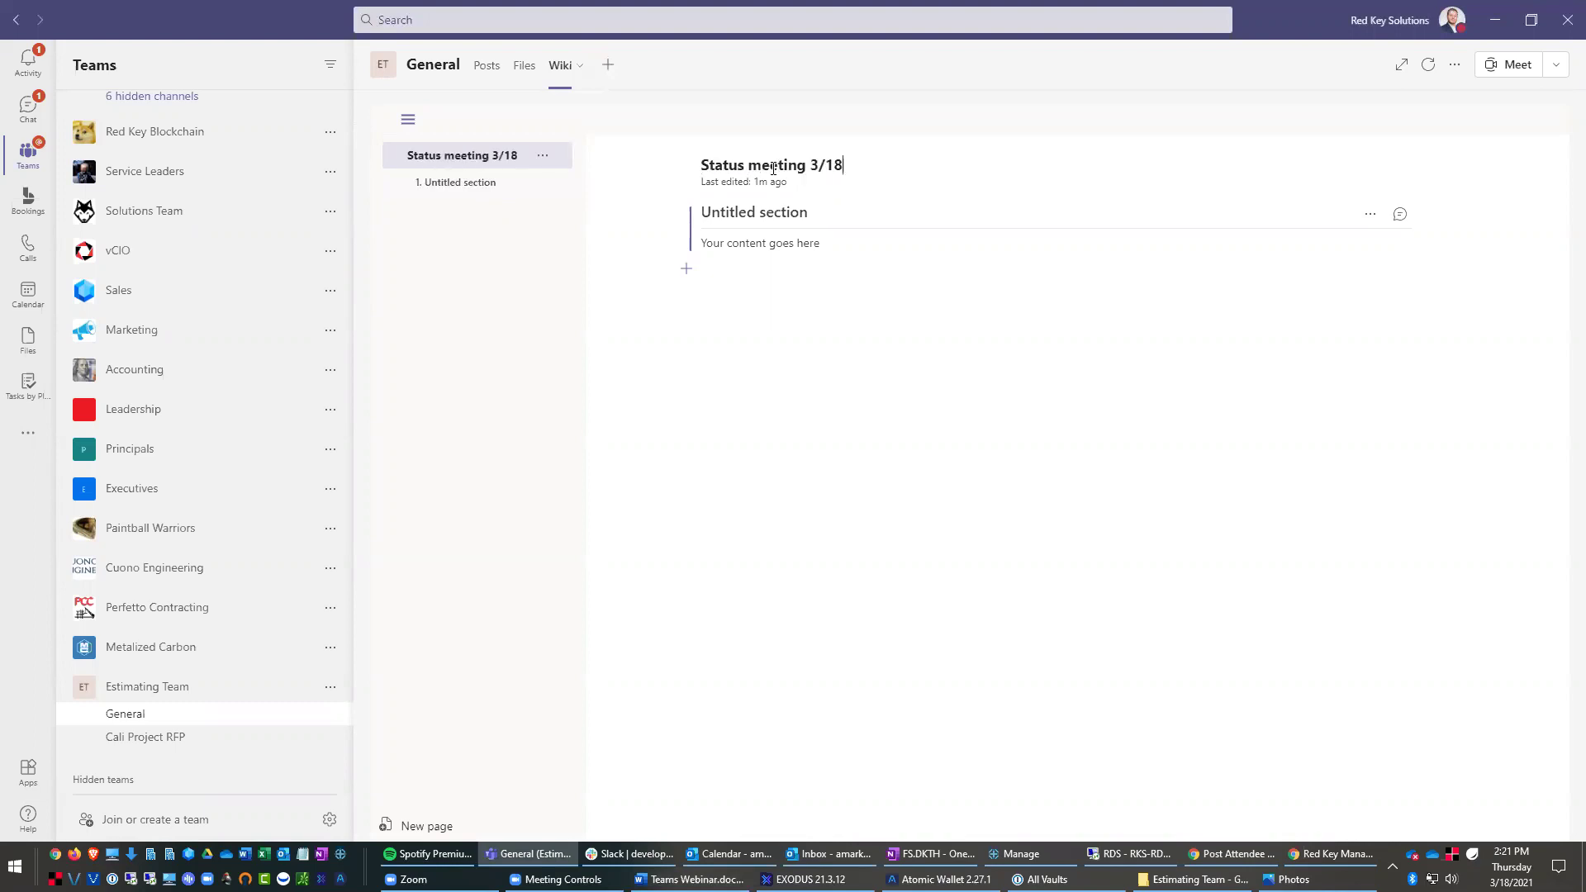
pyautogui.click(820, 215)
pyautogui.write('Agenda')
pyautogui.press('Return')
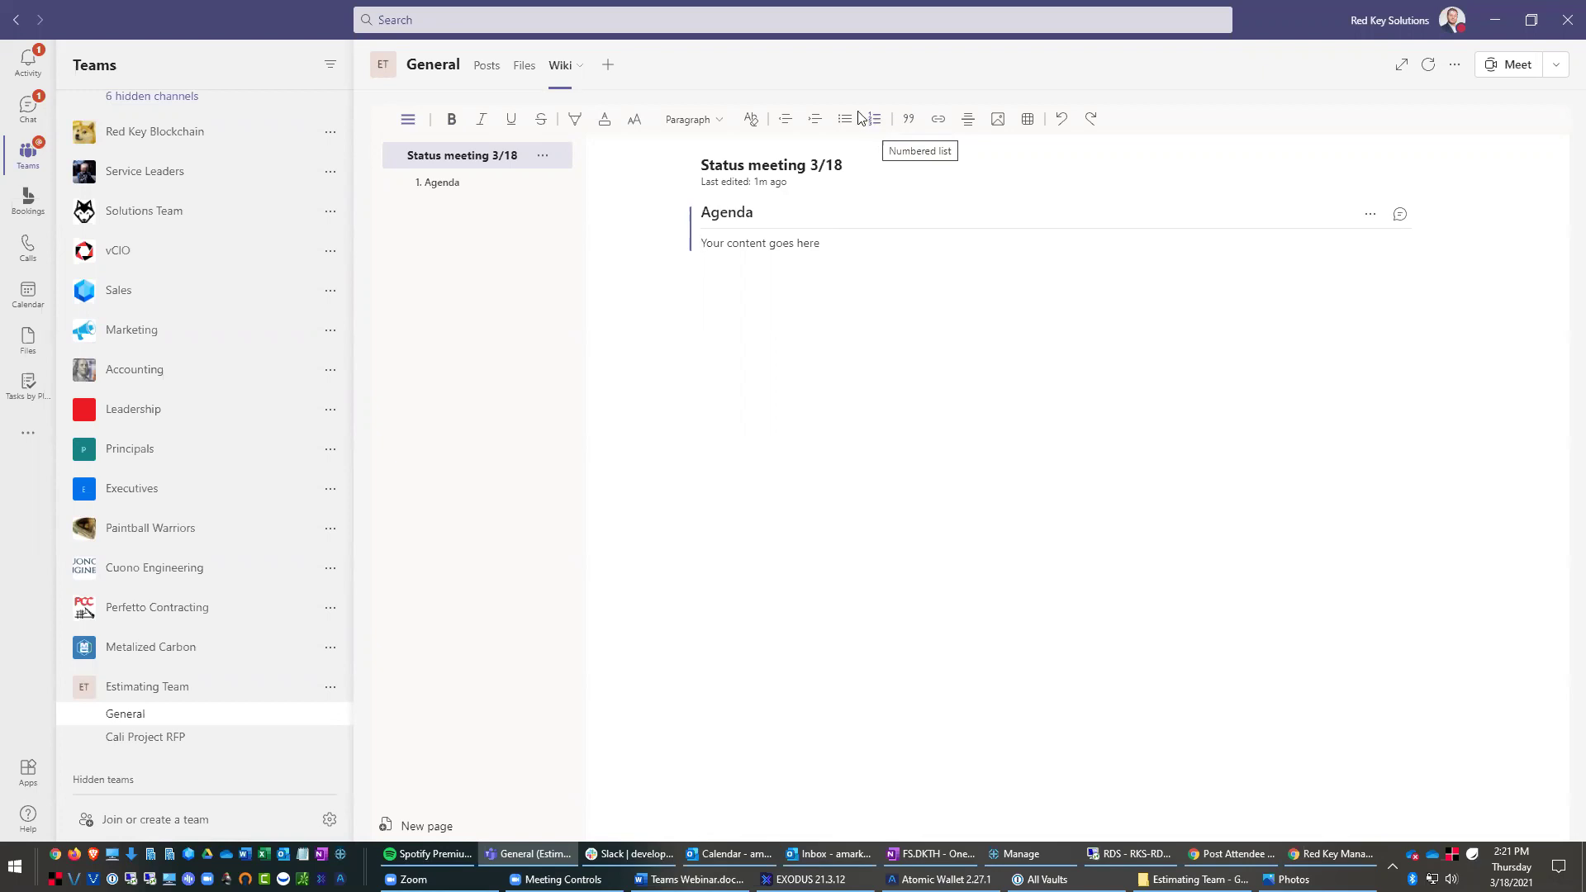
# Step: Browse the apps that can be added as tabs to the Estimating Team's General channel, without adding one
pyautogui.click(597, 67)
pyautogui.click(607, 65)
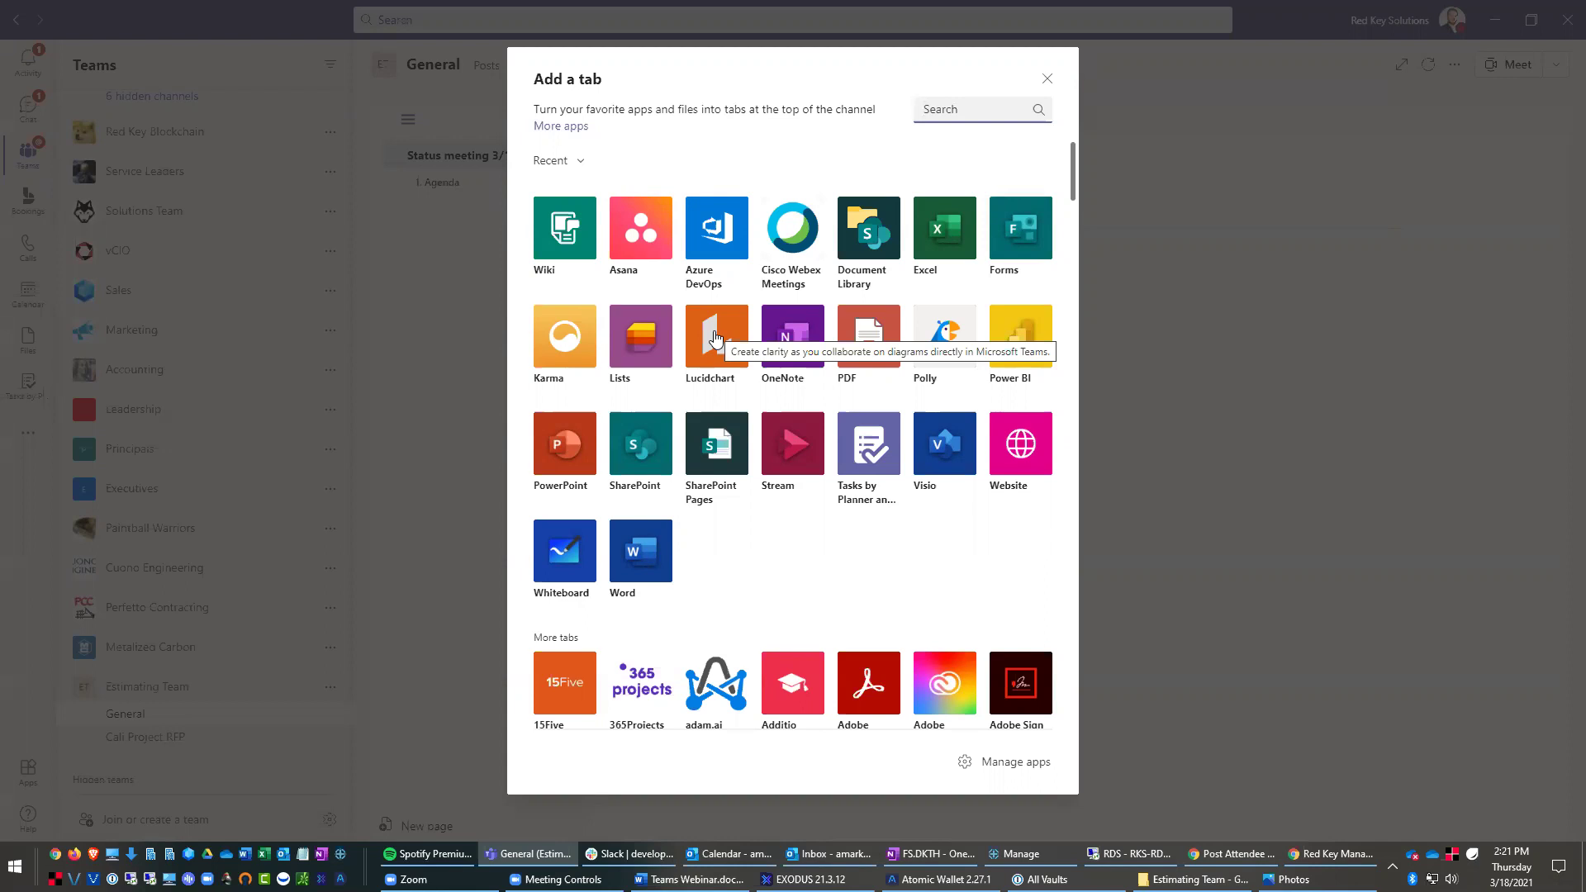
pyautogui.scroll(-3, 830, 546)
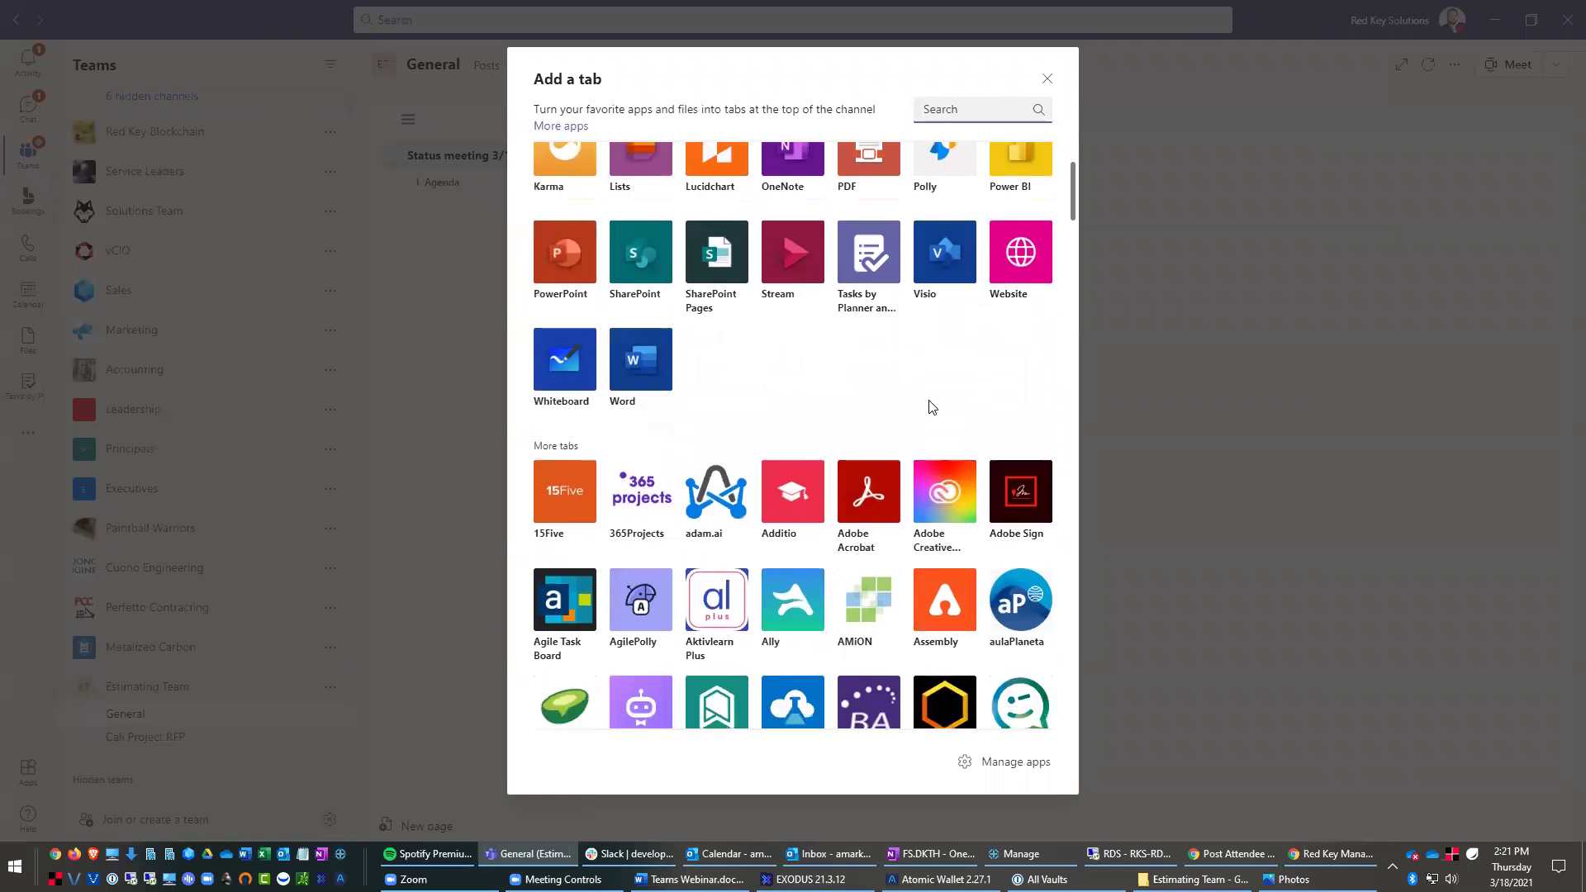
pyautogui.scroll(-6, 931, 407)
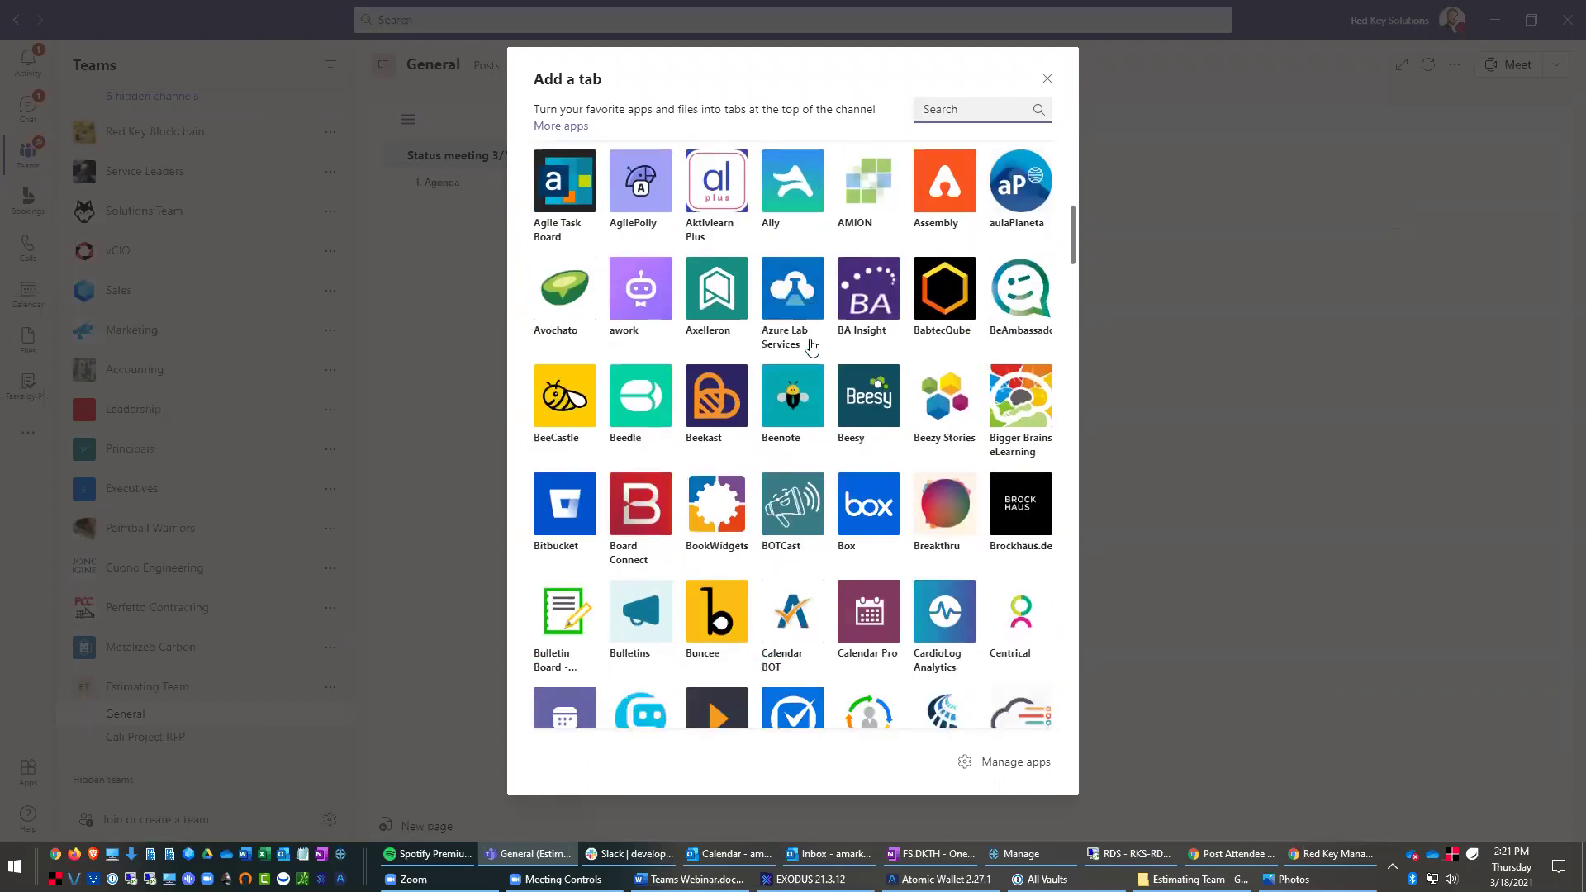
pyautogui.scroll(-5, 812, 347)
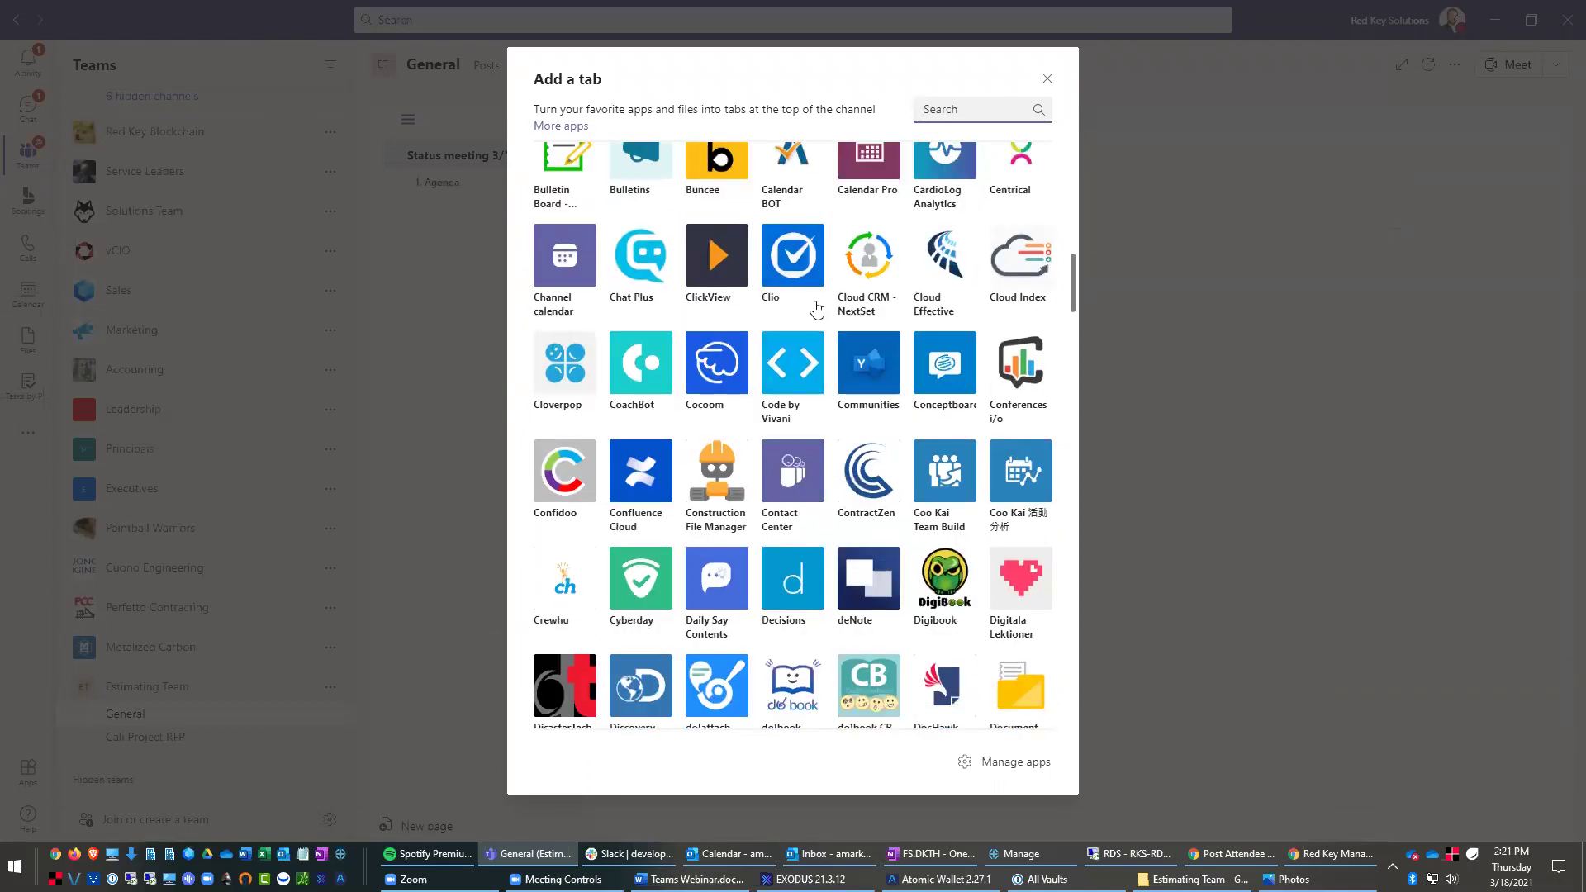
pyautogui.scroll(-2, 724, 569)
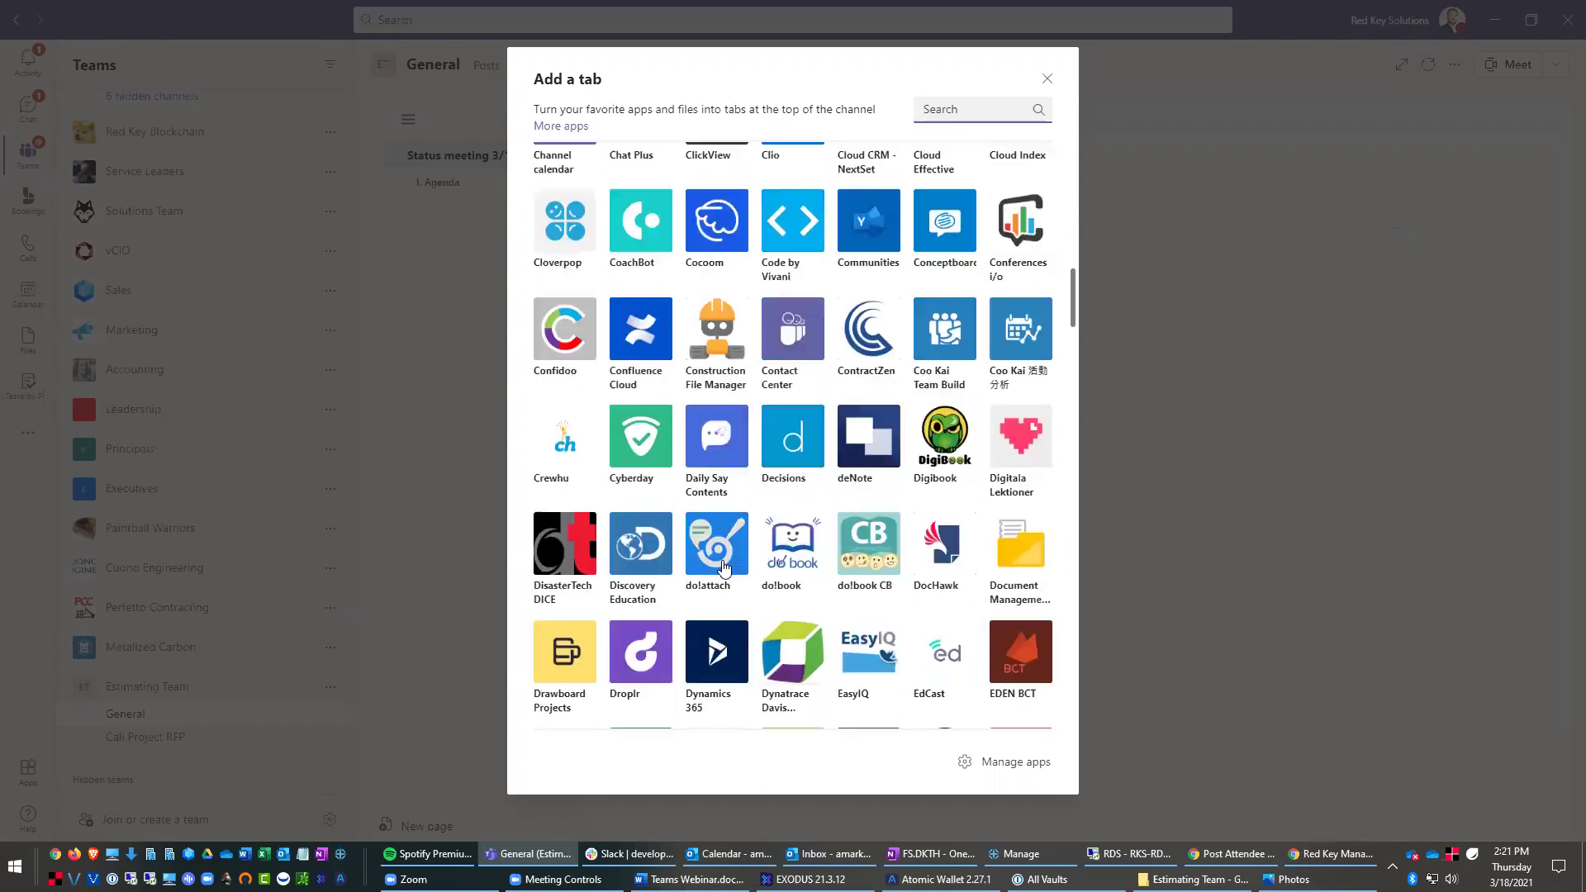
pyautogui.scroll(-3, 724, 568)
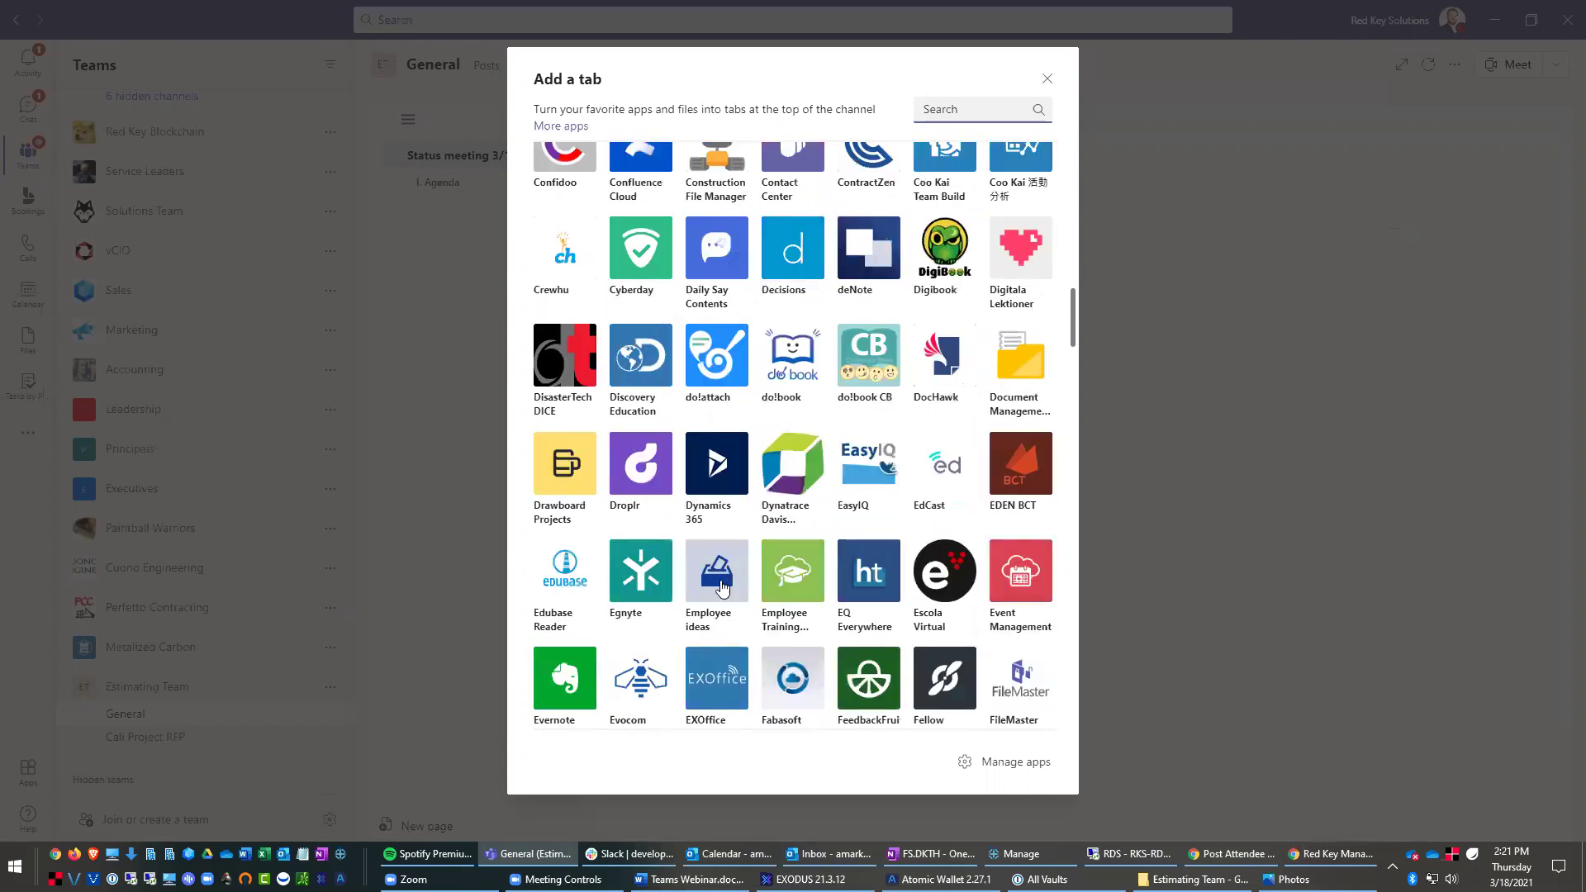
pyautogui.click(1047, 80)
pyautogui.hotkey('alt', 'Tab')
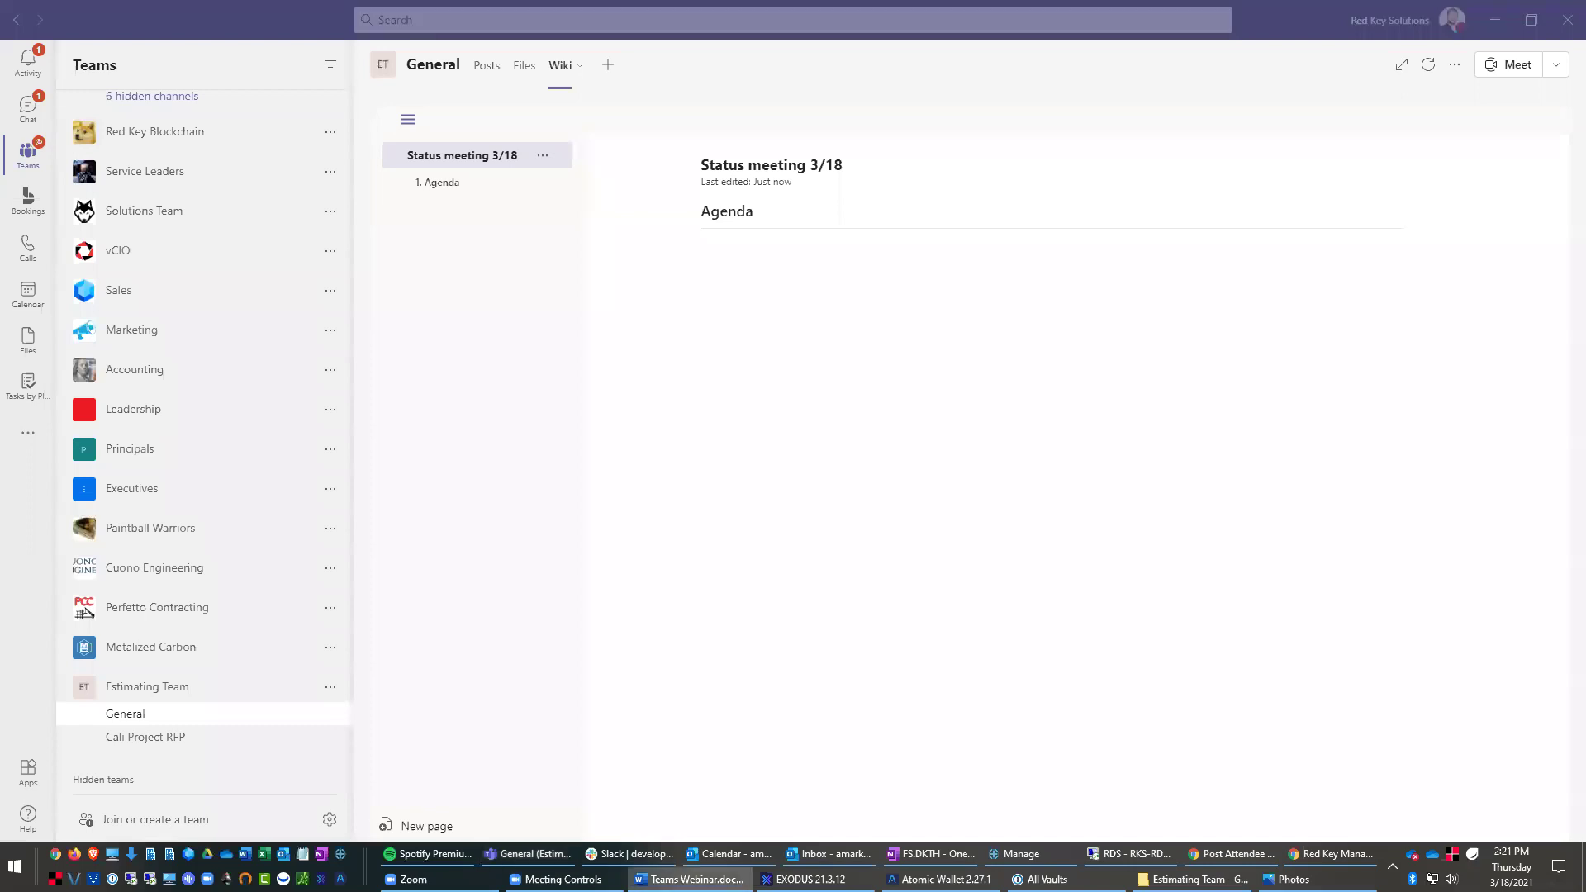
pyautogui.click(868, 310)
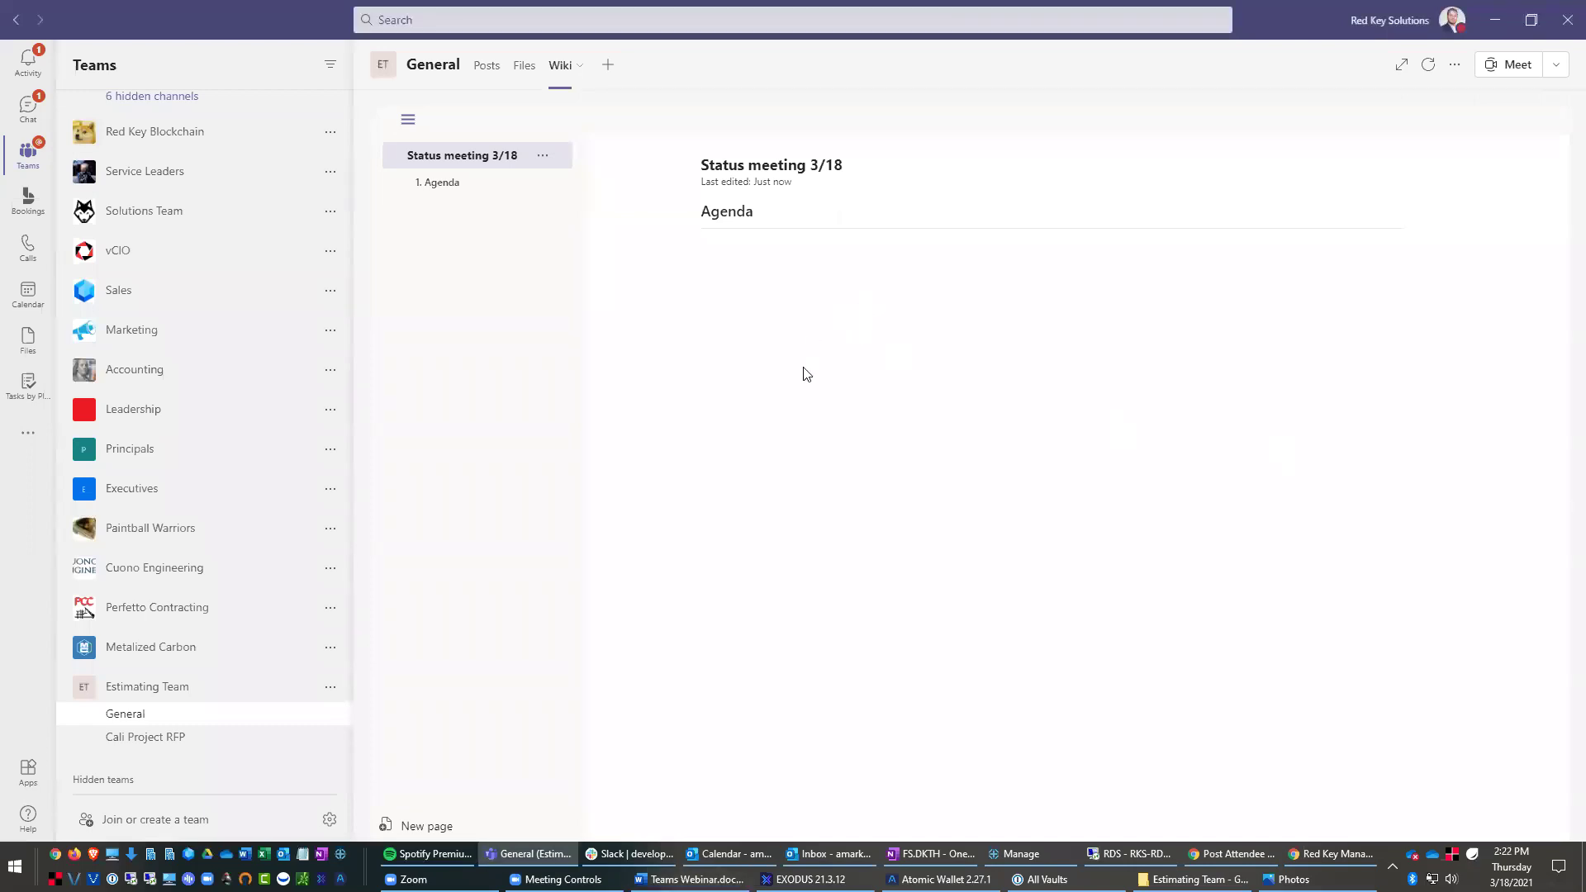
# Step: In the Outlook calendar, create an appointment titled "Sharepoint Webinar Brainstorming" on Tuesday, March 23, 2021, from 2:15 PM to 3:00 PM
pyautogui.click(731, 854)
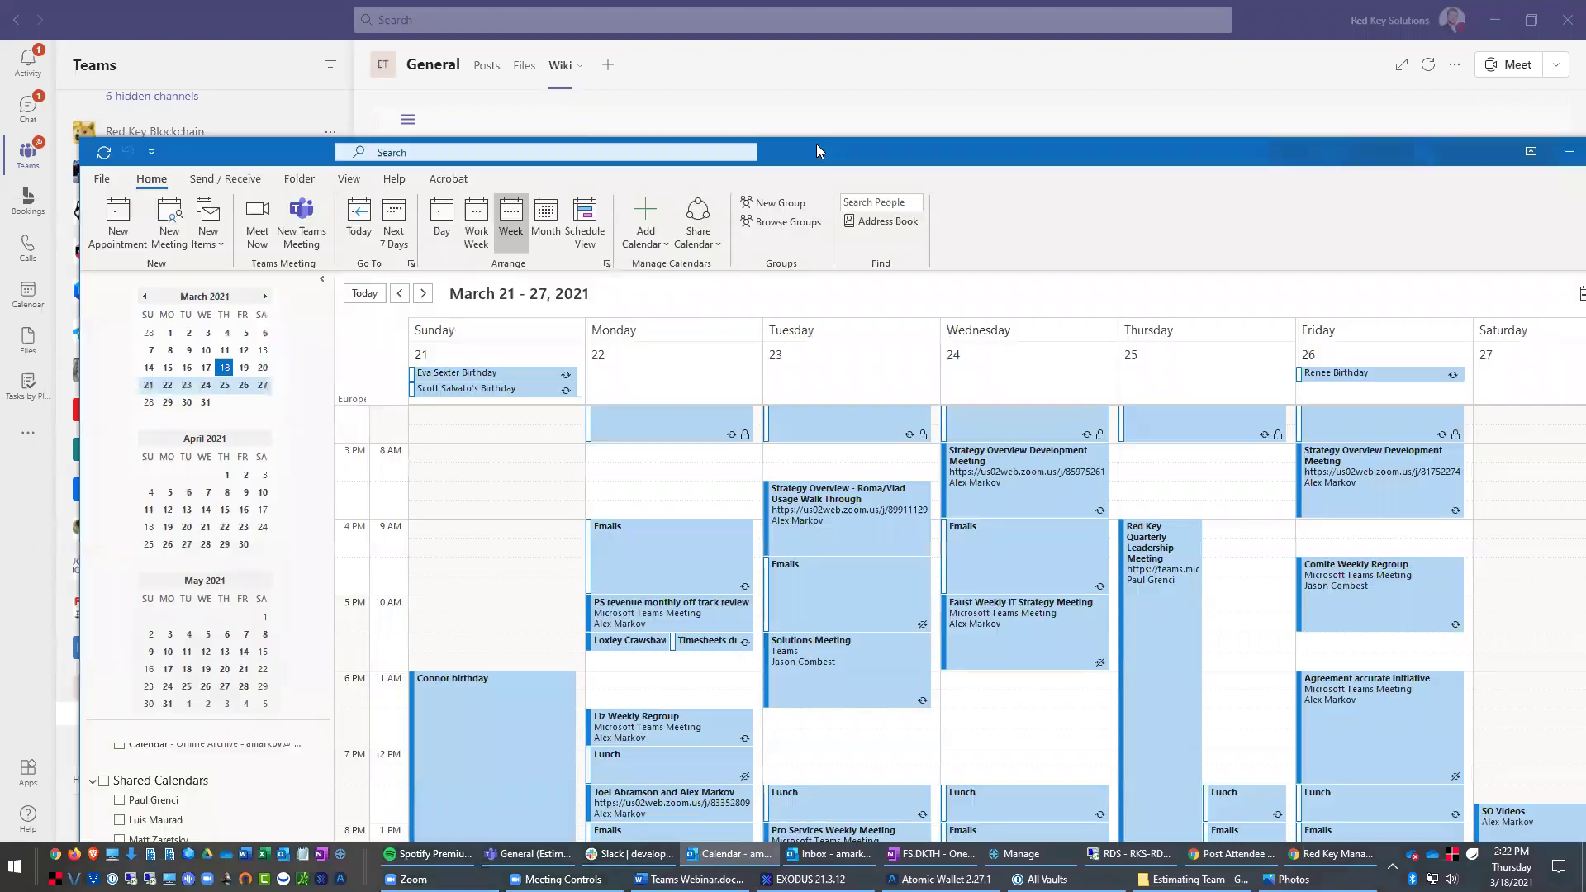
pyautogui.doubleClick(816, 144)
pyautogui.scroll(-5, 709, 583)
pyautogui.scroll(-1, 752, 625)
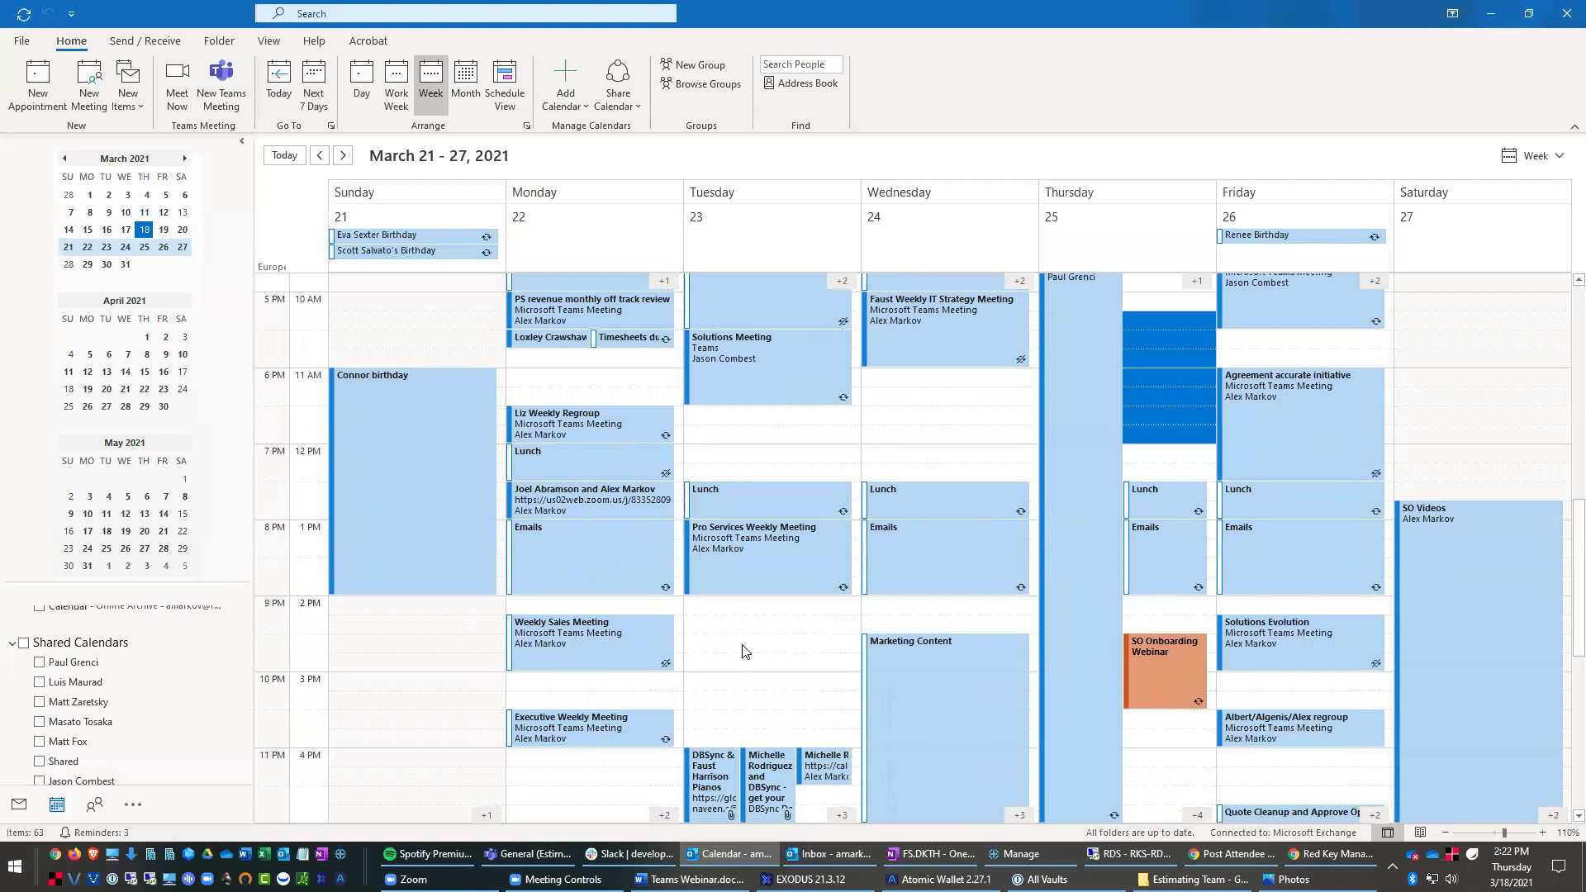
pyautogui.click(736, 658)
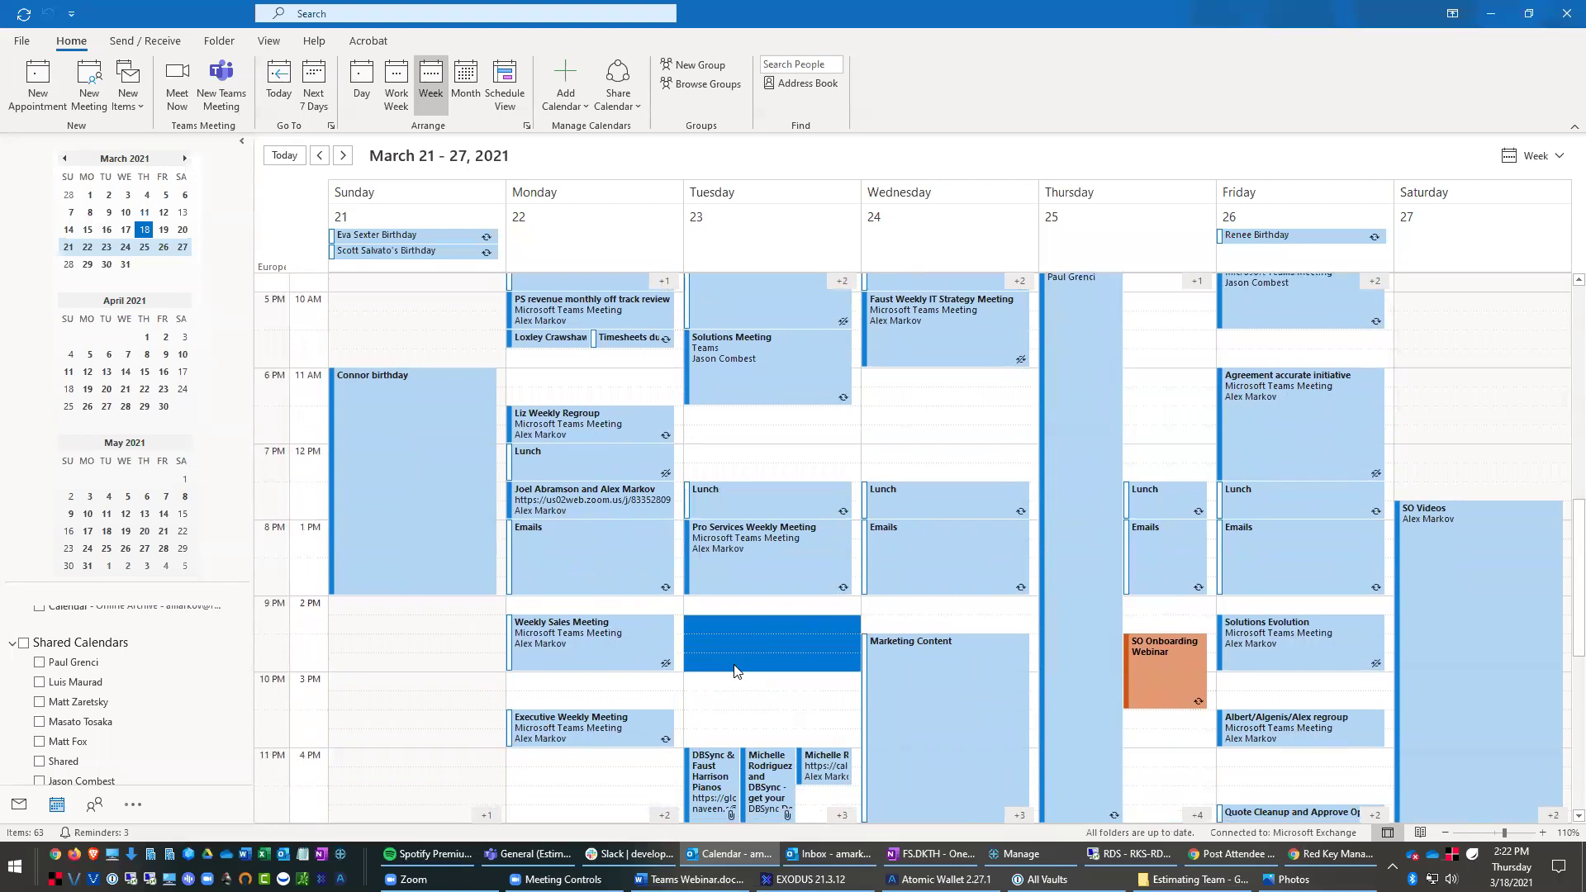
pyautogui.write('Sharepoi')
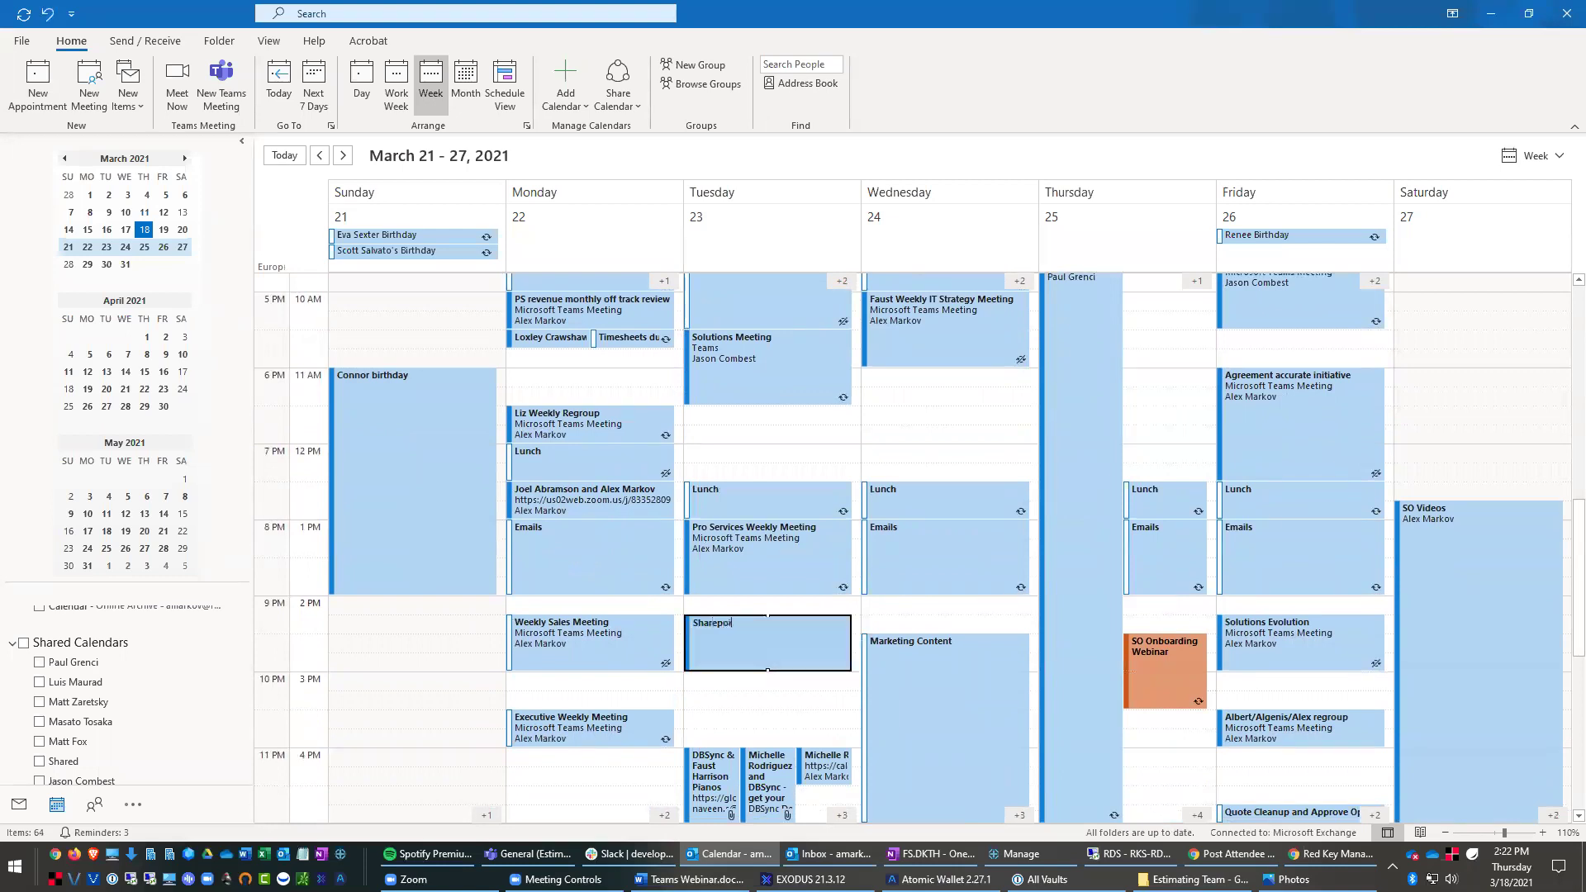
pyautogui.write('nt Webinar ')
pyautogui.write('Registration')
pyautogui.press('Return')
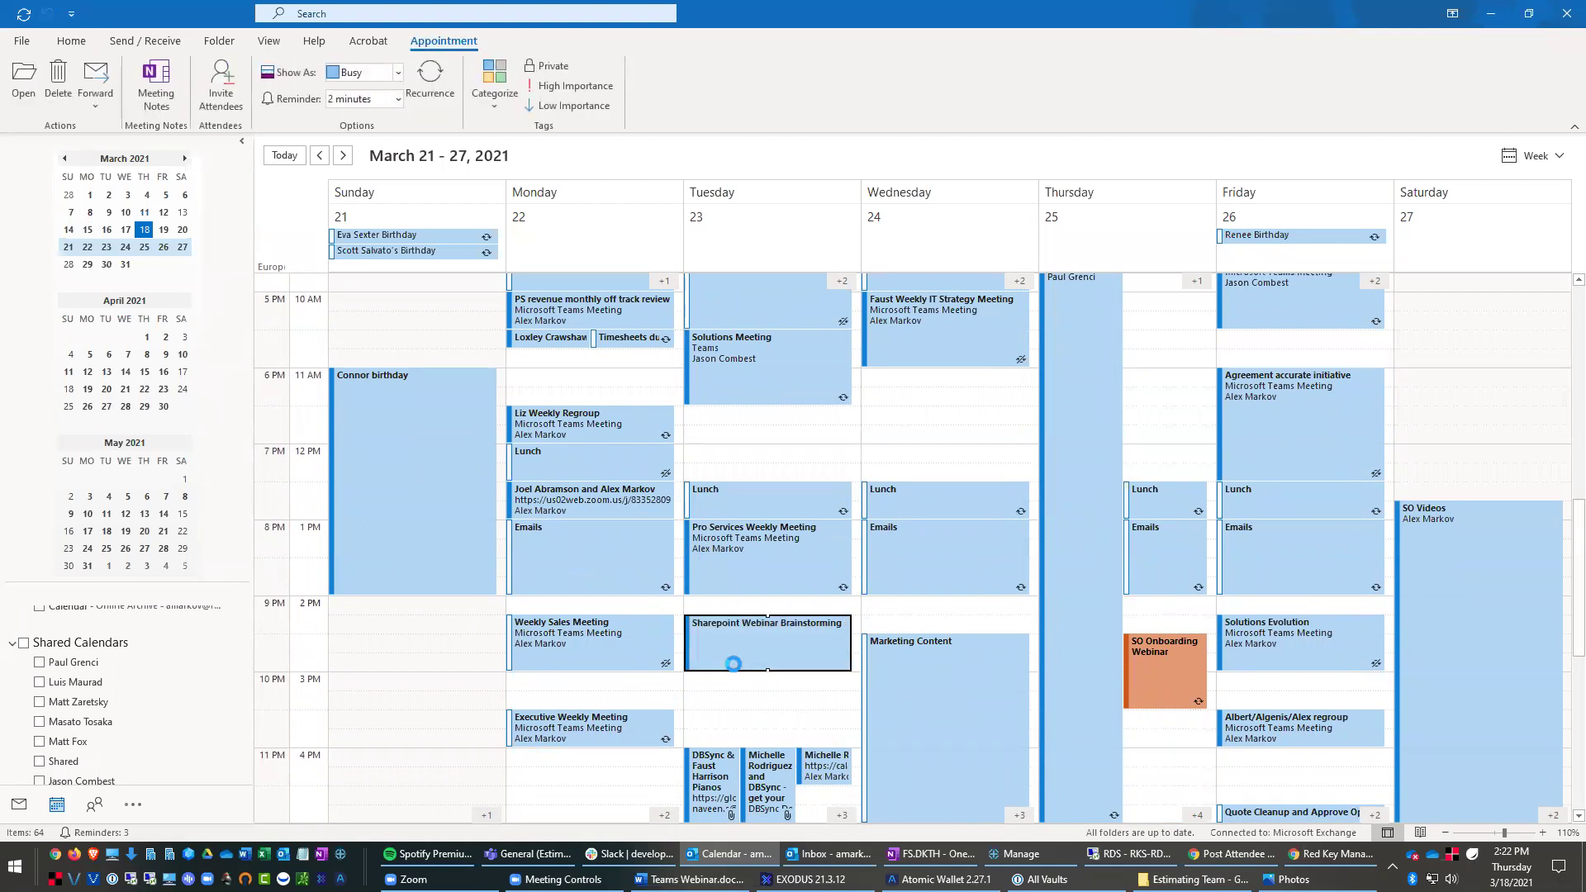
# Step: Turn the Sharepoint Webinar Brainstorming appointment into a Microsoft Teams meeting with one colleague as required attendee, and send the invitation
pyautogui.doubleClick(734, 664)
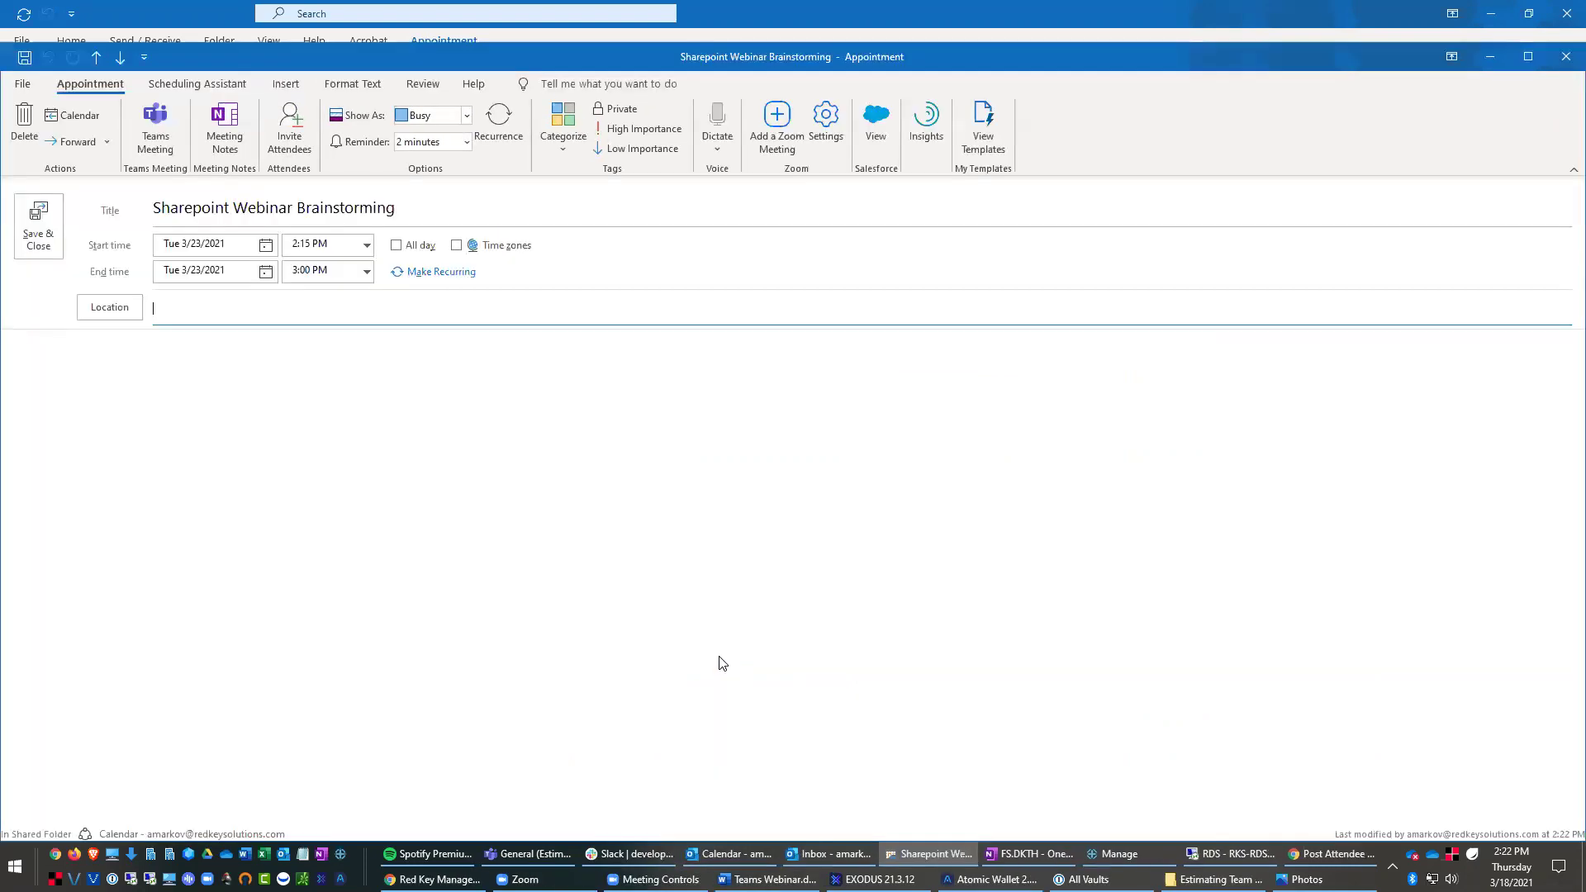
pyautogui.click(289, 130)
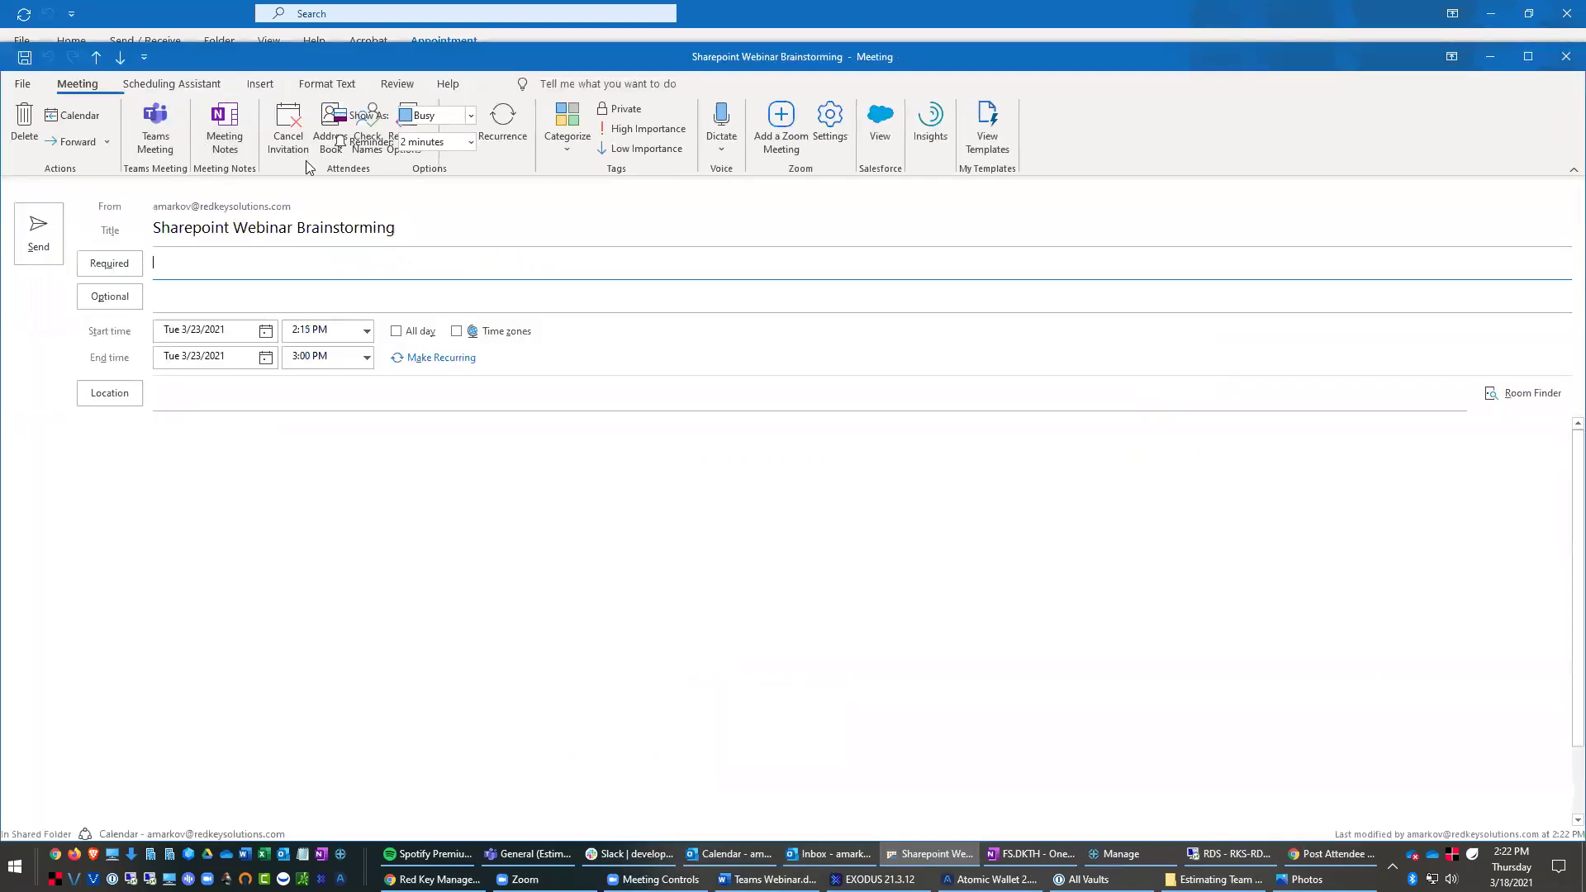
pyautogui.write('pa')
pyautogui.press('Return')
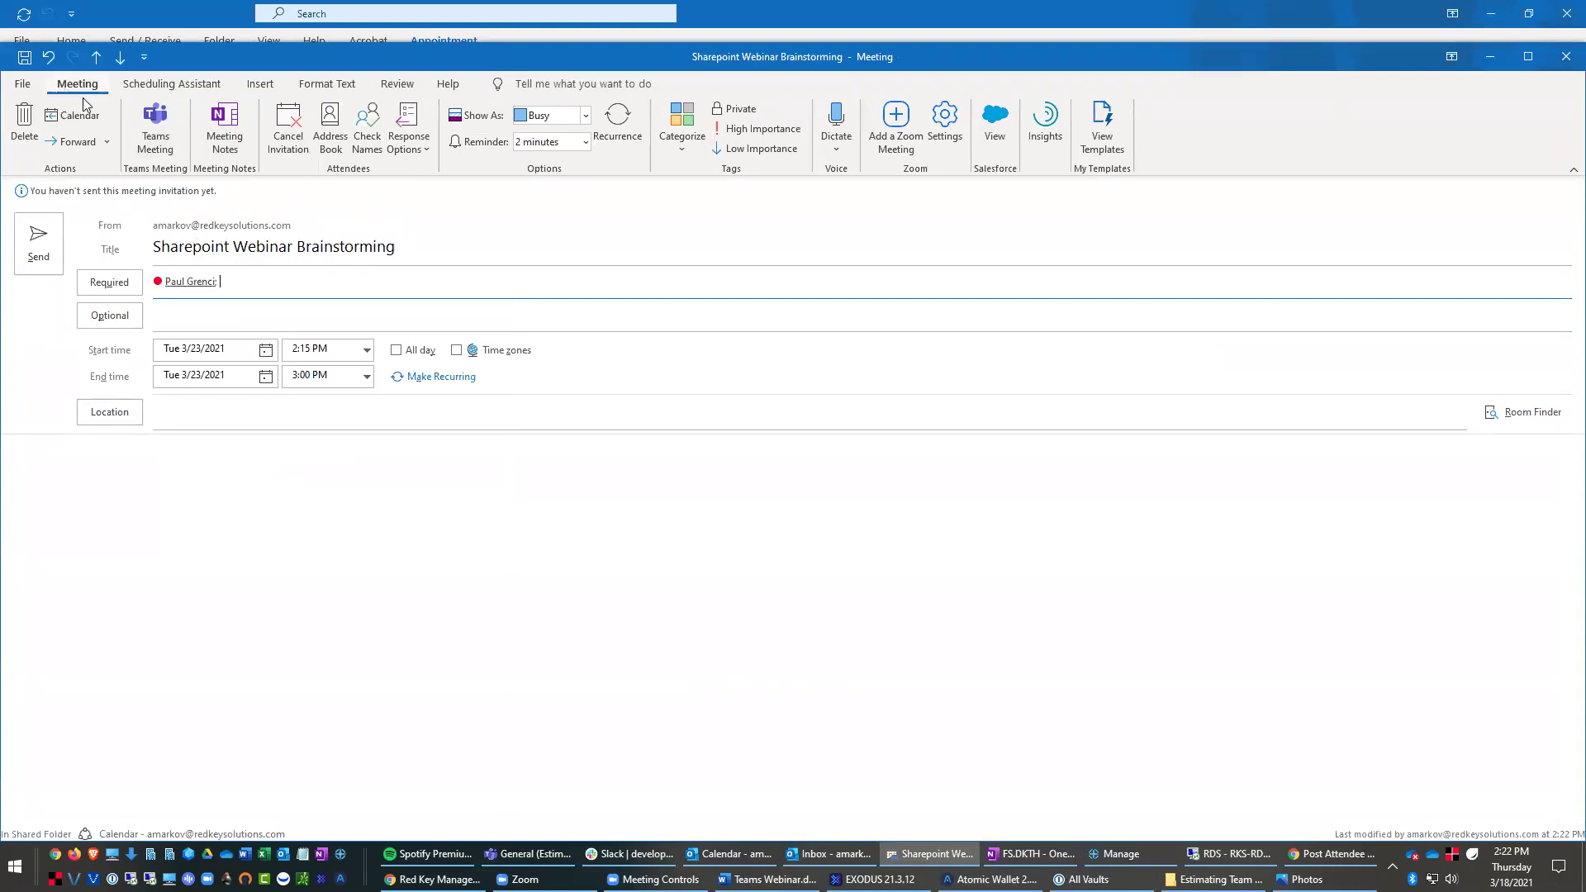
pyautogui.click(153, 119)
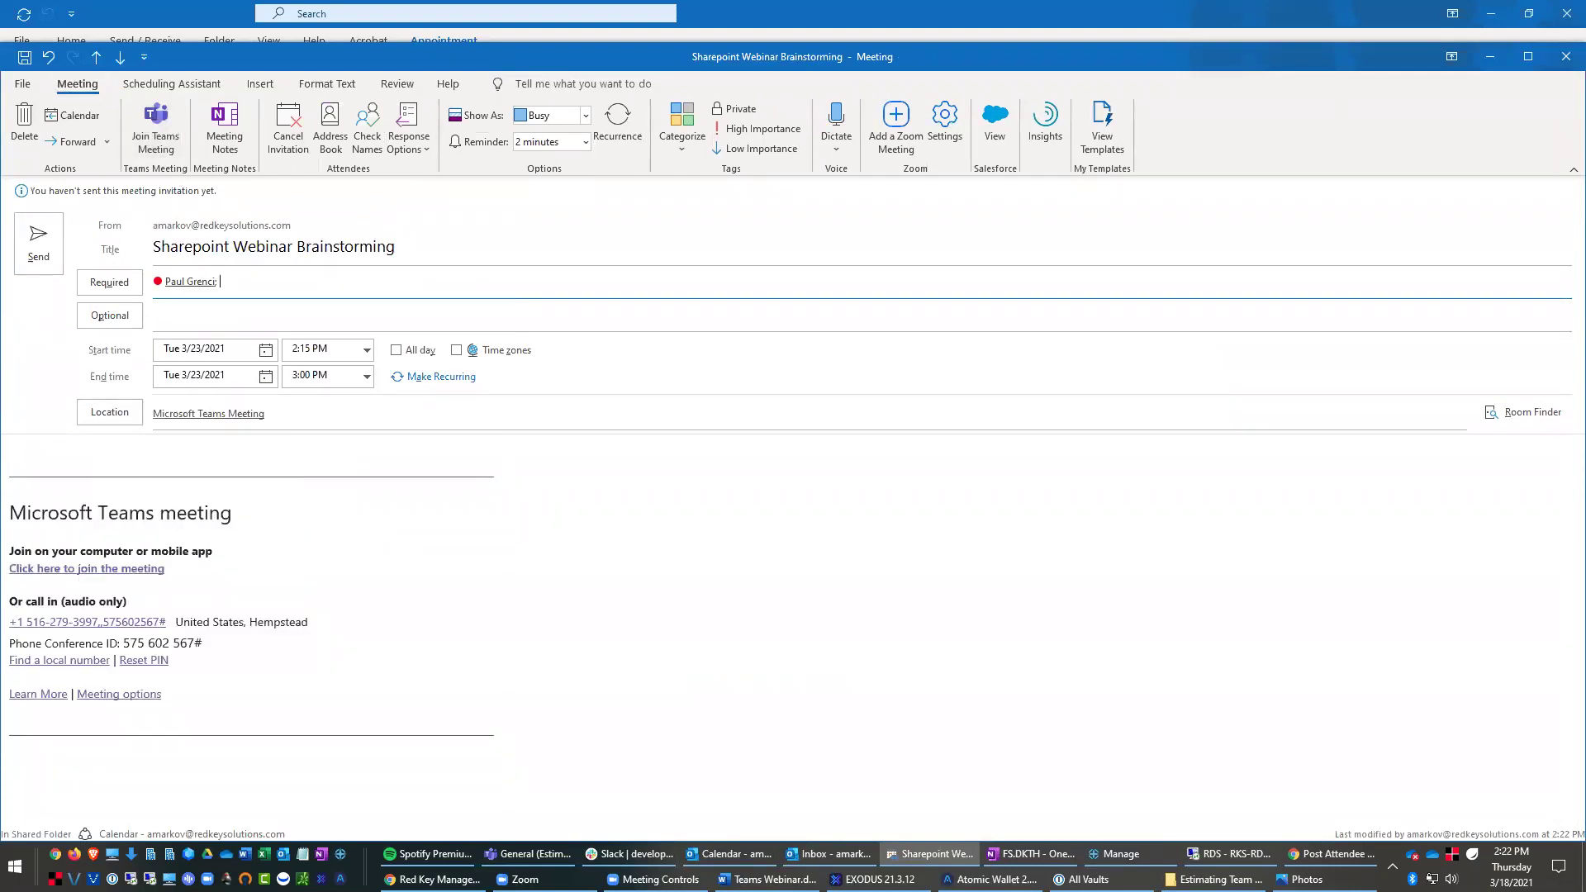
pyautogui.click(40, 244)
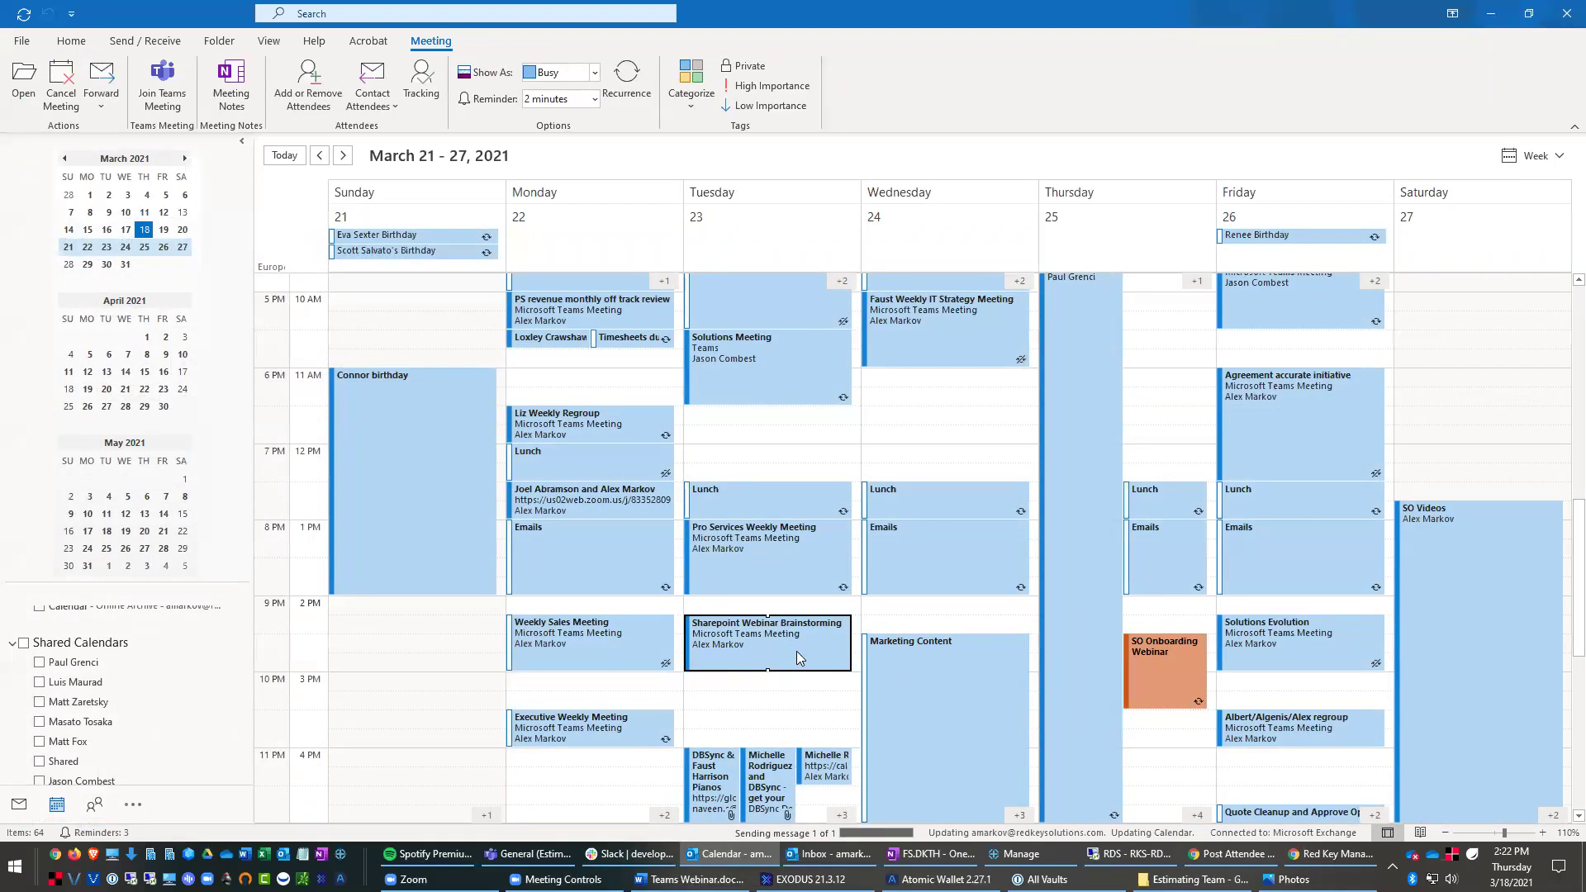
# Step: Review the sent meeting's Teams join and call-in details, and return to the Estimating Team channel in Teams
pyautogui.doubleClick(796, 651)
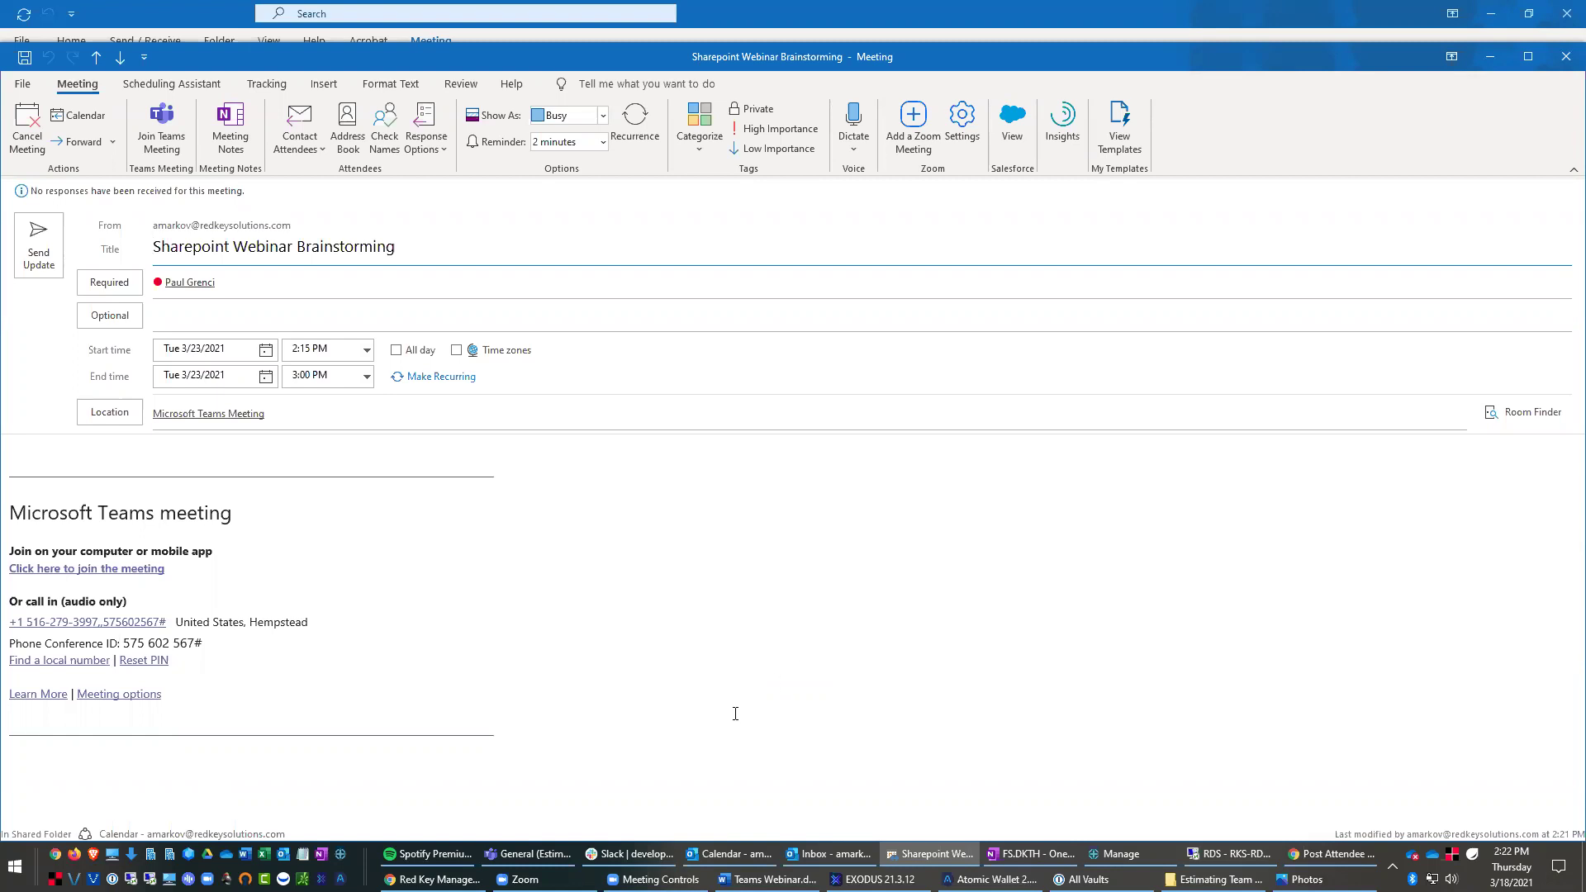
pyautogui.click(1491, 23)
pyautogui.click(1491, 56)
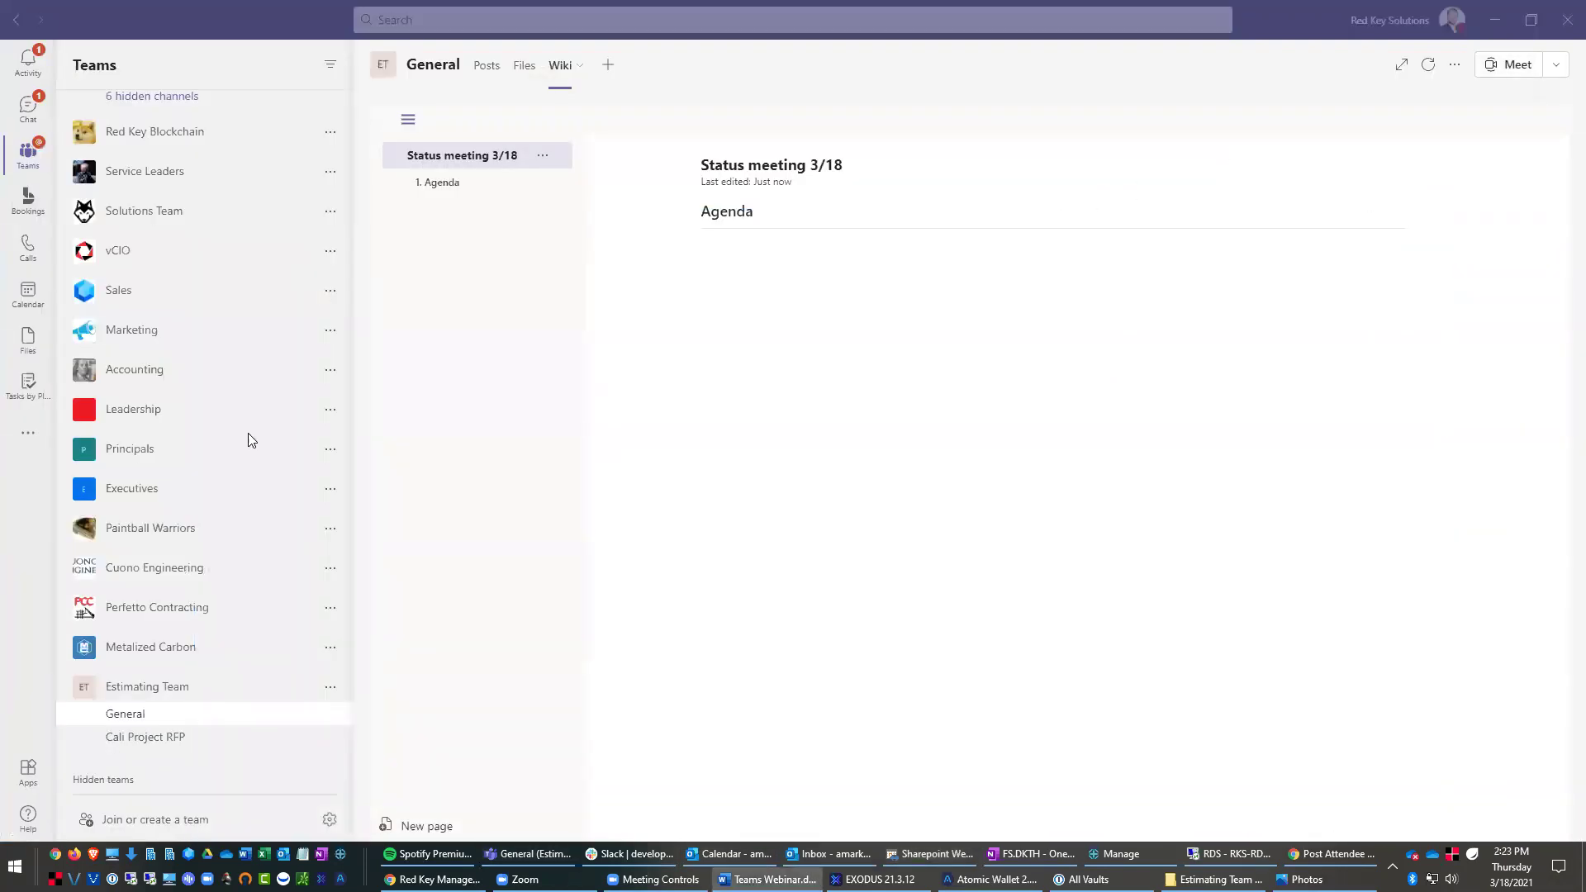
# Step: View the speed dial contacts and the call history in the Teams calling area
pyautogui.click(31, 250)
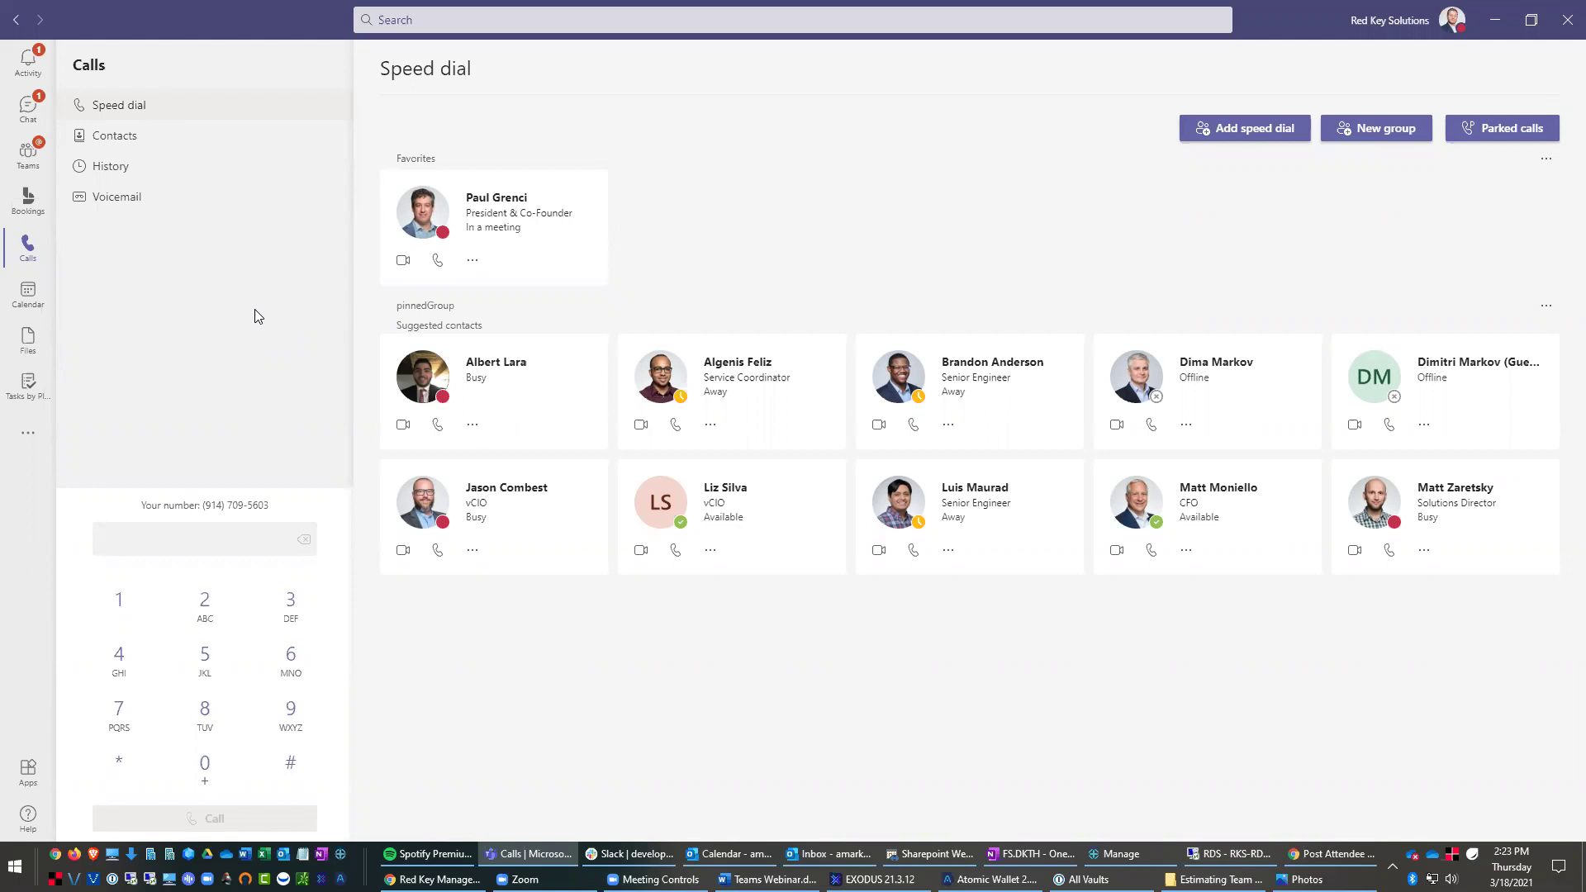
pyautogui.click(140, 168)
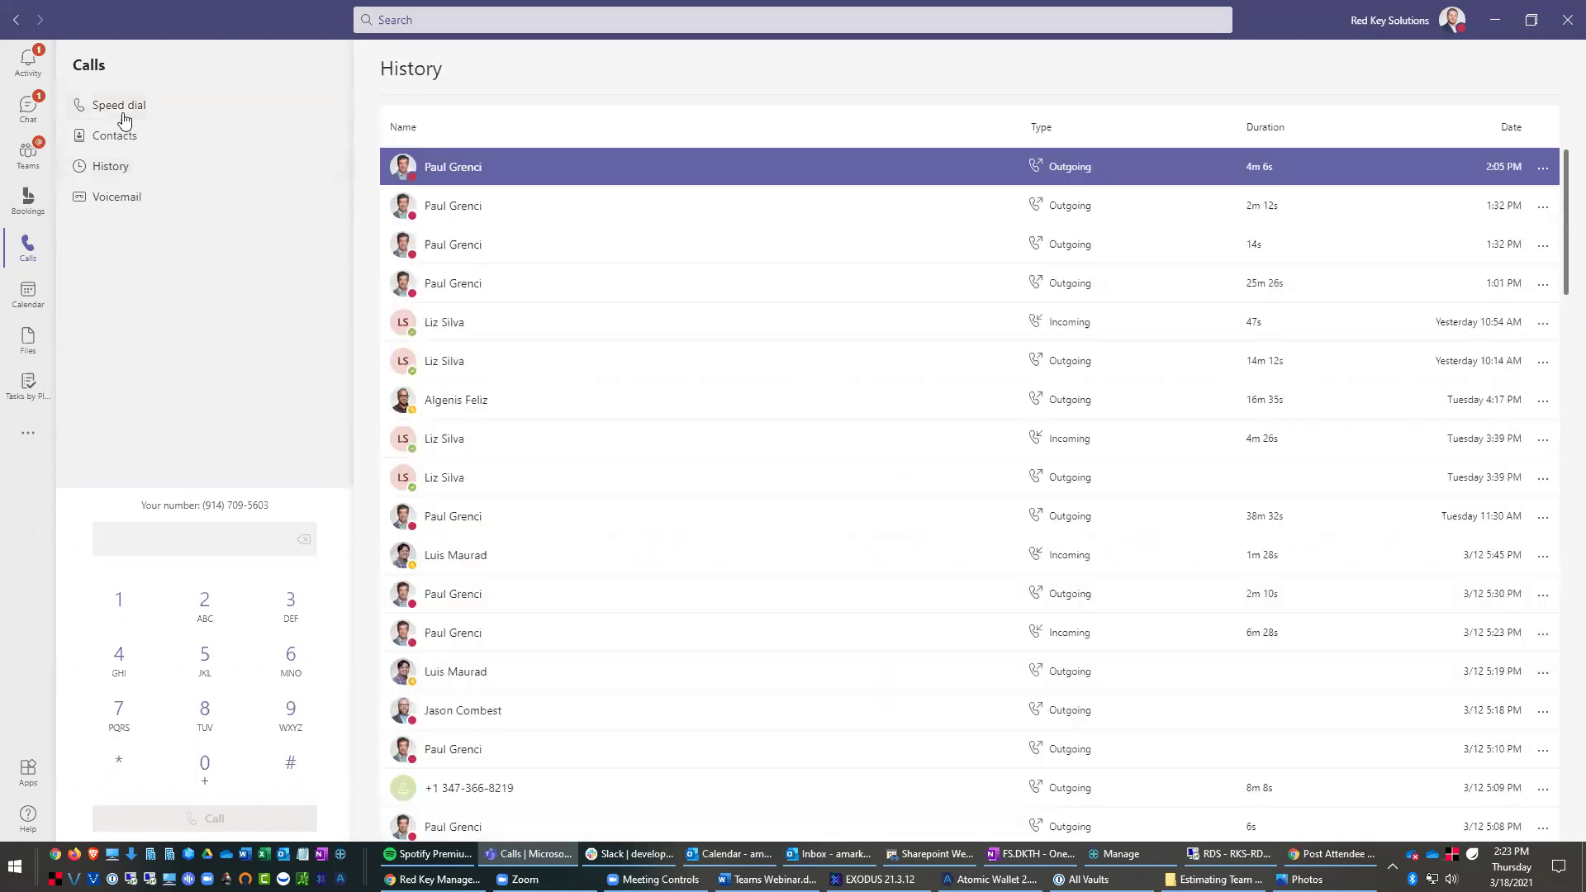
pyautogui.click(122, 109)
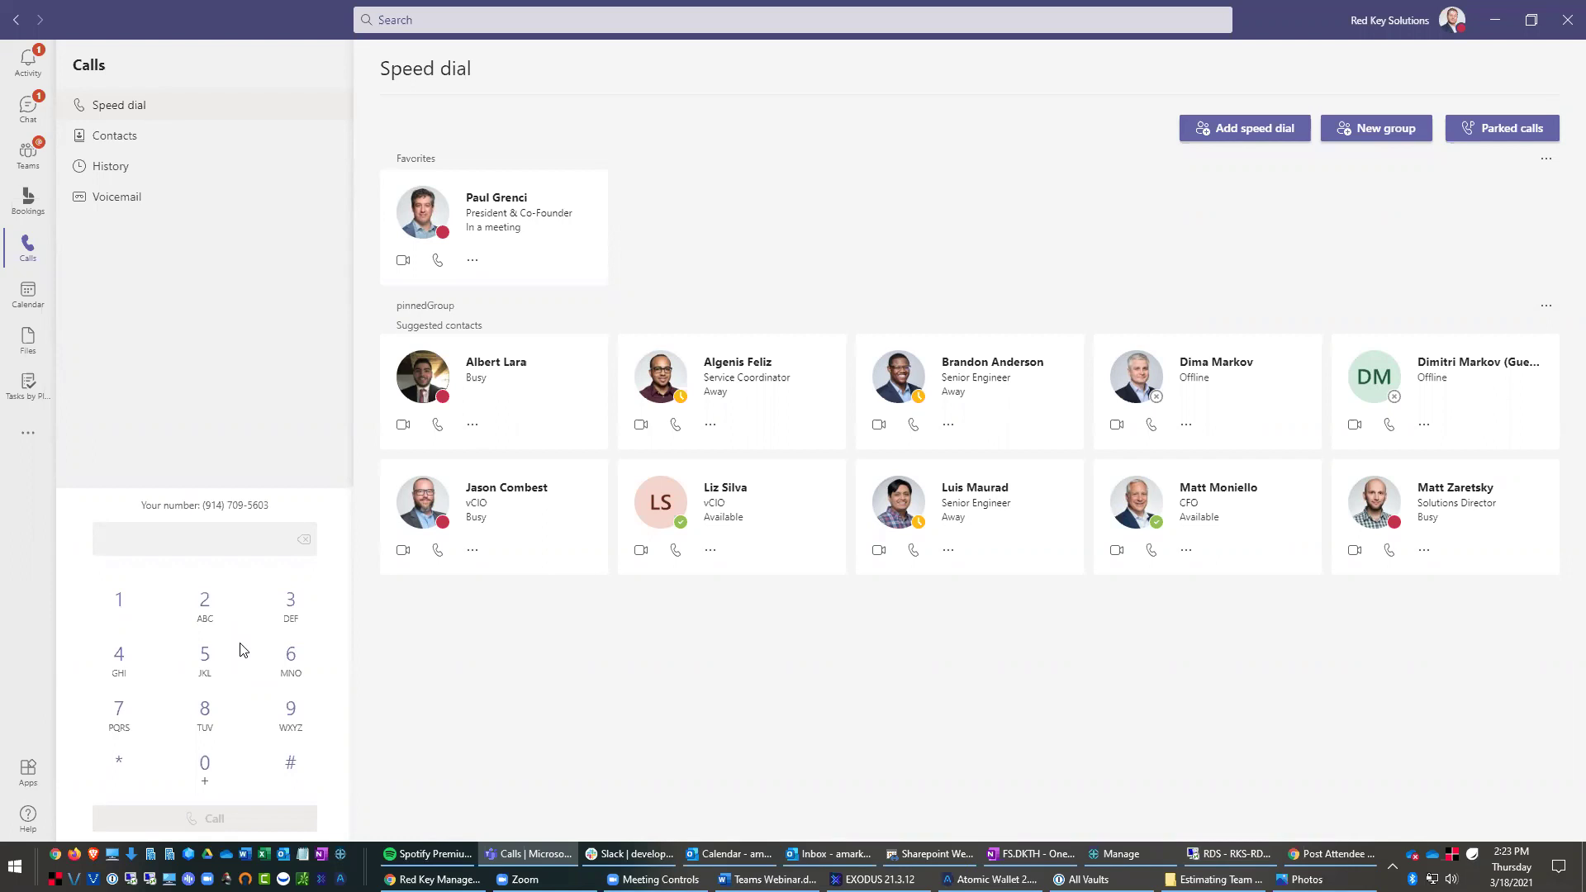
# Step: In Chrome, view the Schedule a Consultation form on the Red Key Managed IT page and the 30-minute remote meeting page in Calendly
pyautogui.click(434, 879)
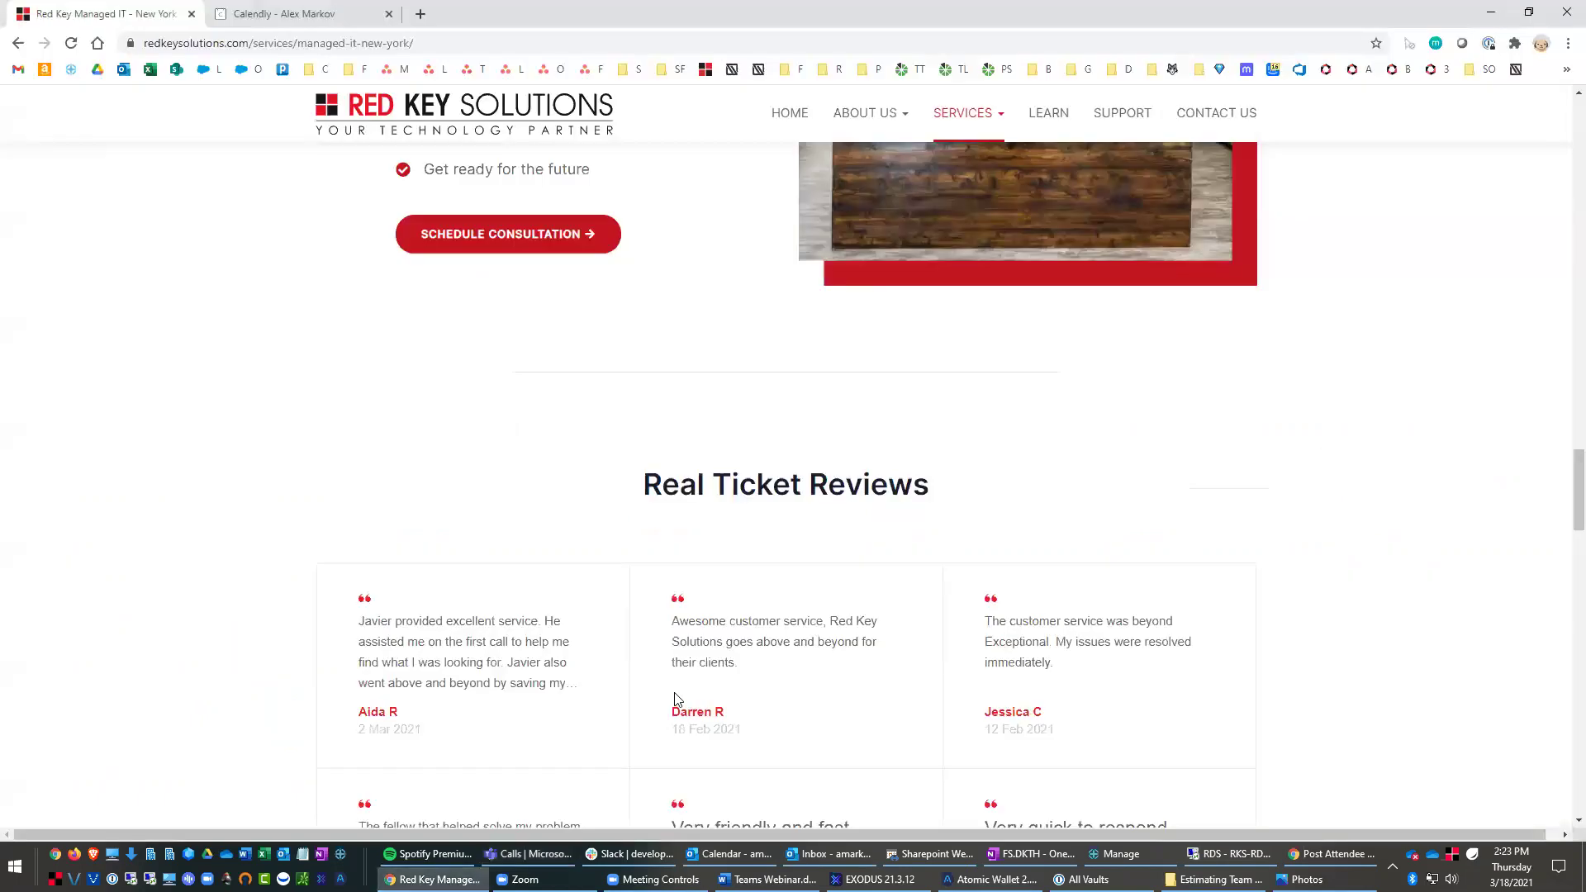
pyautogui.scroll(10, 683, 694)
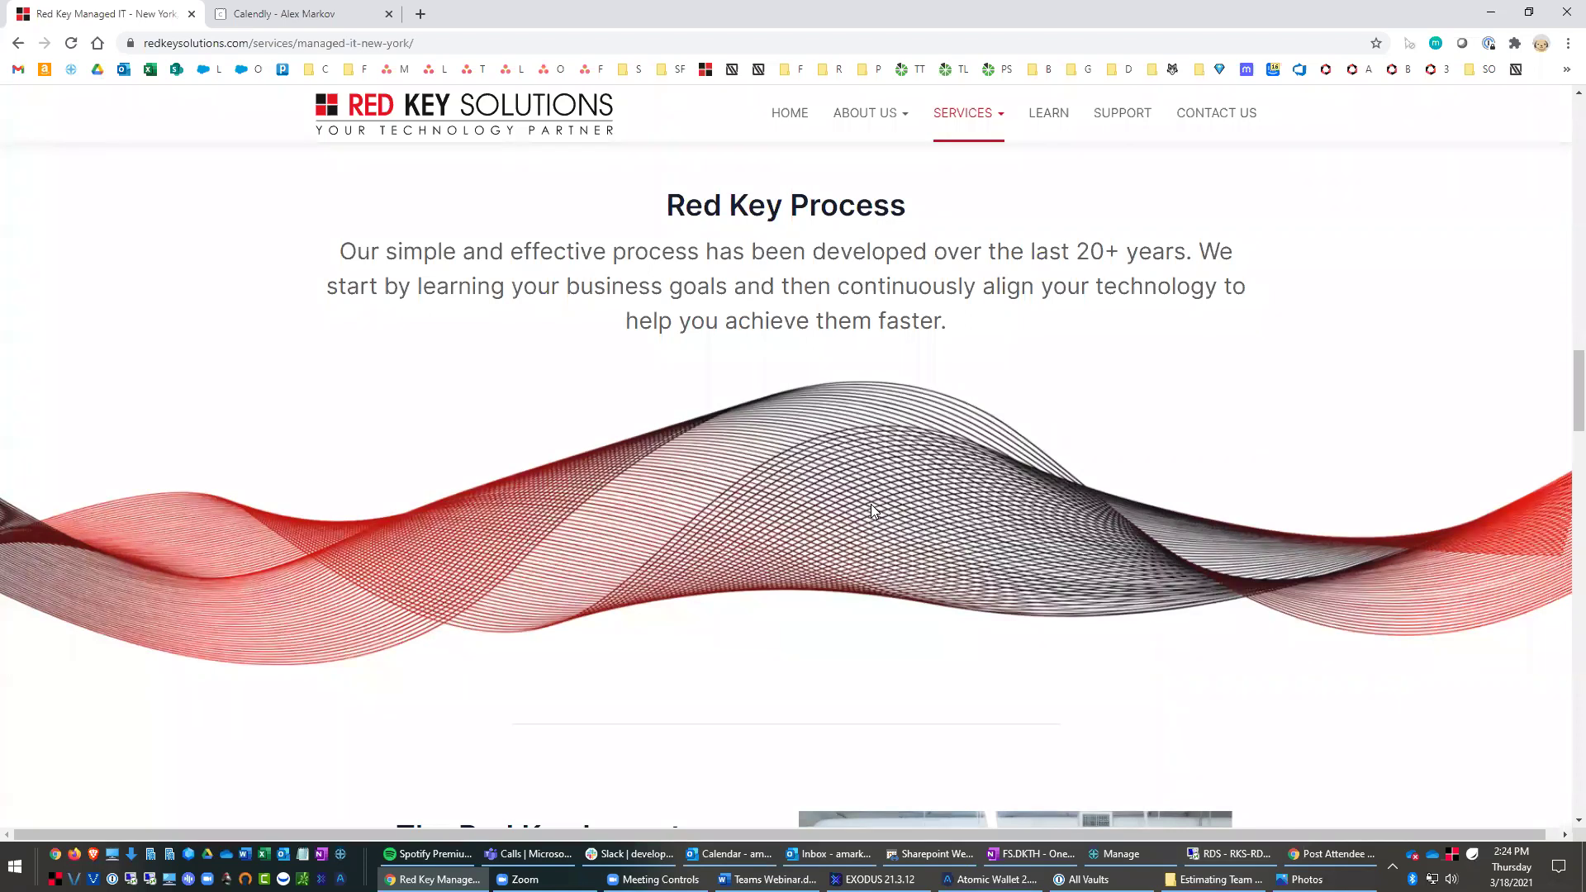
pyautogui.scroll(-3, 1564, 483)
pyautogui.scroll(-20, 1564, 483)
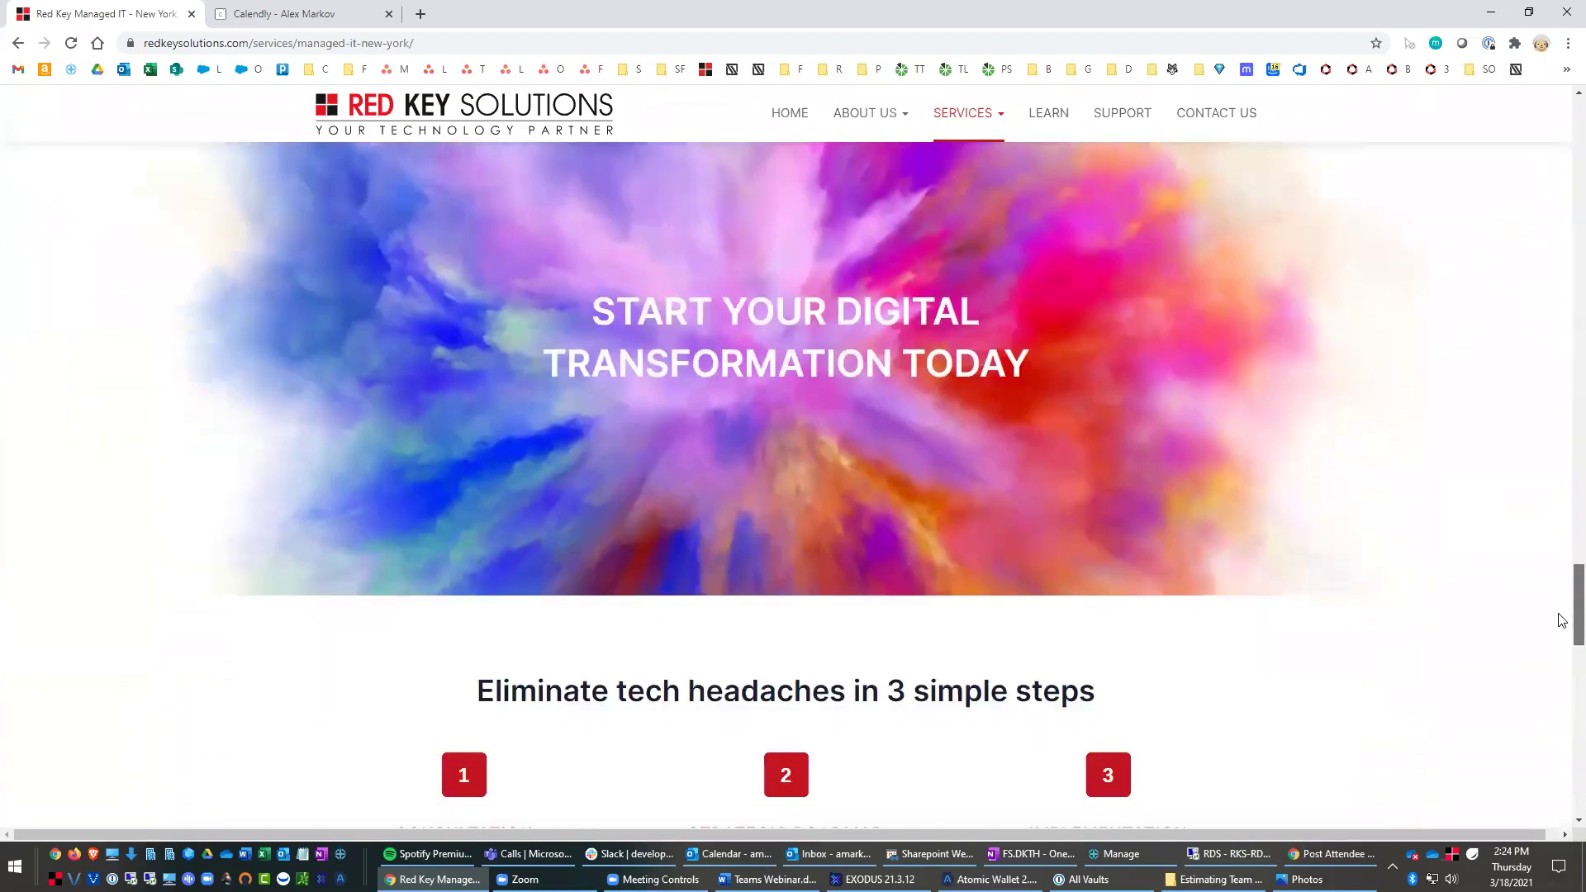
pyautogui.moveTo(1562, 619); pyautogui.dragTo(1559, 714)
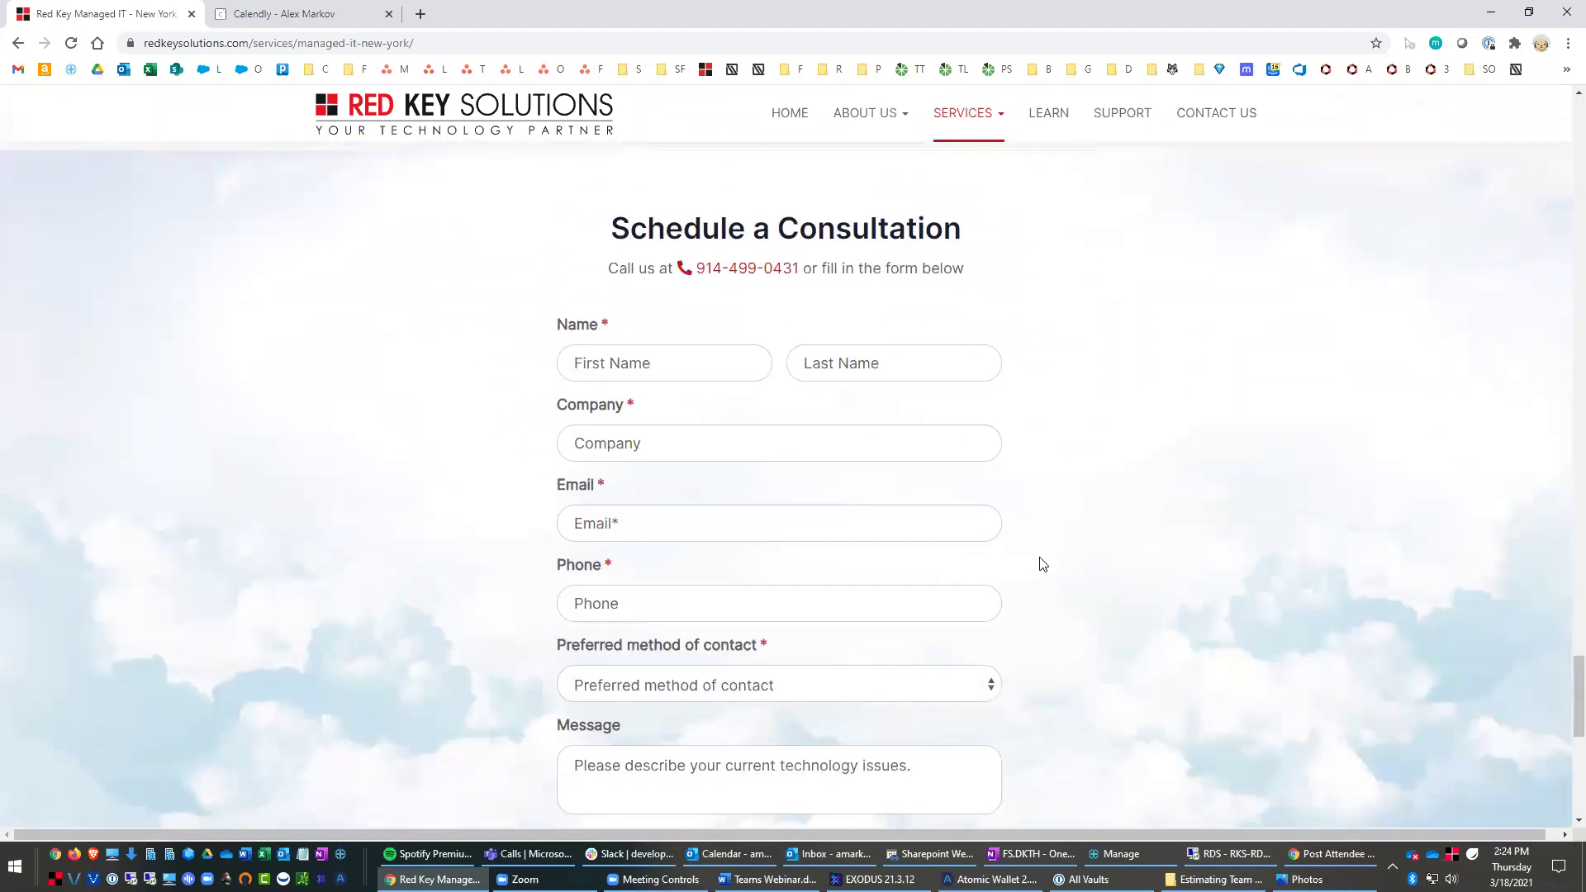
pyautogui.scroll(-1, 1063, 543)
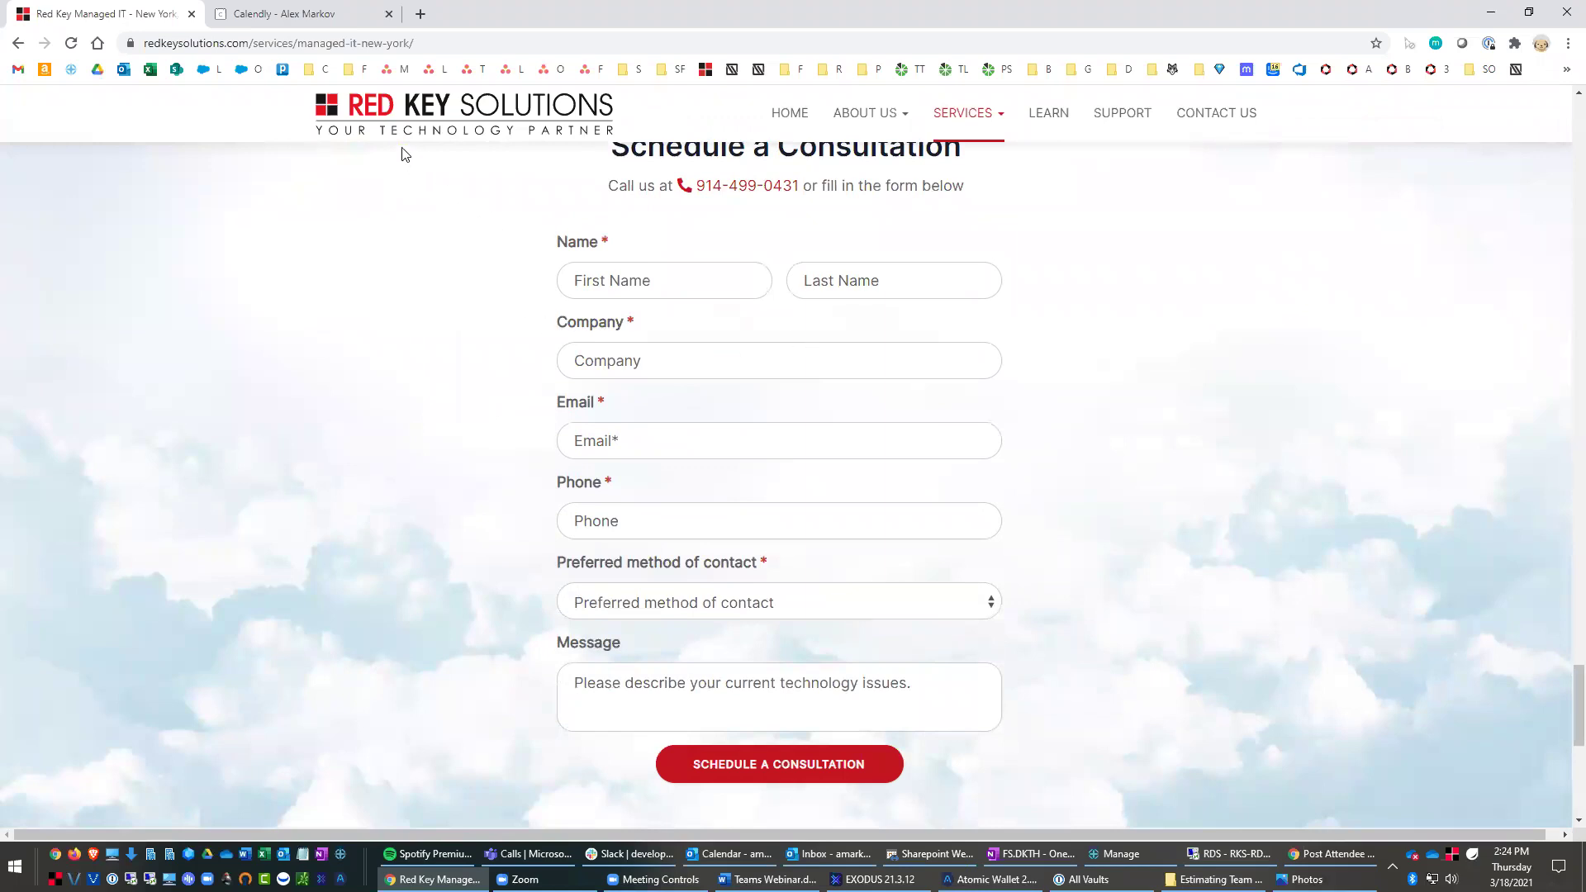
pyautogui.click(310, 10)
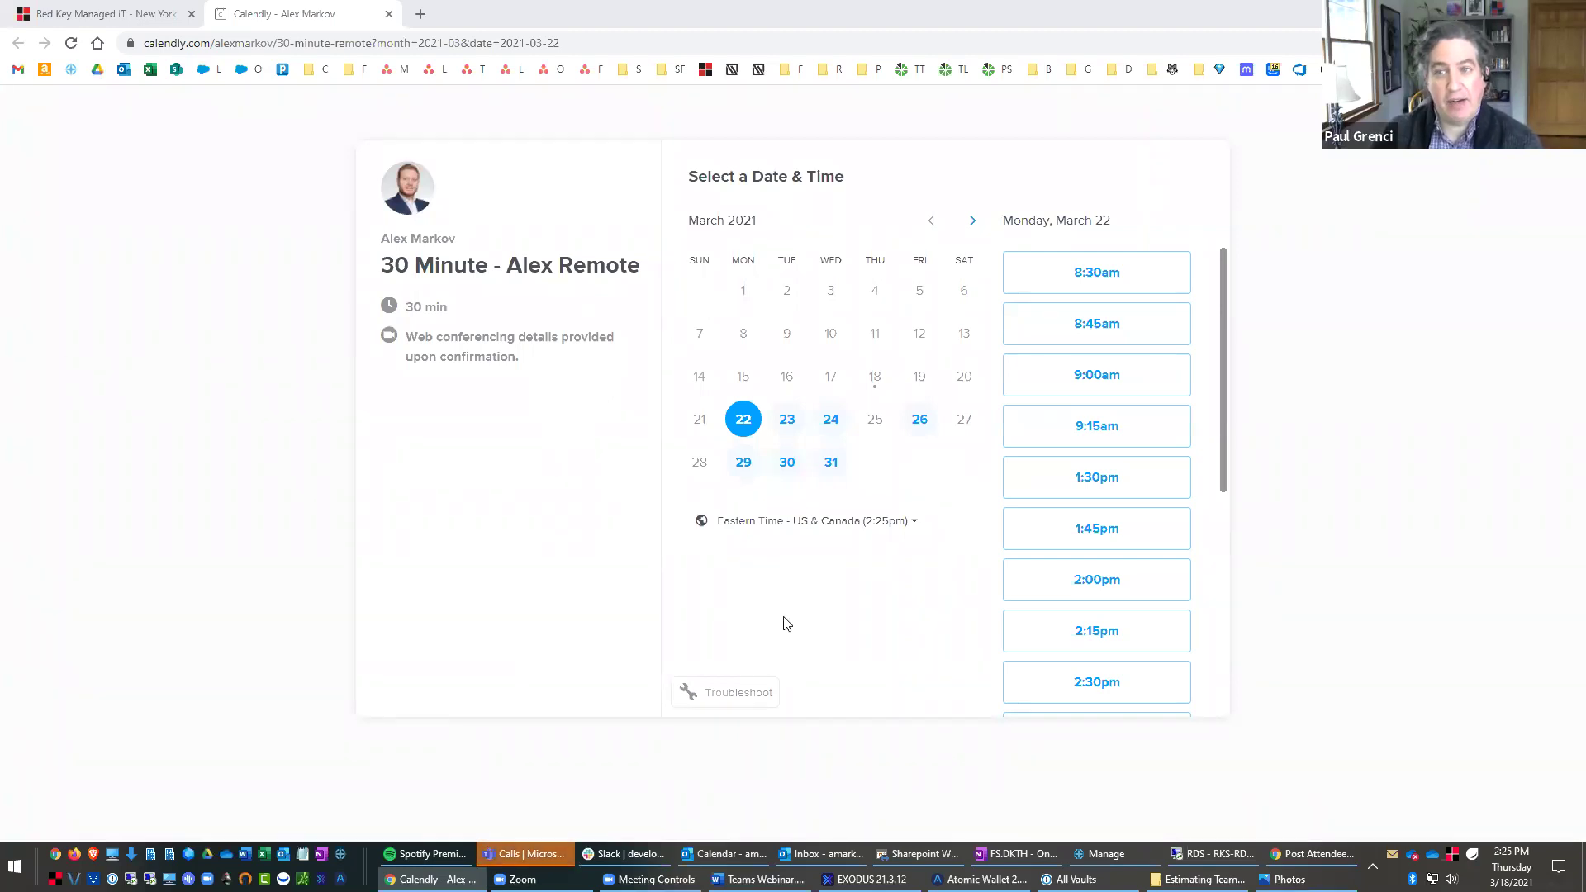
# Step: Switch to Teams and add a second colleague to the open one-to-one chat as a group conversation
pyautogui.click(525, 854)
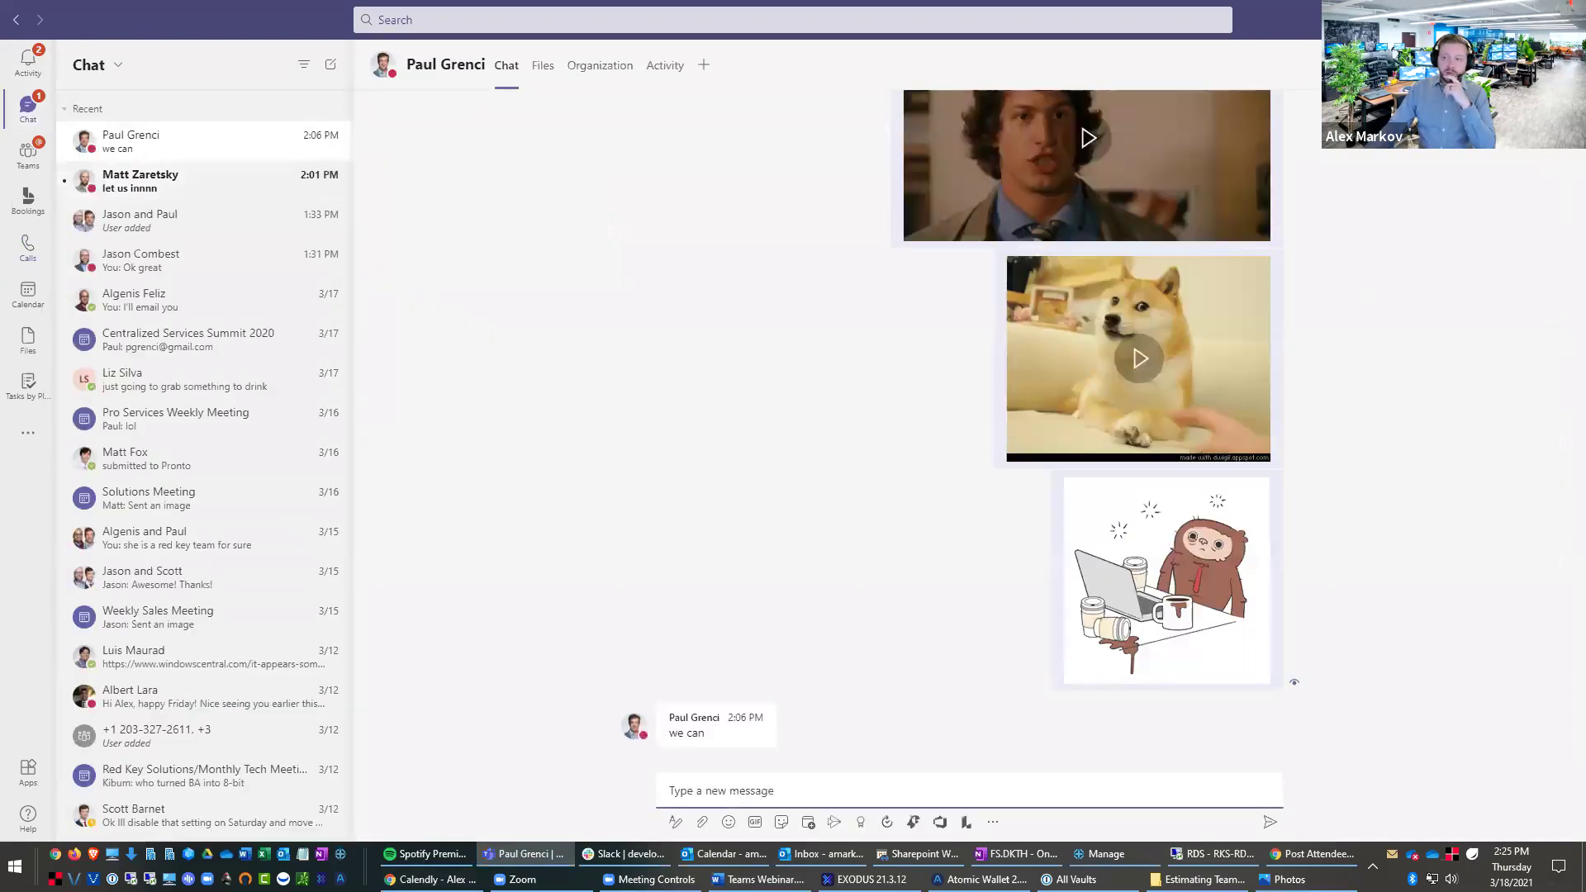
pyautogui.click(1538, 64)
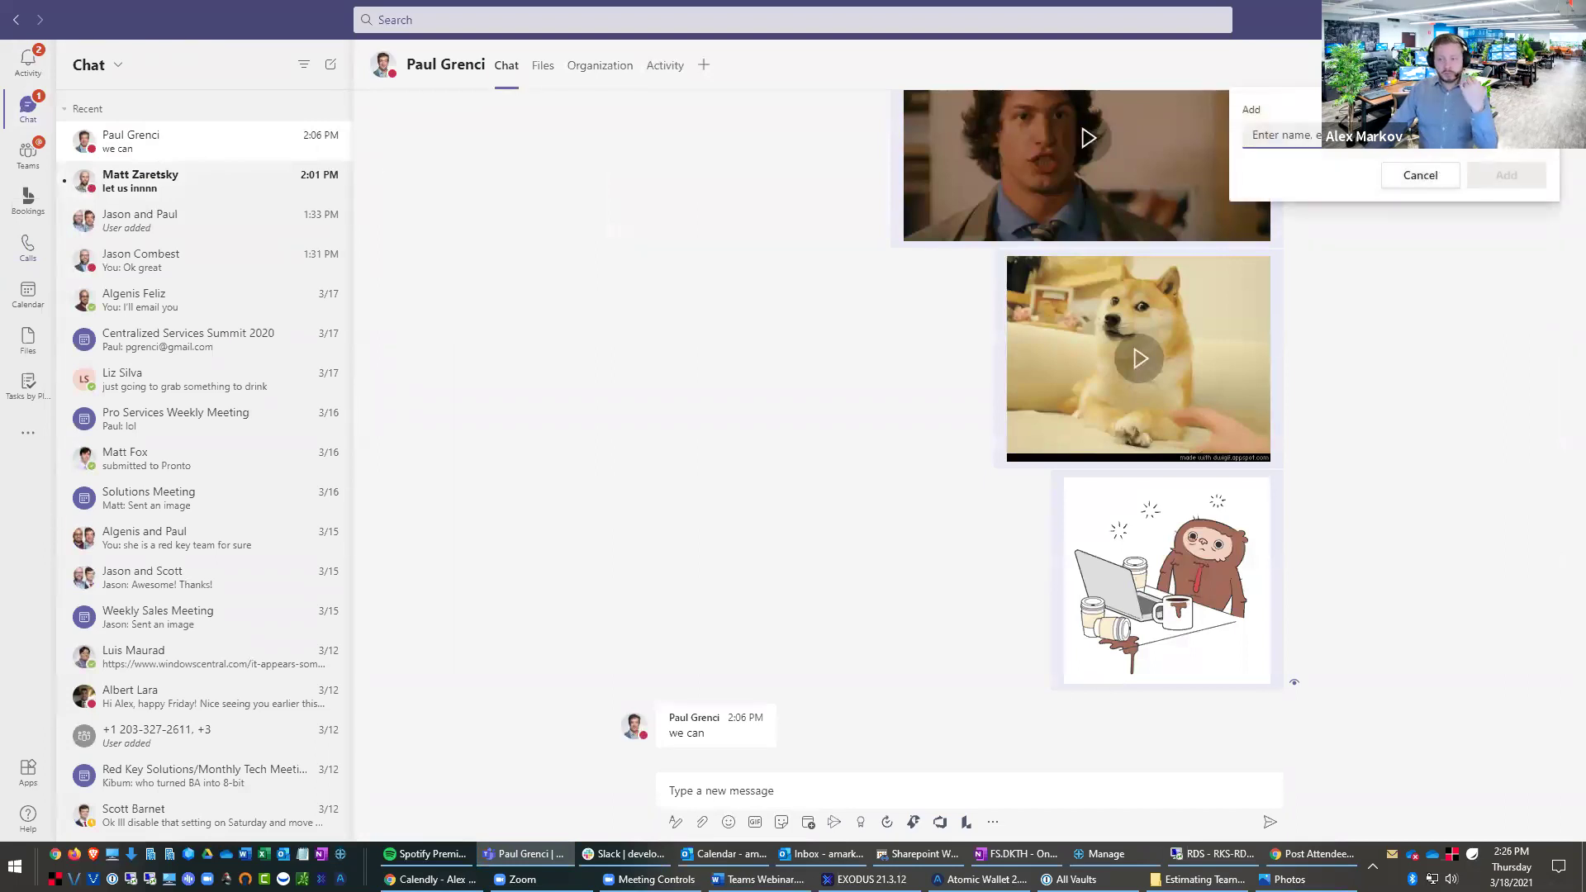
pyautogui.write('jason')
pyautogui.press('Return')
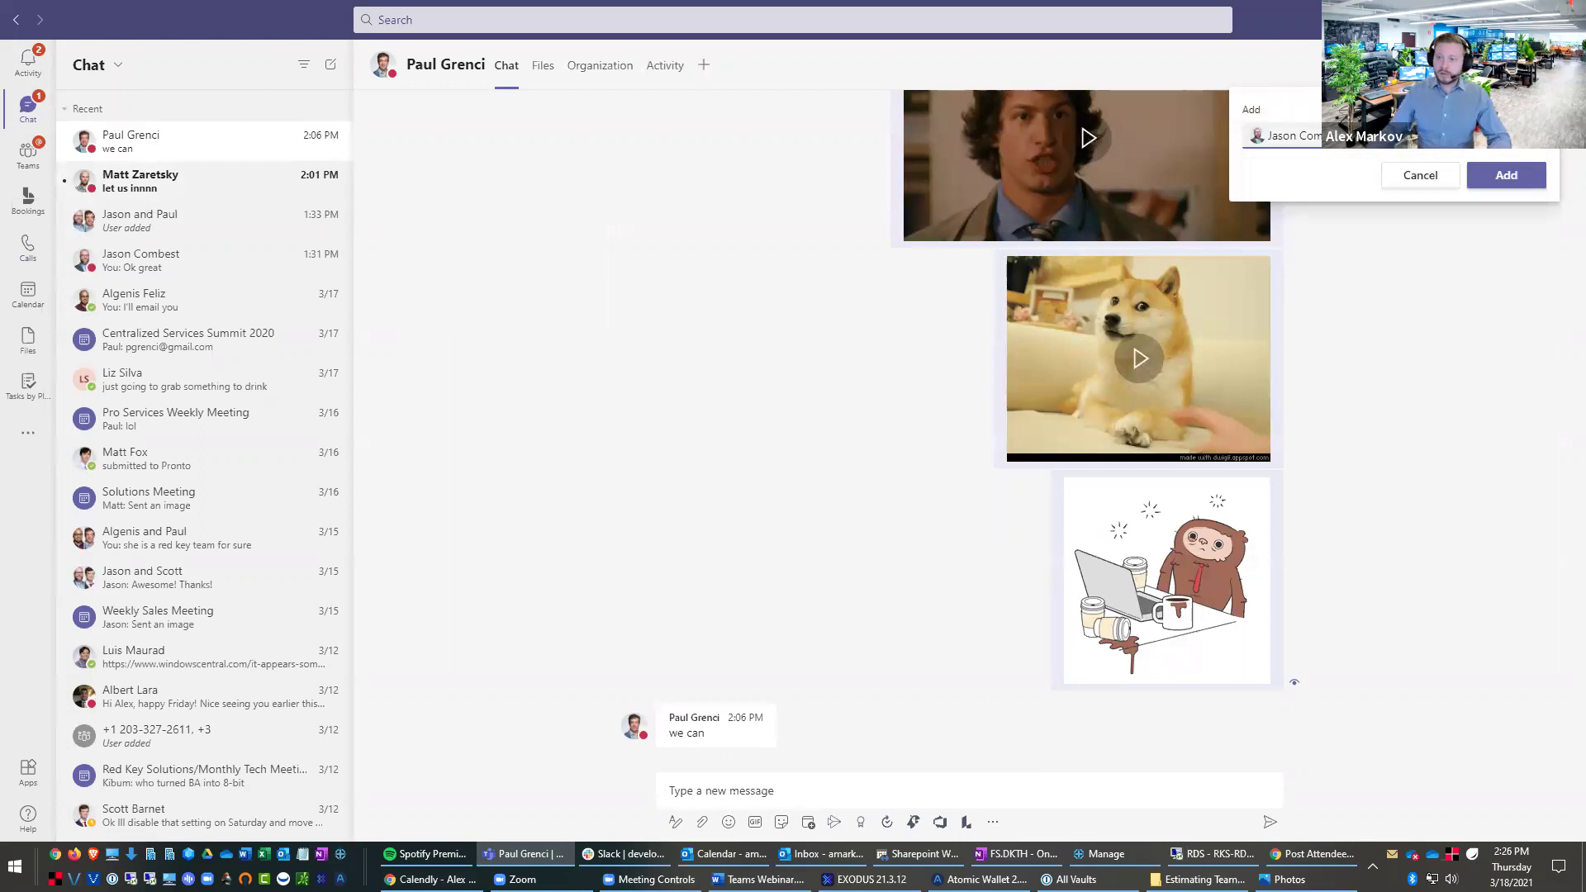
pyautogui.press('Return')
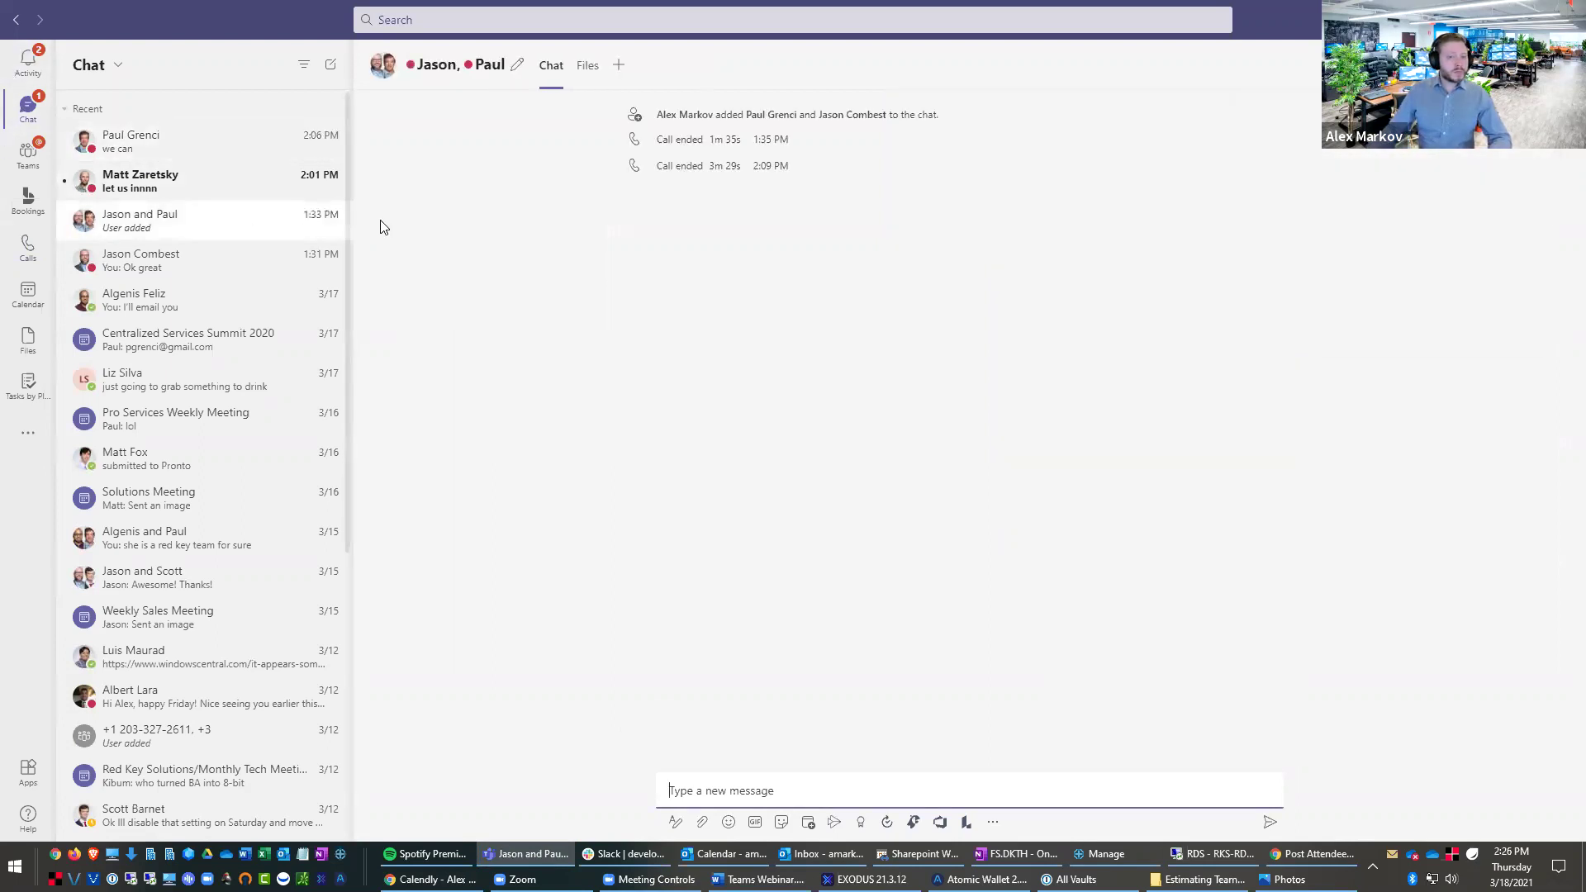
# Step: Remove the added colleague from the group conversation
pyautogui.moveTo(499, 69)
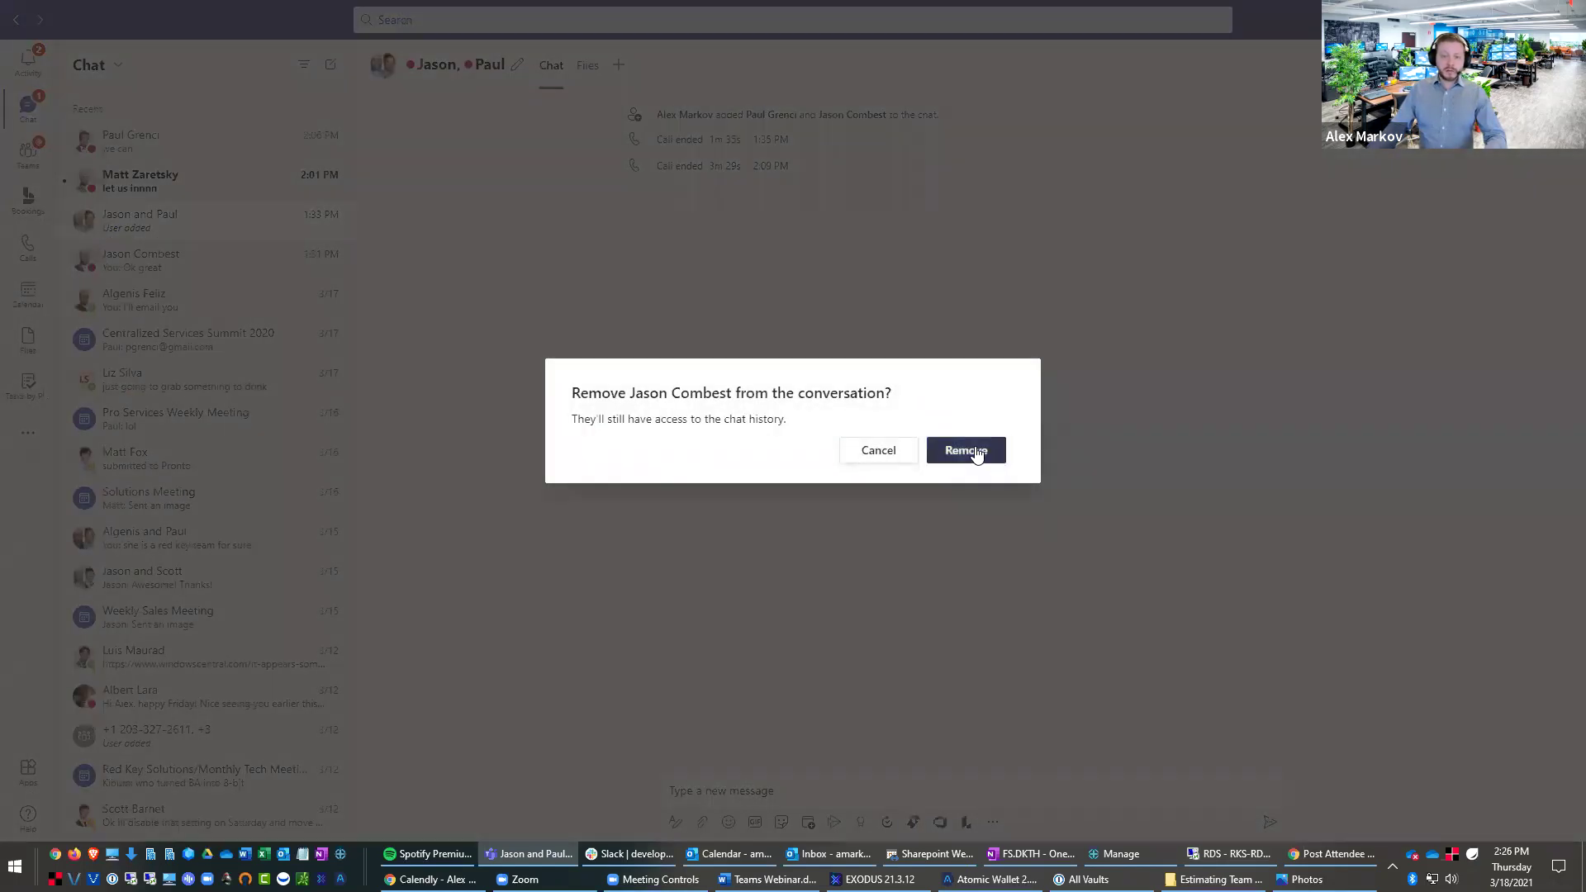
pyautogui.click(965, 451)
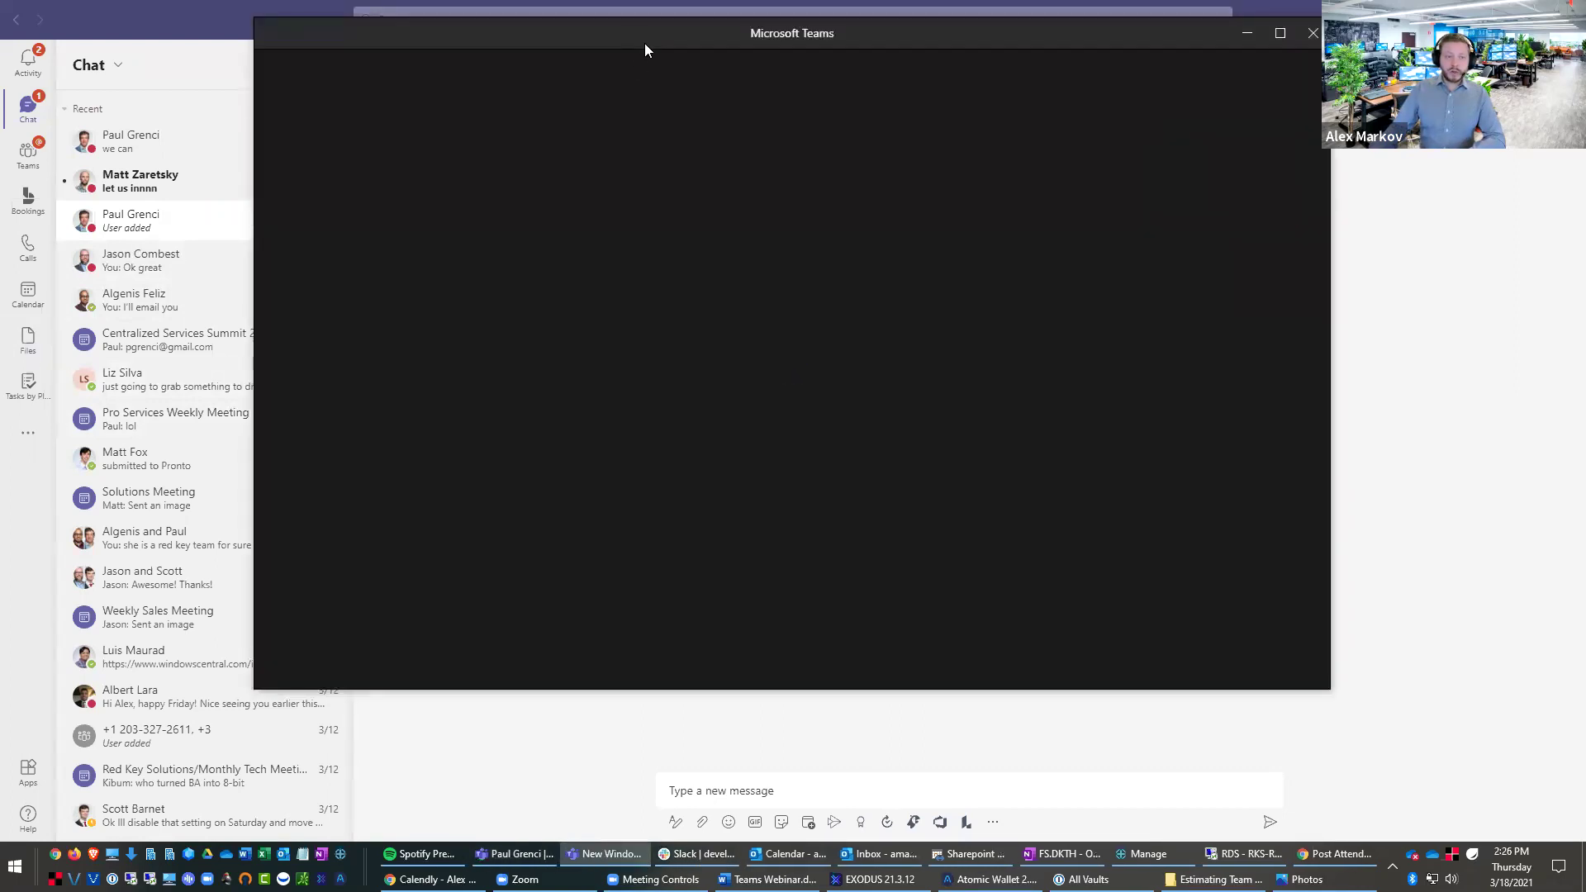
# Step: Start a video call with the remaining chat member and invite the removed colleague into it as a participant
pyautogui.moveTo(644, 43); pyautogui.dragTo(725, 60)
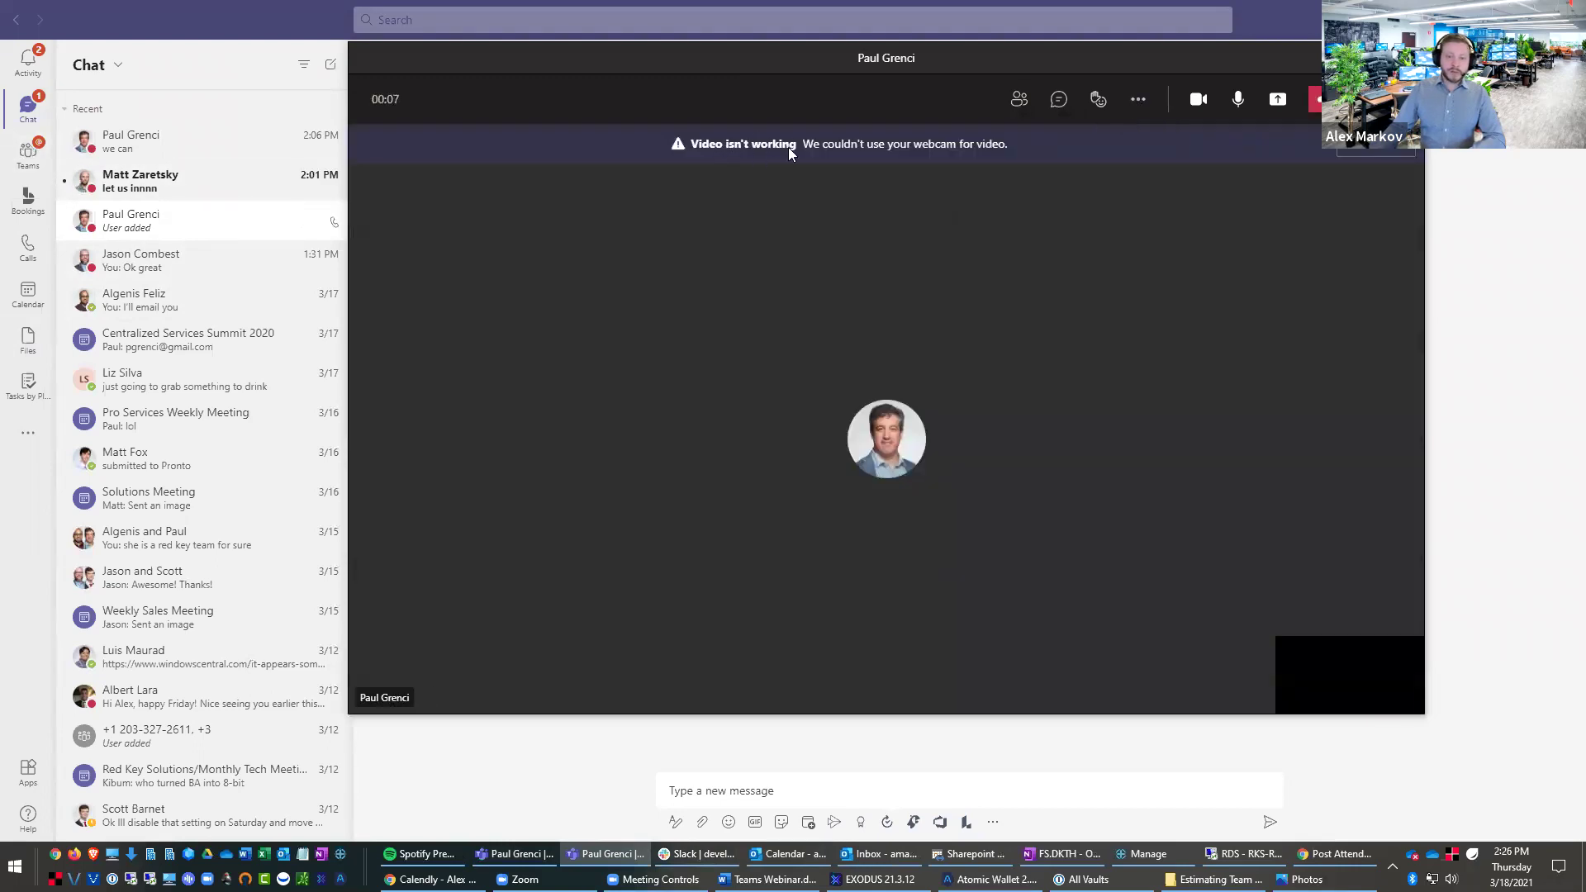
pyautogui.click(1098, 100)
pyautogui.click(1020, 100)
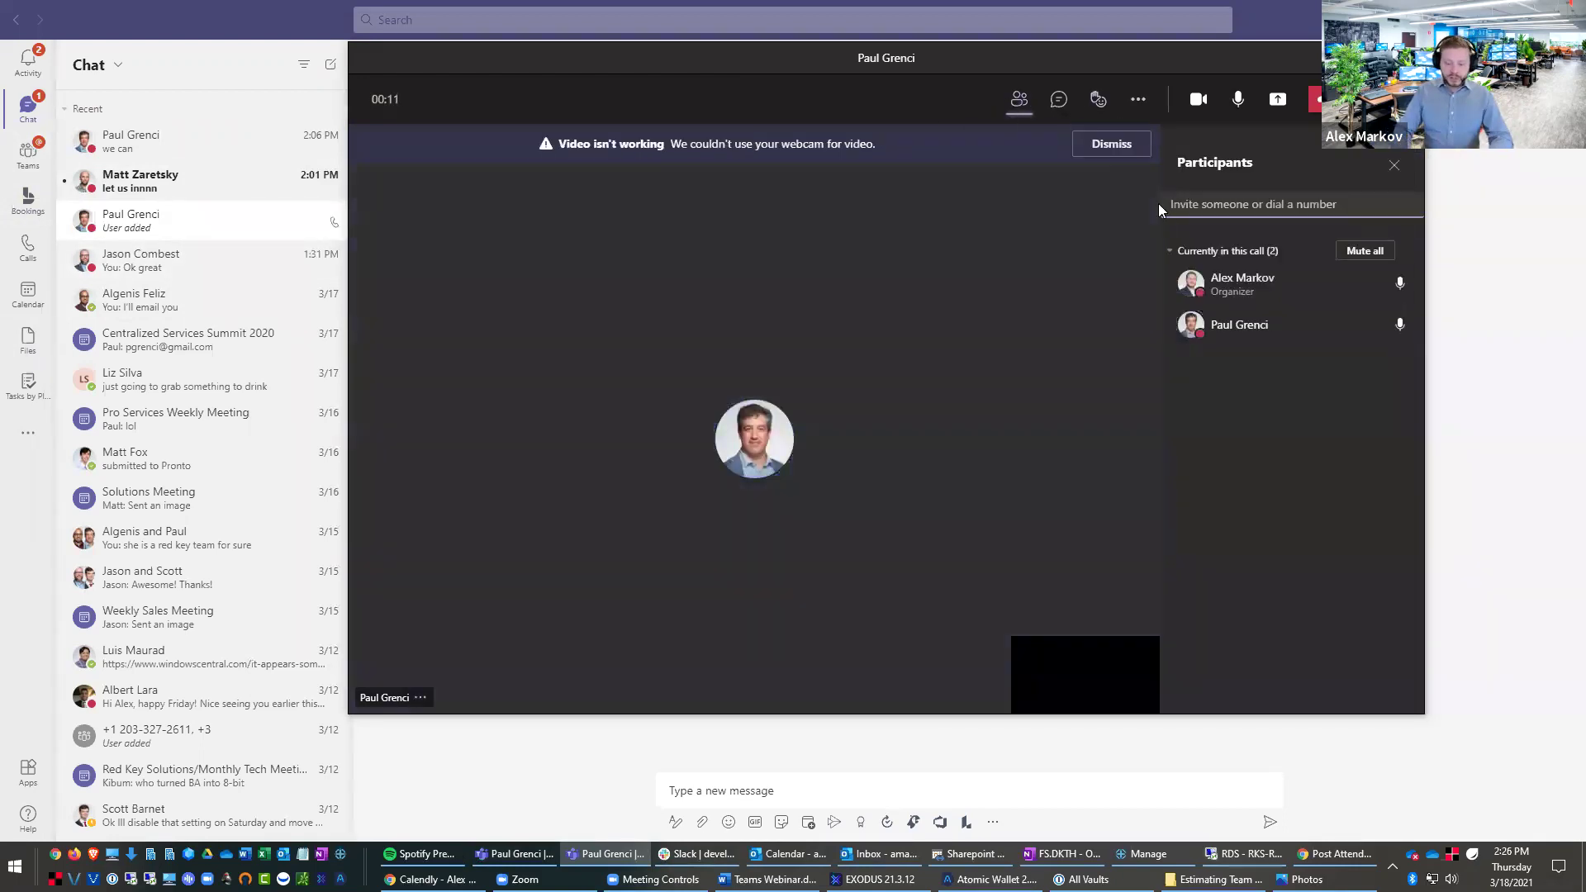
pyautogui.write('jason')
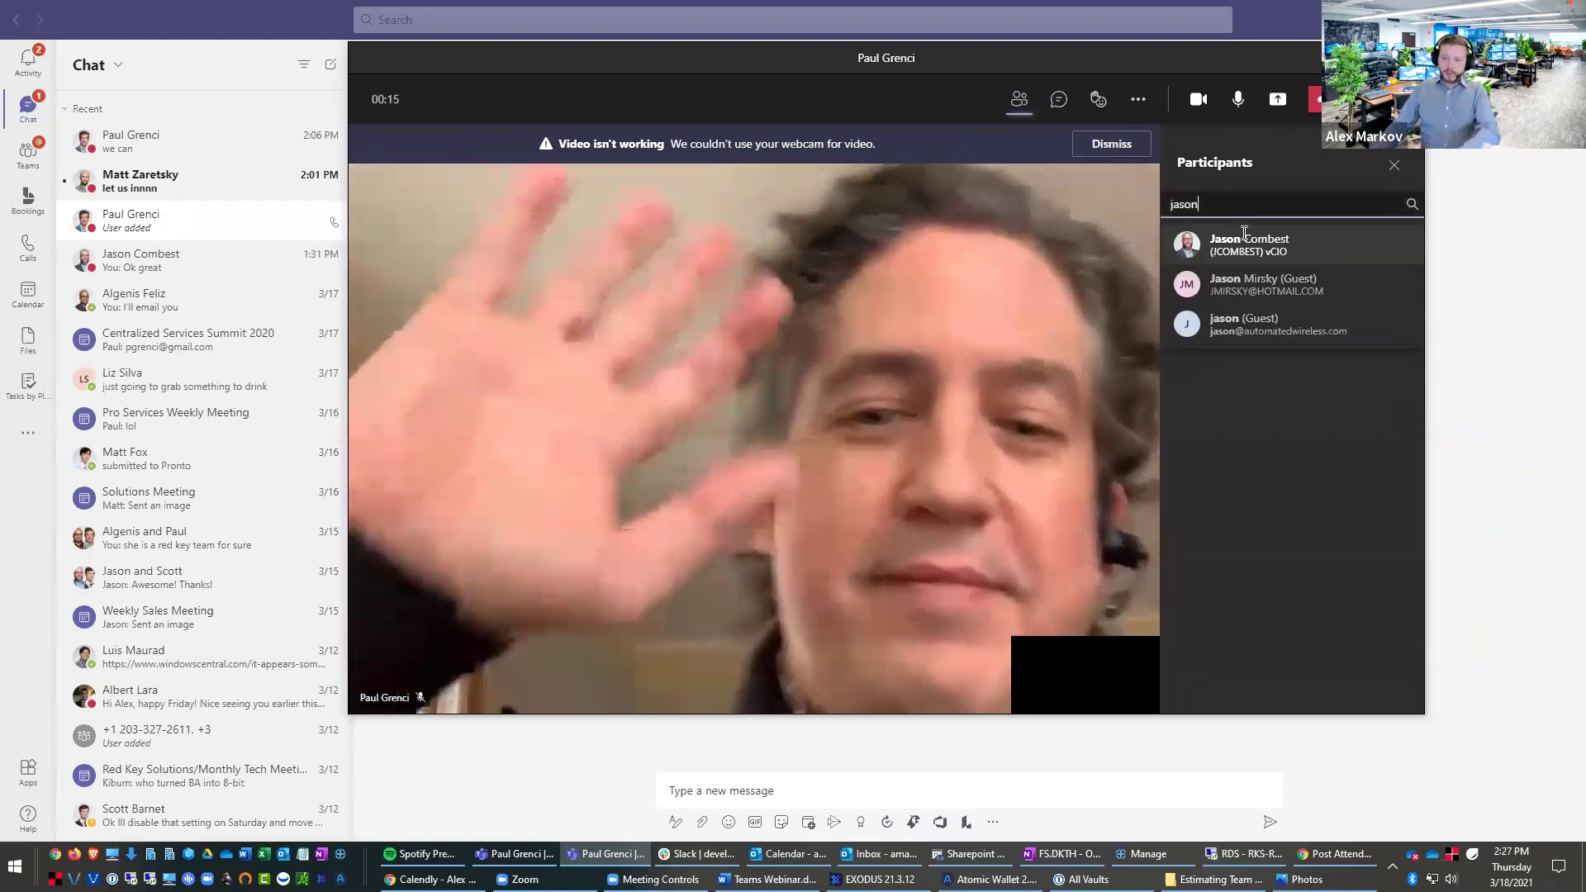
pyautogui.click(1250, 258)
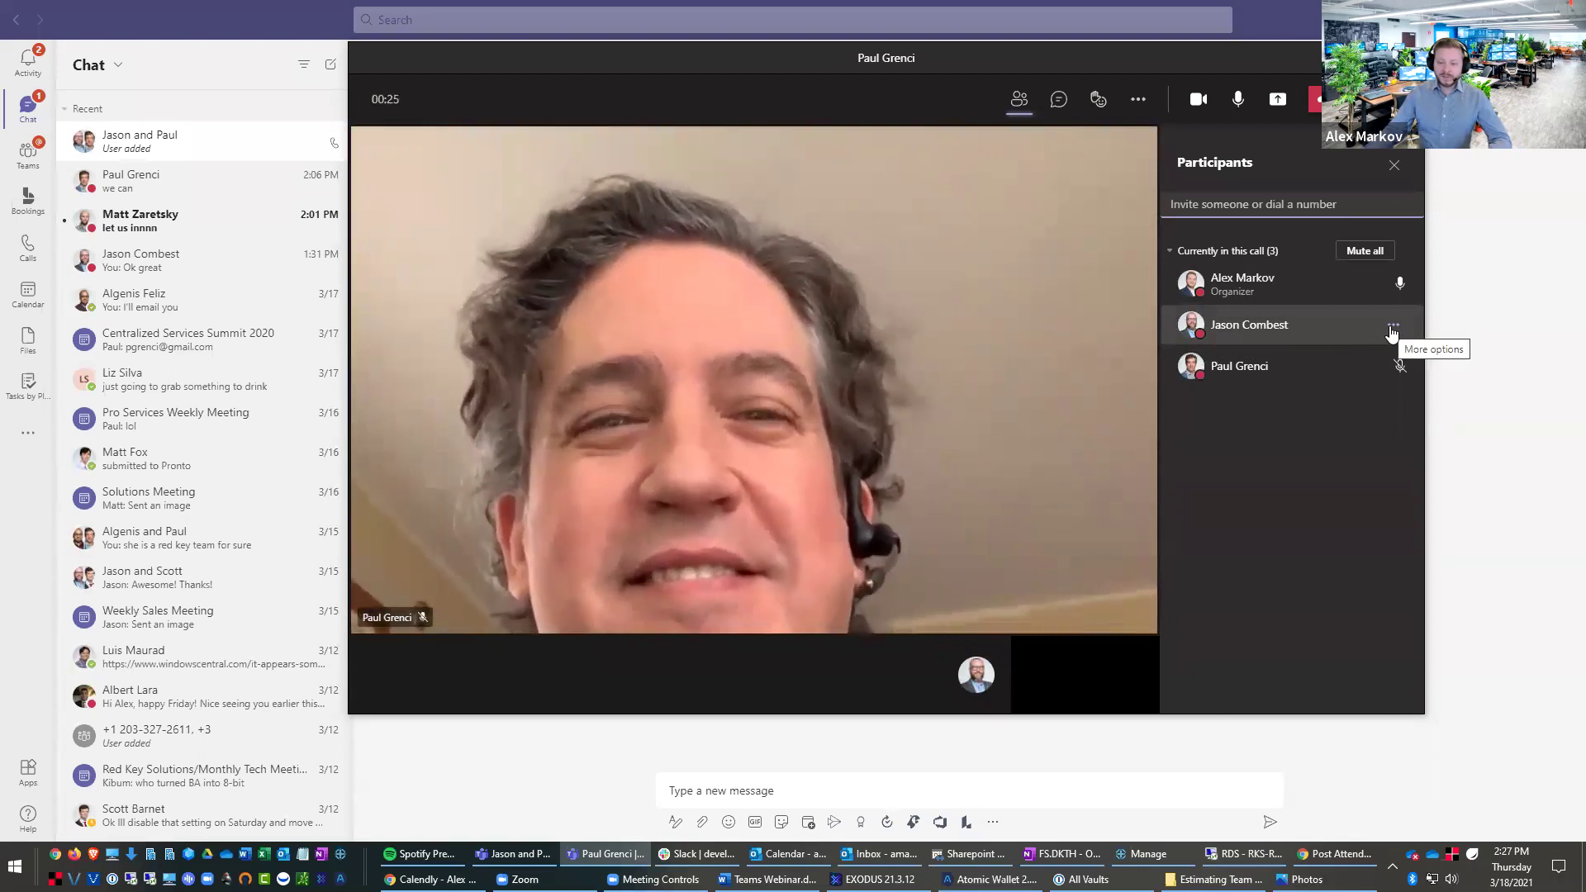
# Step: Examine the participant options for the newly invited colleague, including Remove from meeting
pyautogui.click(1395, 328)
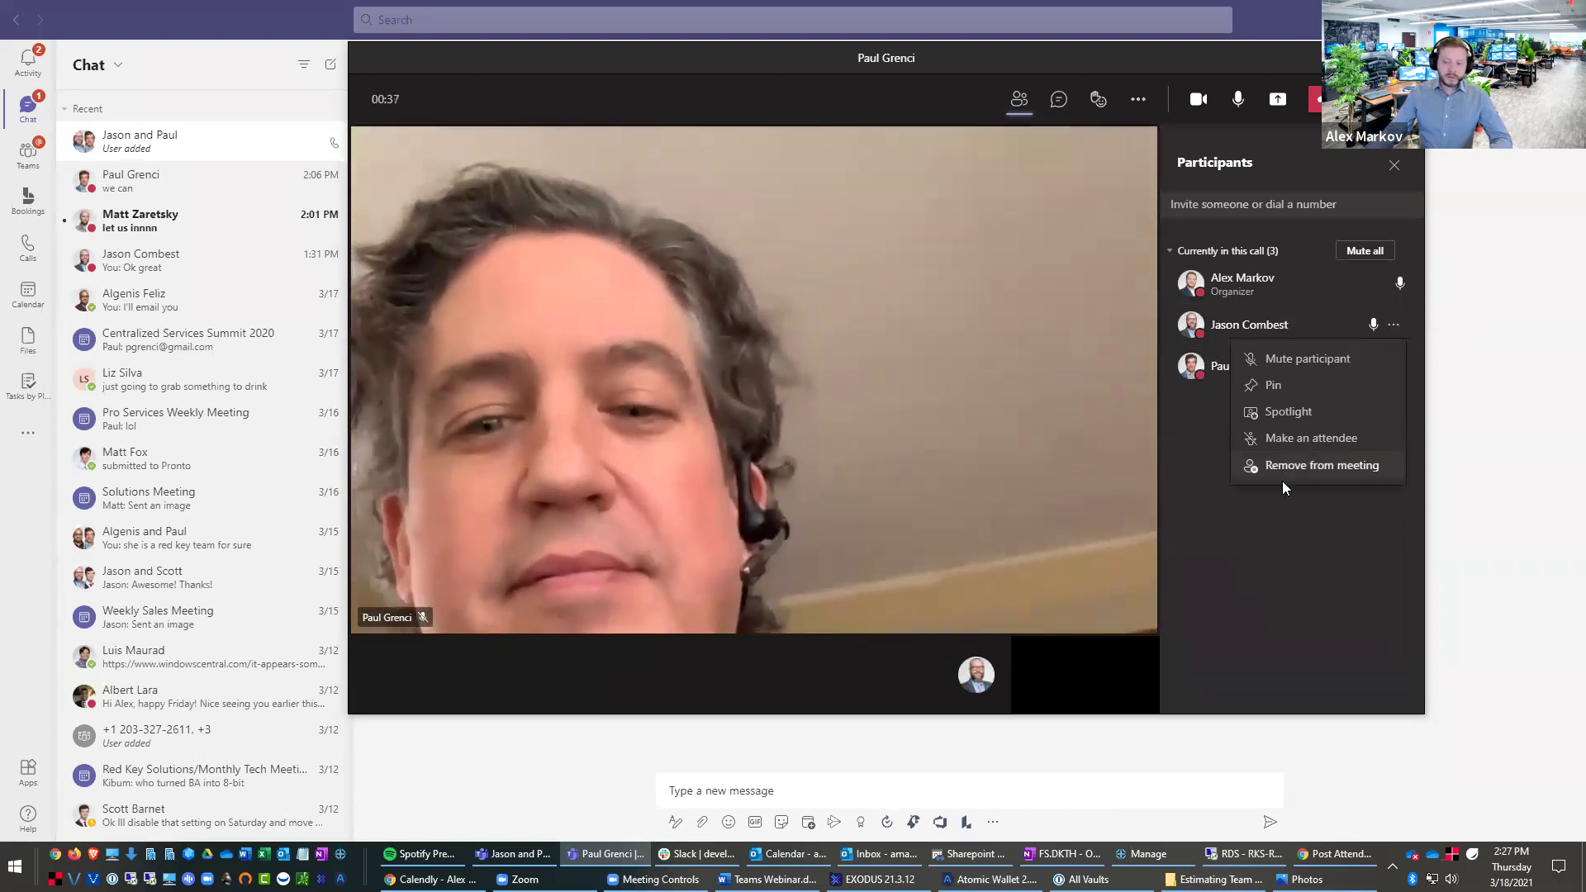
pyautogui.click(1393, 325)
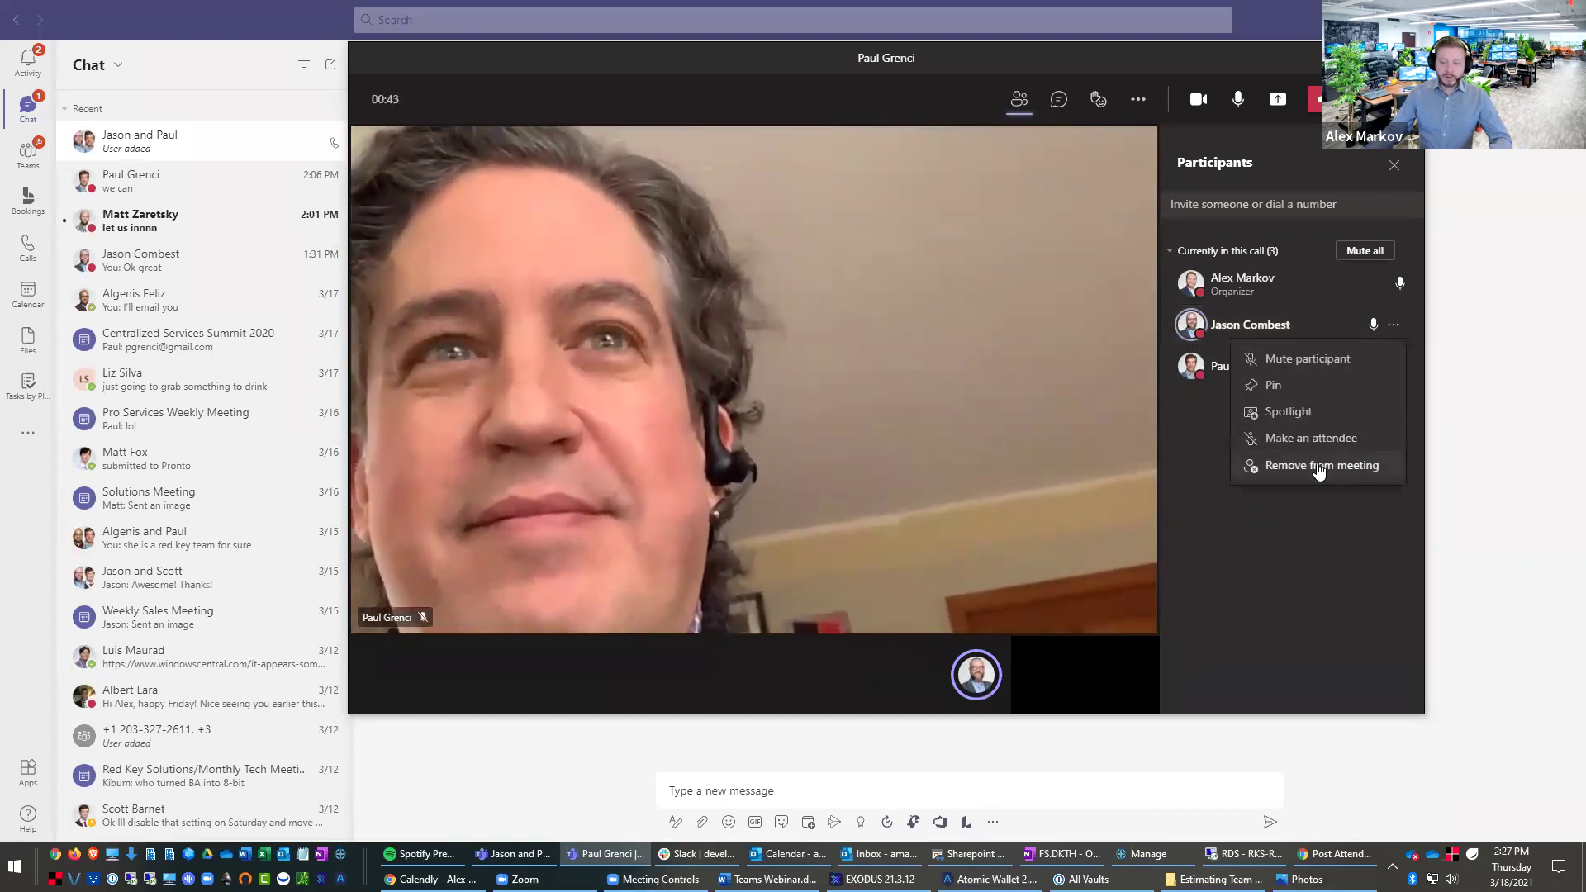
pyautogui.click(1319, 466)
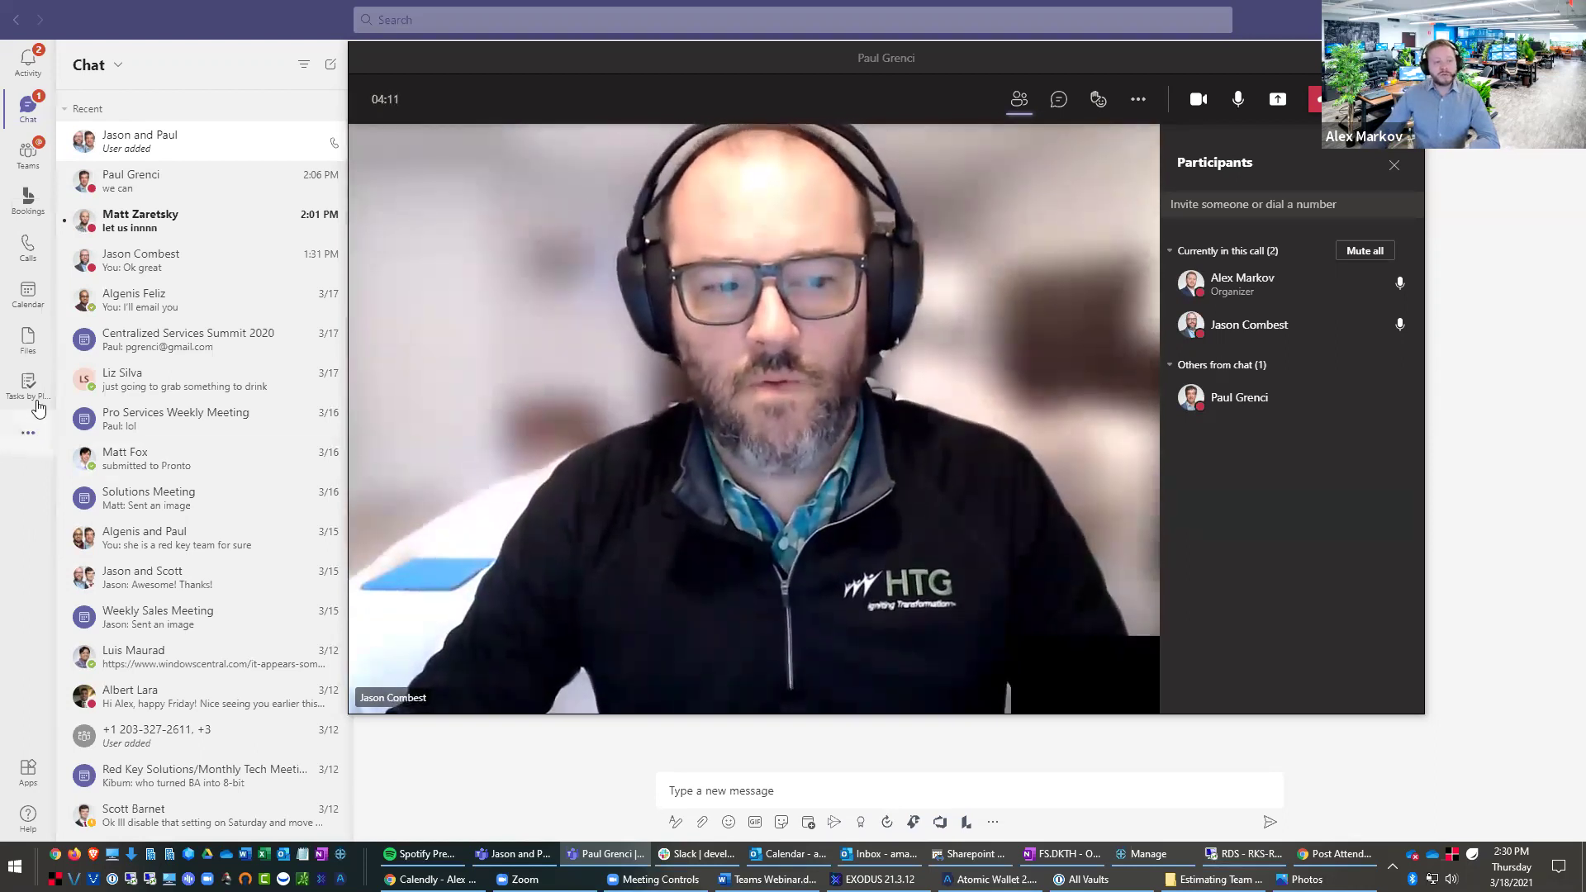
# Step: Open the Bookings app in Teams to view its schedule page
pyautogui.click(27, 202)
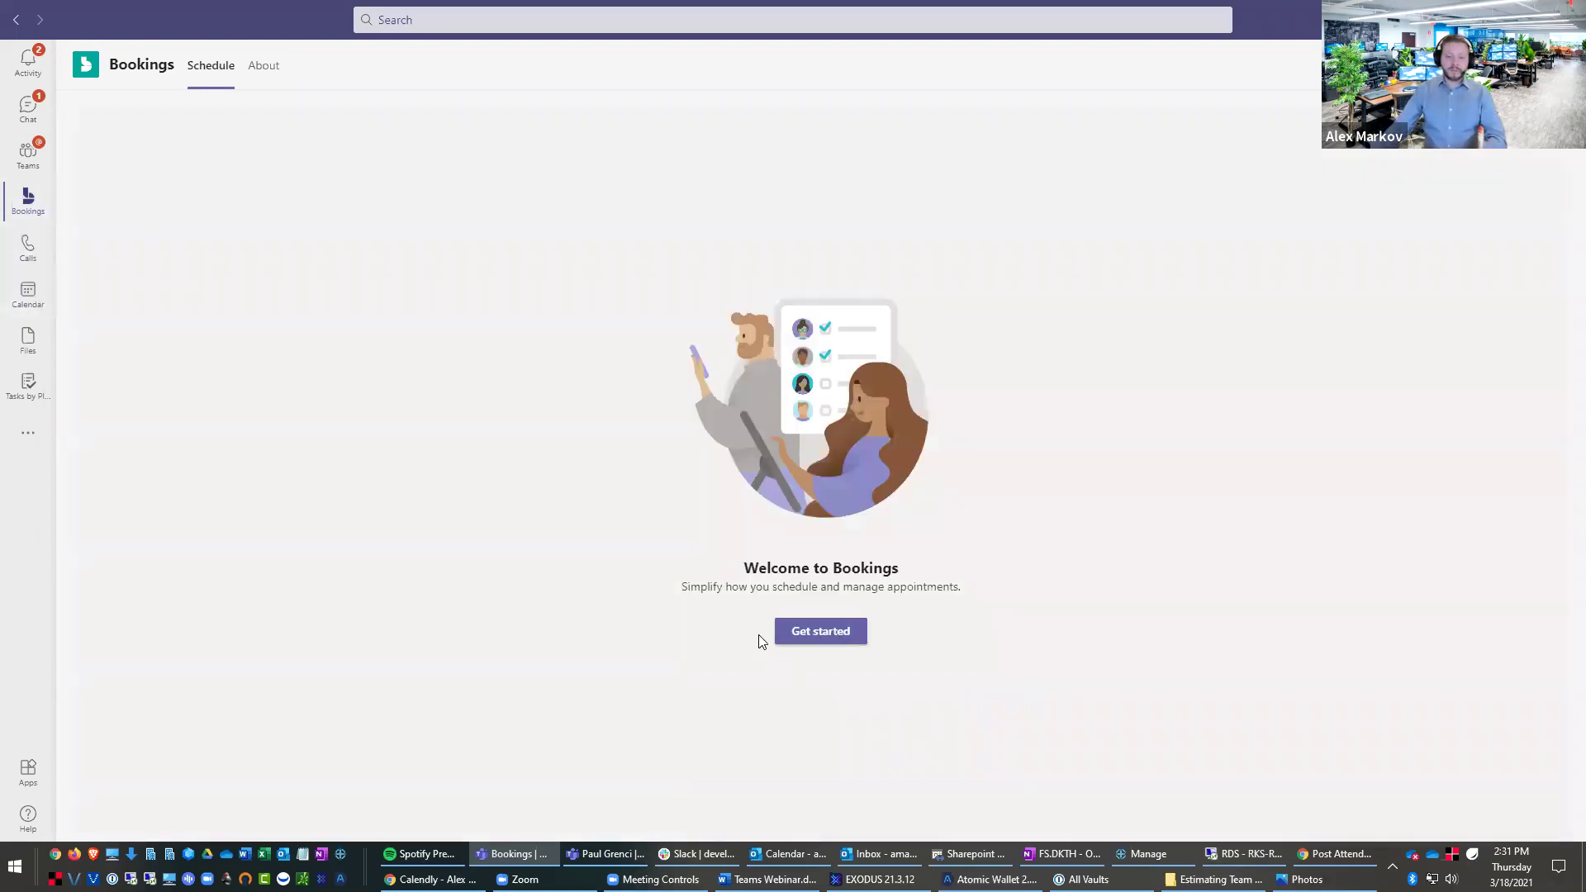
# Step: Start a new booking calendar in Bookings to view its setup form
pyautogui.click(813, 641)
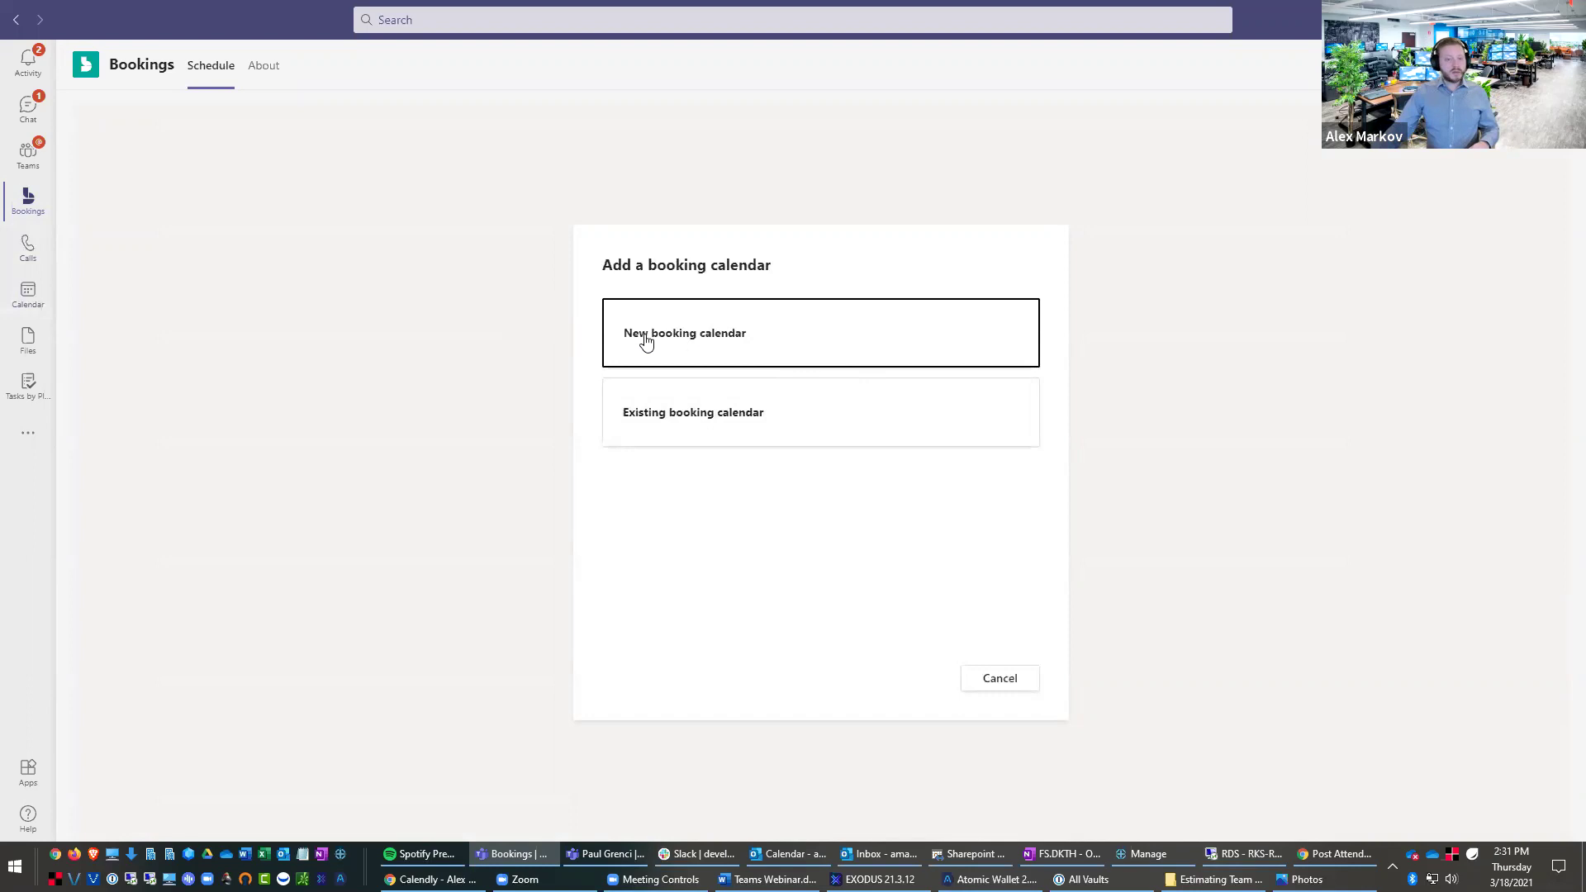
pyautogui.click(682, 347)
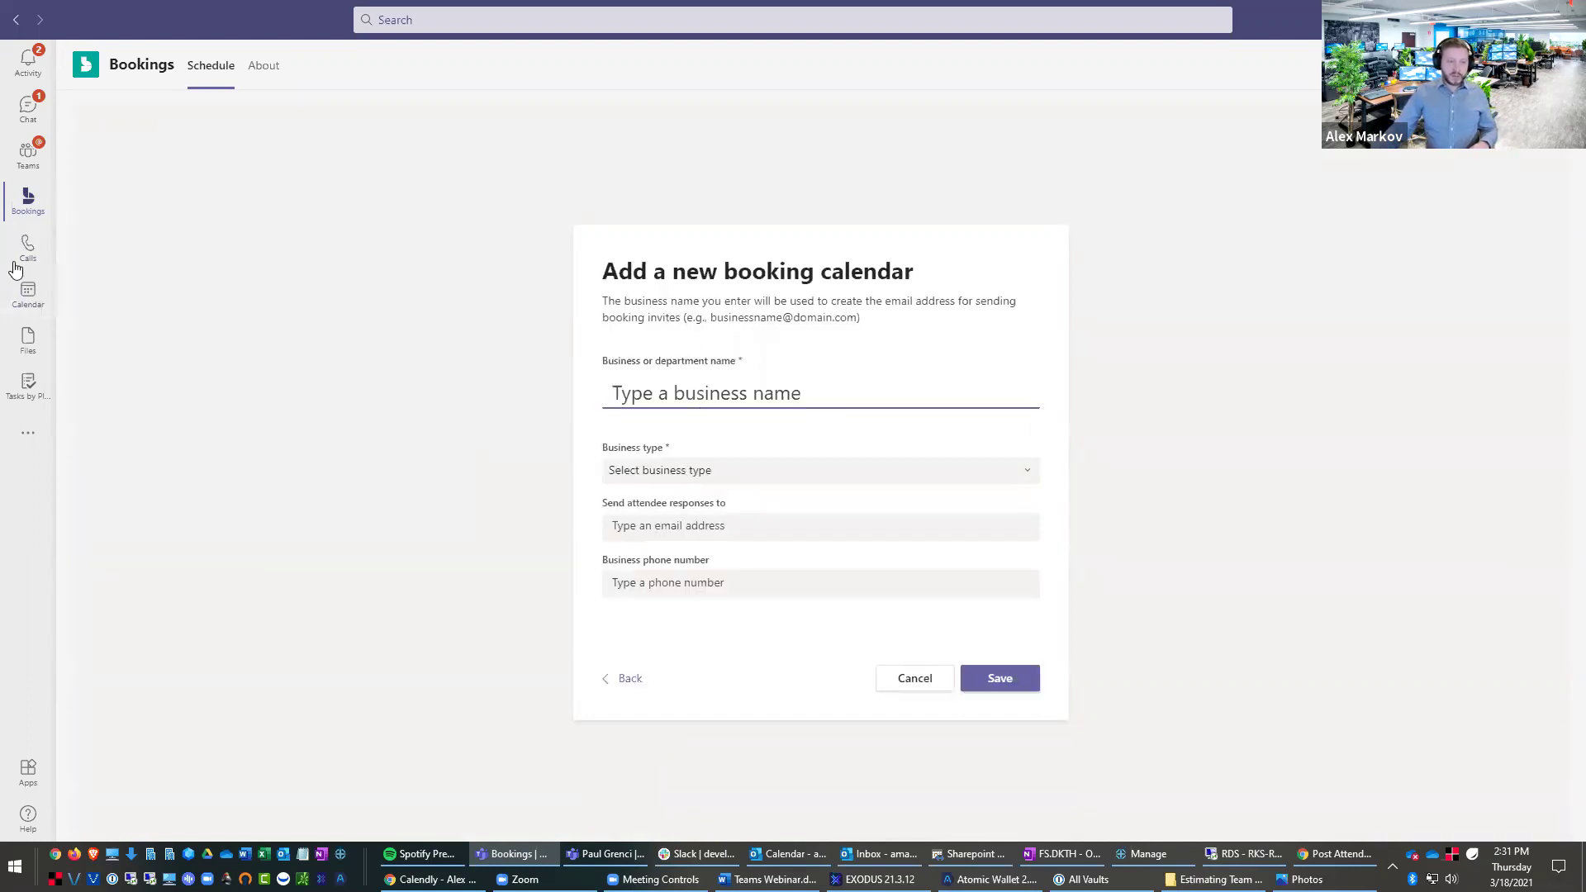
# Step: View the recent files, and view the assigned tasks in Tasks by Planner and To Do sorted by task title
pyautogui.click(28, 341)
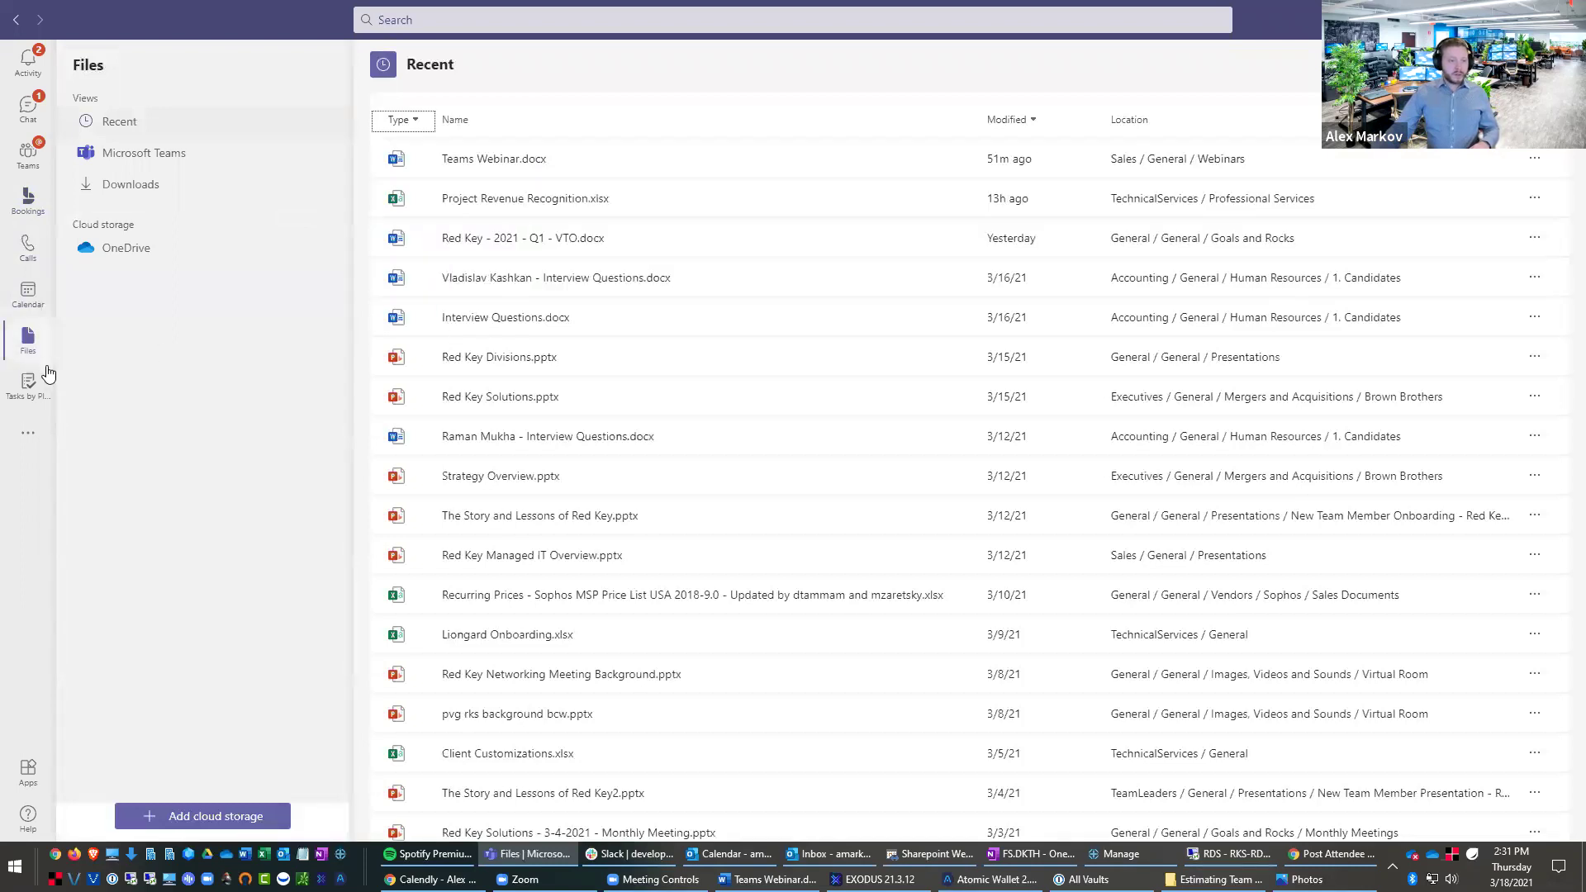
pyautogui.click(30, 386)
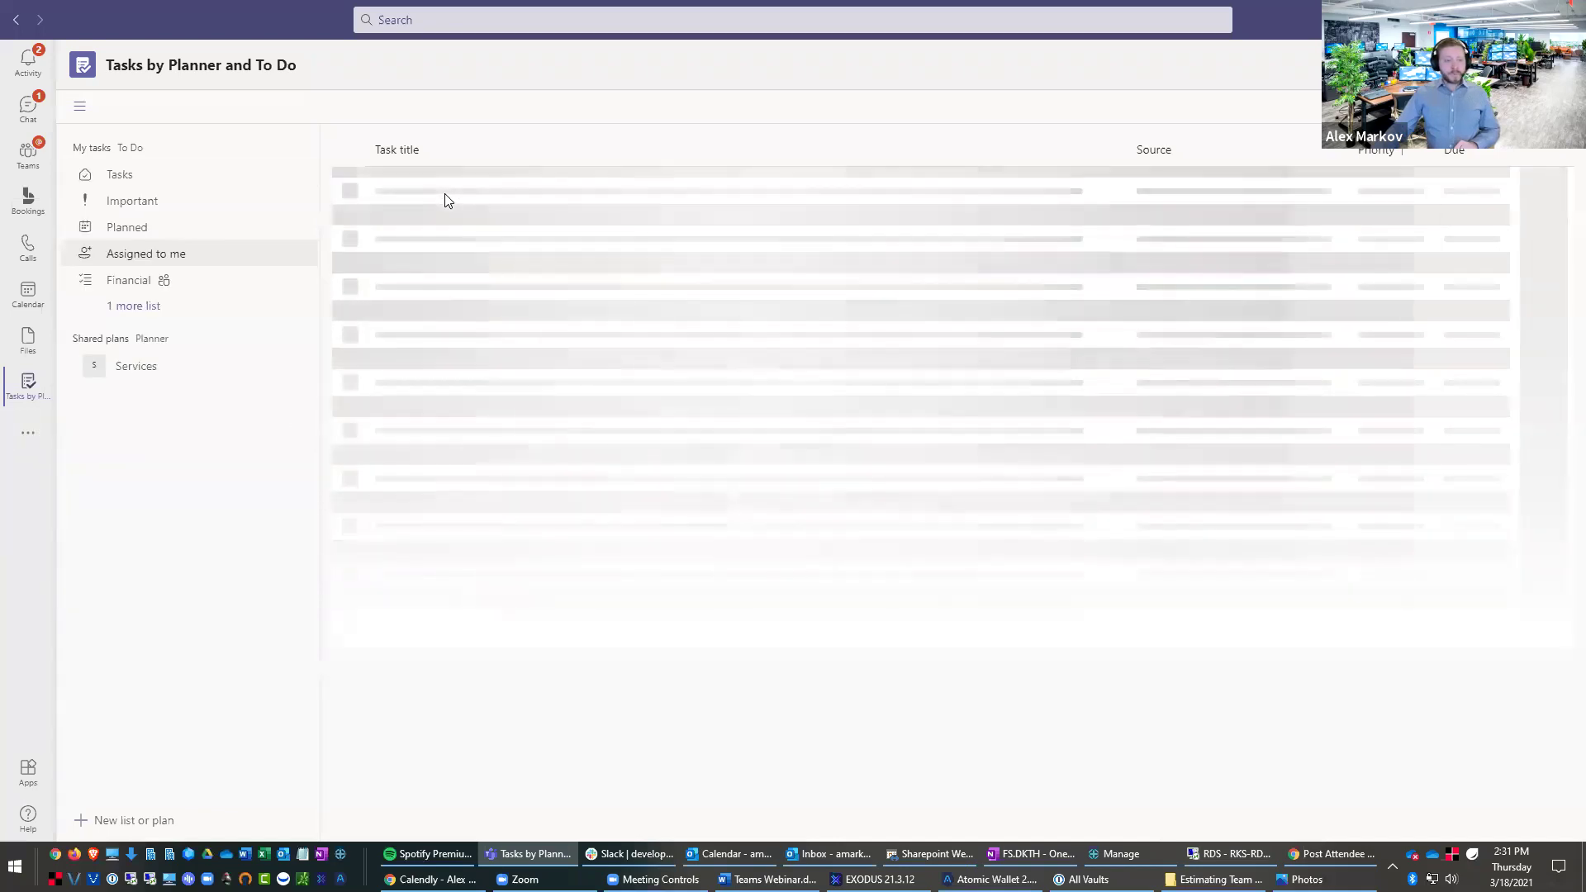
pyautogui.click(421, 149)
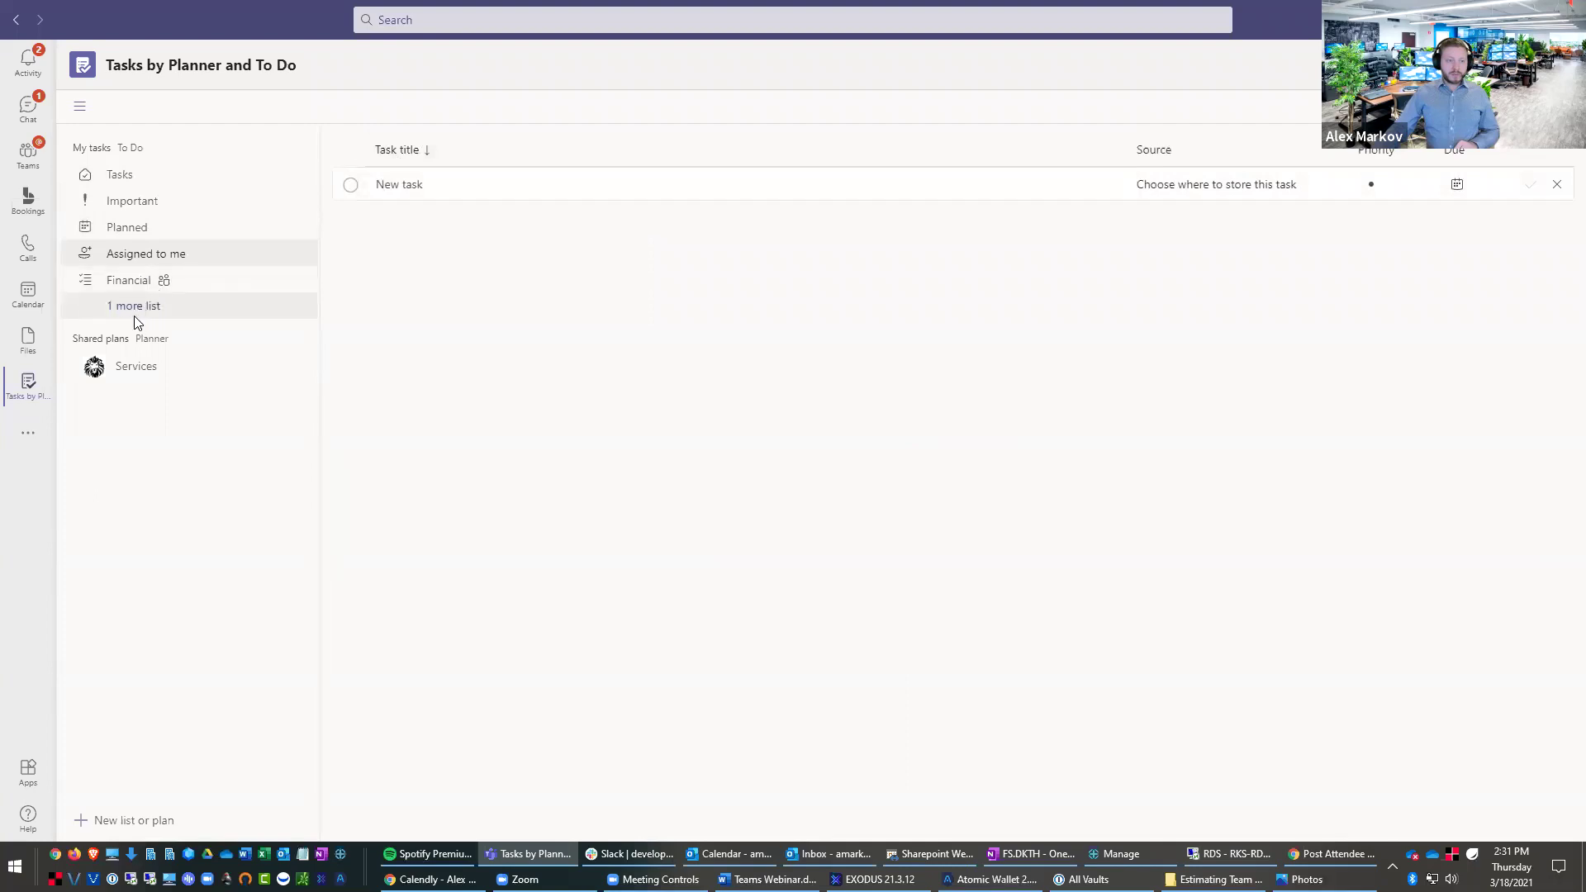
# Step: View the Approvals app and the Services weekly schedule in the Shifts app
pyautogui.click(28, 435)
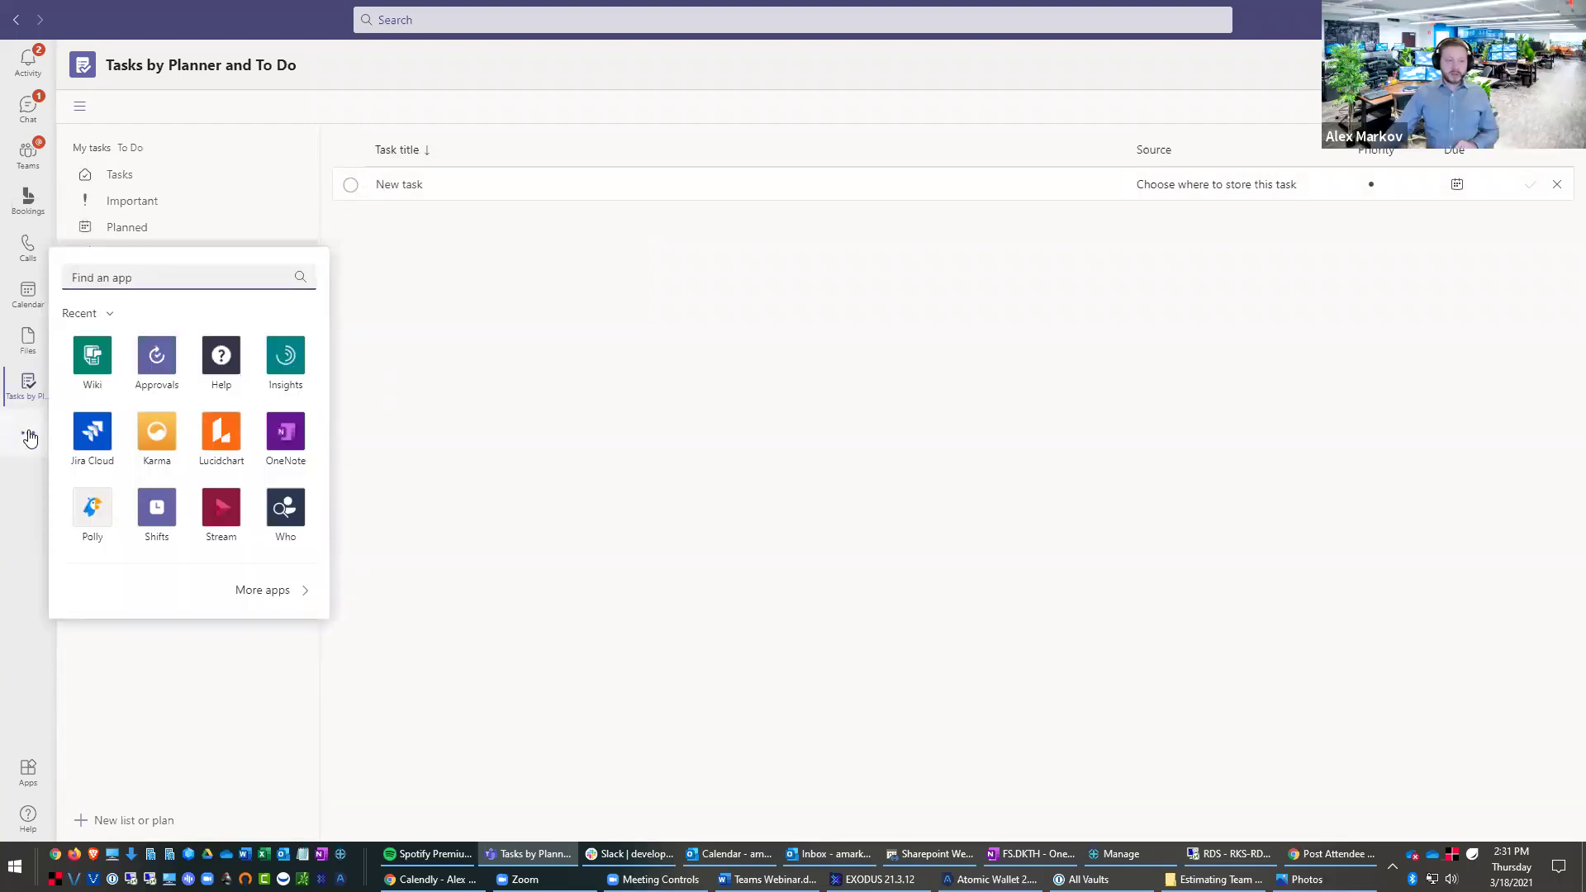
pyautogui.click(157, 355)
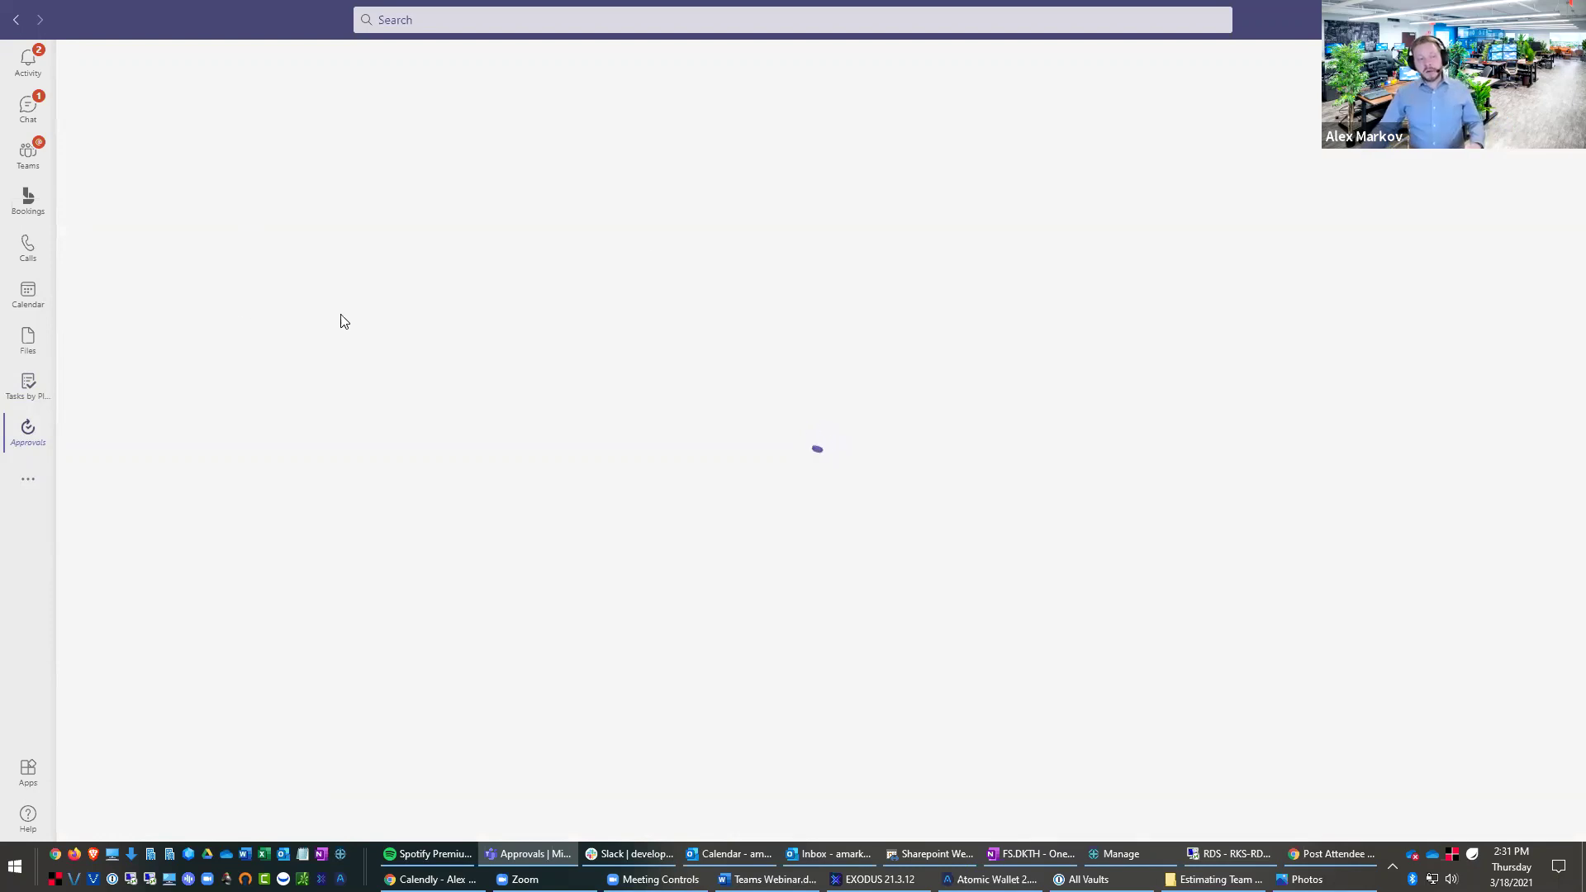
pyautogui.click(40, 486)
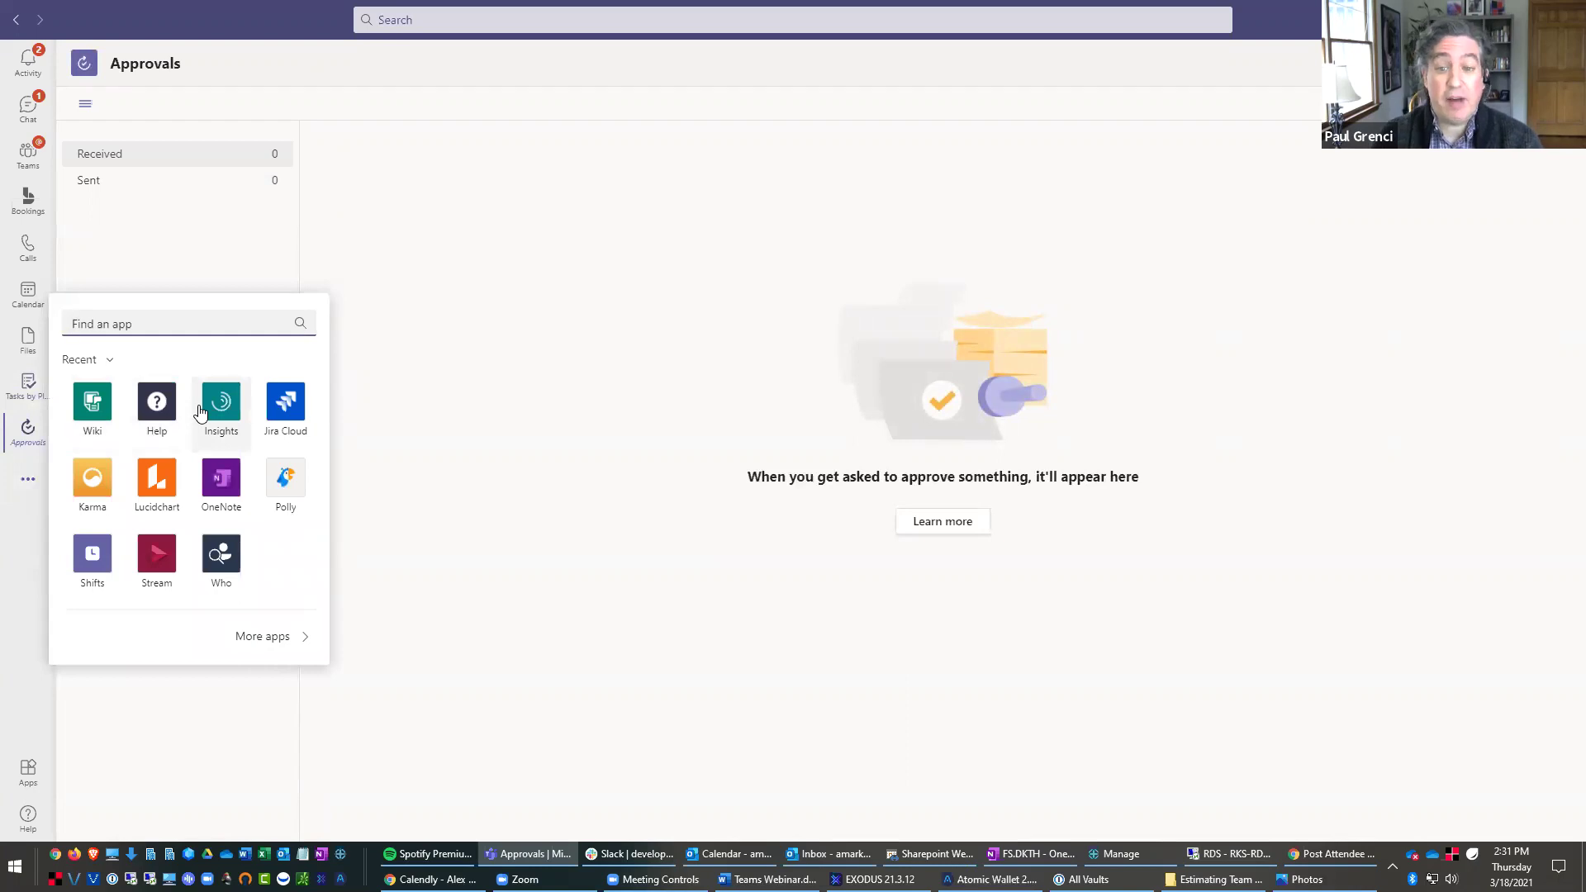
pyautogui.click(84, 555)
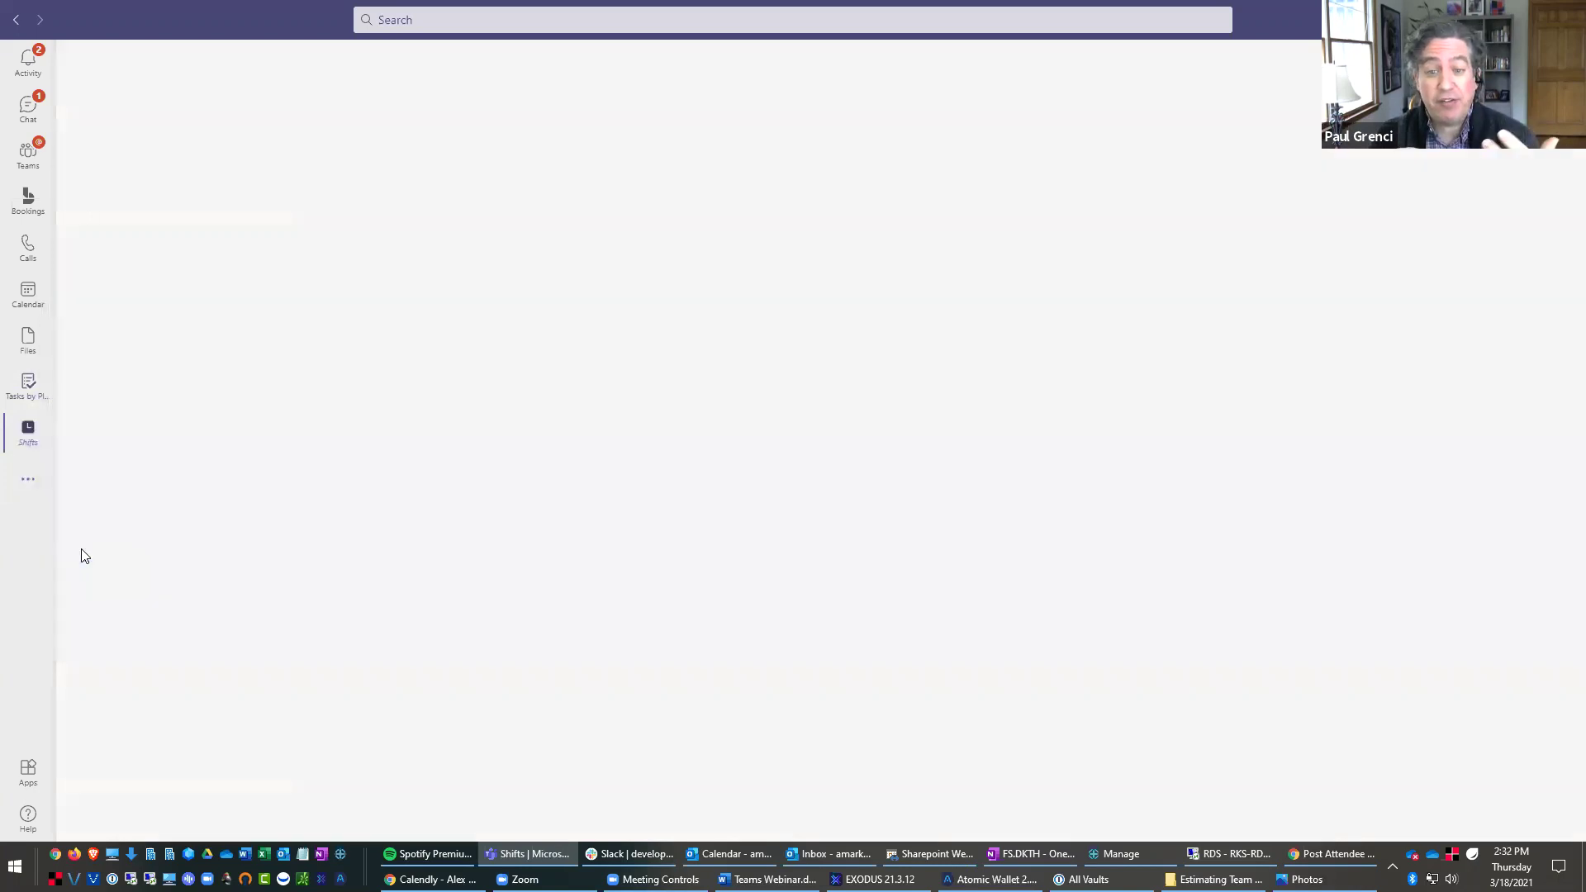
pyautogui.click(30, 479)
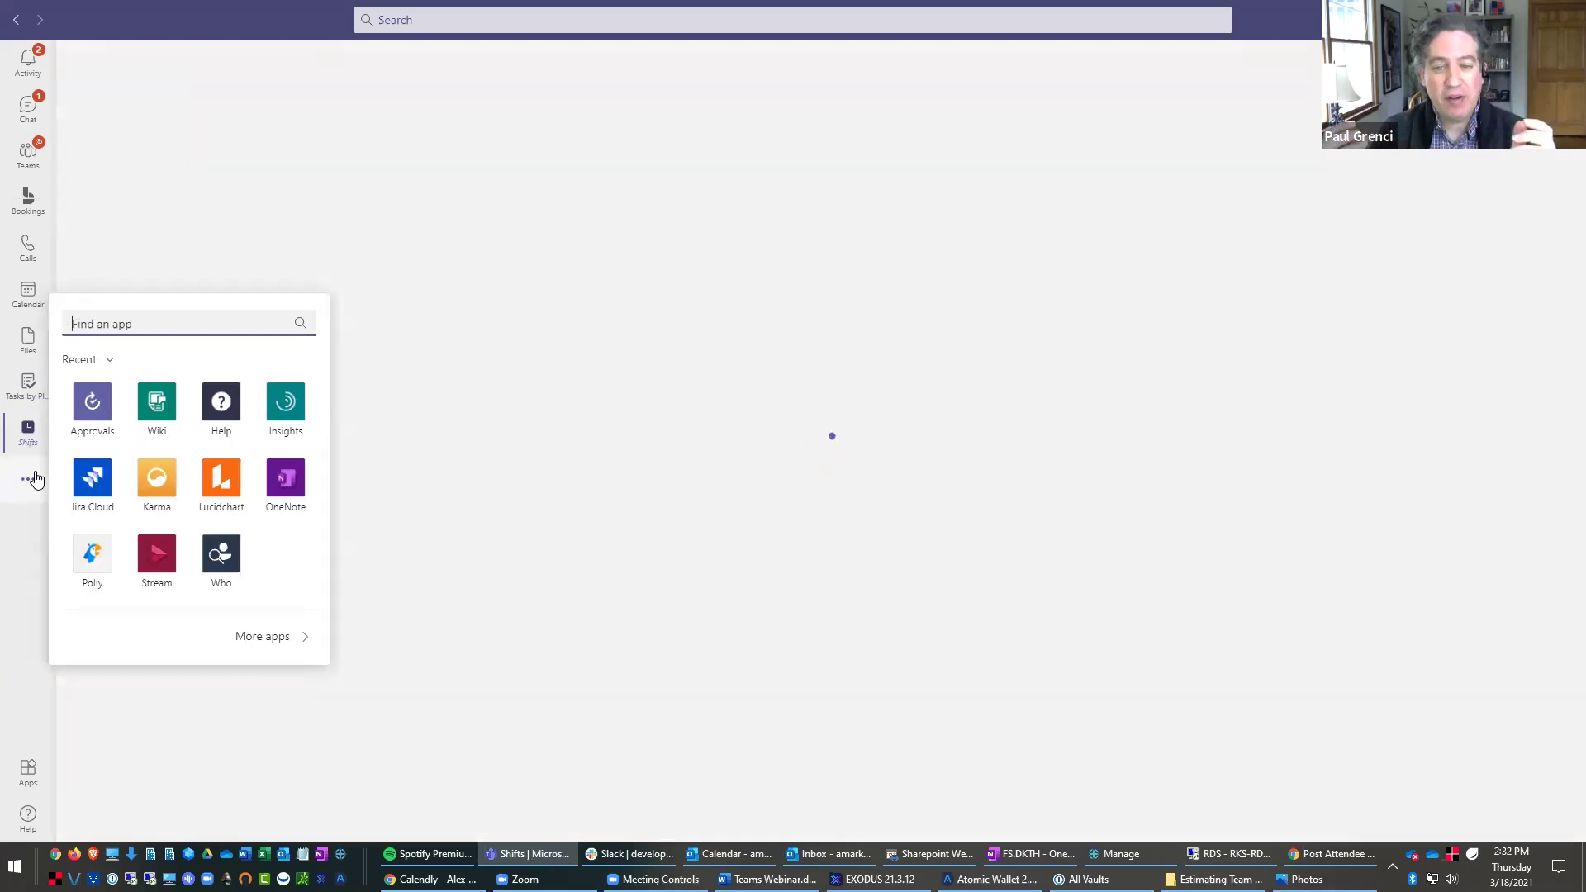
pyautogui.click(29, 442)
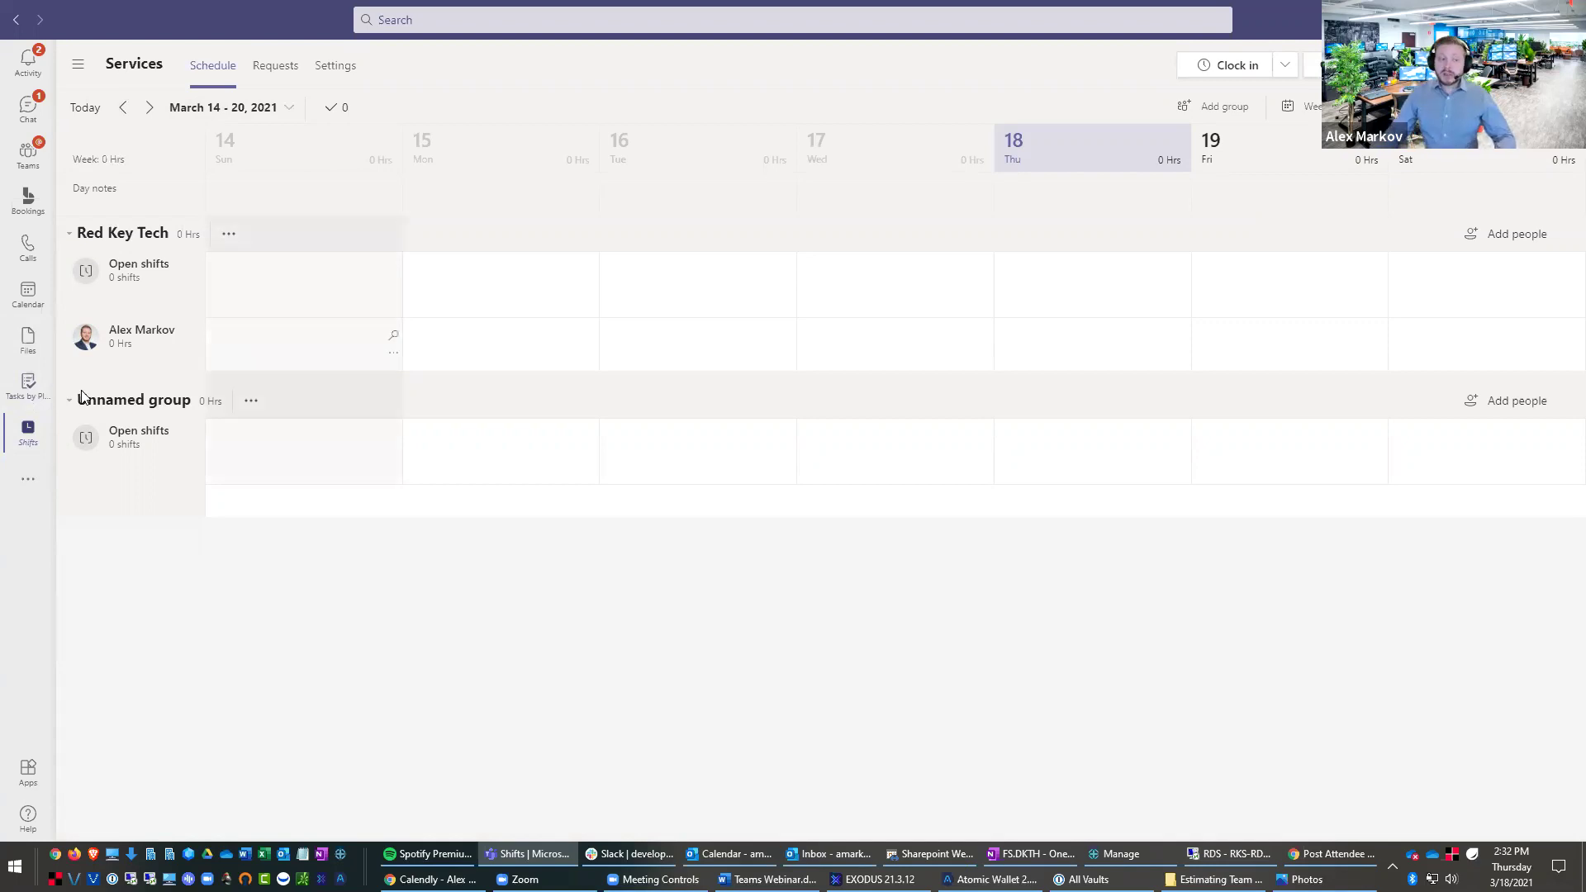
pyautogui.click(28, 480)
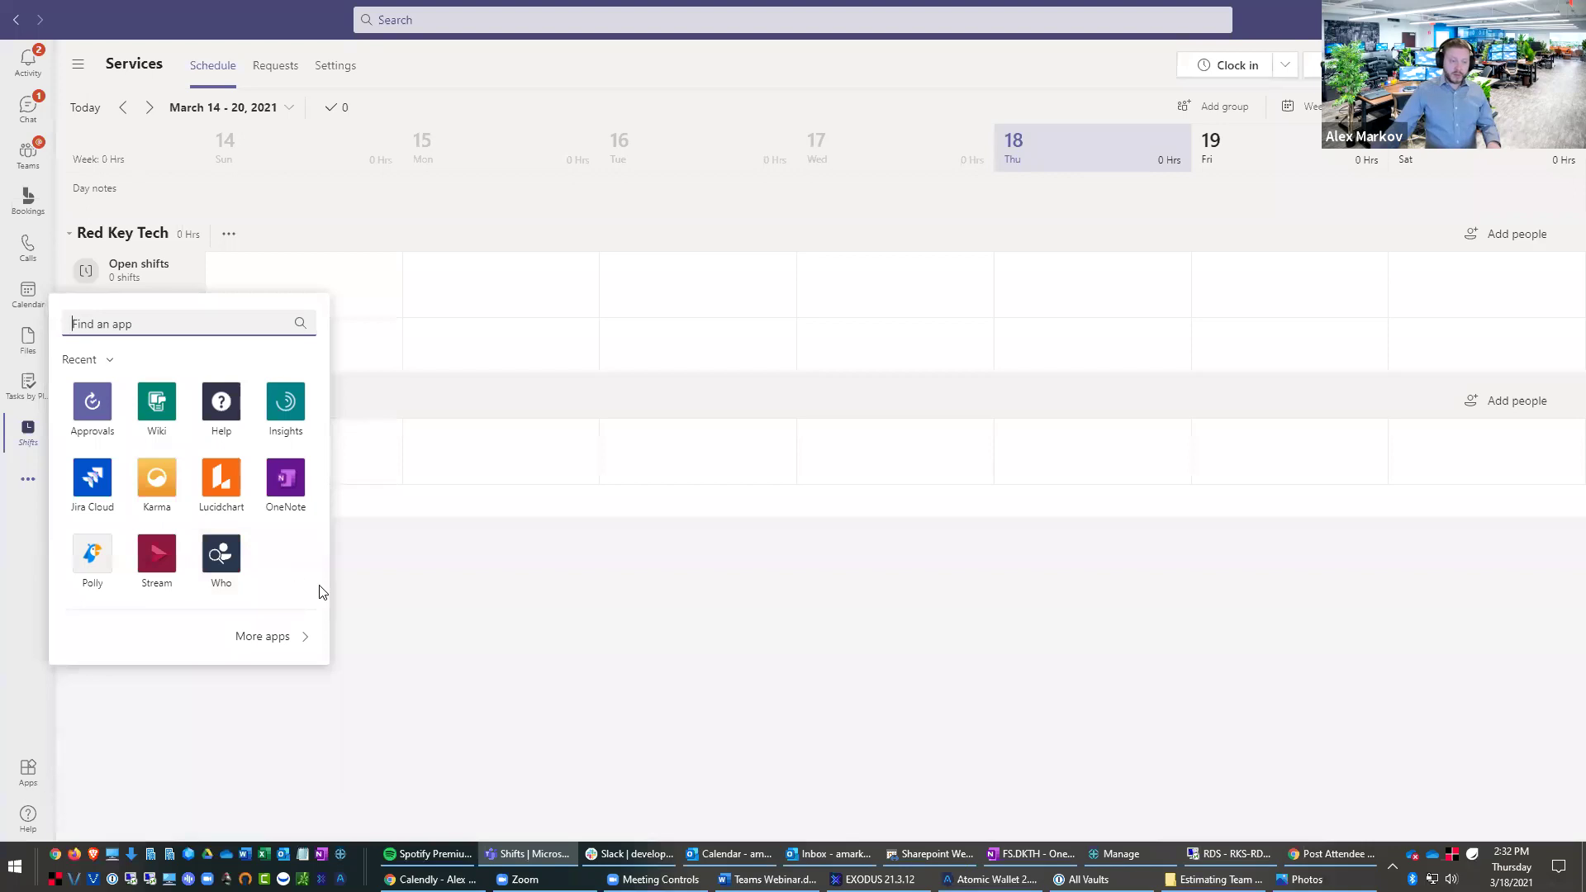
pyautogui.click(395, 598)
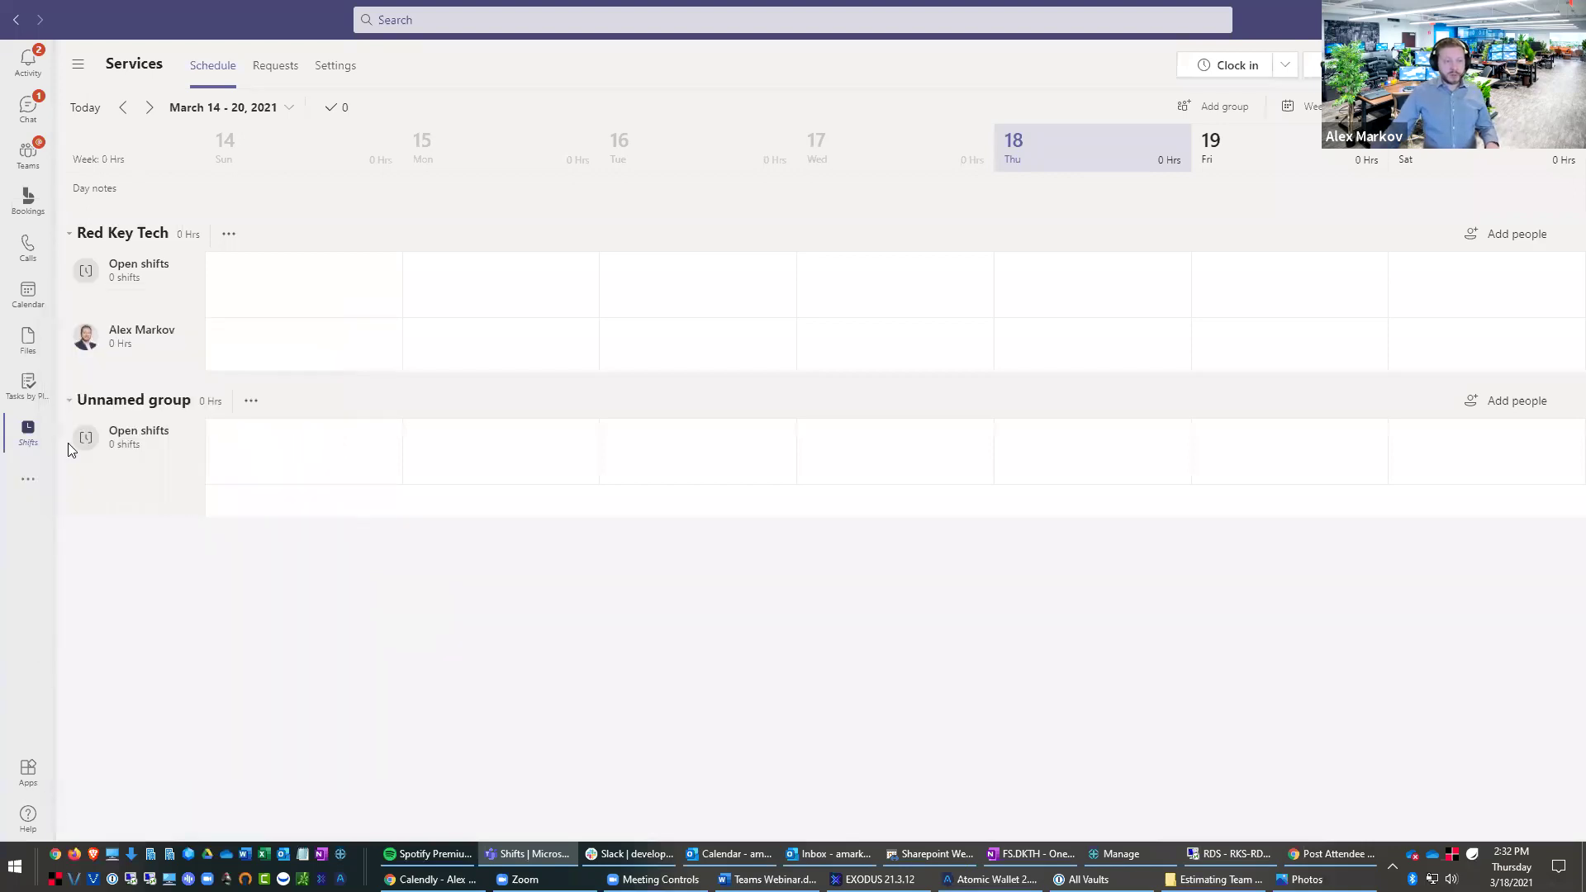
# Step: Return to the assigned tasks in Tasks by Planner and To Do
pyautogui.click(12, 400)
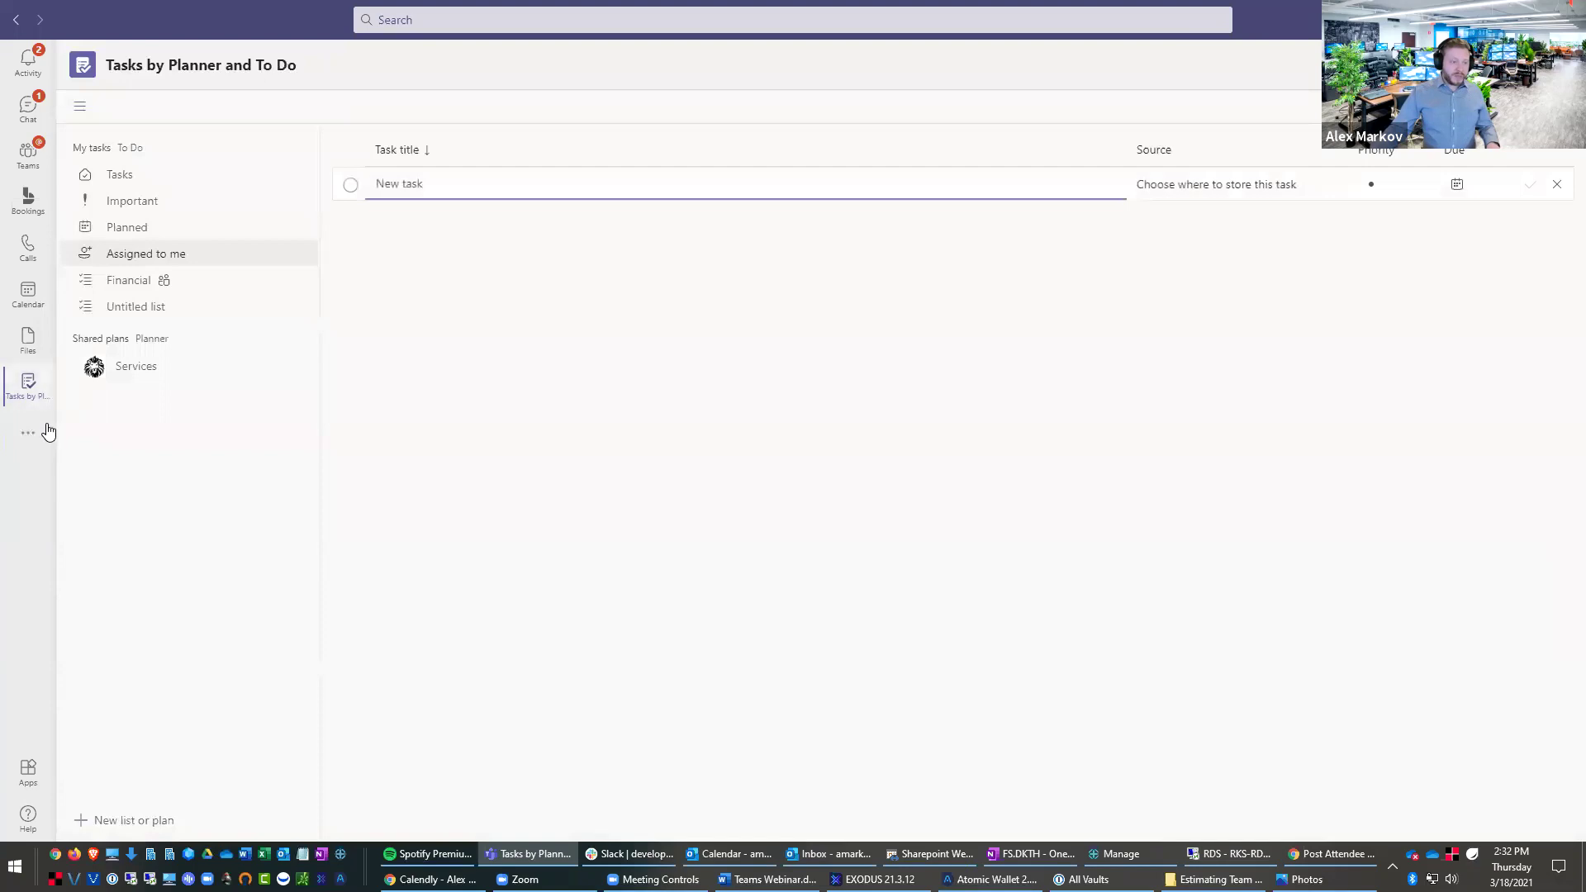
pyautogui.click(28, 432)
pyautogui.click(28, 383)
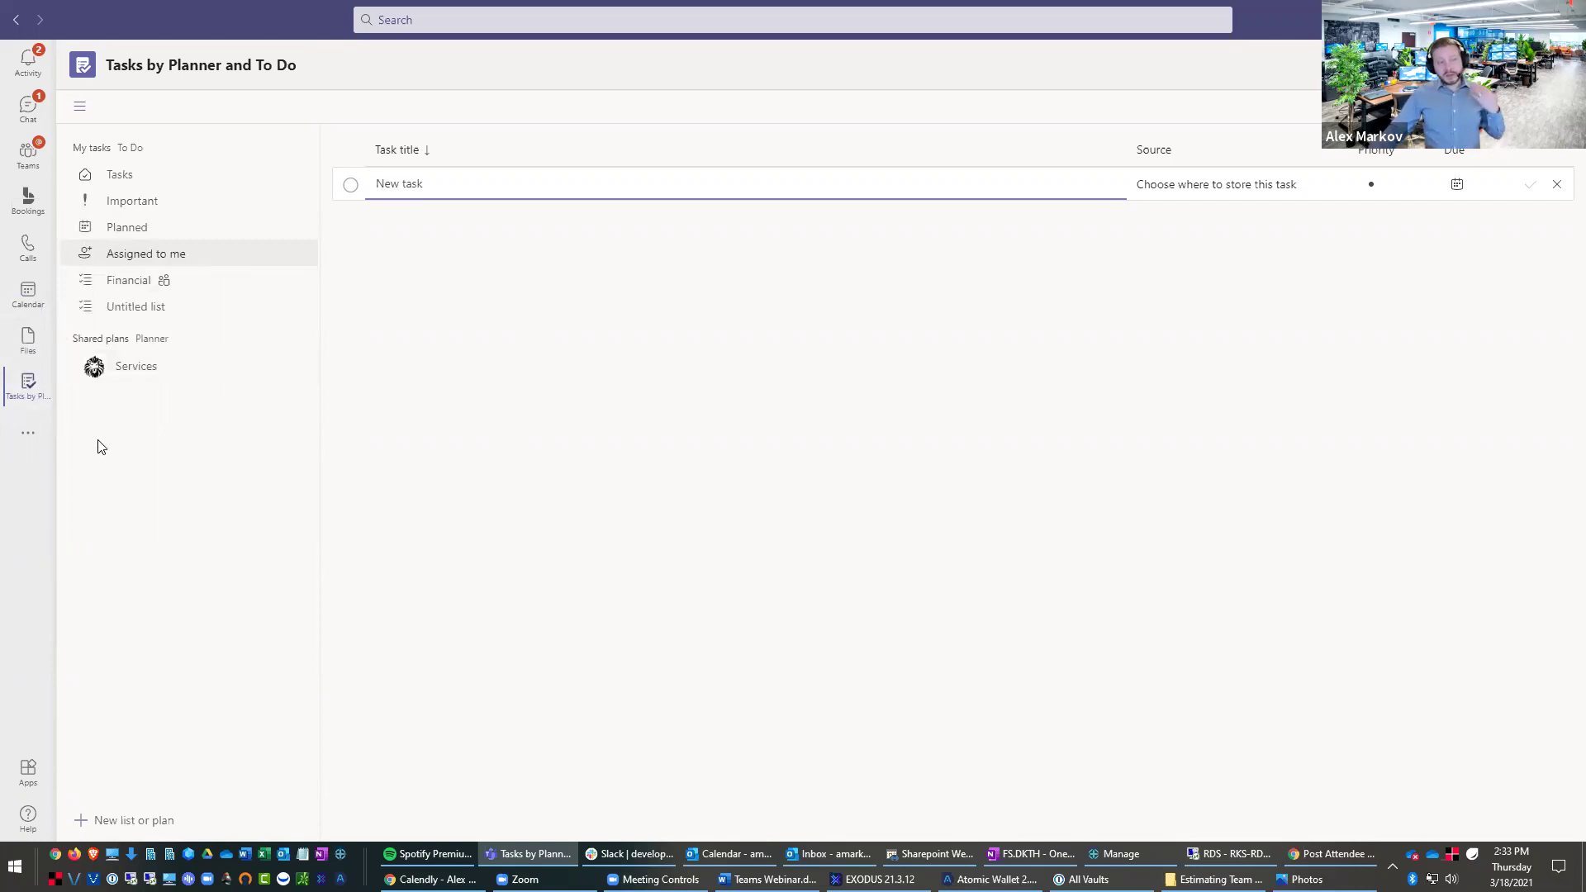
# Step: Search the Teams app catalog for asana and add the Asana app
pyautogui.click(39, 430)
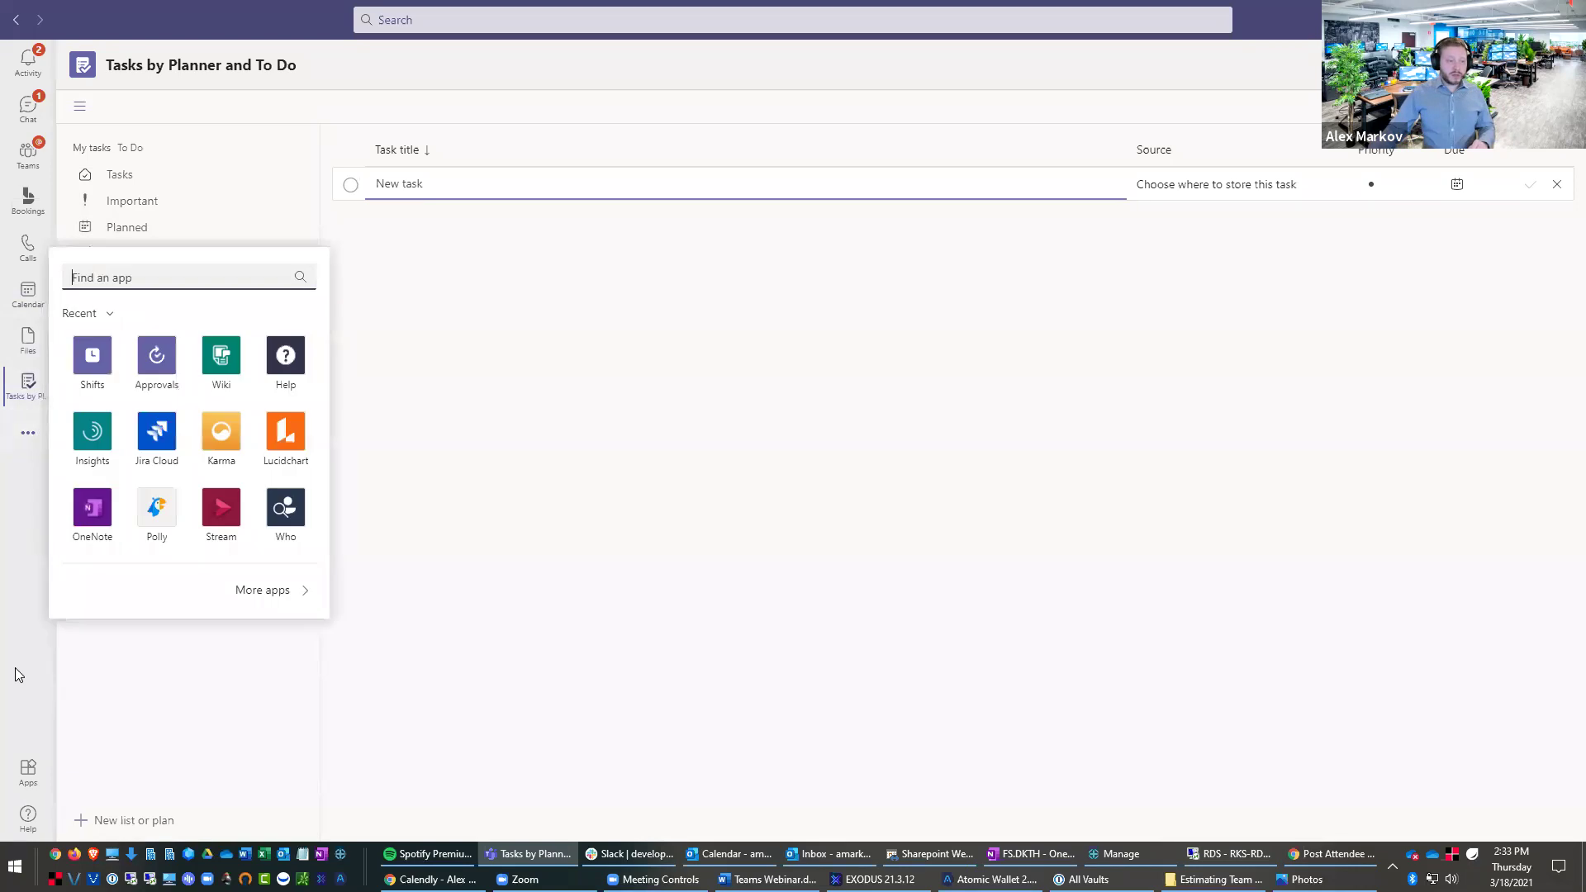
pyautogui.click(26, 770)
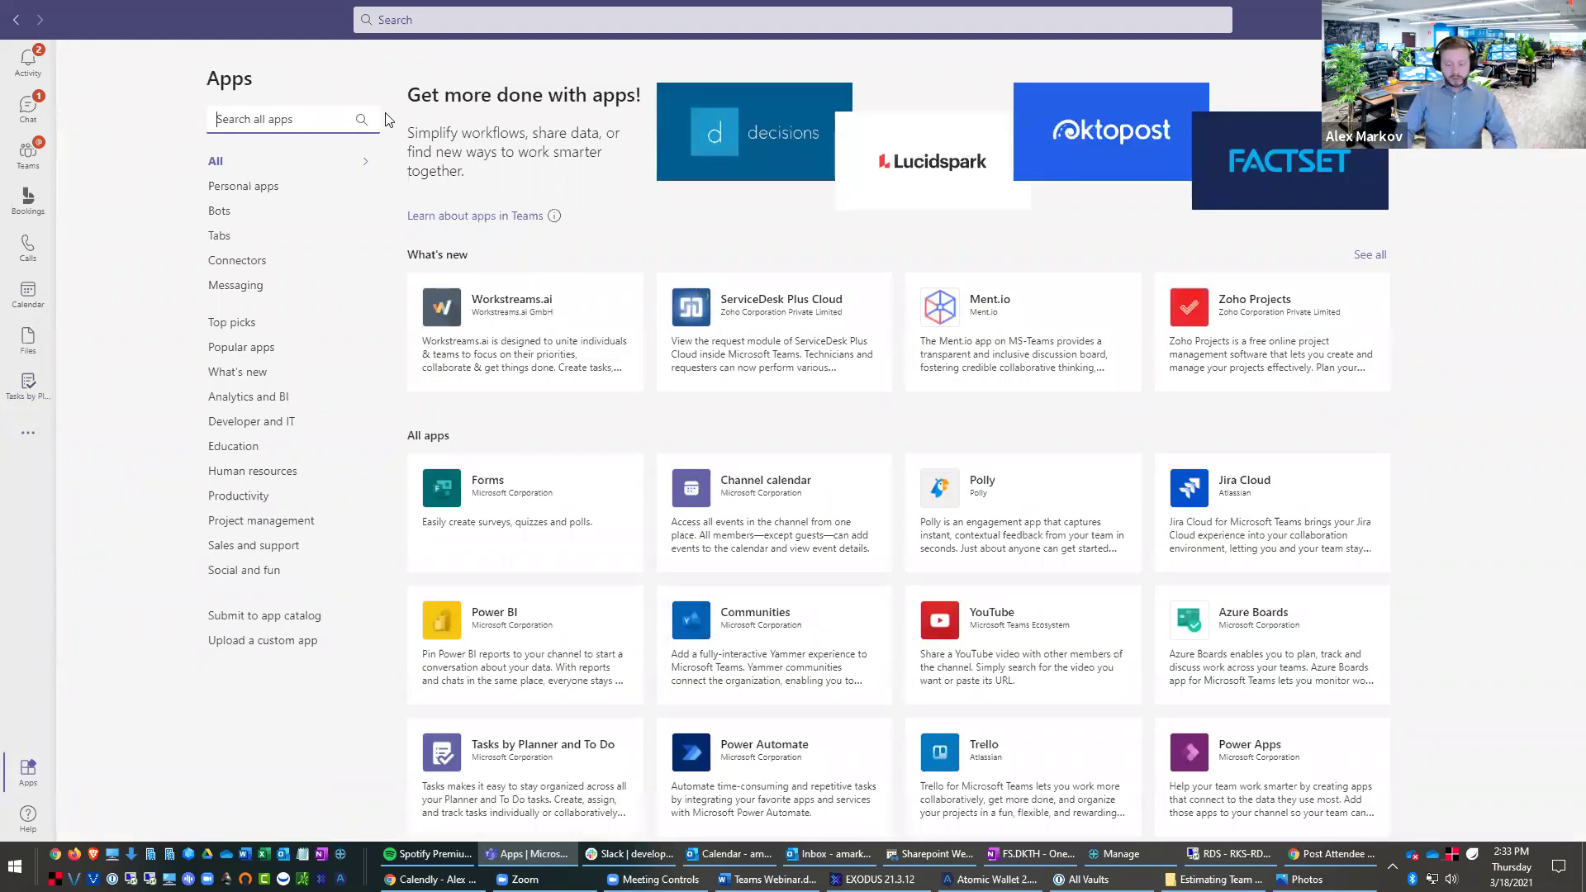
pyautogui.write('asana')
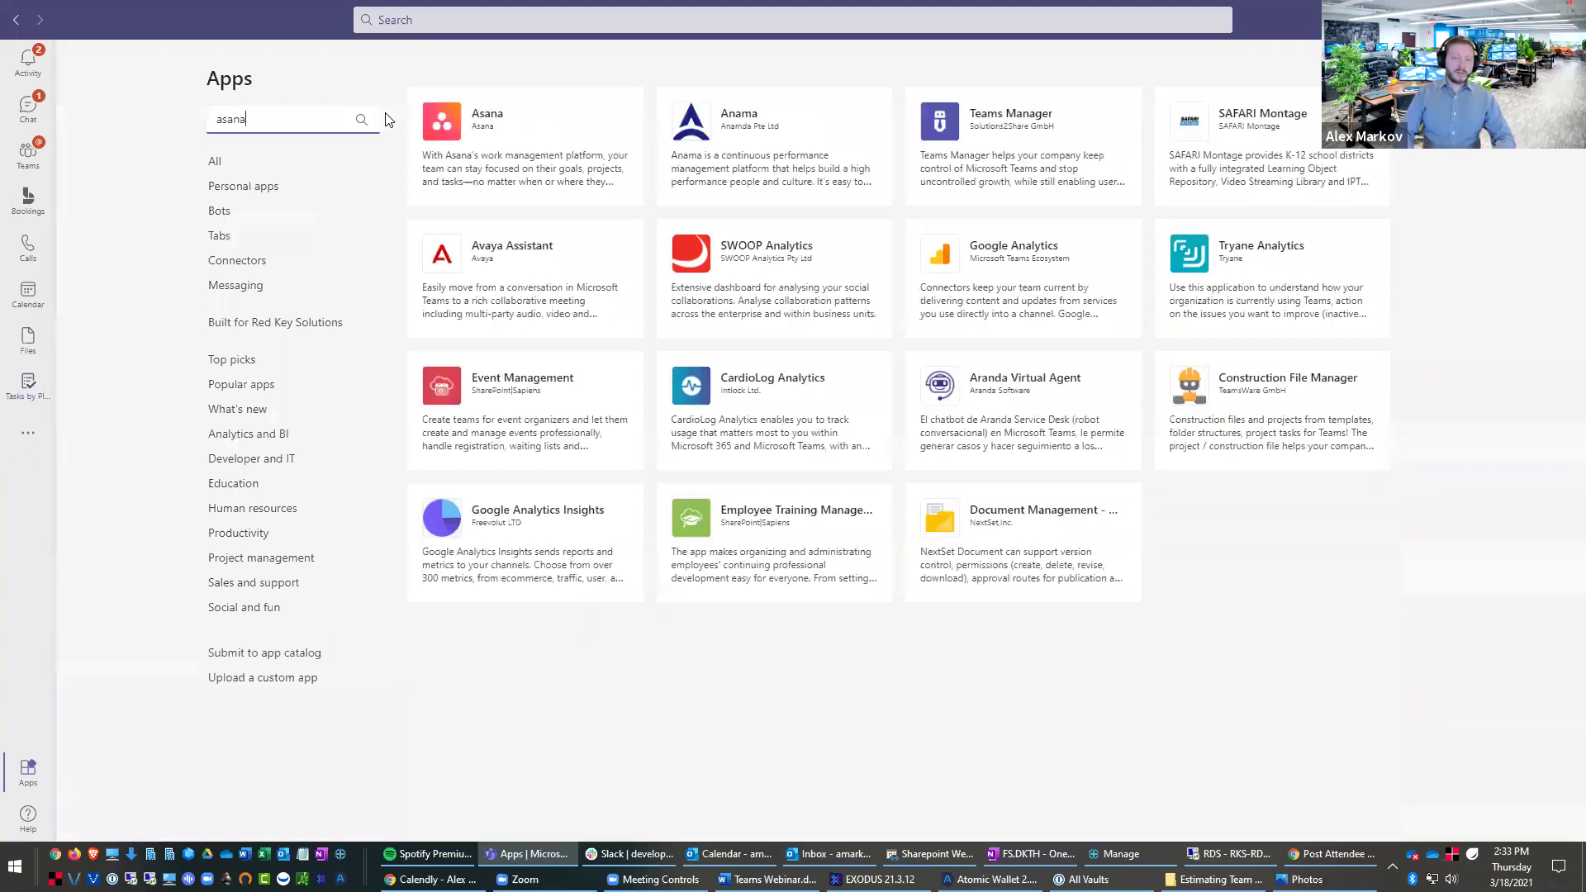
pyautogui.click(519, 137)
pyautogui.click(558, 262)
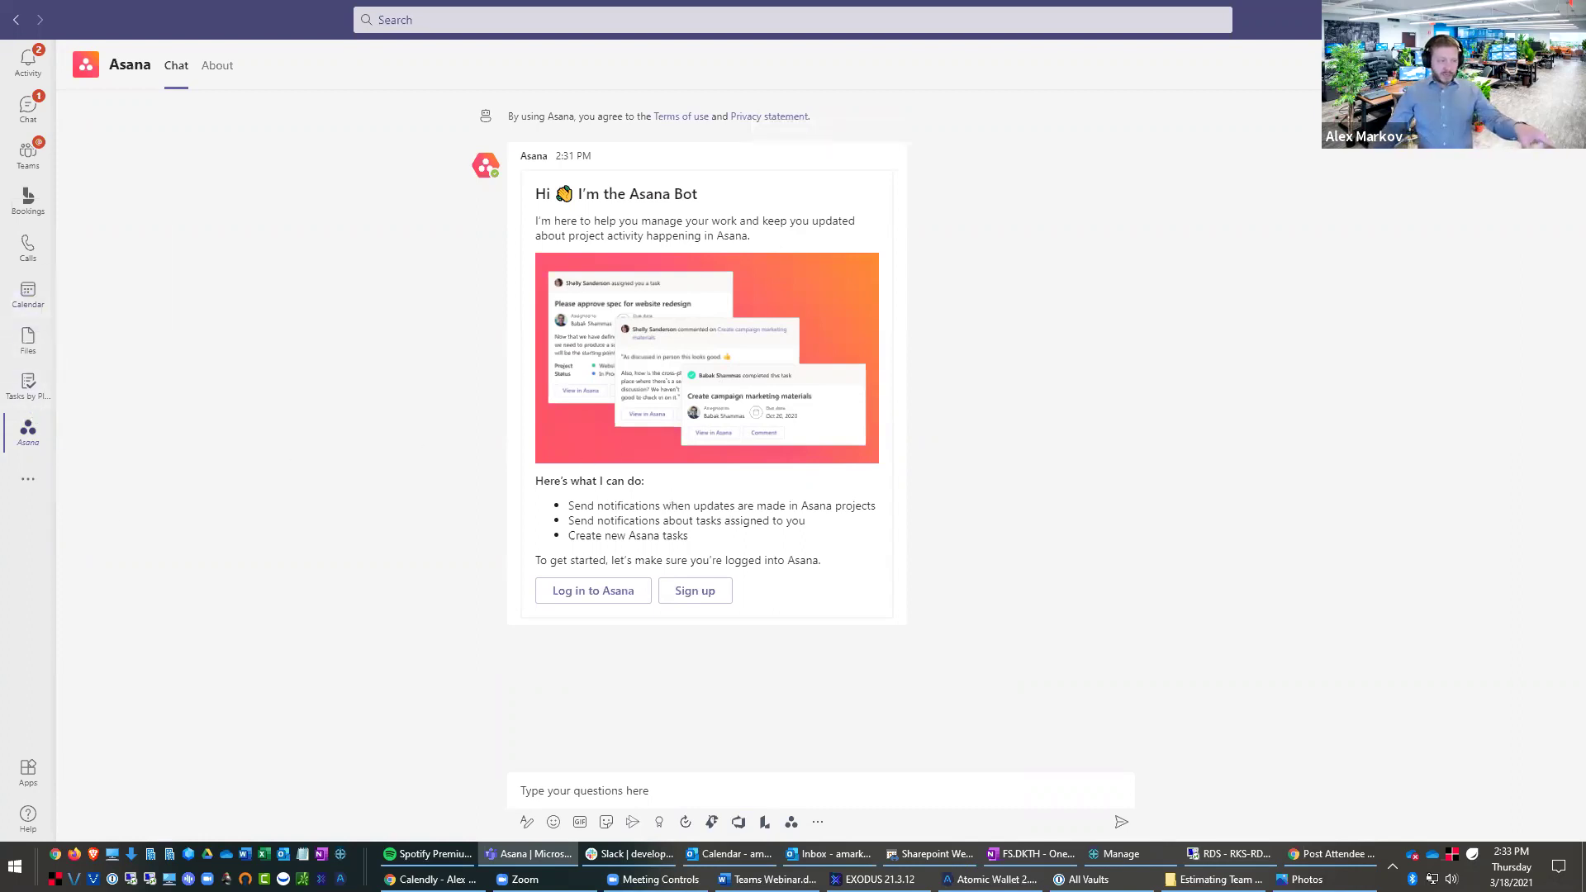
# Step: Try to add a Project tab to the Estimating Team's General channel
pyautogui.click(31, 150)
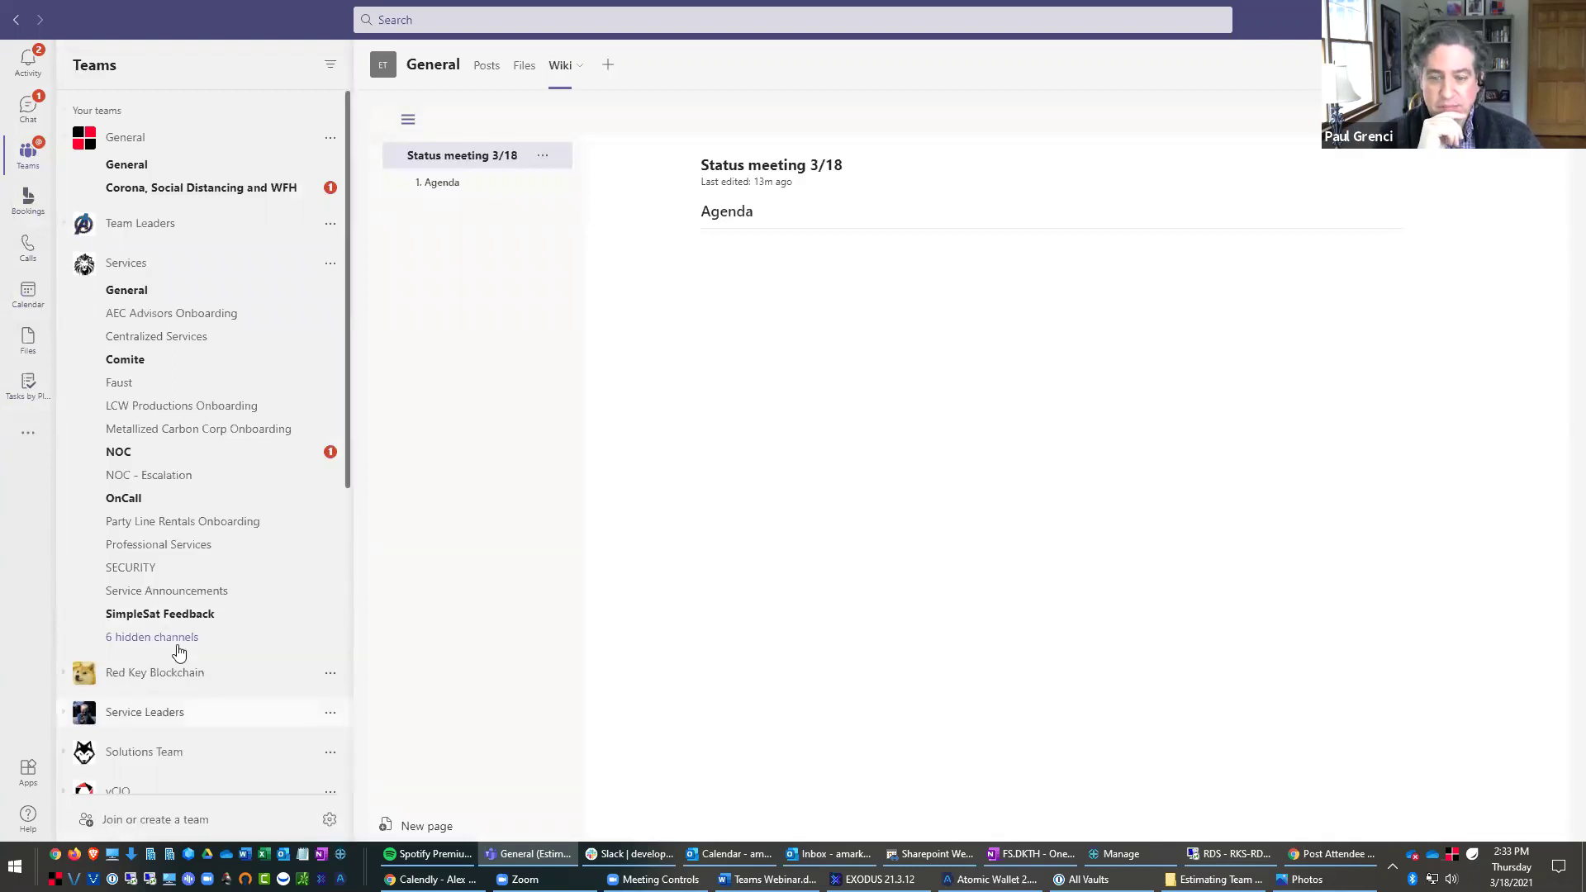
pyautogui.scroll(-6, 165, 708)
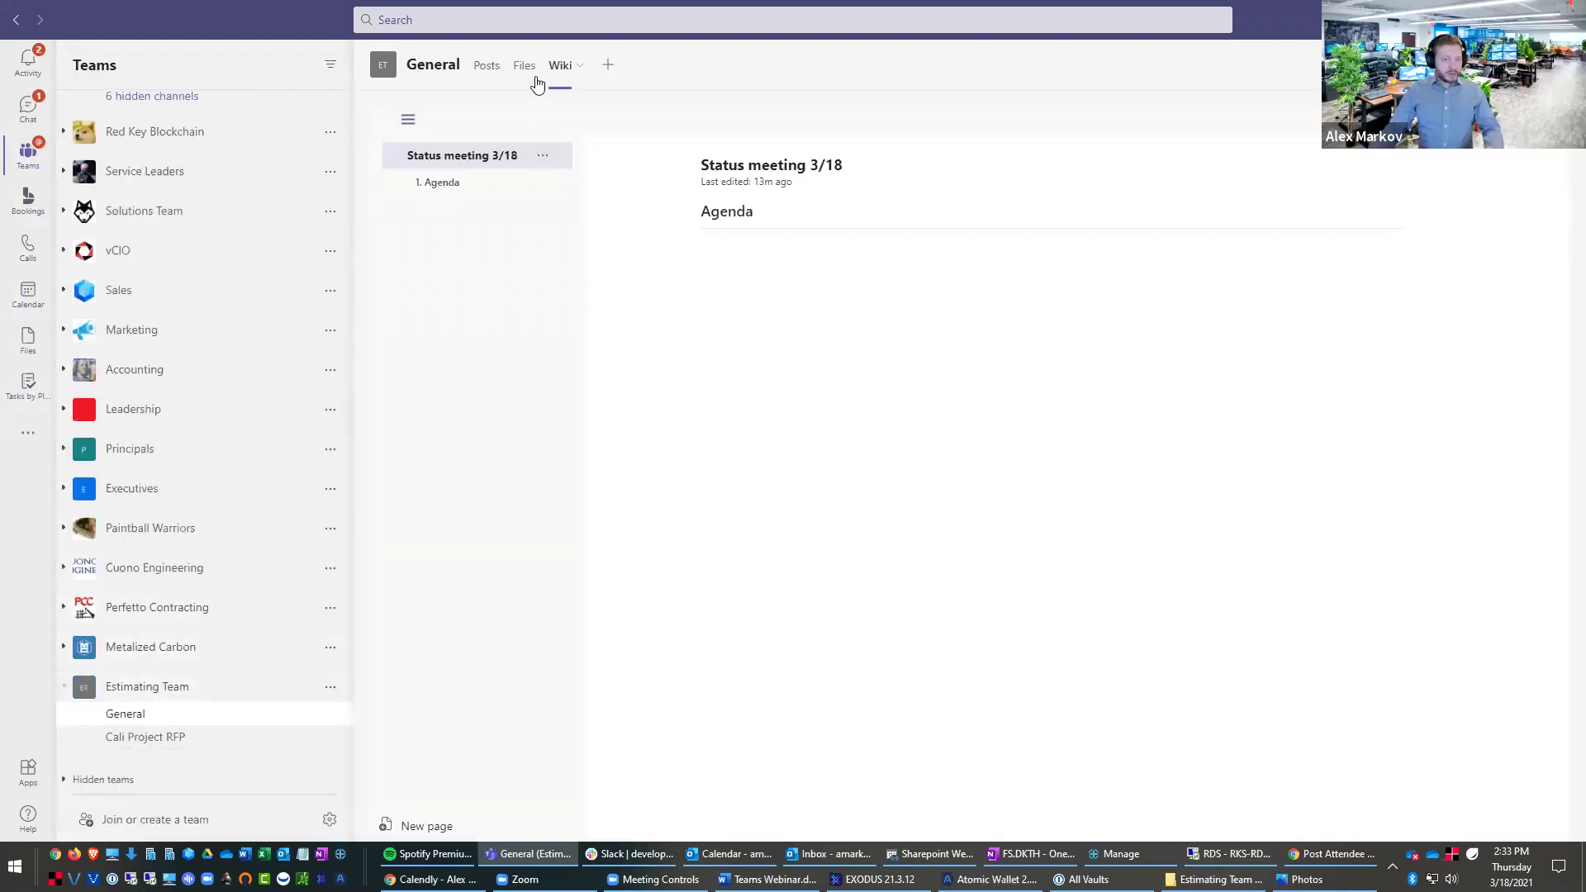
pyautogui.click(608, 65)
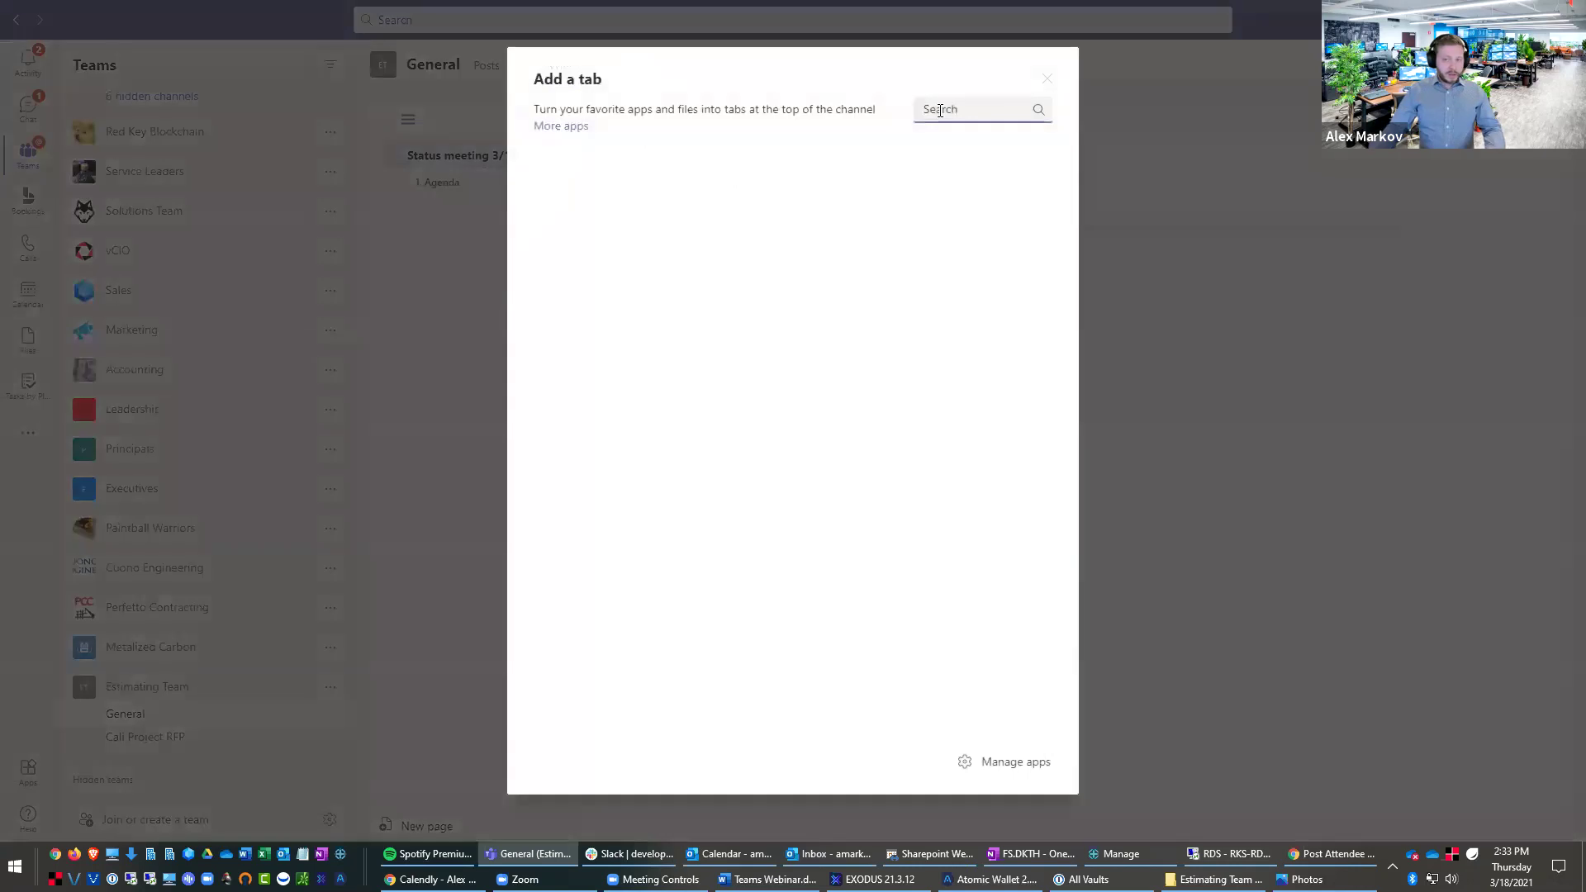
pyautogui.write('p')
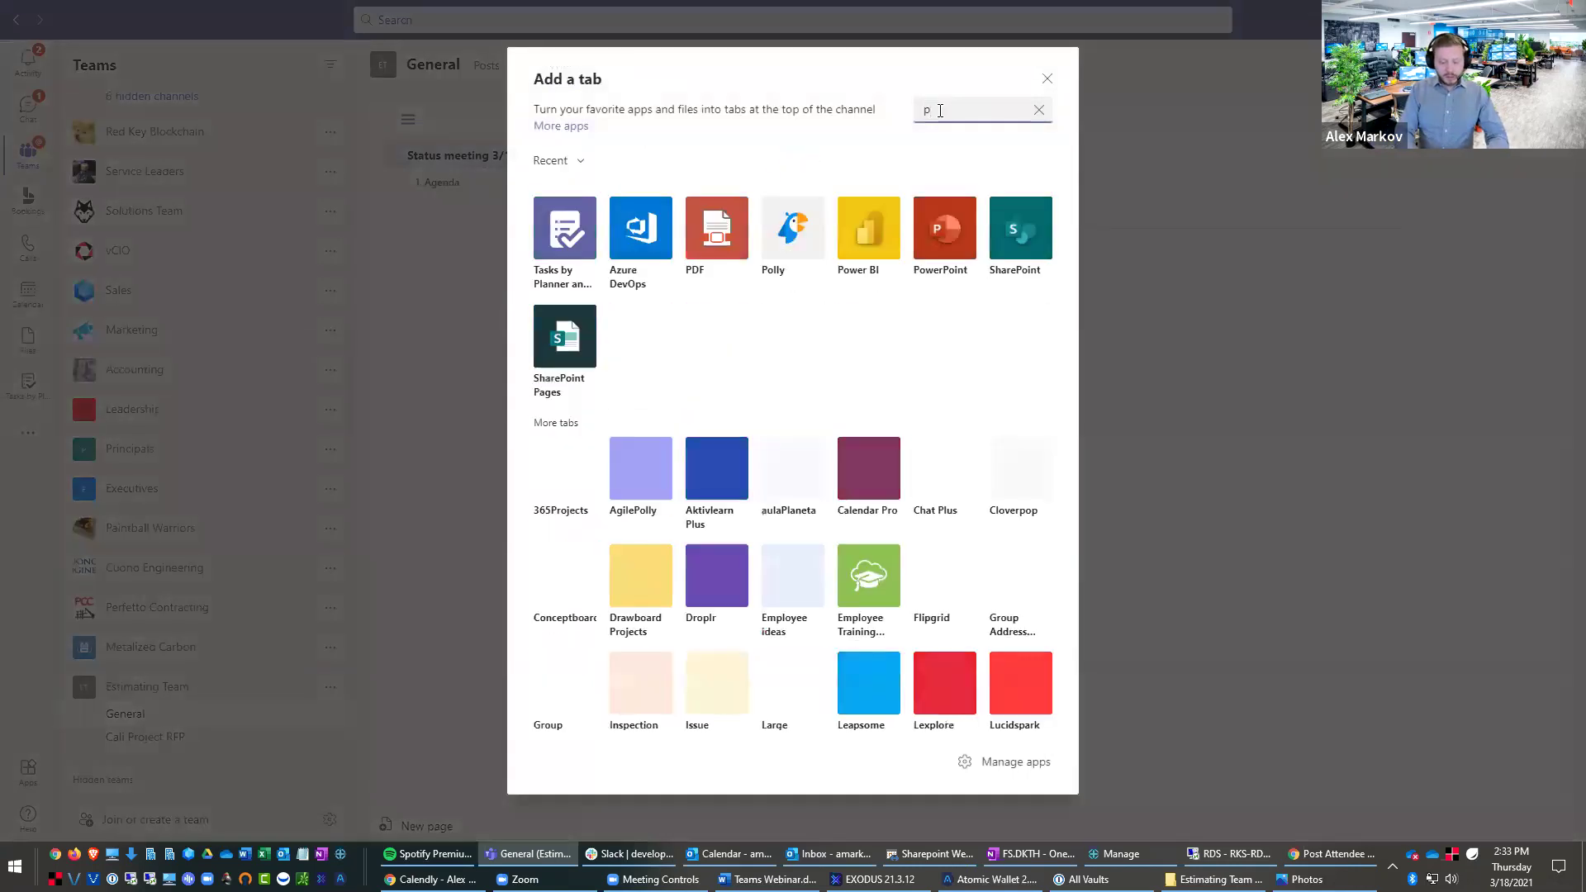
pyautogui.write('roject')
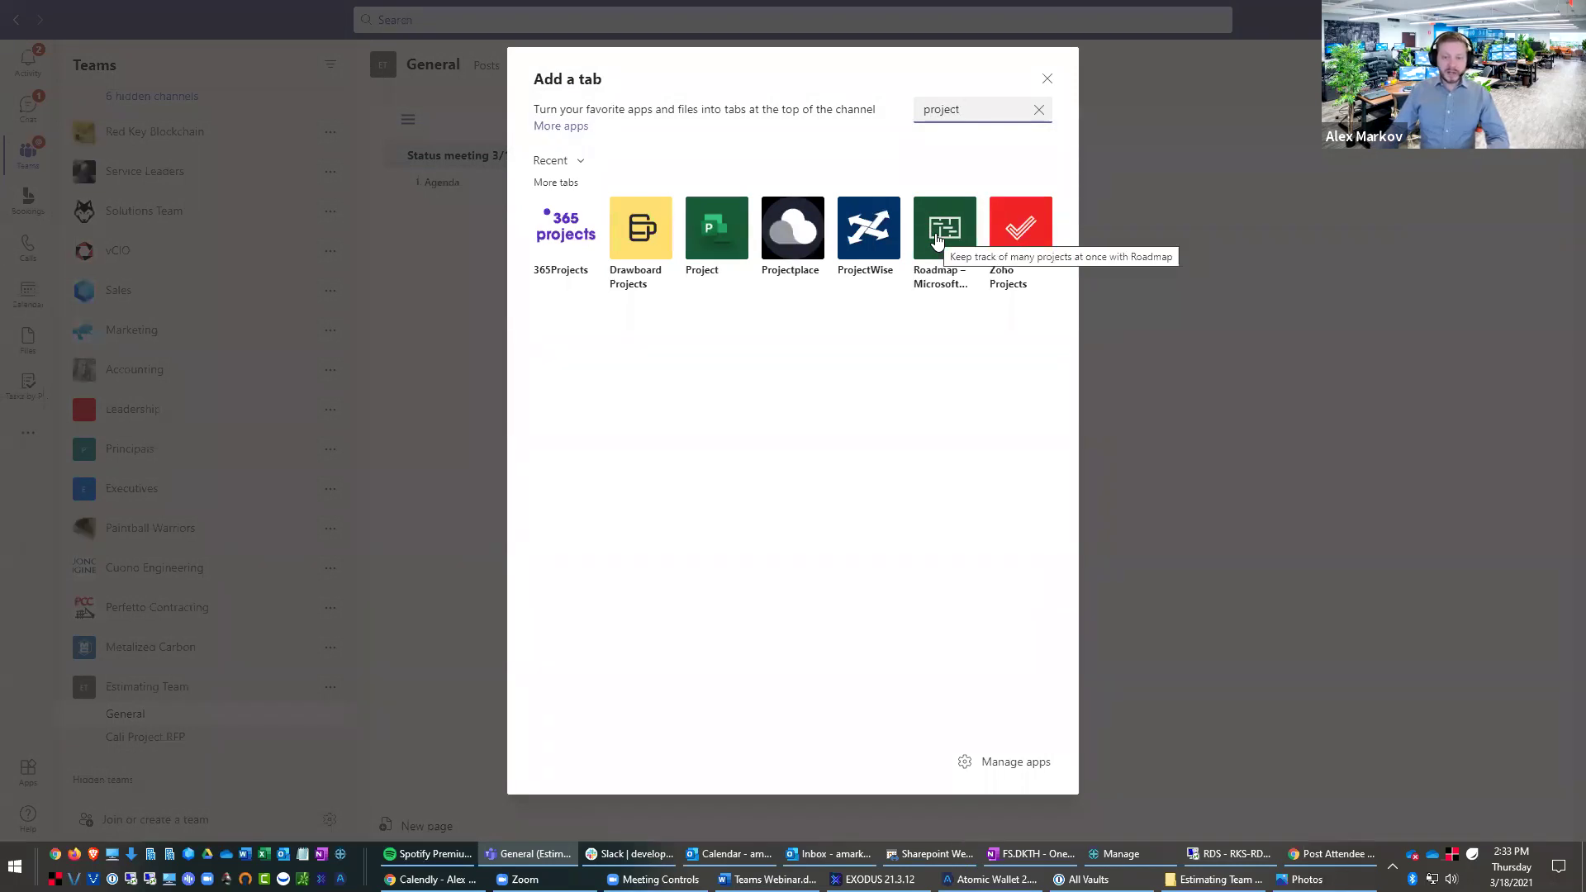
pyautogui.click(717, 237)
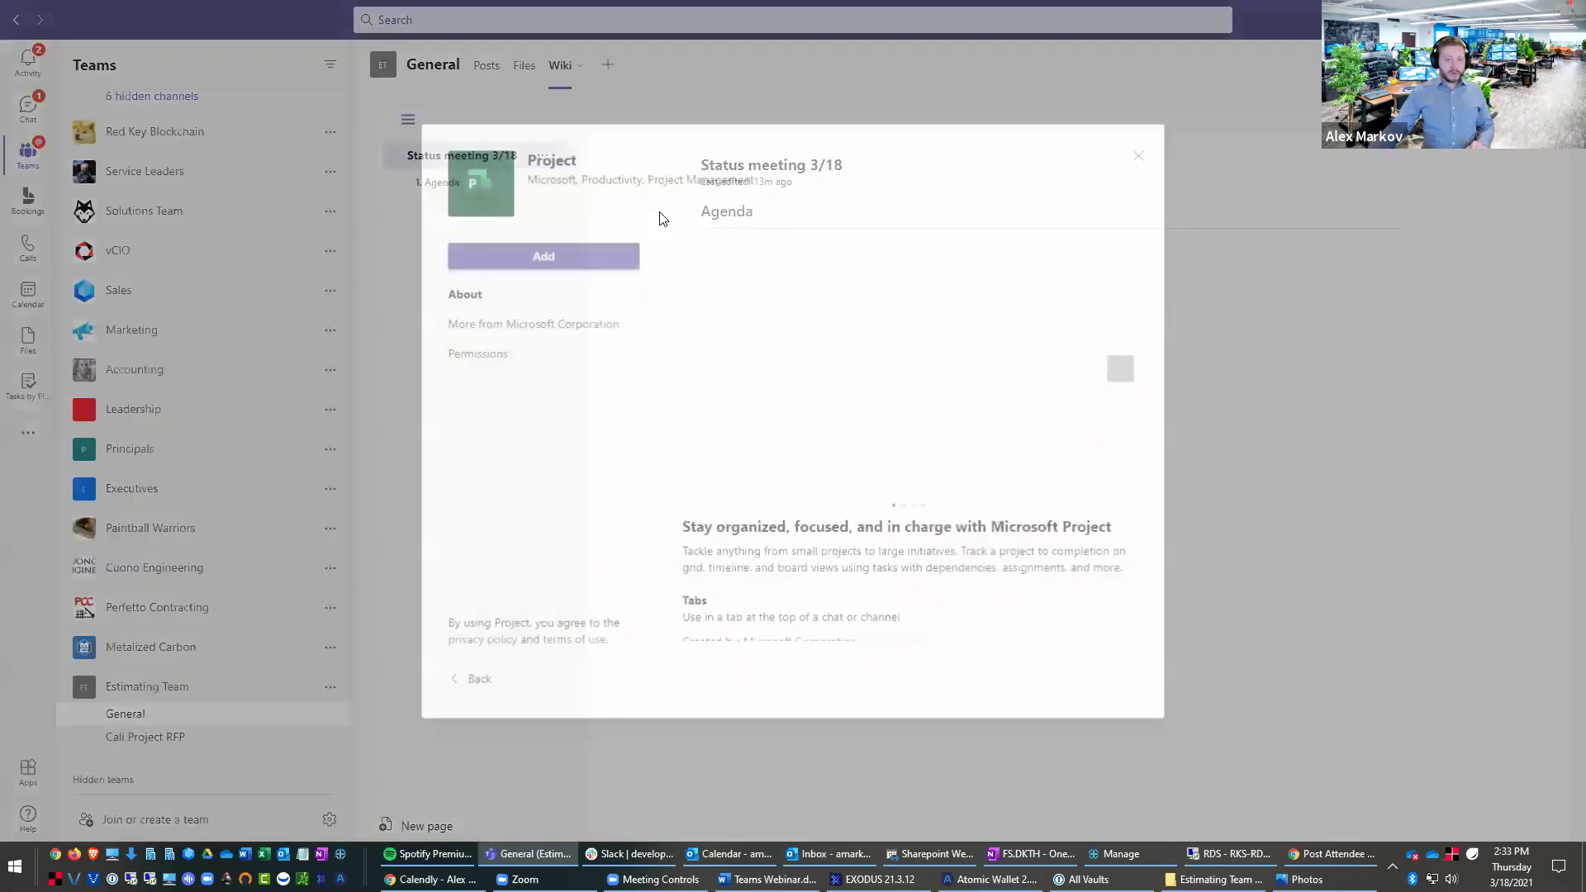
pyautogui.click(582, 257)
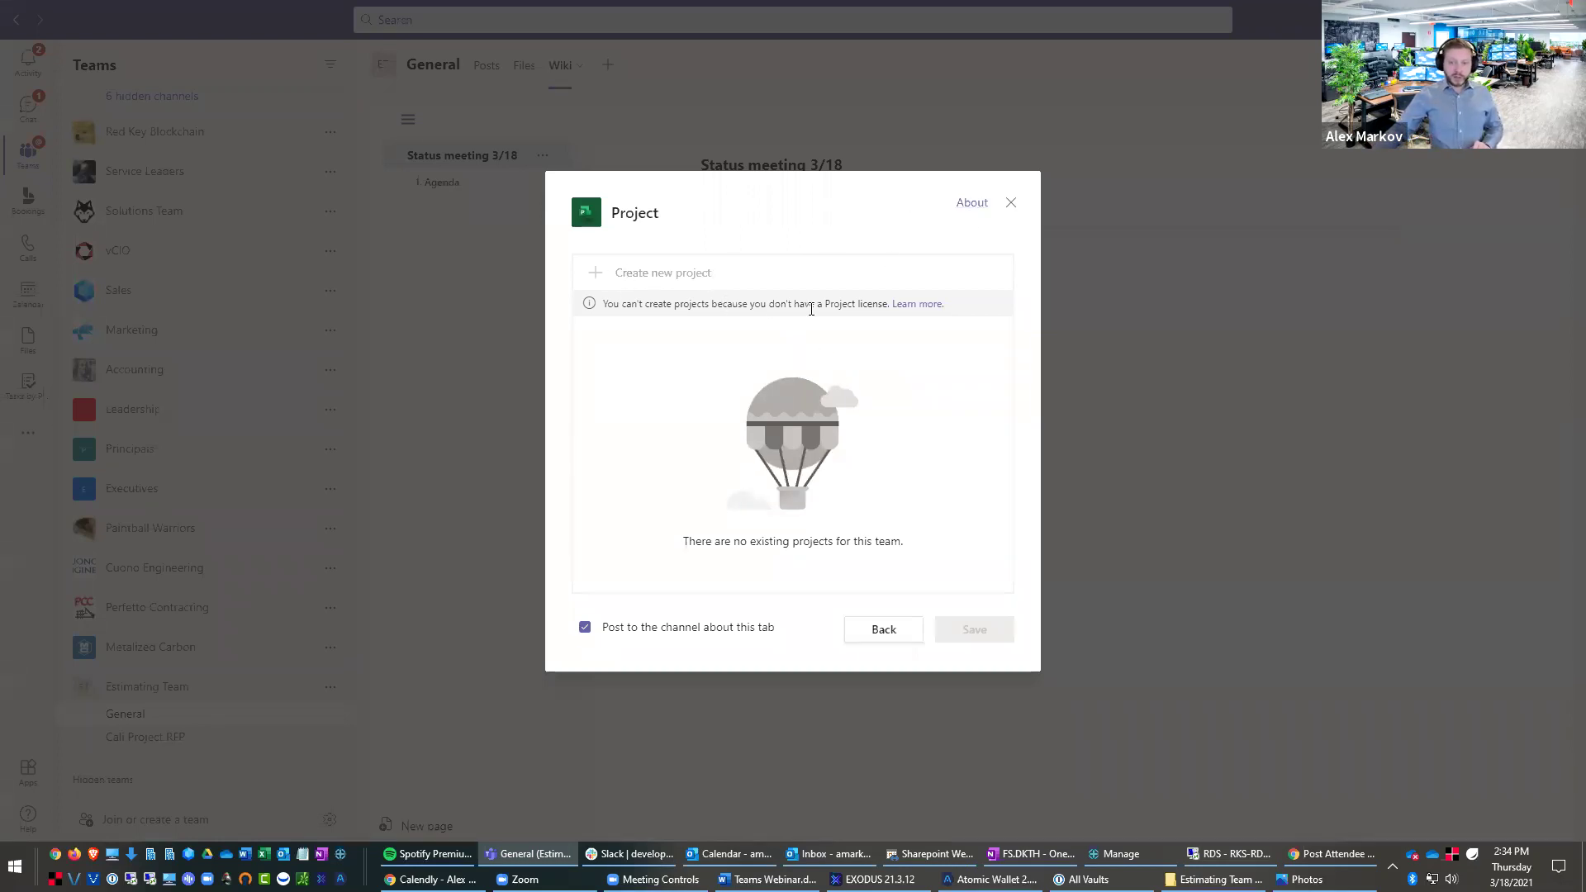
pyautogui.click(1013, 205)
# Step: Try to add an Egnyte tab to the Estimating Team's General channel
pyautogui.click(609, 76)
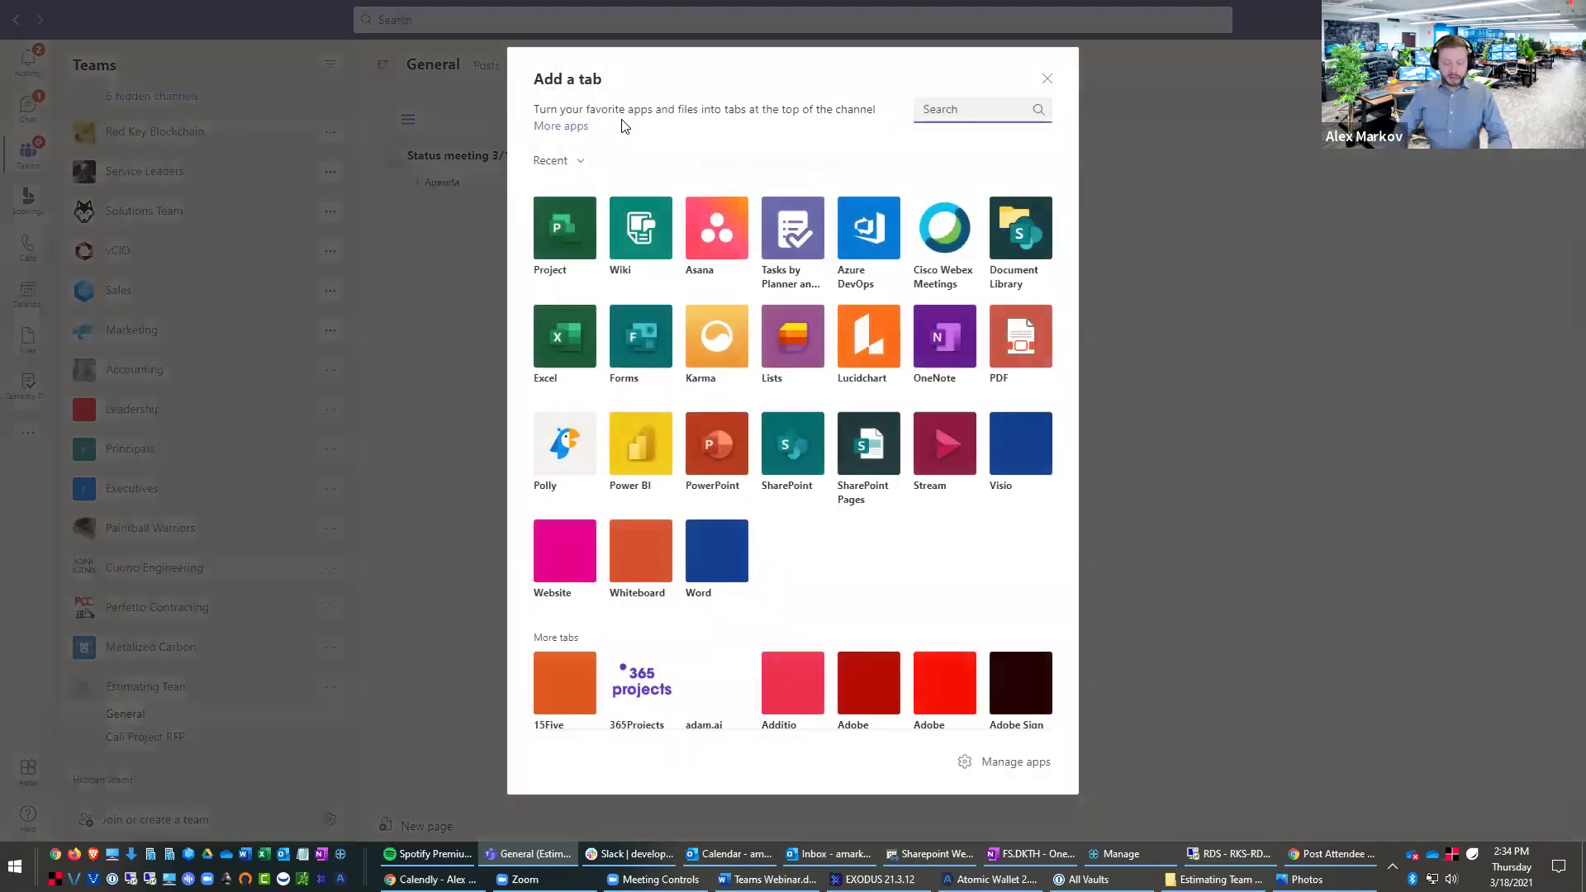
pyautogui.write('egnyte')
pyautogui.click(576, 257)
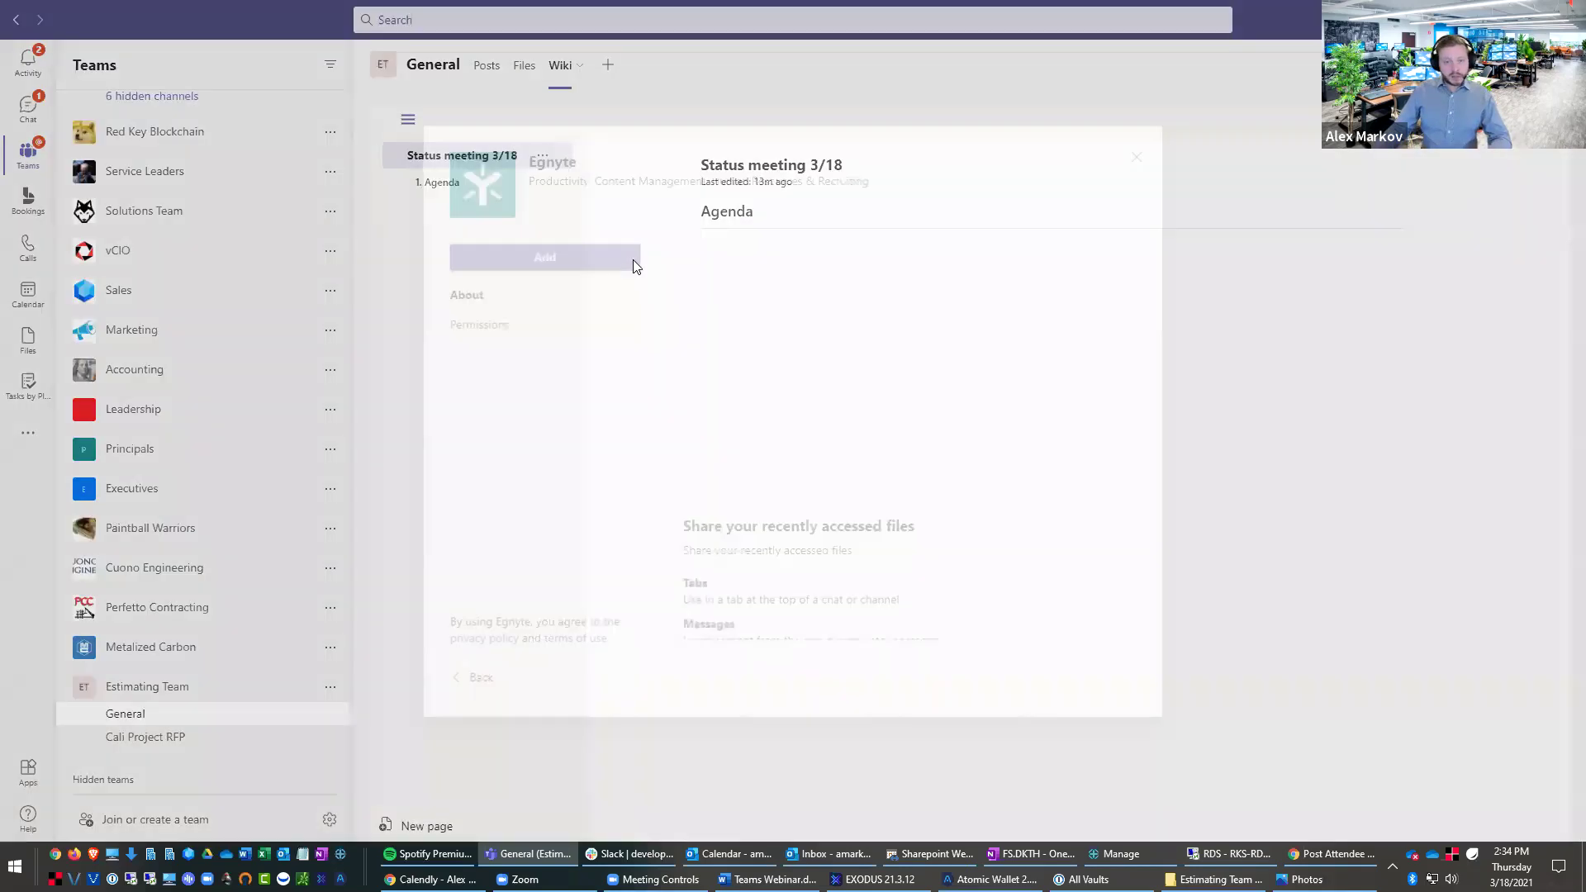
pyautogui.click(542, 257)
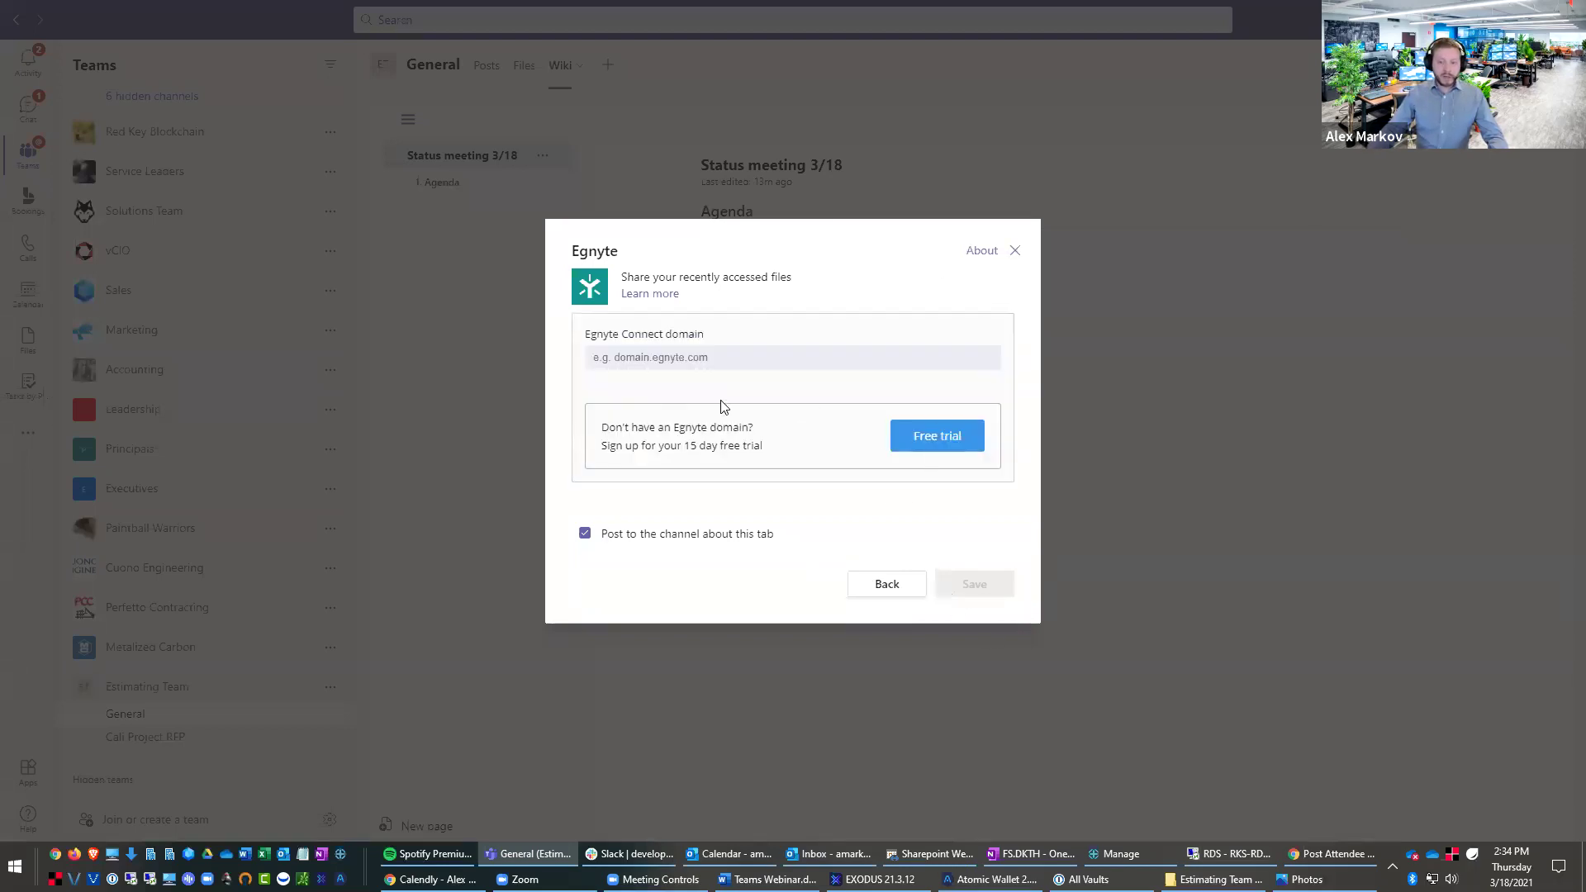
pyautogui.click(1016, 251)
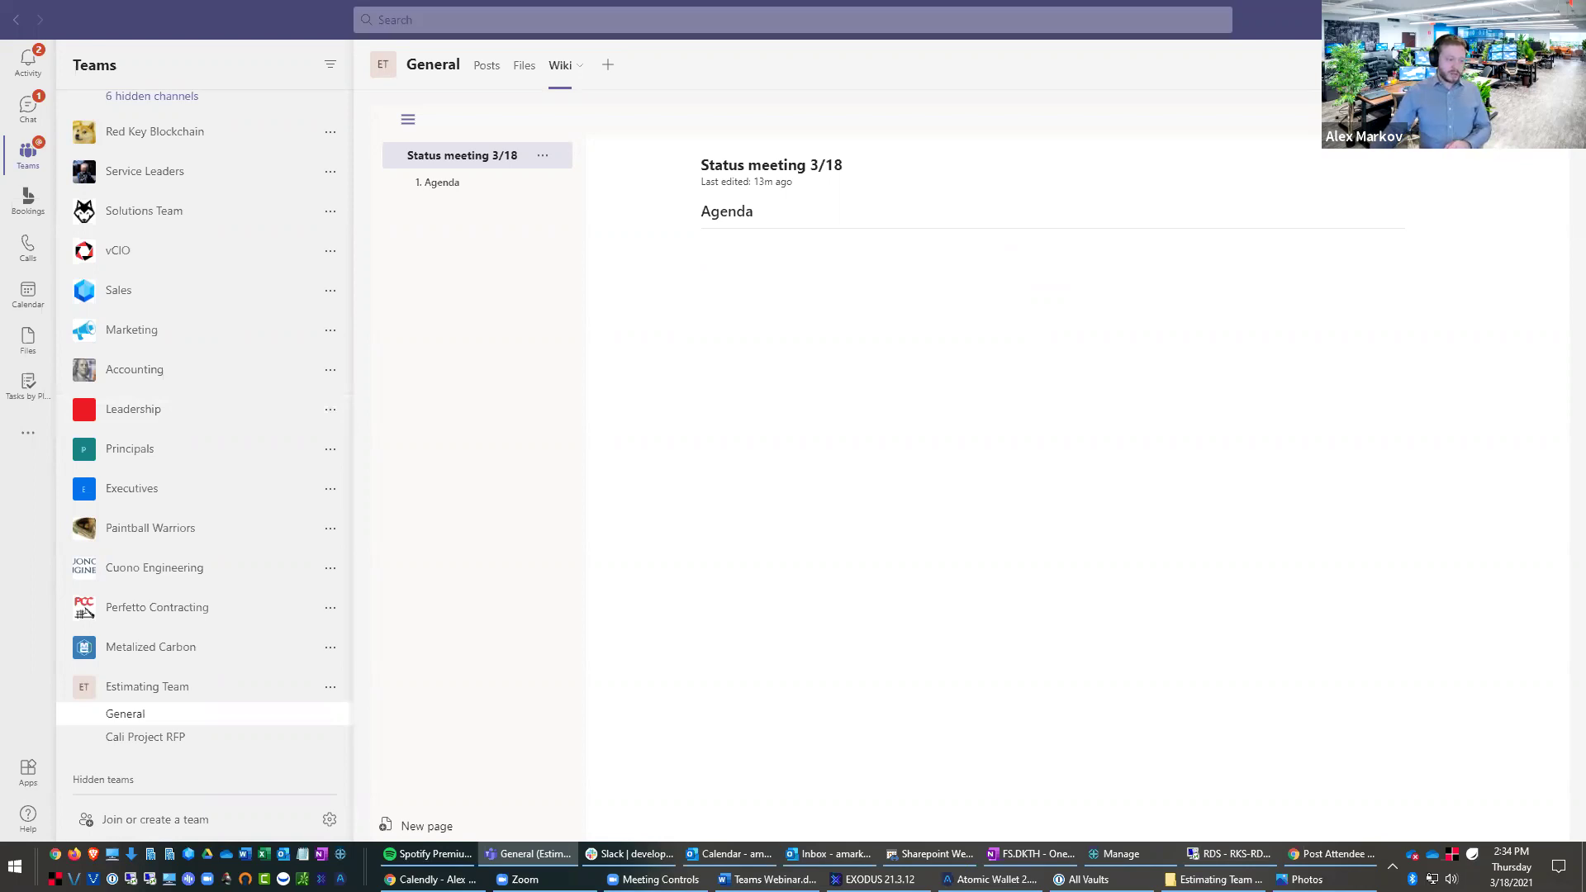
# Step: Open the Shifts app and view the Services team's schedule and requests
pyautogui.click(30, 339)
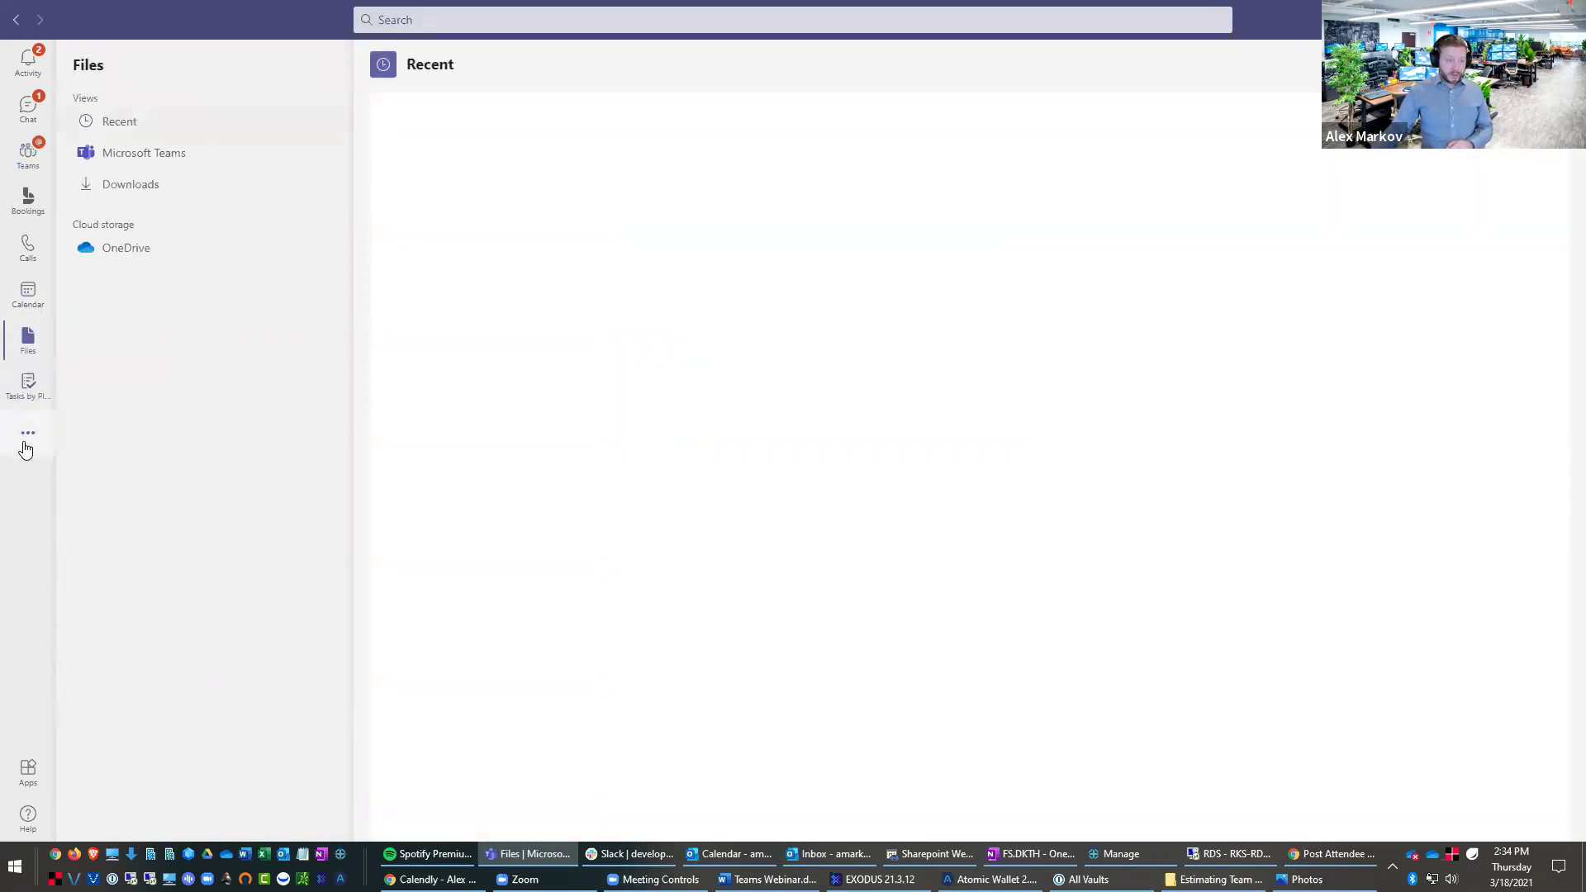
pyautogui.click(26, 440)
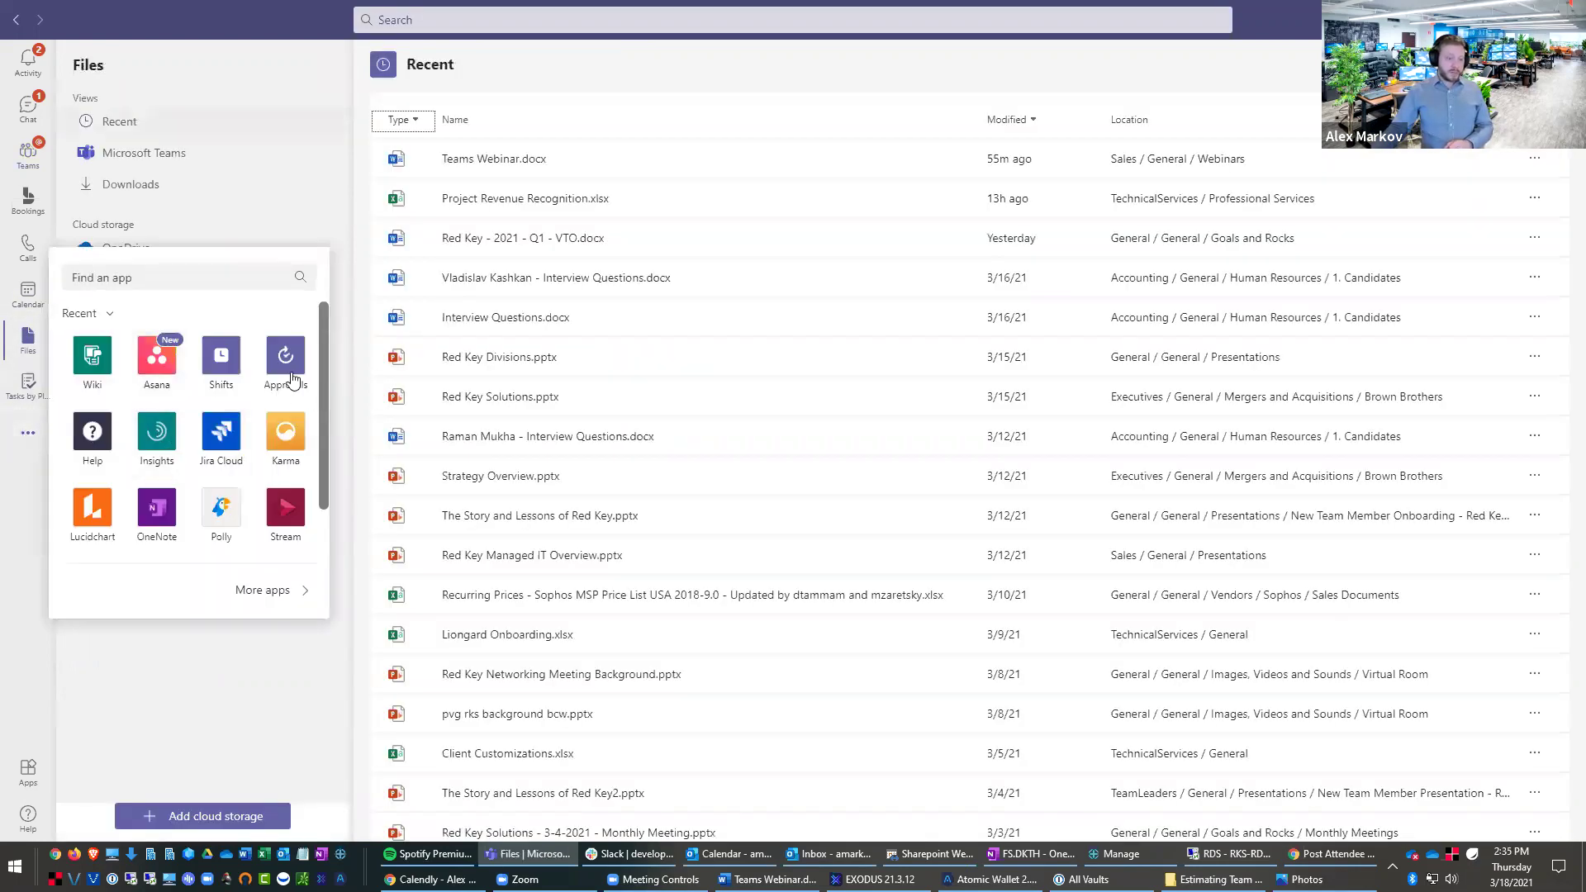
pyautogui.click(218, 358)
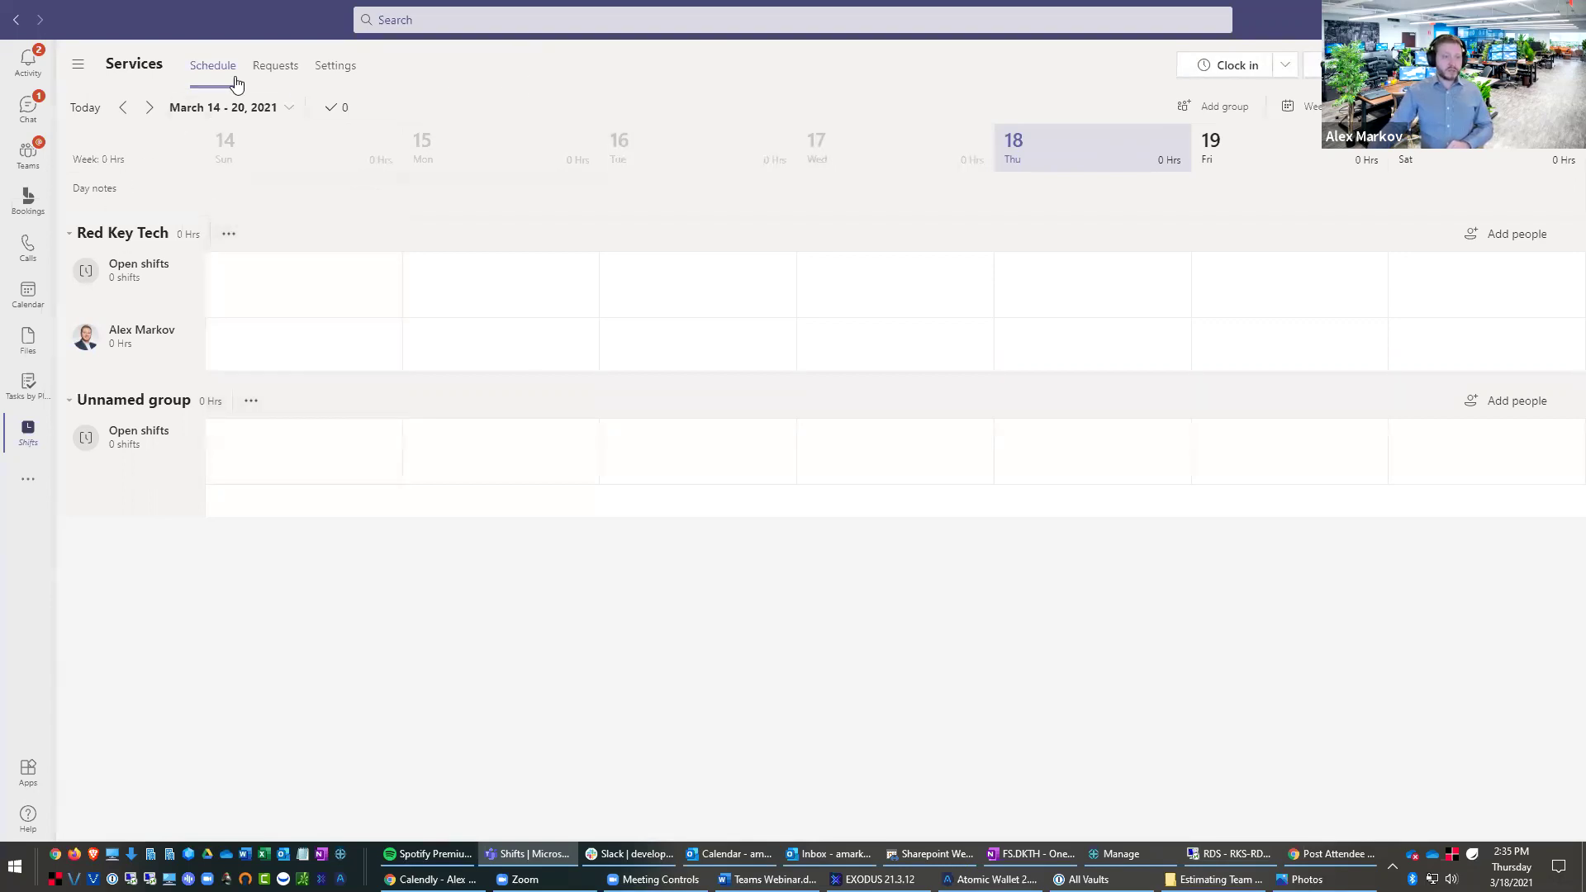
pyautogui.click(277, 67)
pyautogui.click(207, 67)
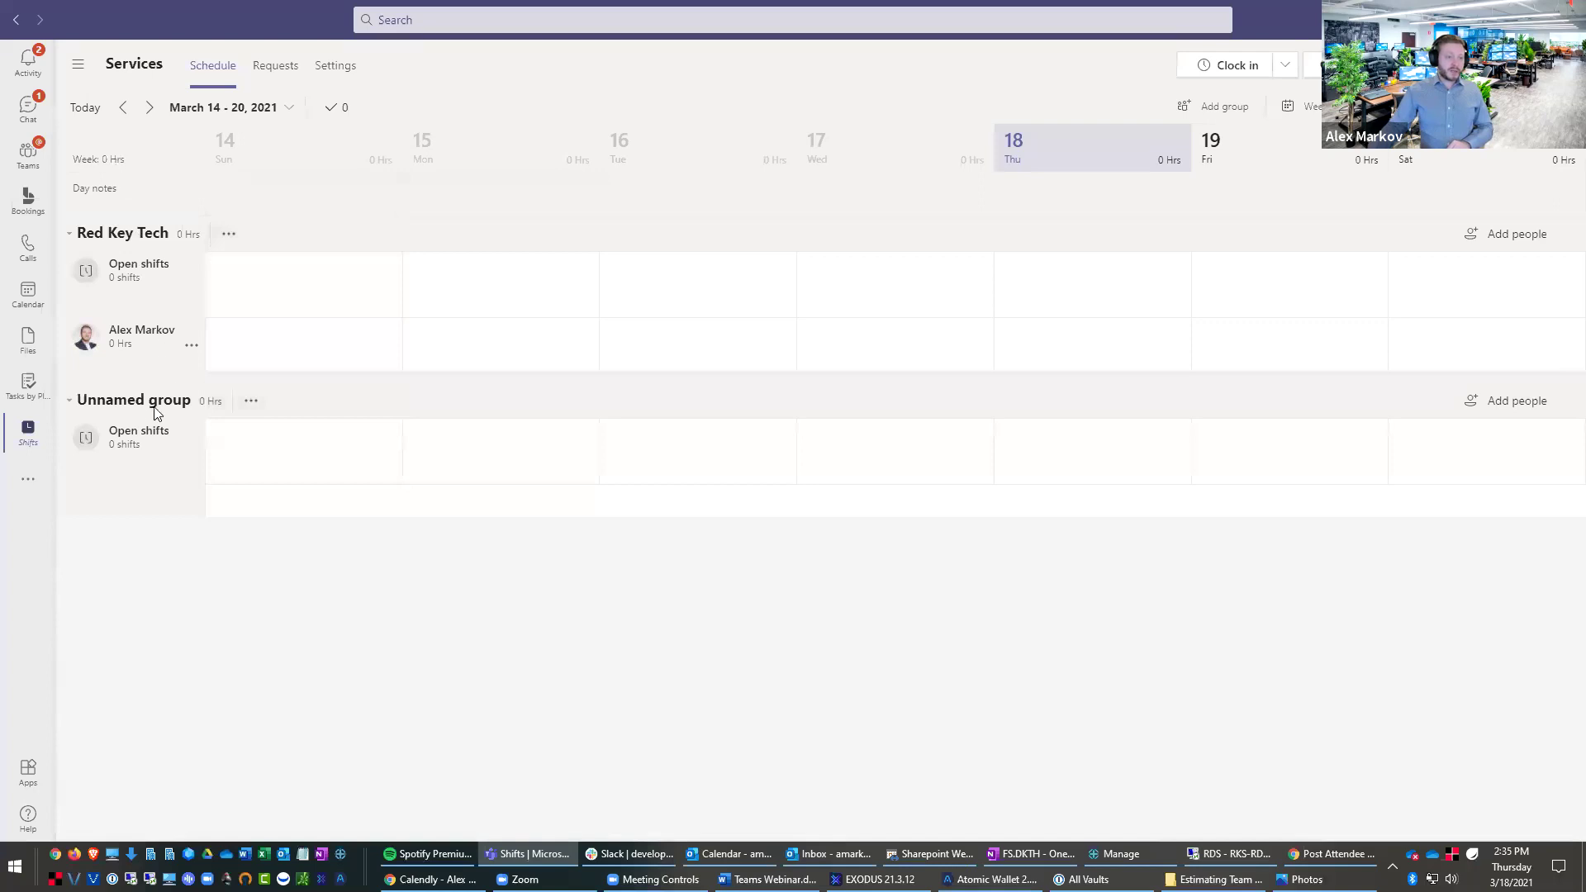
# Step: Examine the Red Key Tech group options, the schedule's import and export options, and the day note for Friday the 19th
pyautogui.click(229, 233)
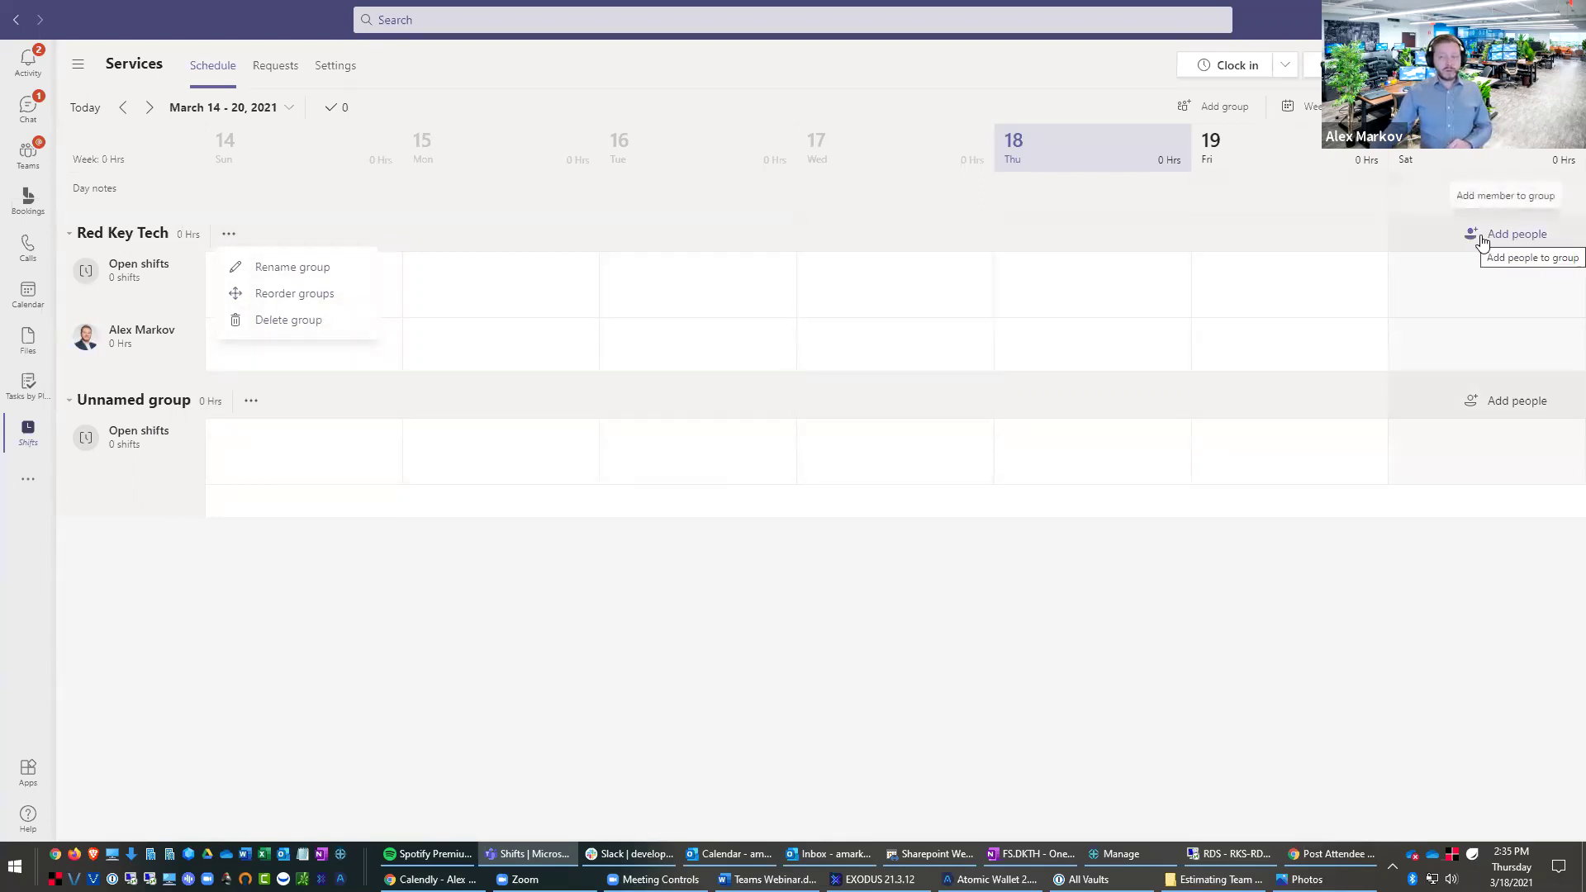
pyautogui.click(1562, 66)
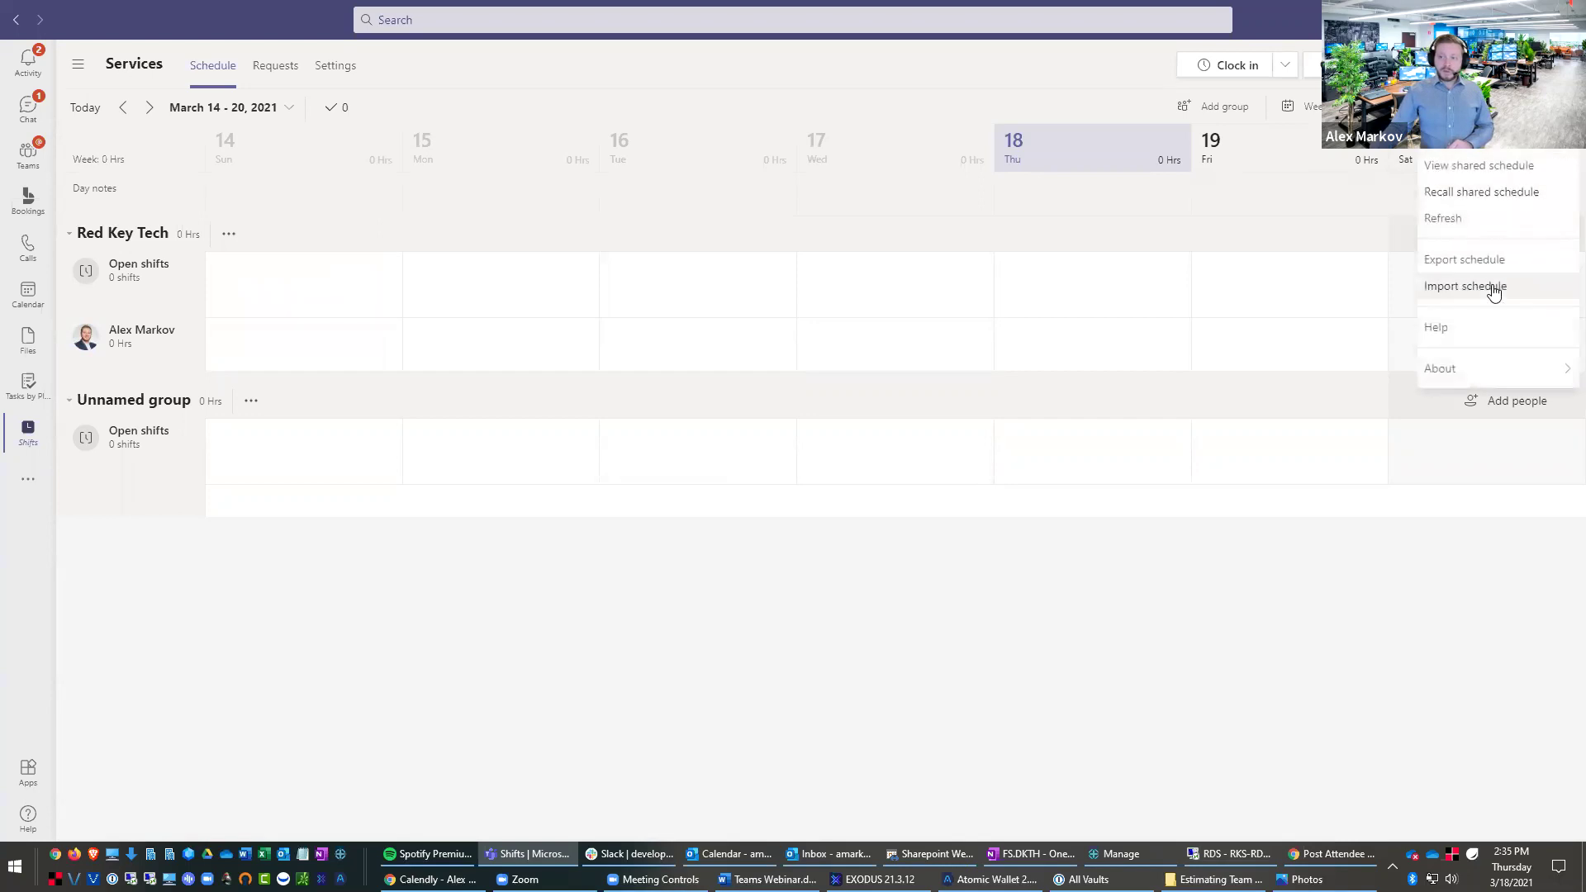
pyautogui.click(1047, 67)
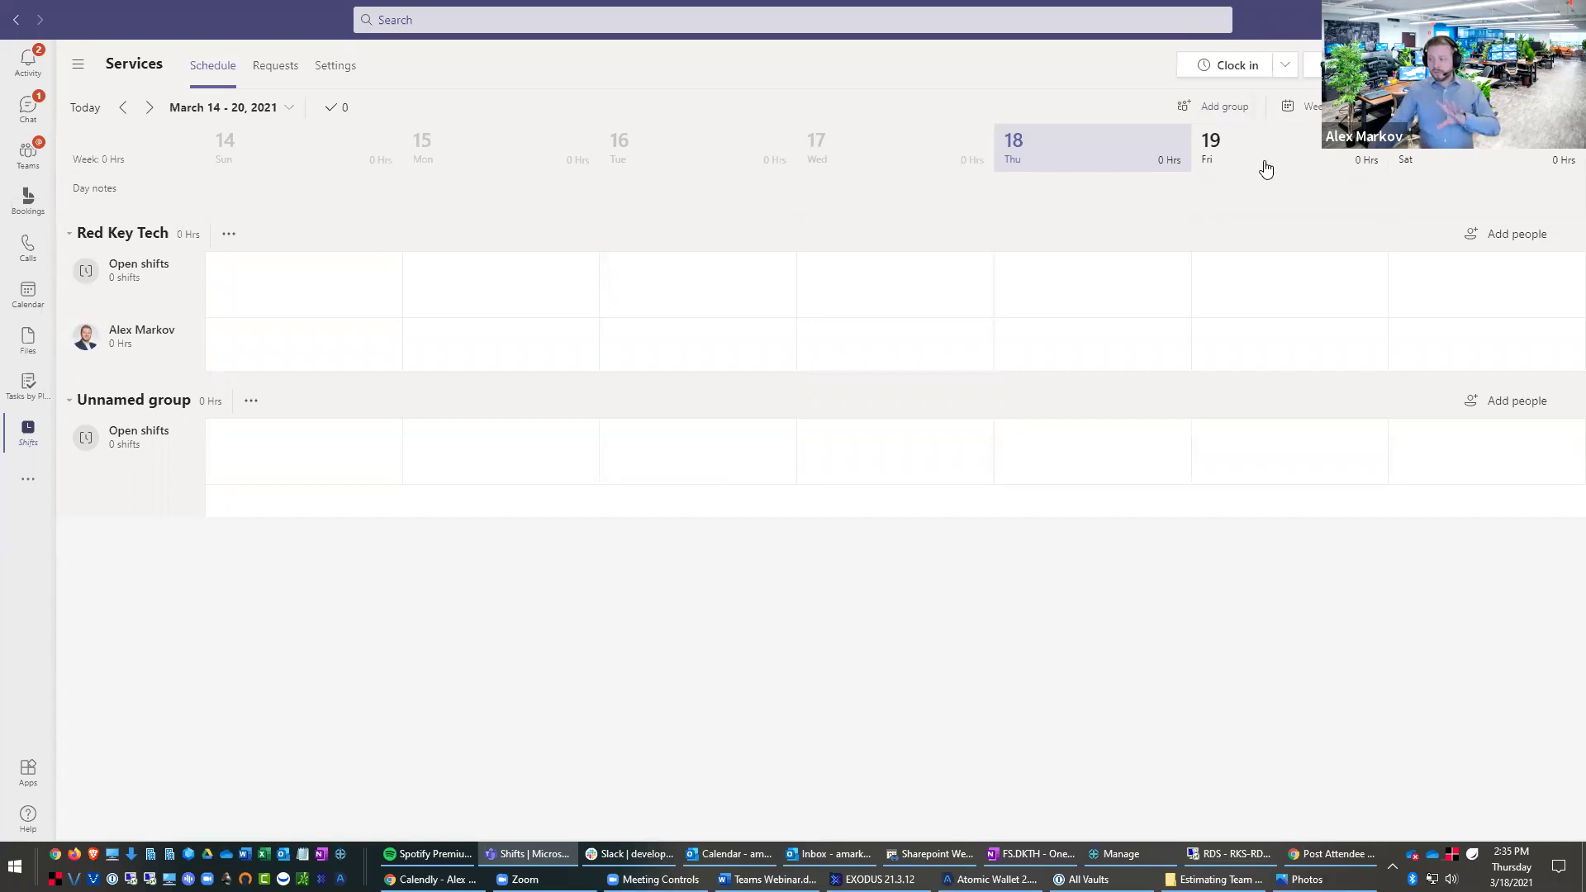
pyautogui.moveTo(1228, 183)
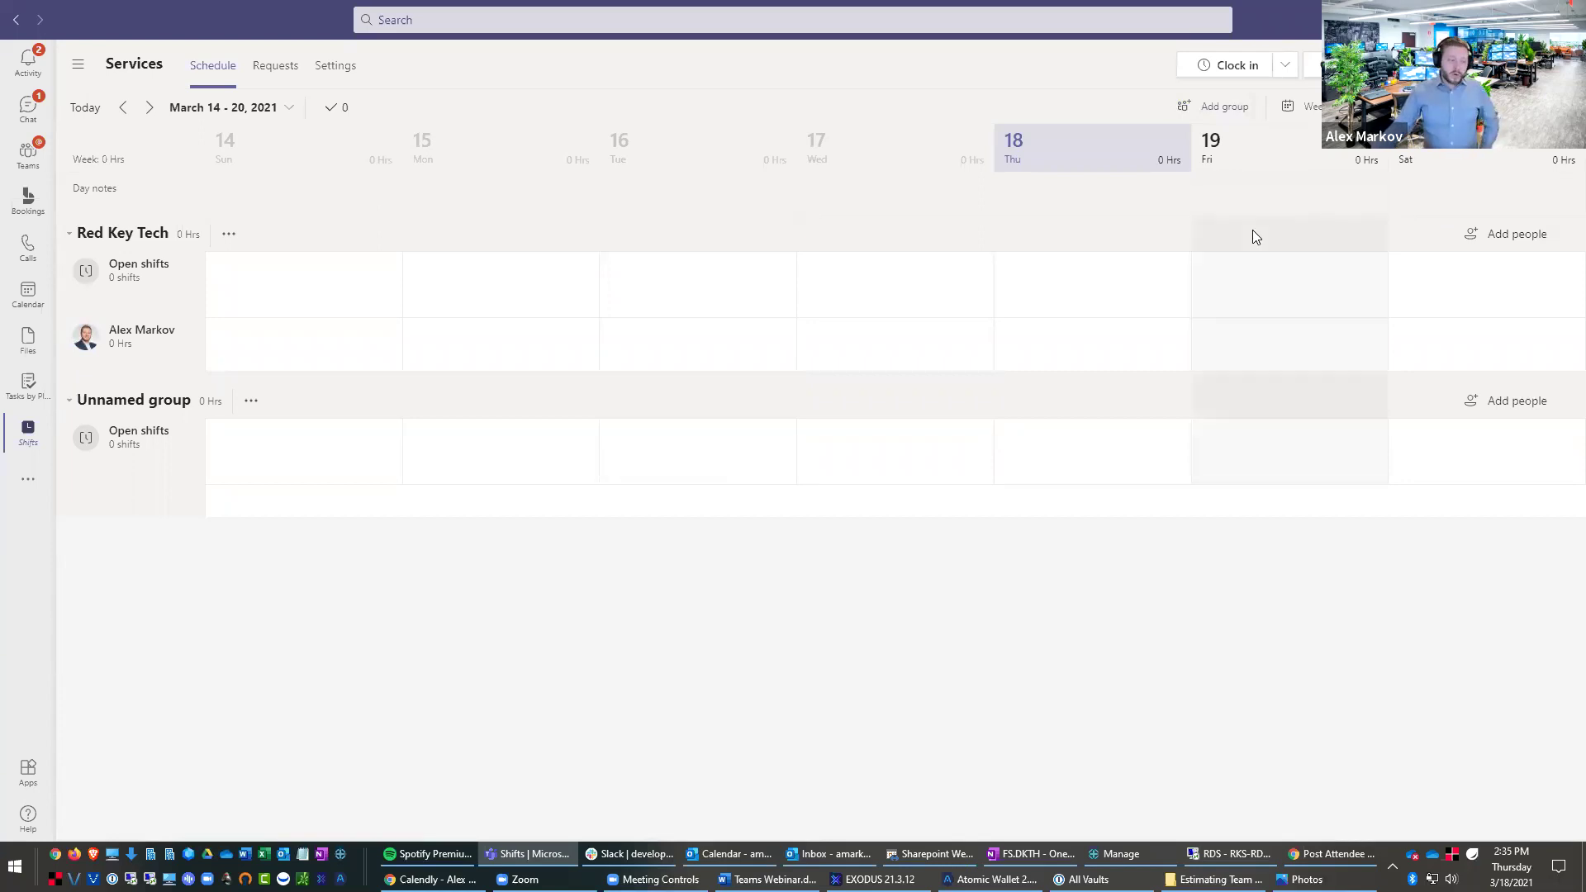
pyautogui.moveTo(1278, 188)
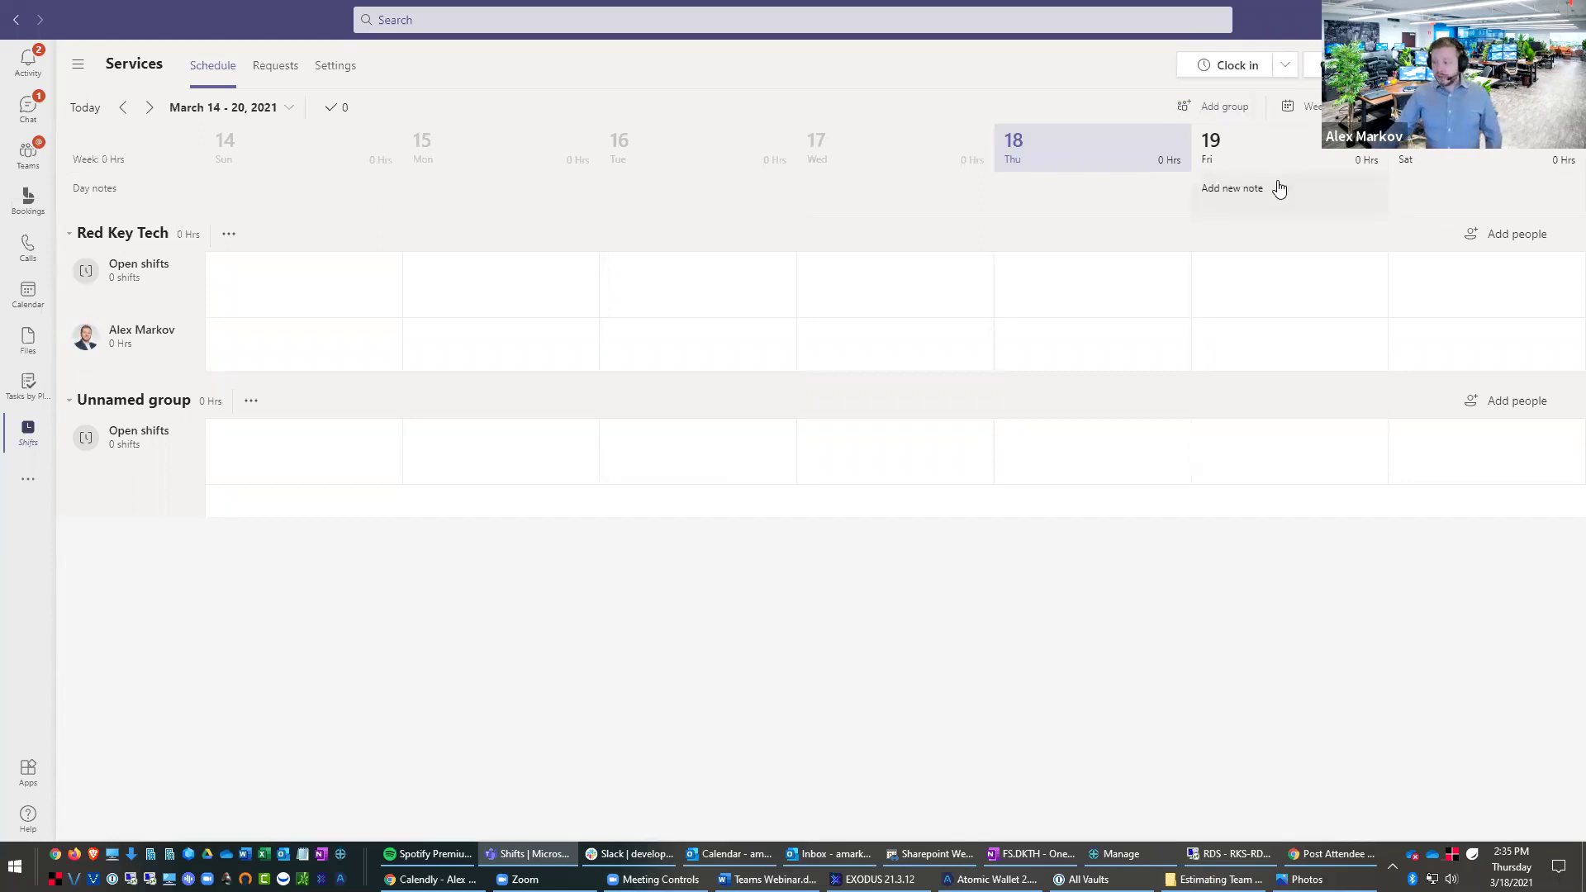